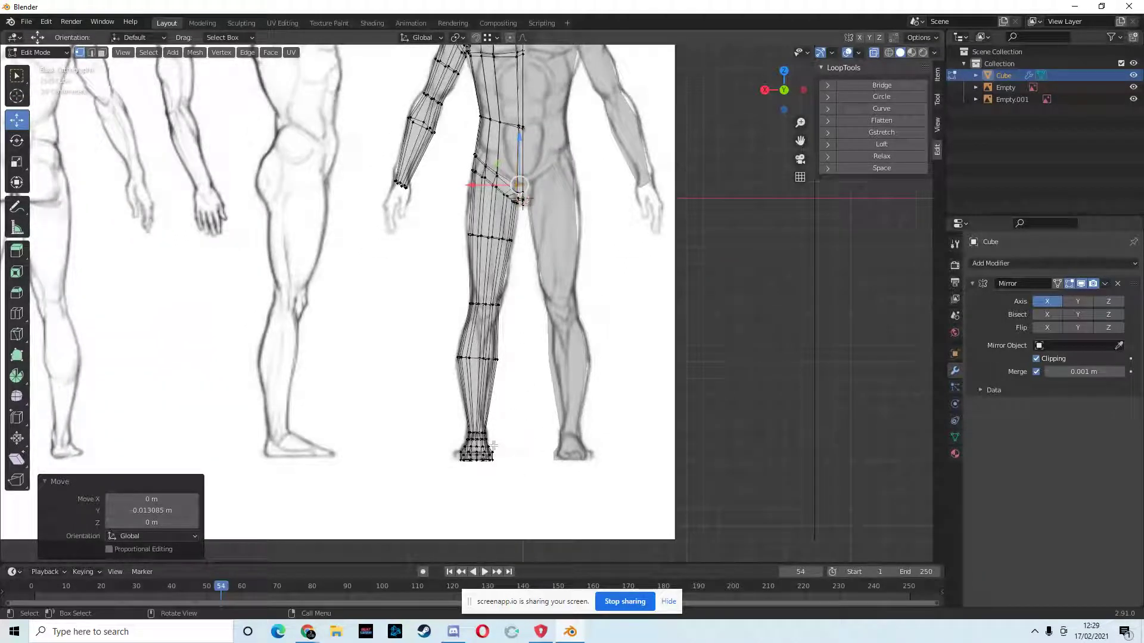
Select all the vertices of the foot and ankle on the editable leg
left_click_drag(411, 422, 506, 476)
left_click(526, 428)
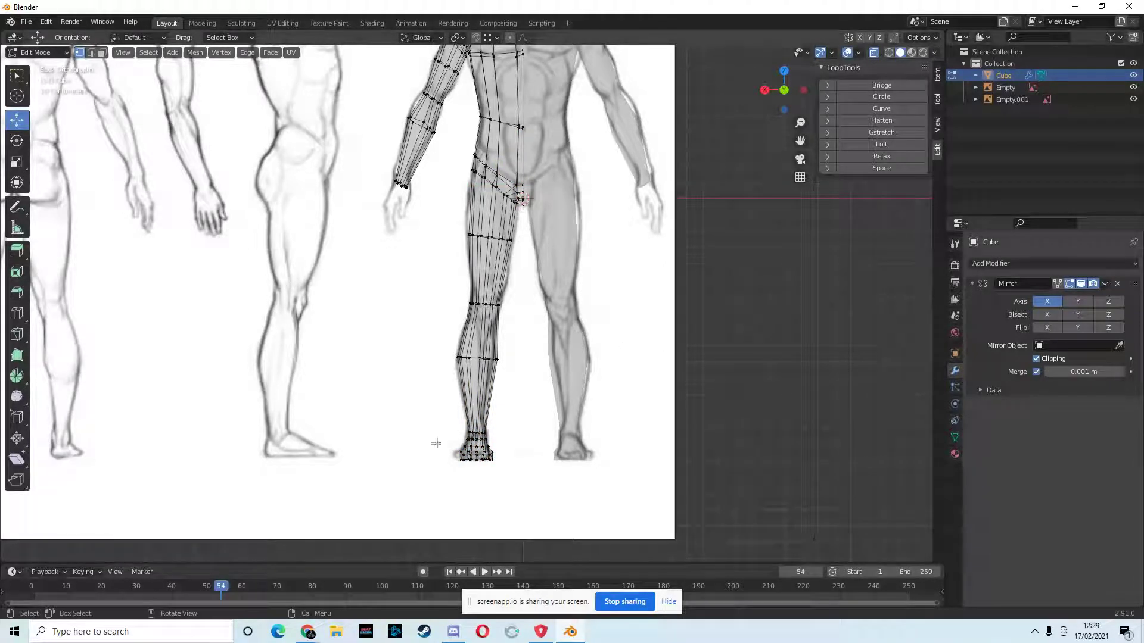
left_click_drag(417, 423, 501, 490)
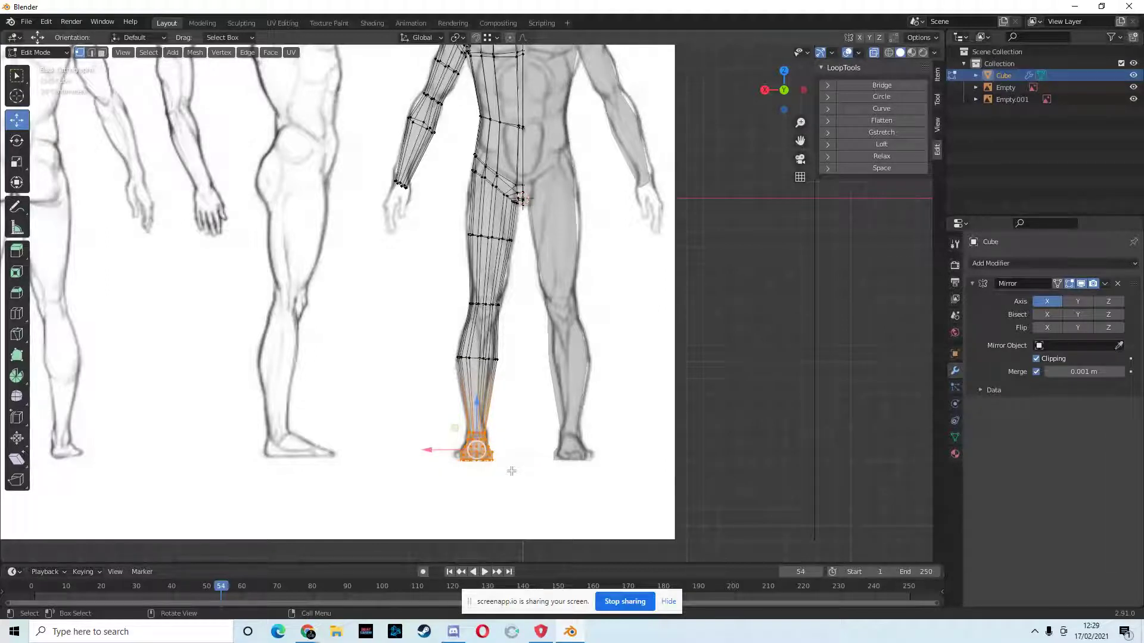
key("g")
key("x")
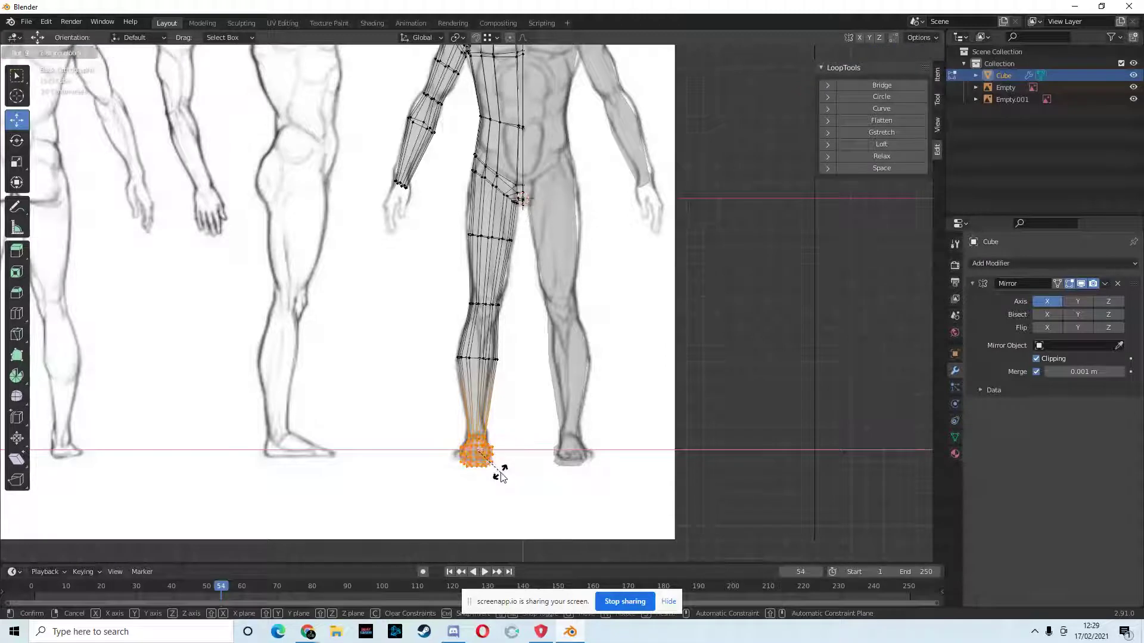
left_click(497, 455)
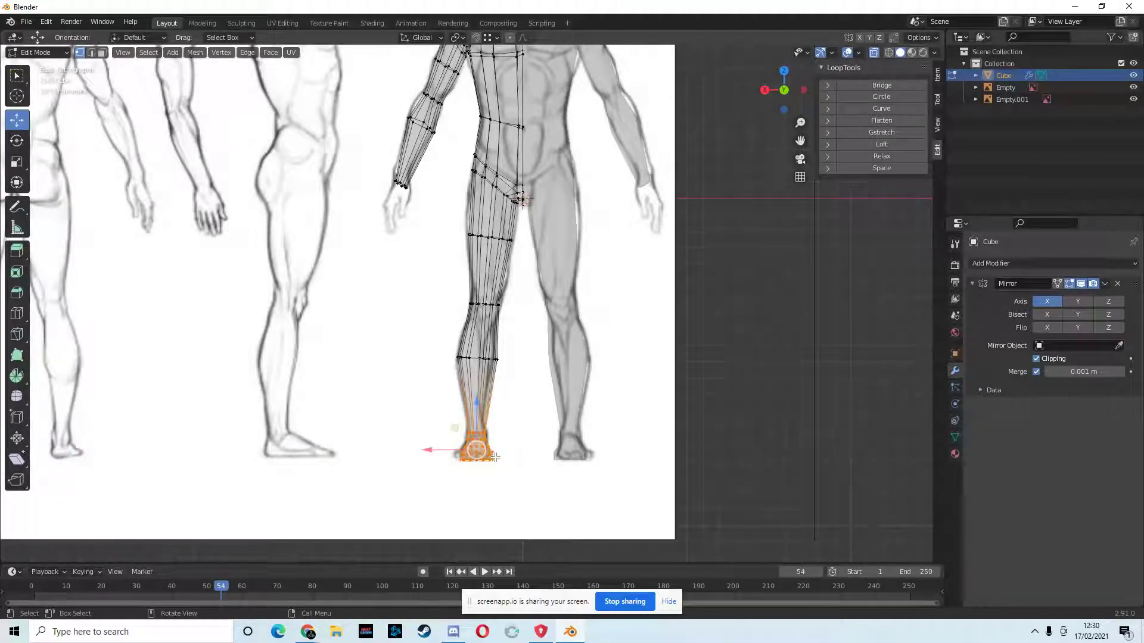
Rotate the selected foot about -10.4° around the global Z axis
key("g")
key("z")
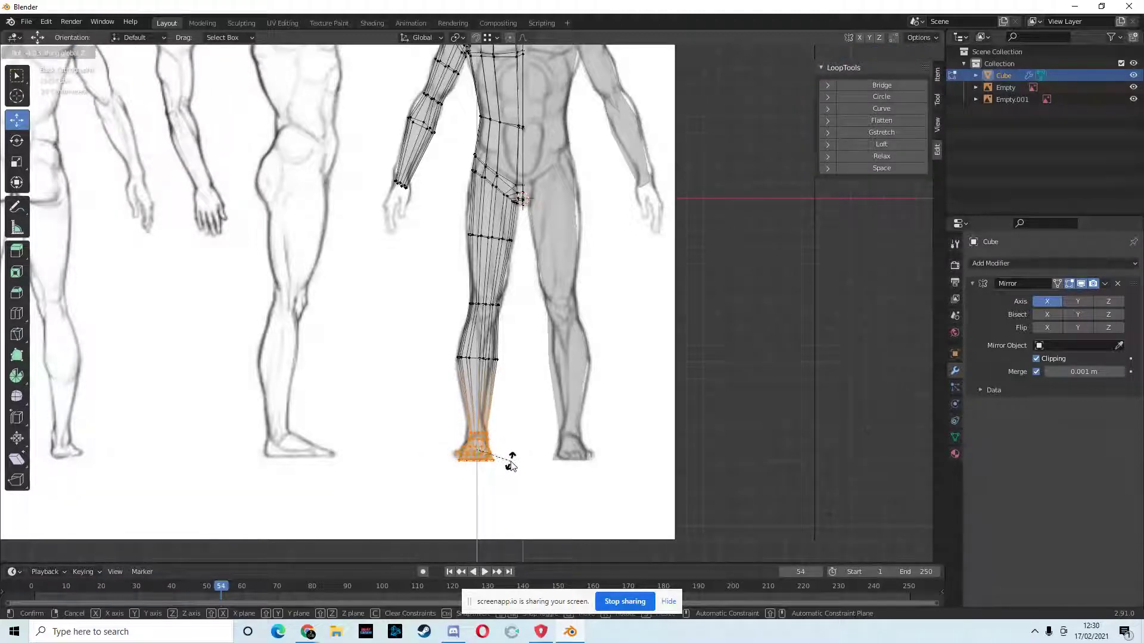
left_click(507, 467)
Move the vertex loops at the ankle along X by about 0.009 m to fit the reference drawing
middle_click_drag(507, 466, 504, 429)
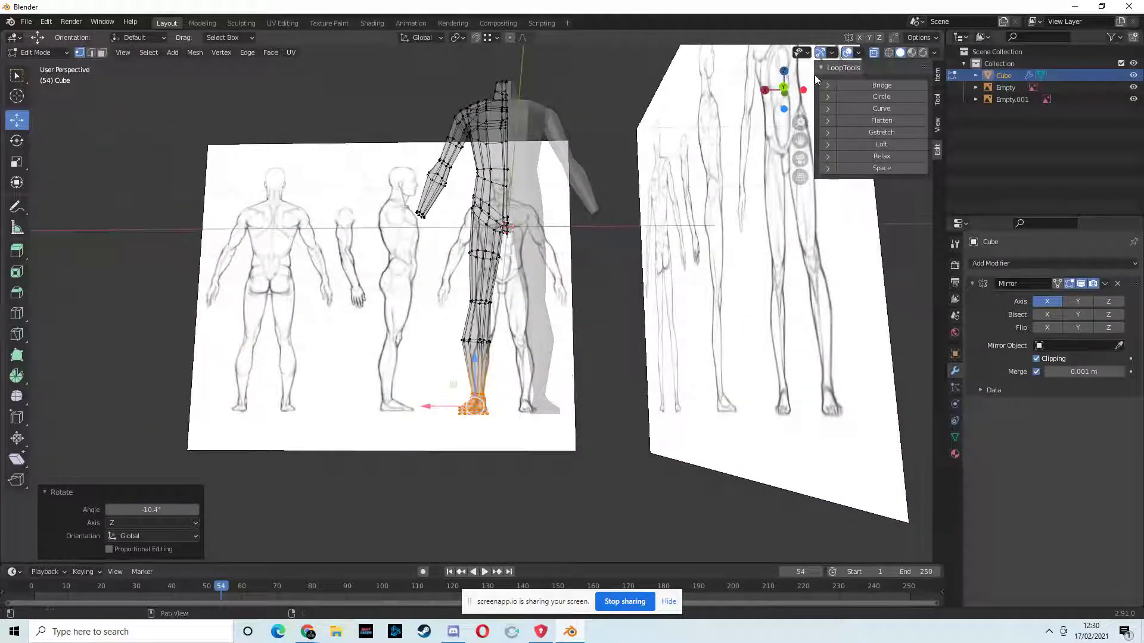
left_click(782, 92)
scroll(507, 482, "up", 4)
left_click_drag(459, 478, 511, 499)
key("g")
key("x")
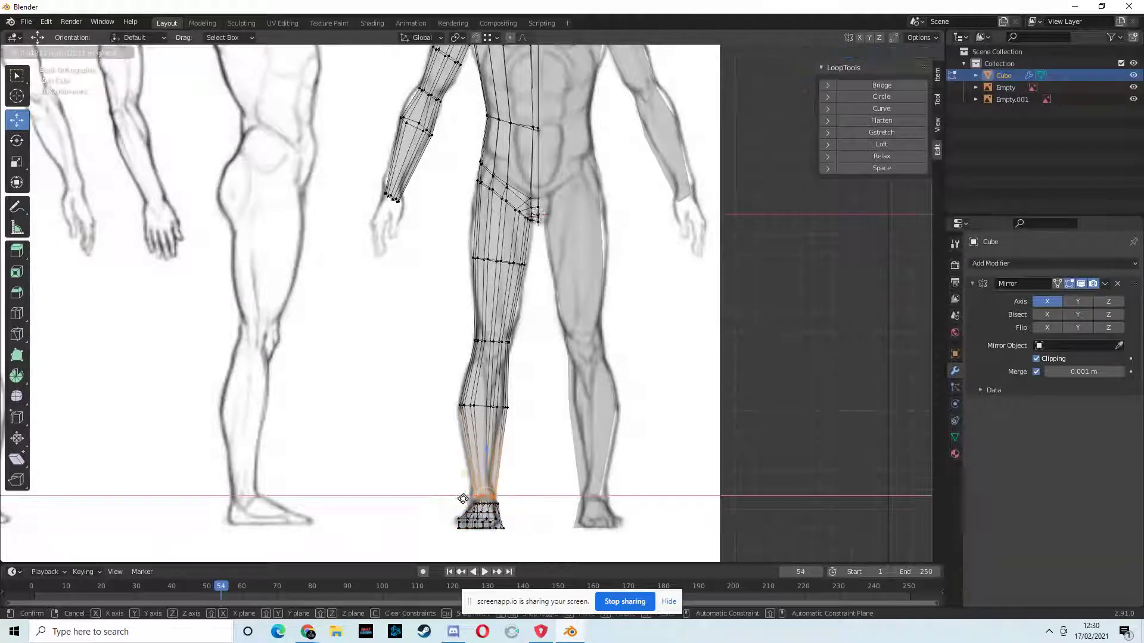
left_click(465, 499)
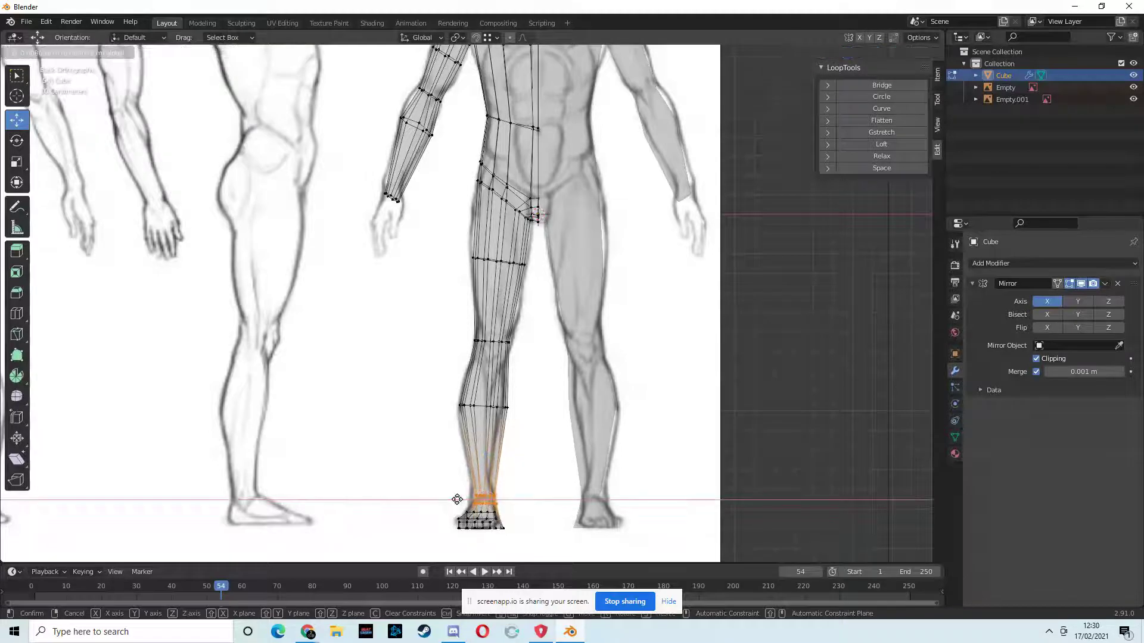
left_click_drag(462, 499, 460, 499)
Add a cube to the body mesh and turn off clipping in the Mirror modifier
middle_click_drag(460, 499, 545, 523)
scroll(586, 399, "down", 2)
middle_click_drag(590, 391, 539, 398)
left_click(790, 94)
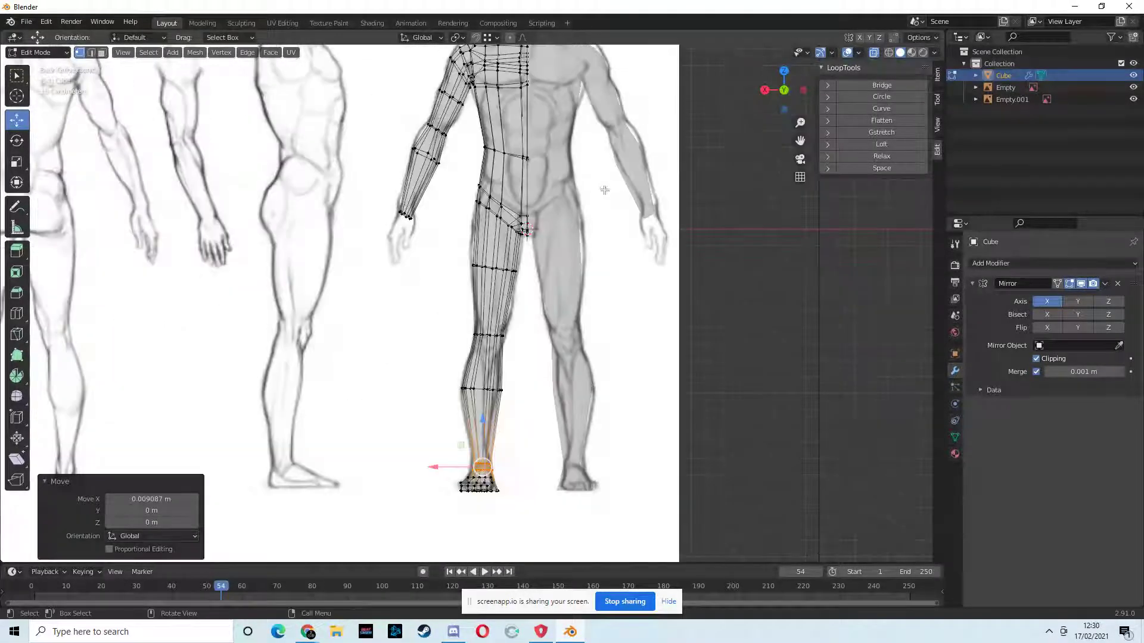
scroll(605, 327, "up", 5)
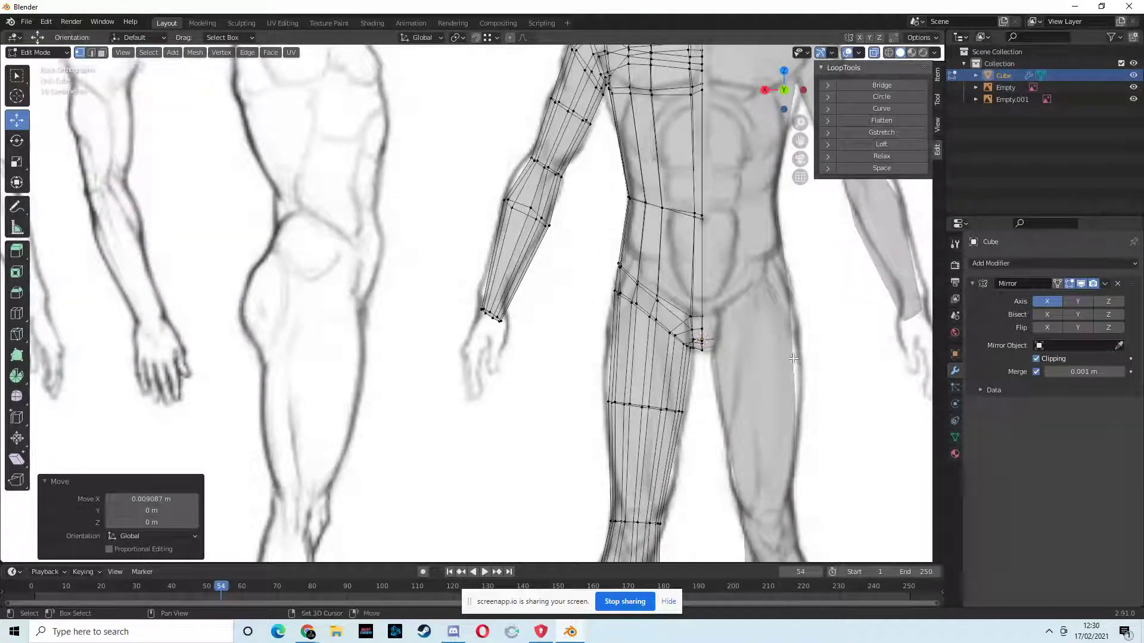
key("shift+a")
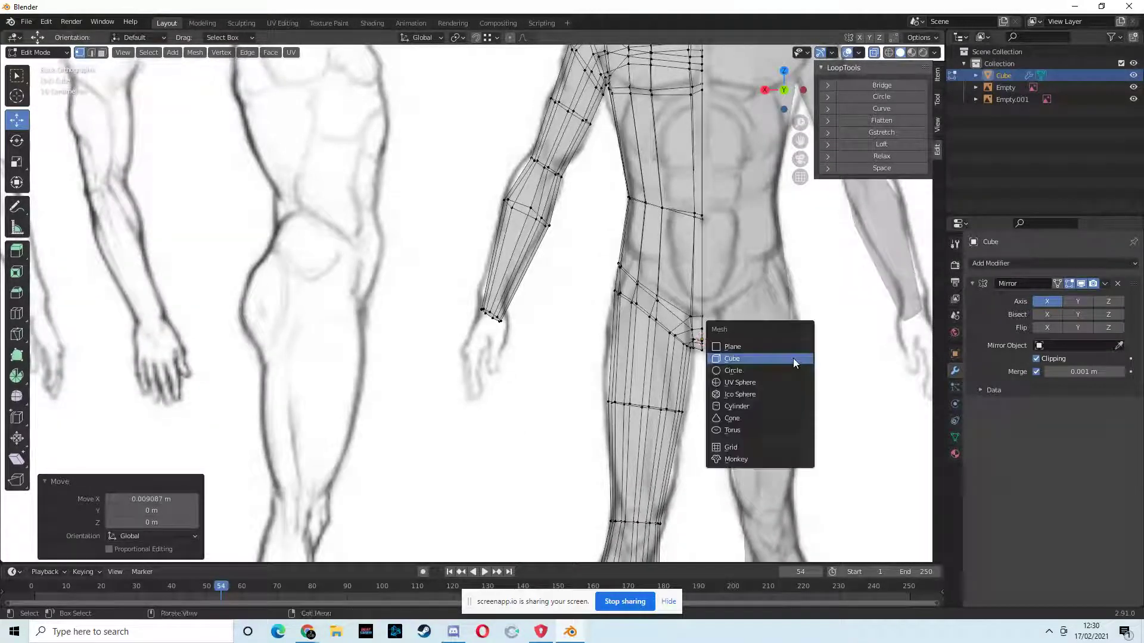
left_click(736, 356)
left_click(1036, 359)
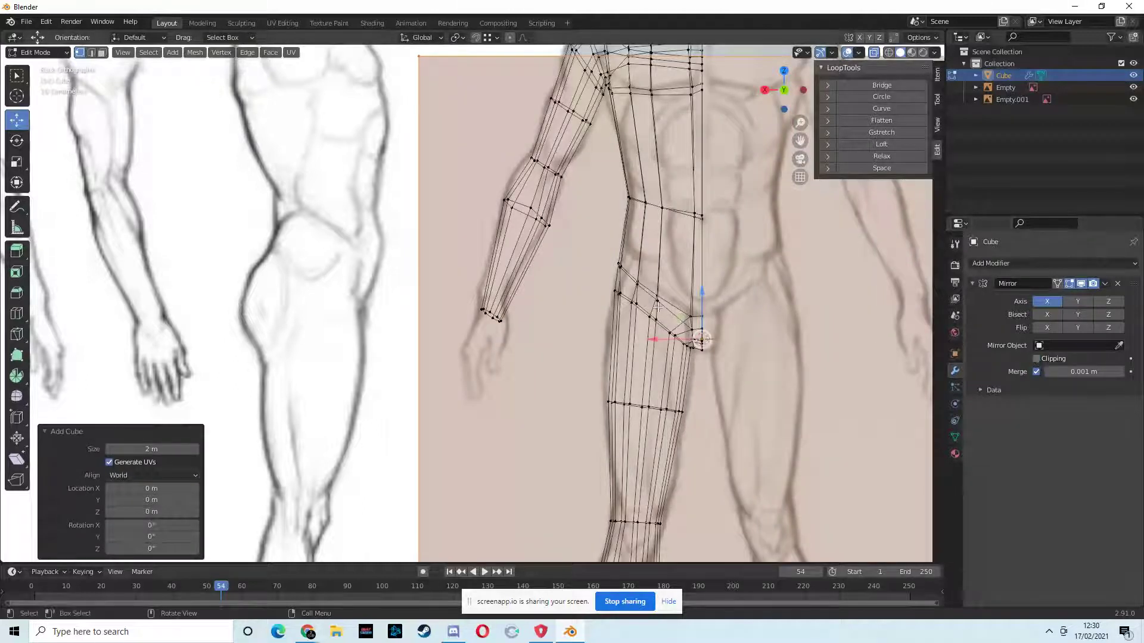
Scale the new cube to 0.045 and move it onto the reference hand, about 0.764 m along X
key("s")
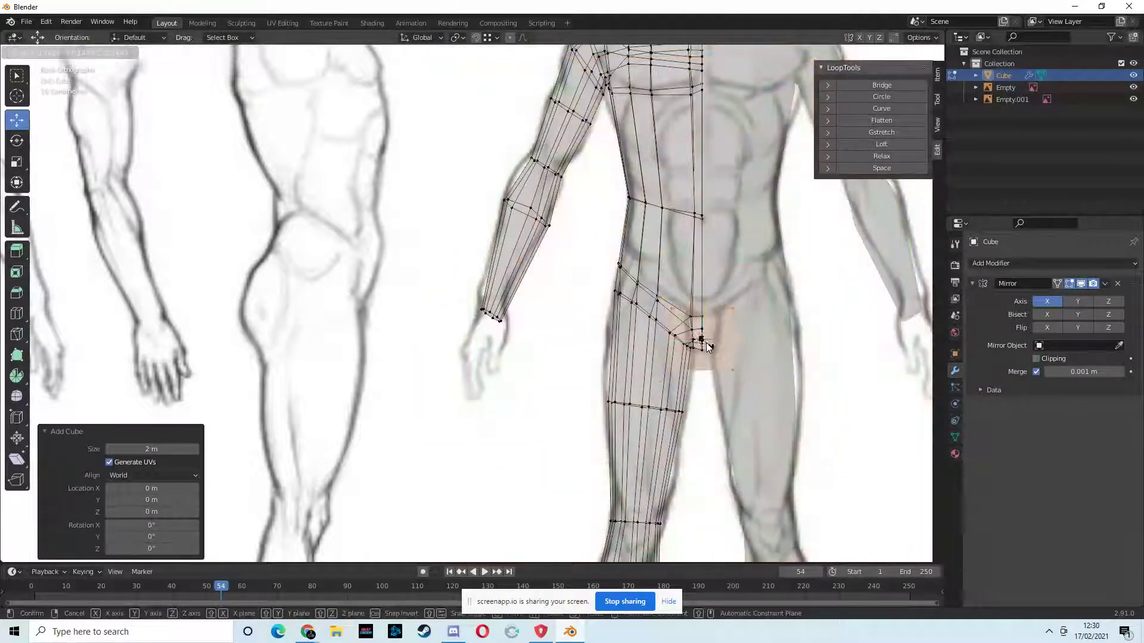
left_click(703, 343)
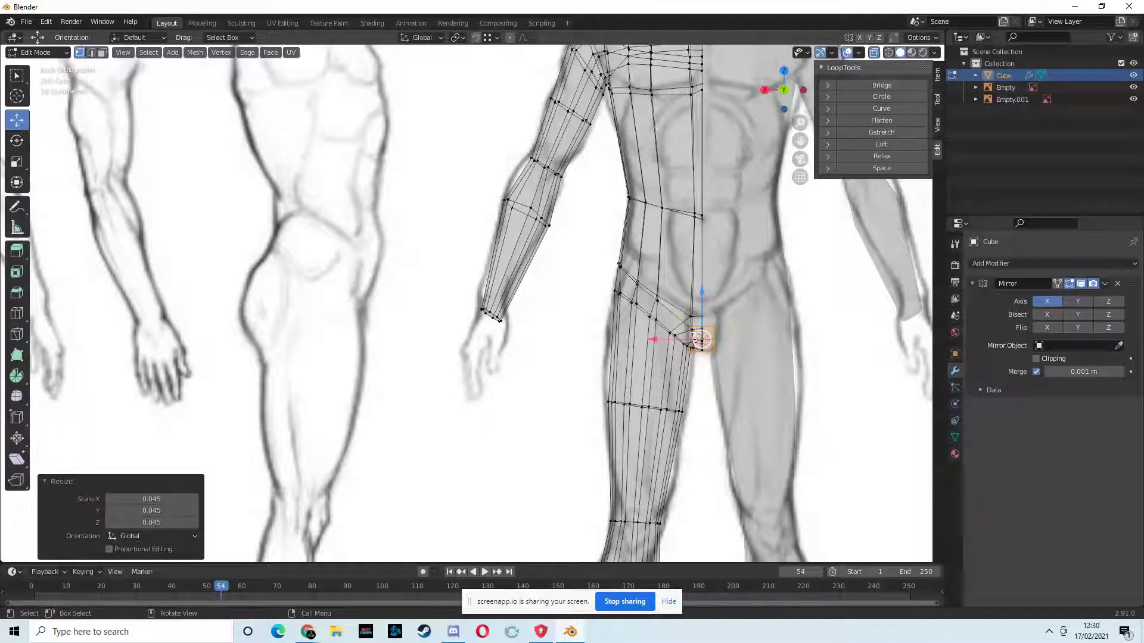
key("g")
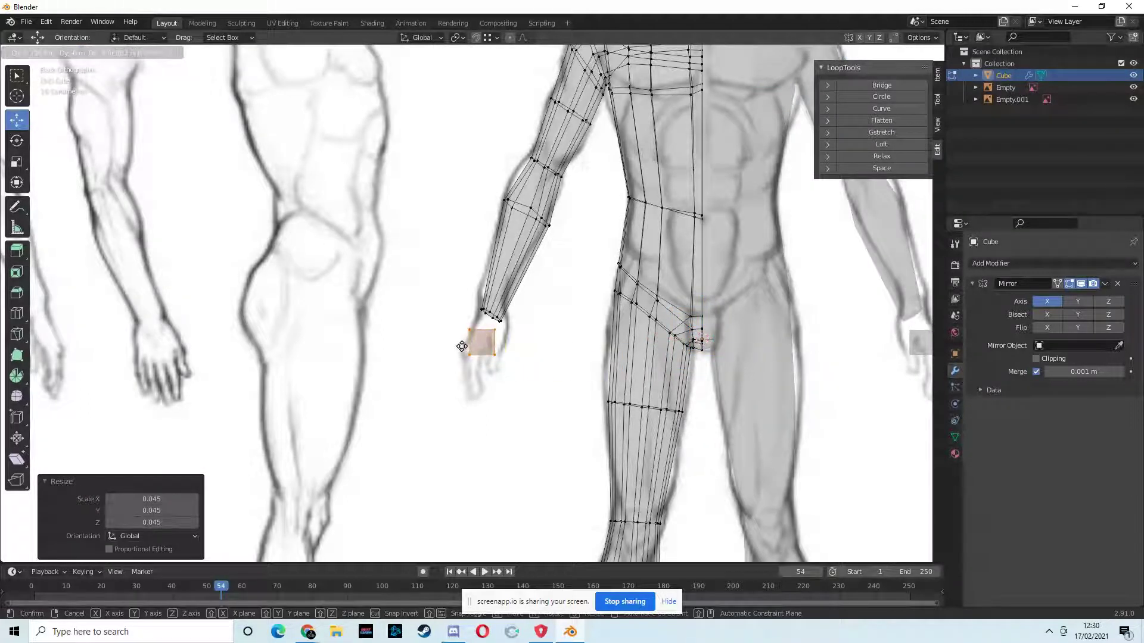
left_click(468, 345)
Rotate the cube about 26.7° in the view plane and nudge it about 0.015 m in X and 0.011 m in Z
key("r")
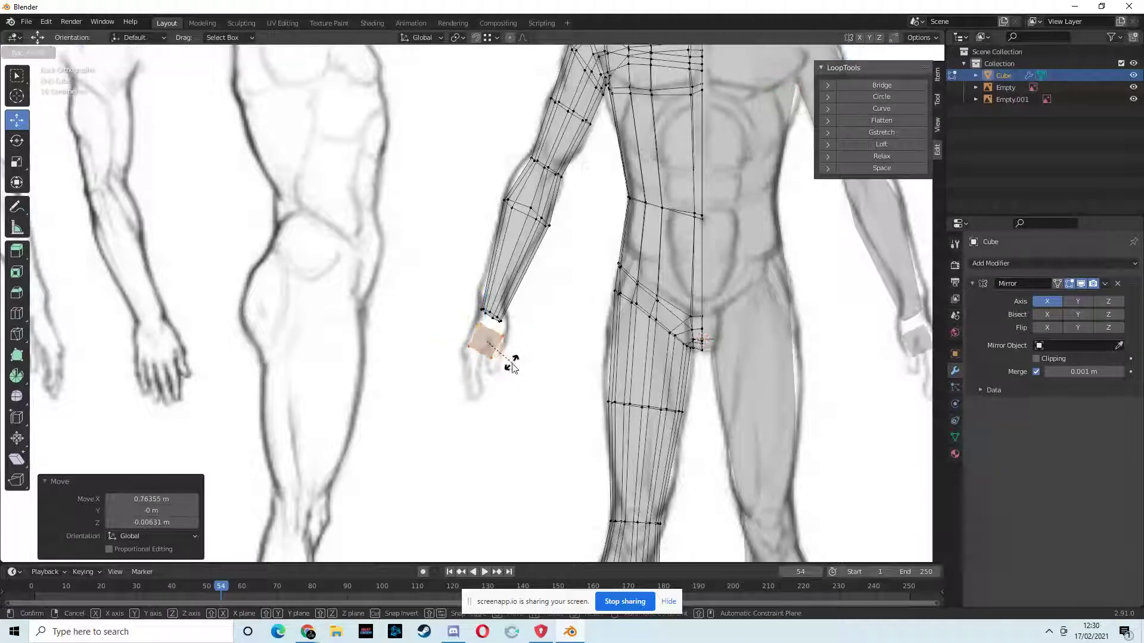
left_click(505, 362)
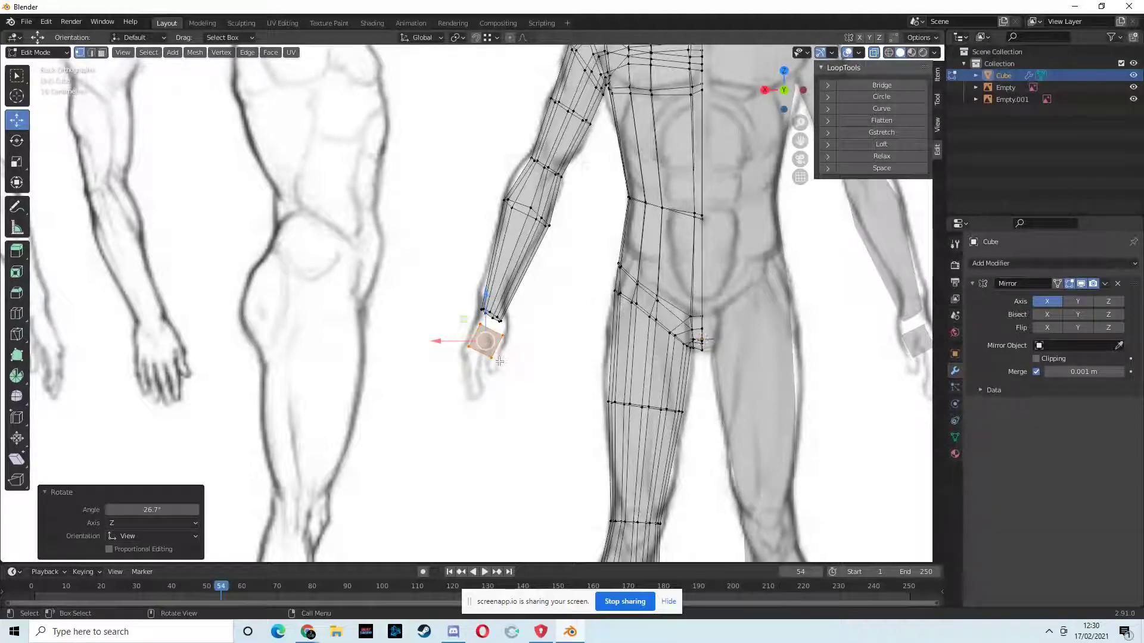
key("g")
left_click(508, 360)
Move the cube about 0.119 m along Y to bring it under the wrist
middle_click_drag(508, 359, 595, 372)
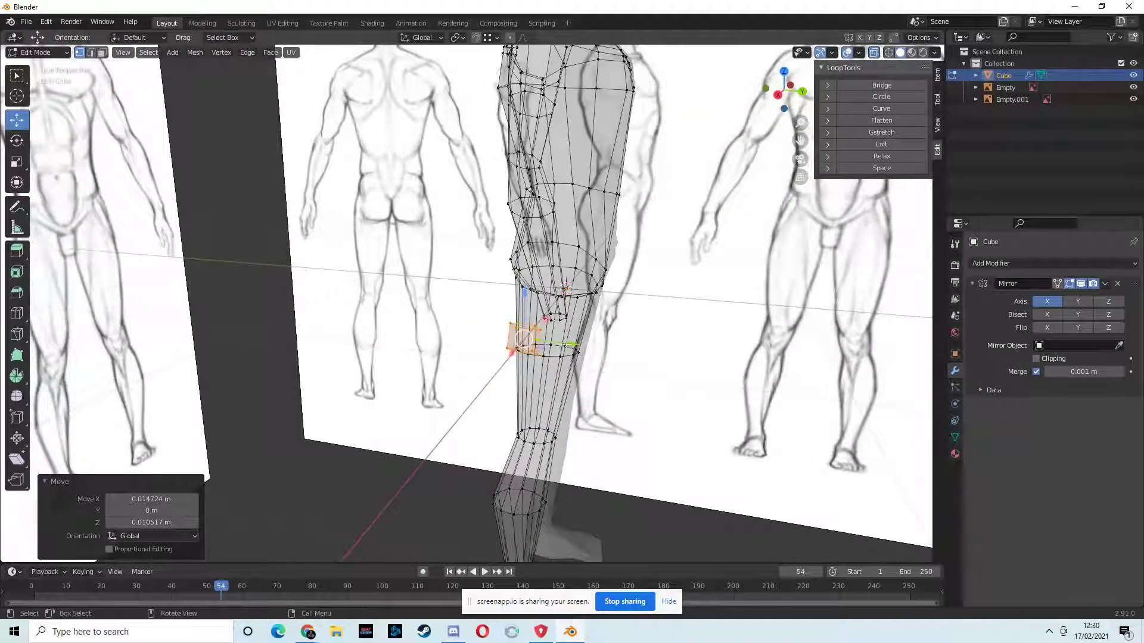
key("g")
left_click(603, 351)
Move the hand block's body-side vertices outward along X to narrow the block
middle_click_drag(602, 351, 491, 299)
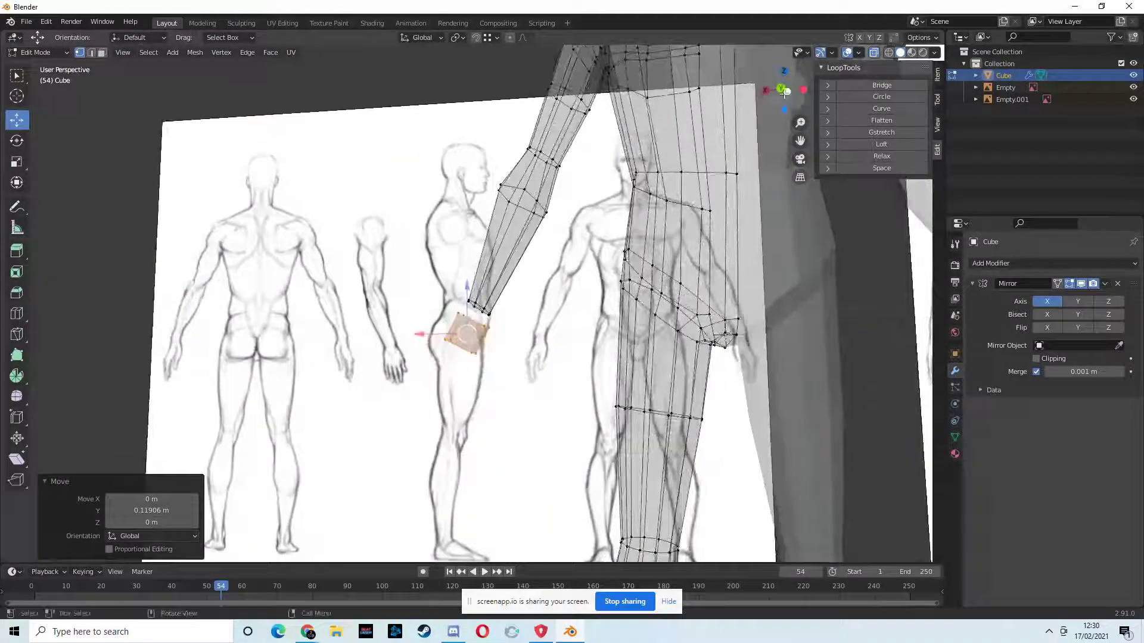
key("ctrl+KP_1")
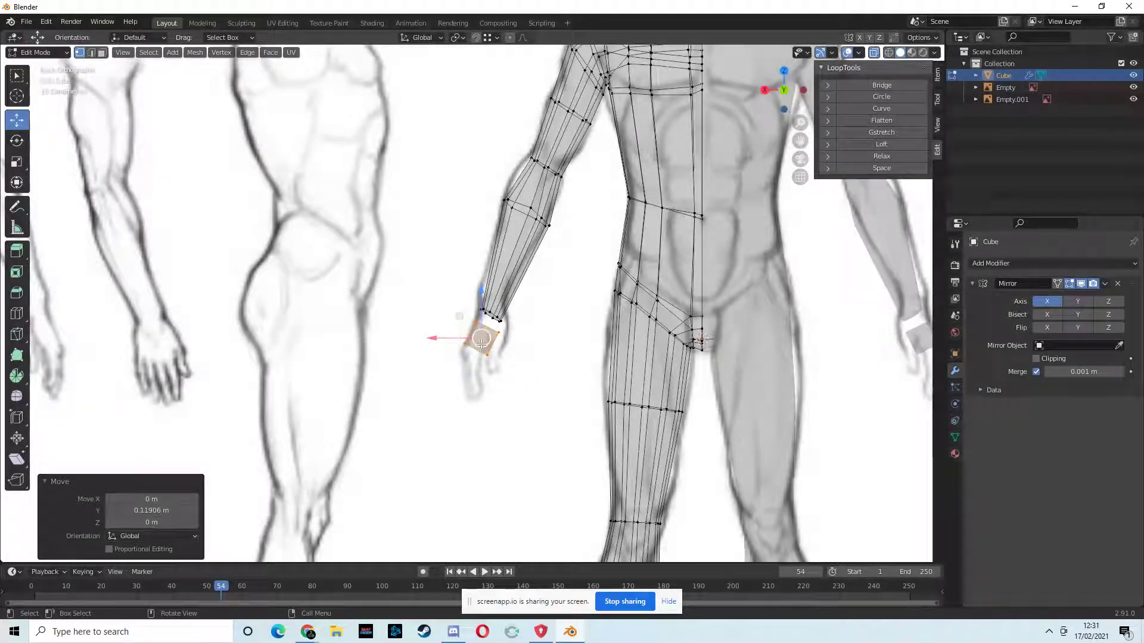
left_click(18, 77)
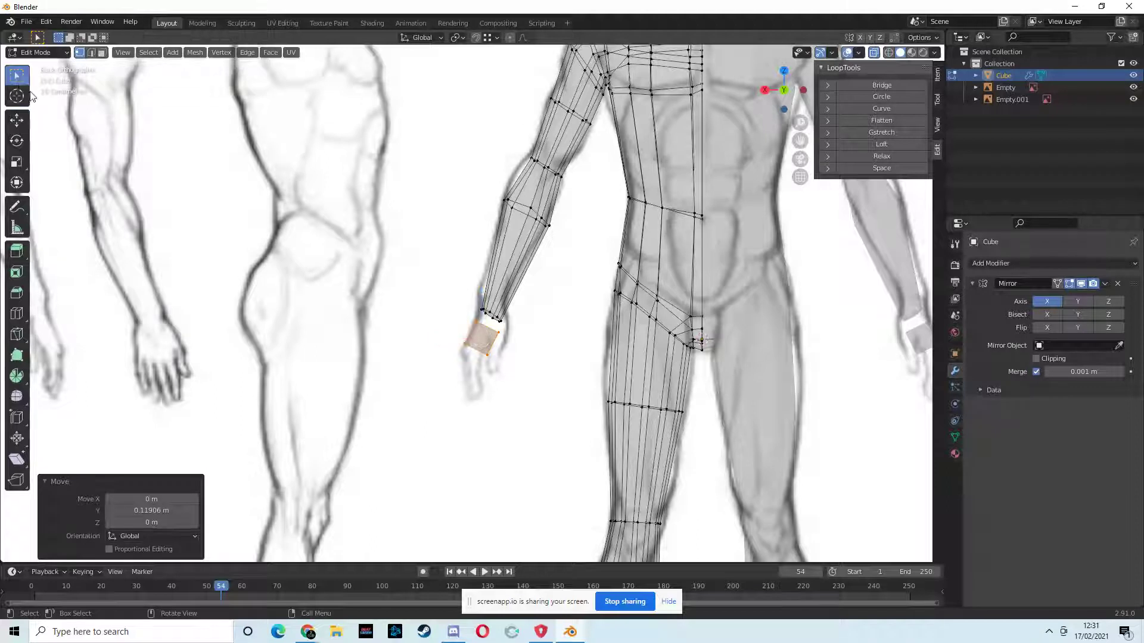
left_click_drag(508, 331, 486, 364)
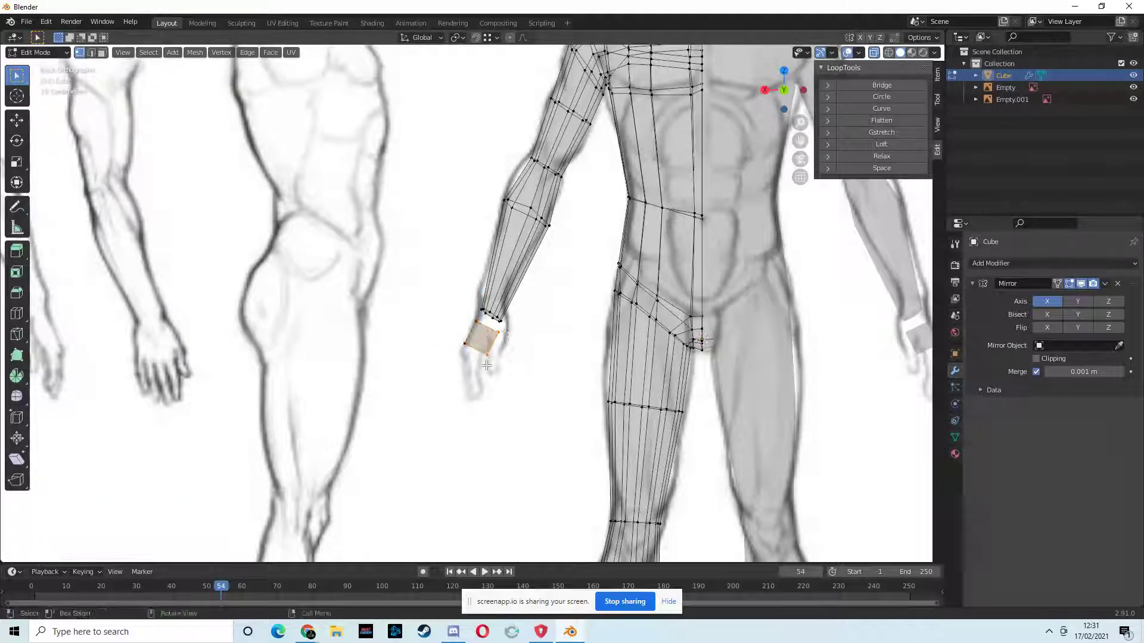
left_click(17, 120)
mouse_move(461, 340)
left_mouse_down()
mouse_move(487, 305)
mouse_move(471, 340)
left_mouse_up()
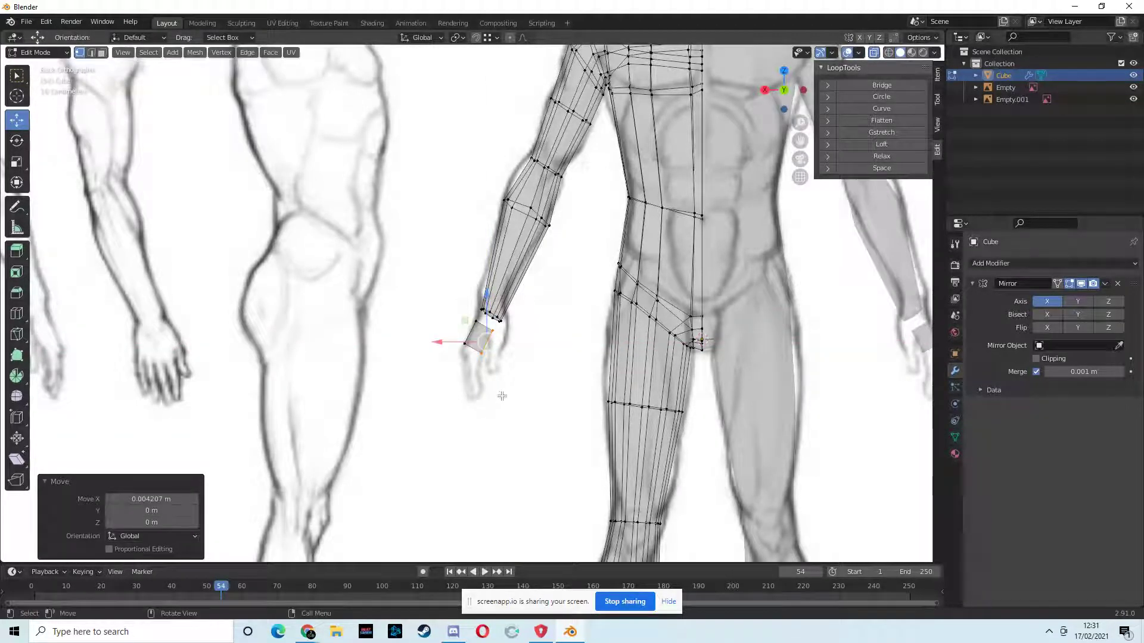
Move the hand block's rear face about -0.027 m along Y, working with face selection and X-ray off
middle_click_drag(511, 387, 643, 356)
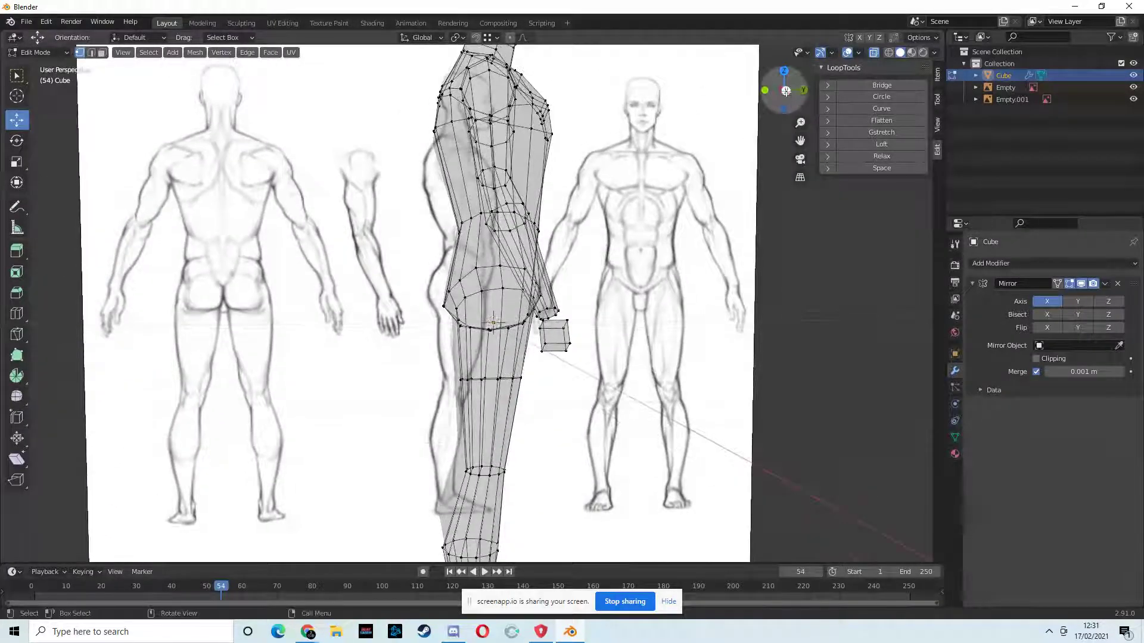
left_click(786, 91)
key("alt+z")
middle_click_drag(644, 295, 666, 310)
scroll(532, 317, "up", 2)
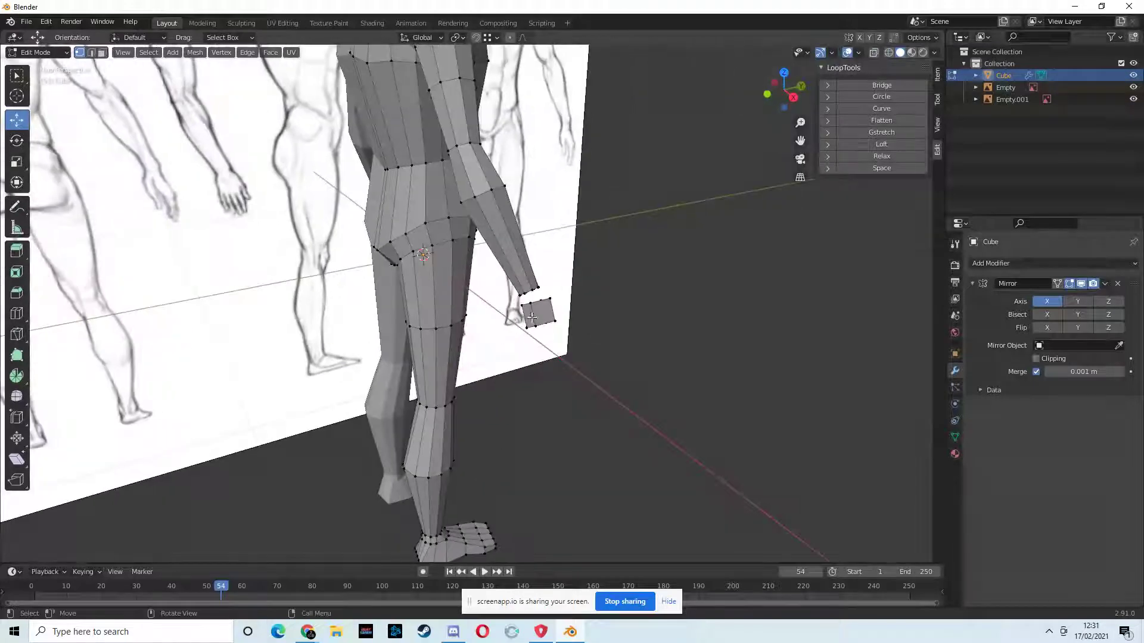
left_click(102, 52)
left_click(537, 312)
left_click_drag(573, 304, 566, 306)
middle_click_drag(566, 306, 321, 282)
Extrude the hand block's lower face about 0.064 m and shift it about -0.027 m in X and -0.029 m in Z
left_click_drag(772, 91, 784, 92)
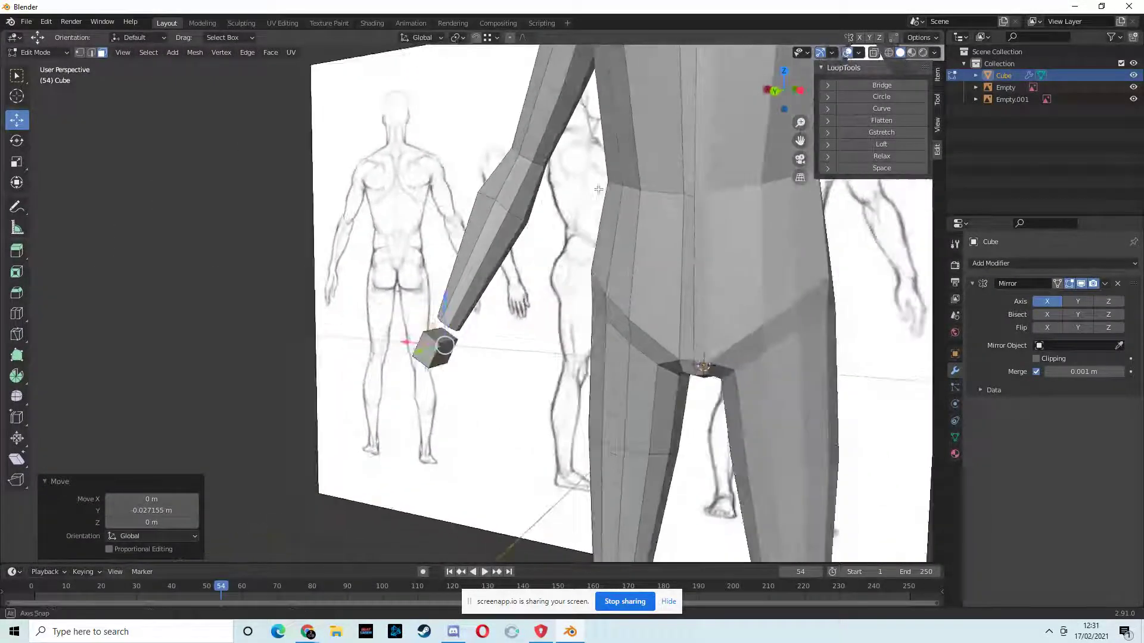
left_click(775, 91)
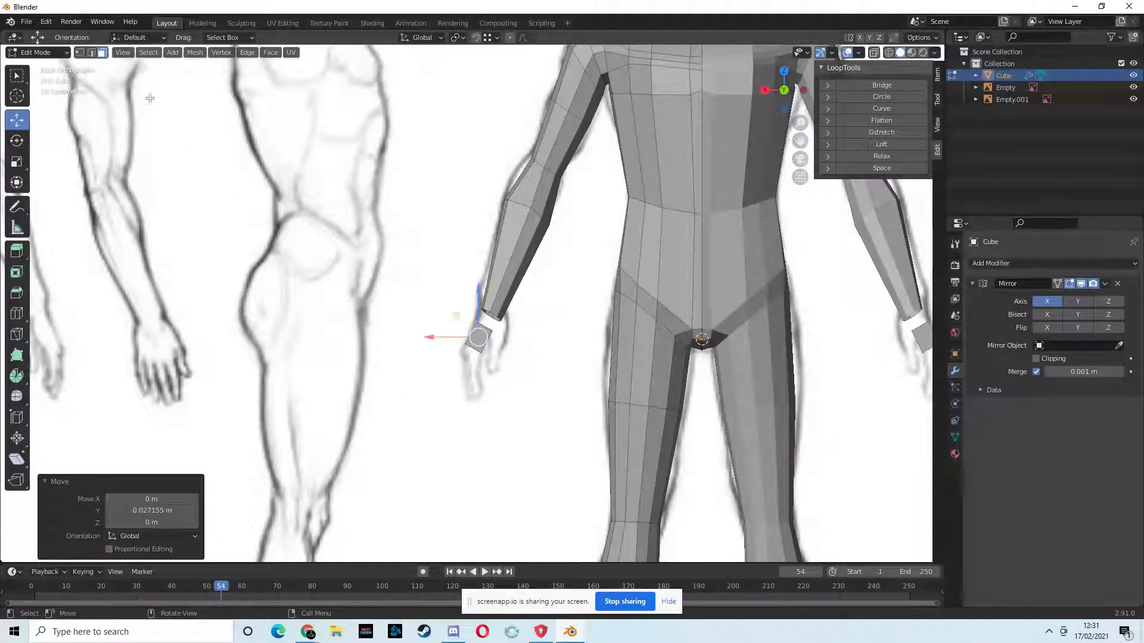
key("alt+z")
left_click(83, 53)
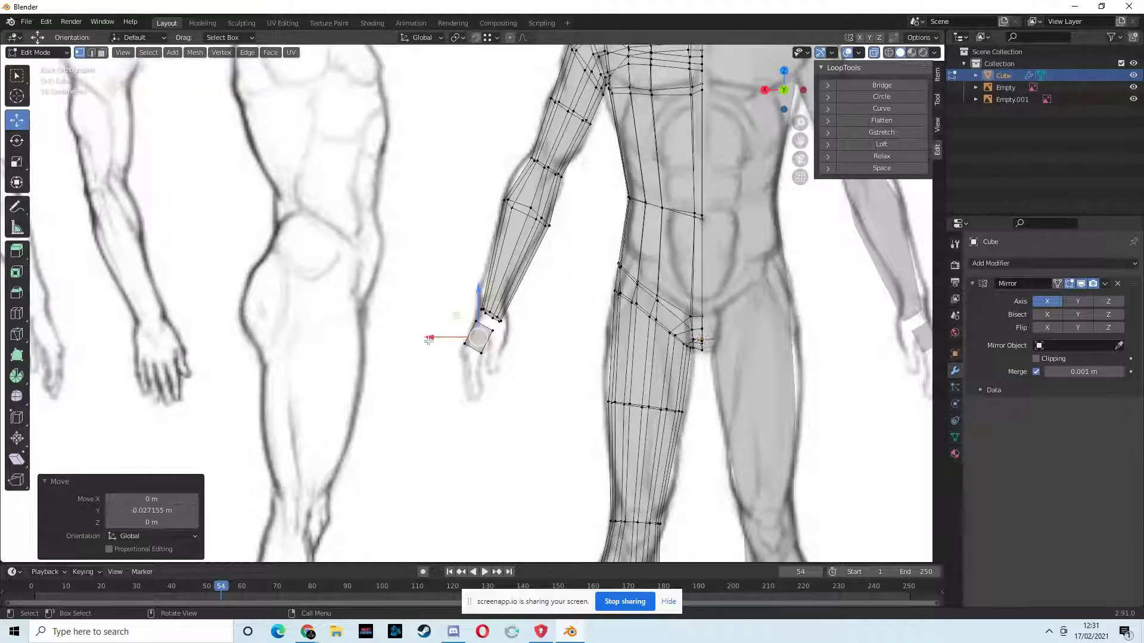
left_click(33, 158)
left_click_drag(456, 339, 490, 372)
key("g")
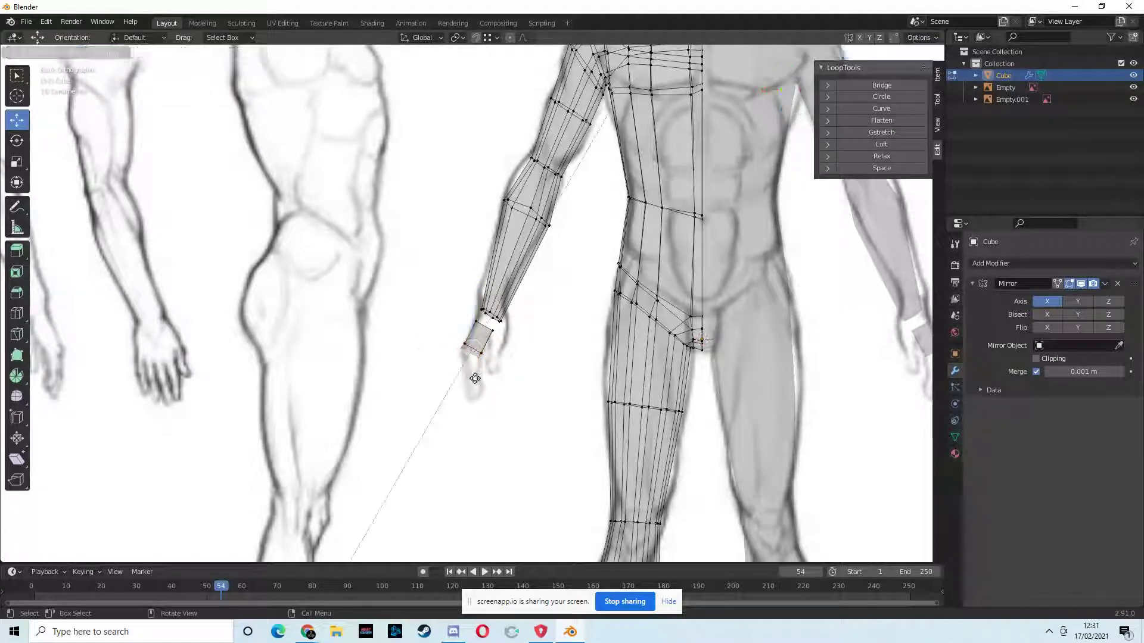
left_click(477, 395)
key("e")
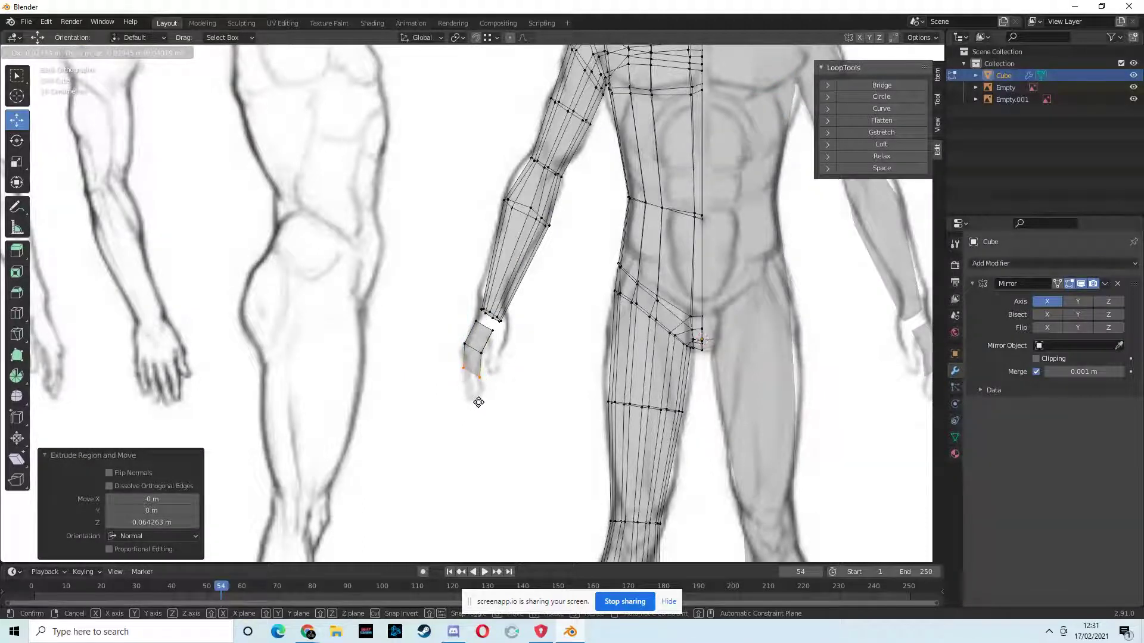
left_click(478, 403)
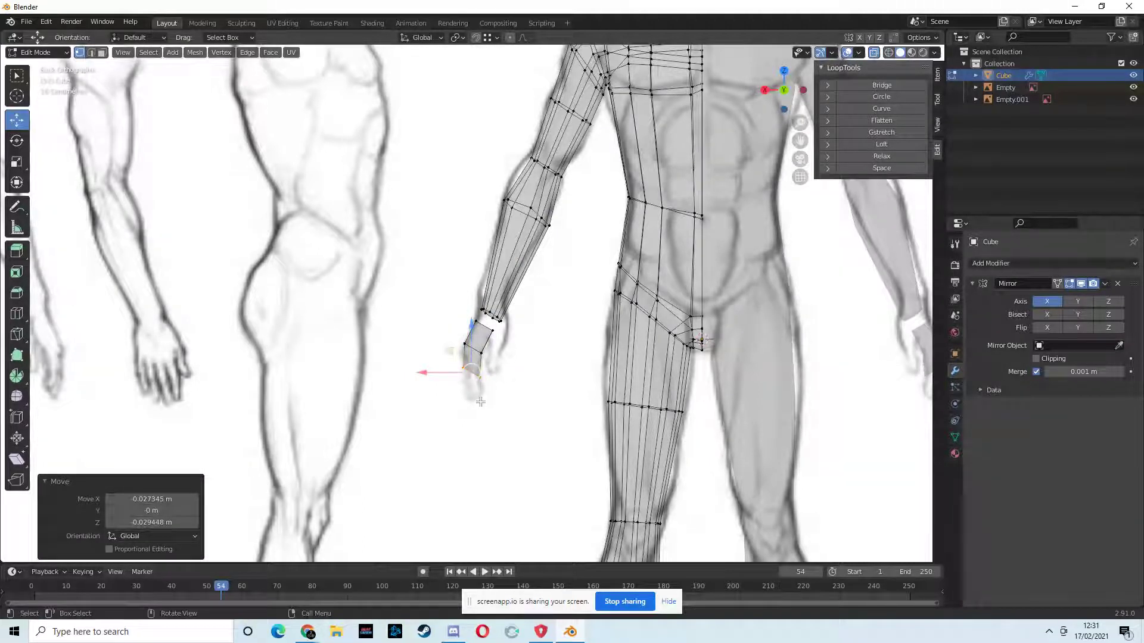
Scale the extruded end to 0.632 along X and rotate it until its lower edge is level
key("s")
key("x")
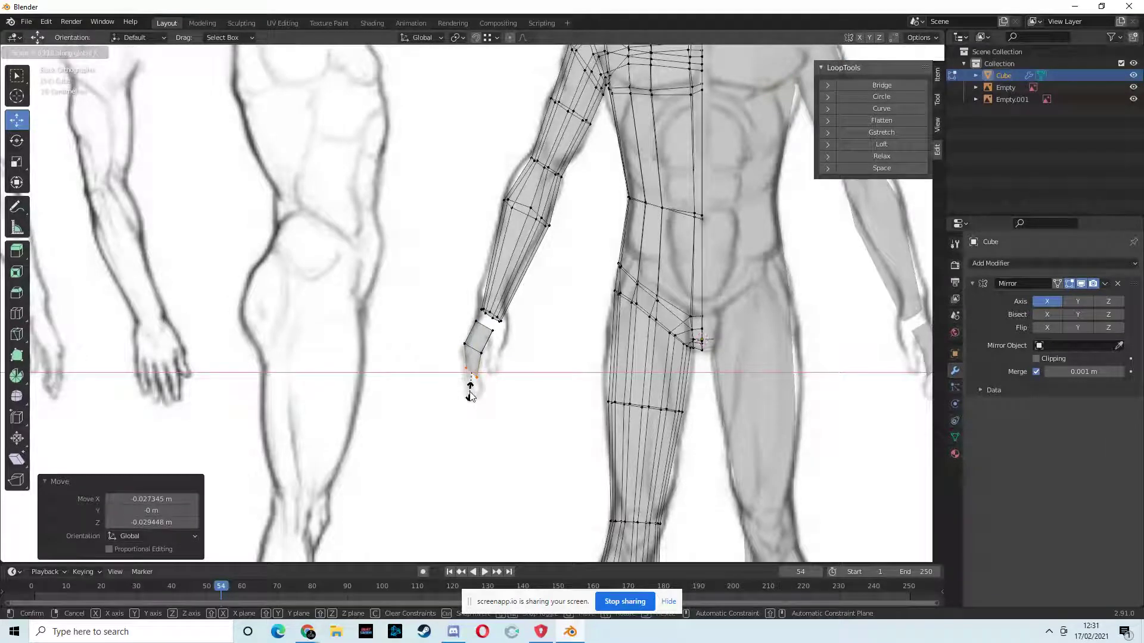
left_click(471, 395)
key("r")
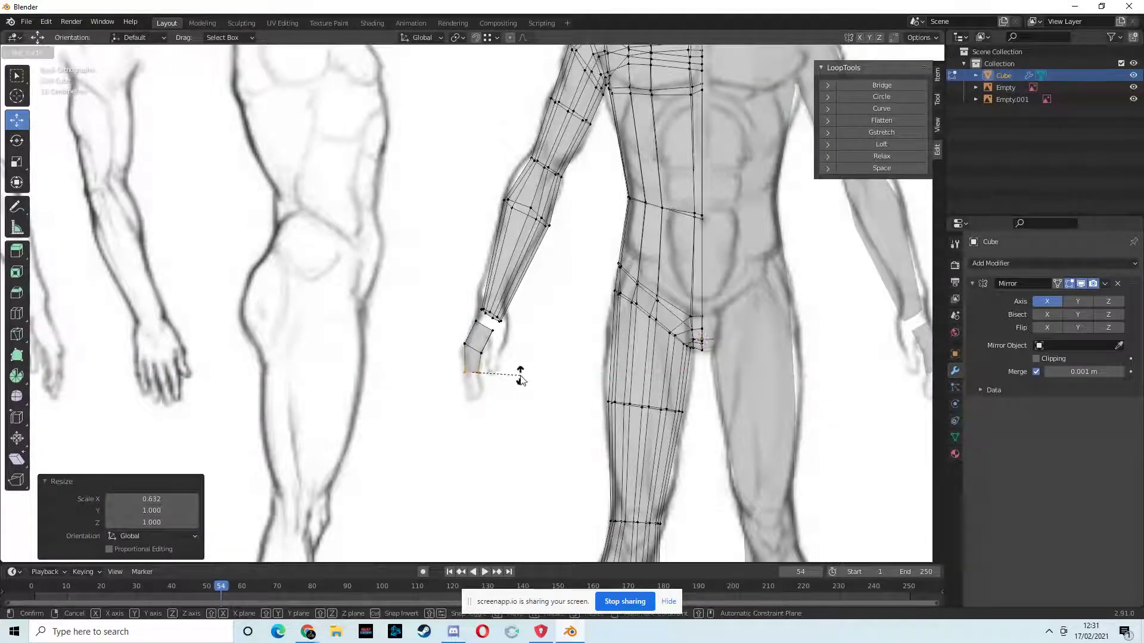
left_click(520, 376)
Narrow the extruded end of the hand further by scaling it to 0.826 along X
key("r")
key("x")
left_click(506, 392)
mouse_move(505, 391)
middle_mouse_down()
mouse_move(615, 338)
mouse_move(501, 391)
middle_mouse_up()
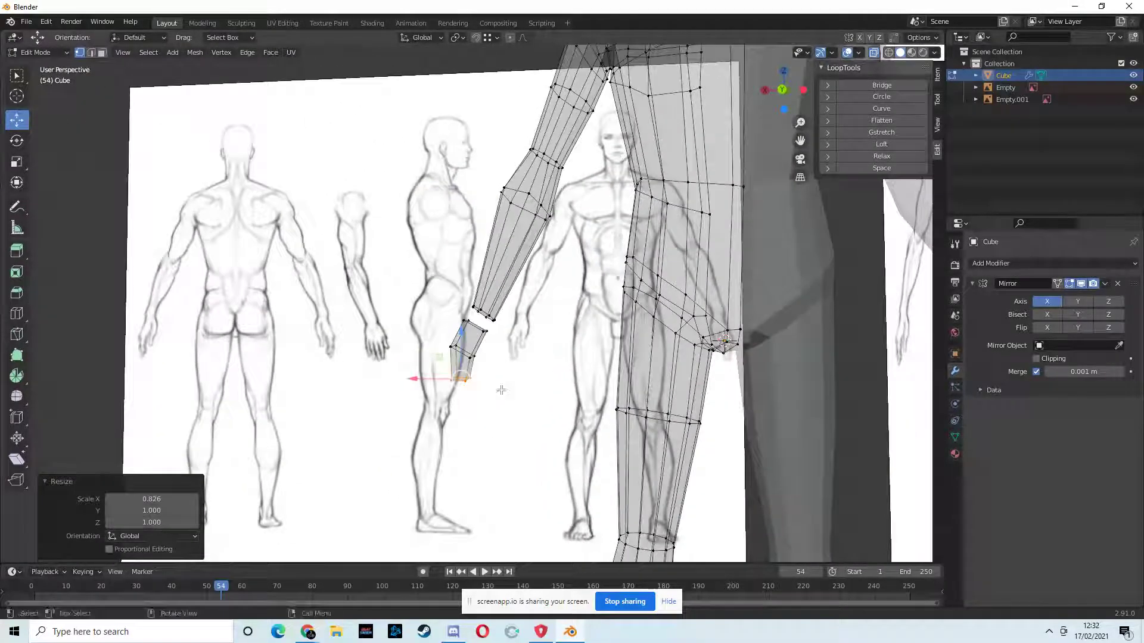
middle_click_drag(755, 113, 769, 110)
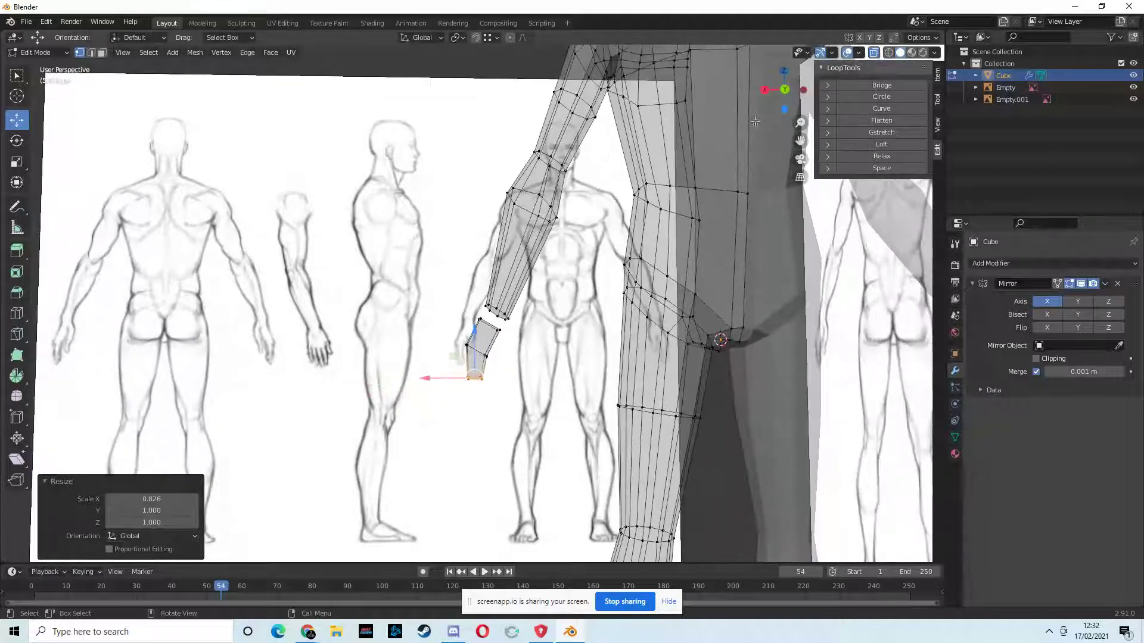
In back view, extrude the hand's lower face about 0.079 m and shift it about -0.021 m in X and 0.006 m in Z
left_click(783, 93)
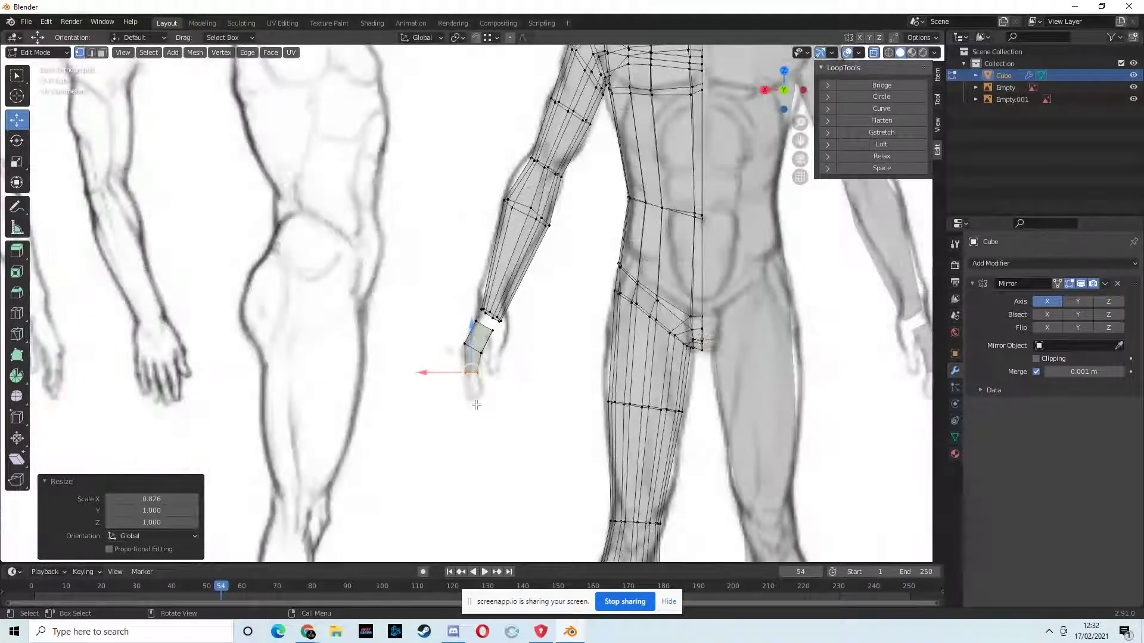
key("e")
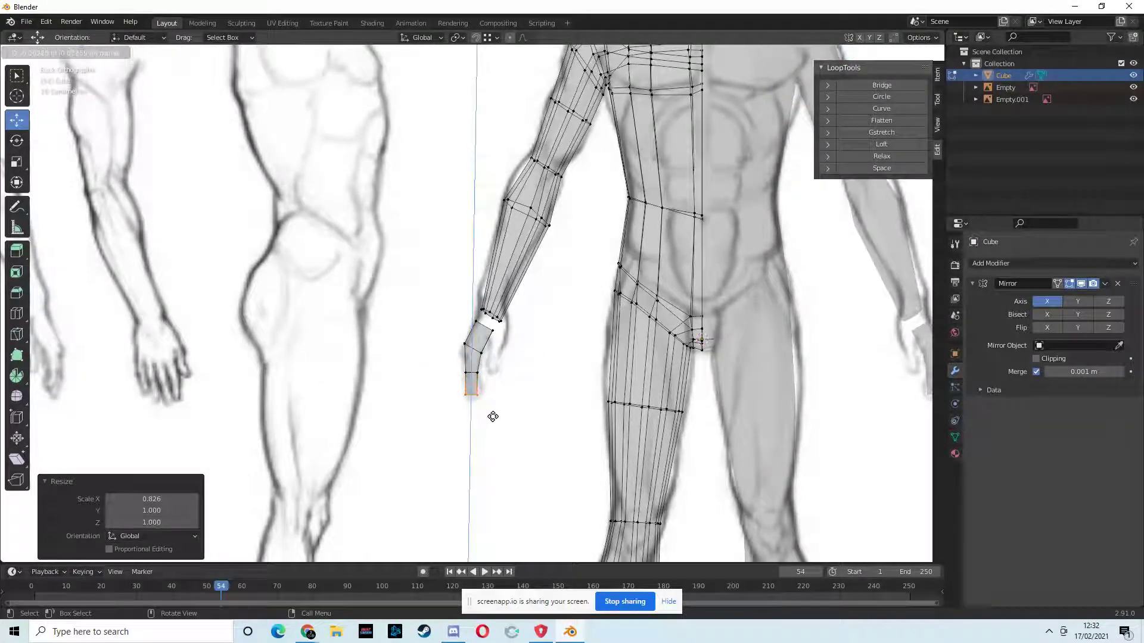
key("e")
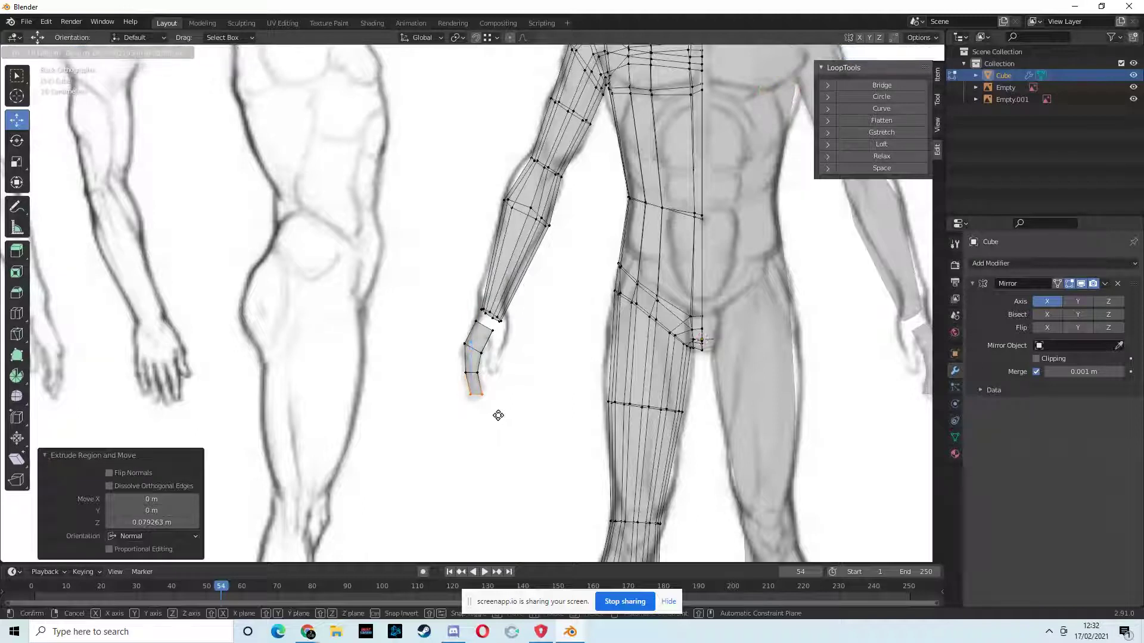
left_click(499, 414)
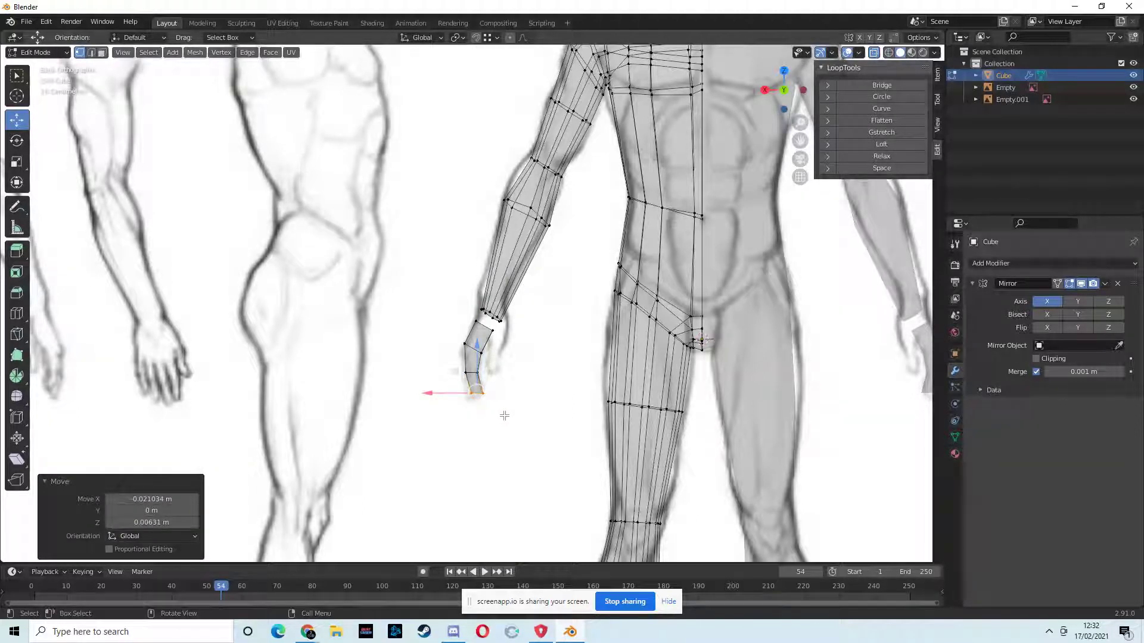
Narrow the newly extruded fingertip end of the hand by scaling it to 0.731 along X
key("r")
key("Escape")
key("s")
key("x")
left_click(506, 409)
Examine the hand block's shape from several angles, with X-ray turned off
mouse_move(506, 409)
middle_mouse_down()
mouse_move(641, 401)
mouse_move(507, 422)
middle_mouse_up()
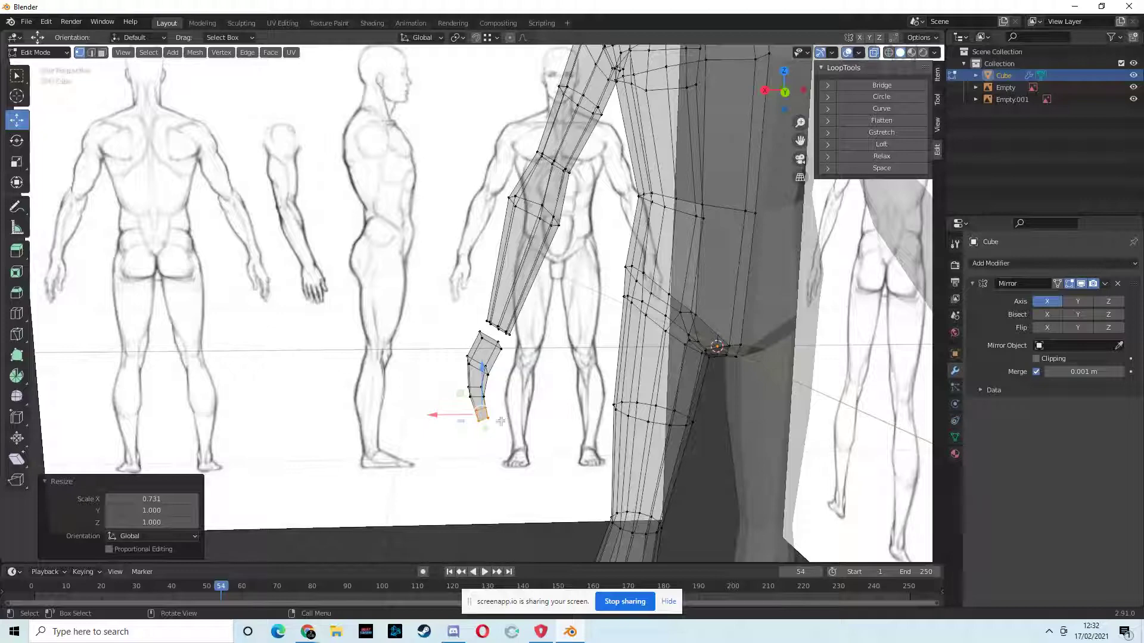
middle_click_drag(562, 227, 588, 196)
scroll(536, 334, "up", 4)
middle_click_drag(514, 387, 539, 352)
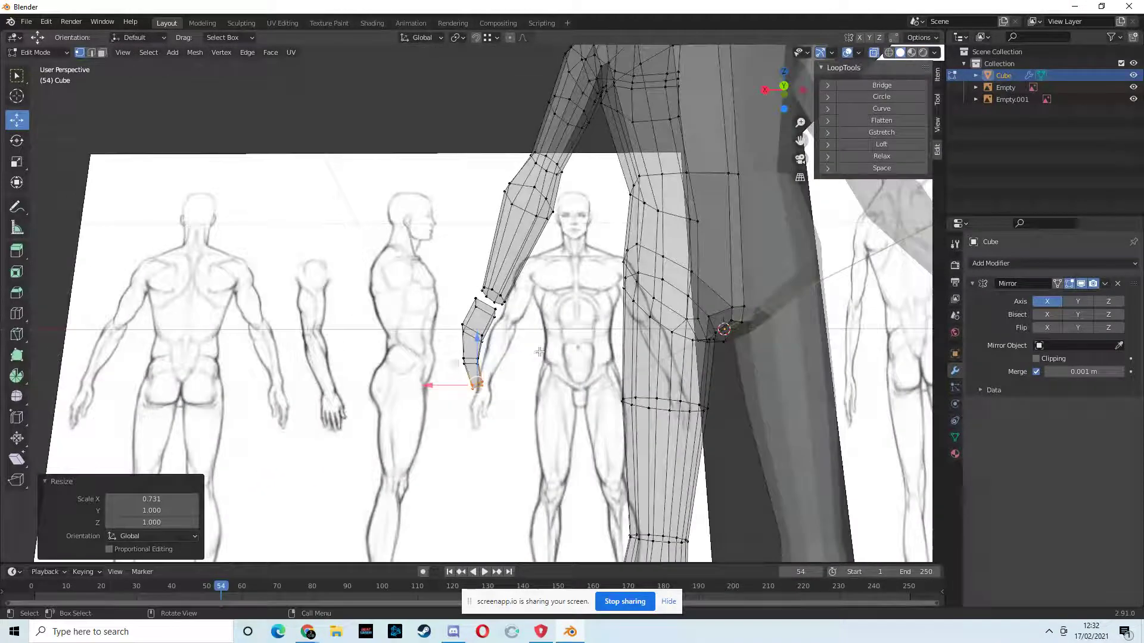
middle_click_drag(519, 306, 495, 330)
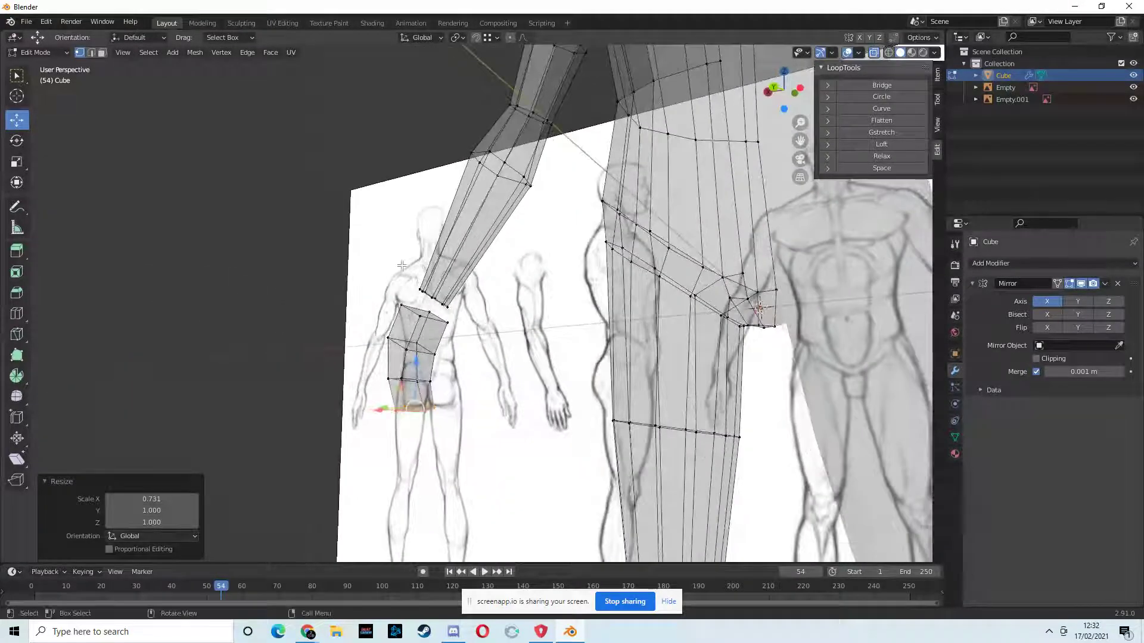
left_click(874, 53)
middle_click_drag(452, 344, 537, 362)
left_click(785, 105)
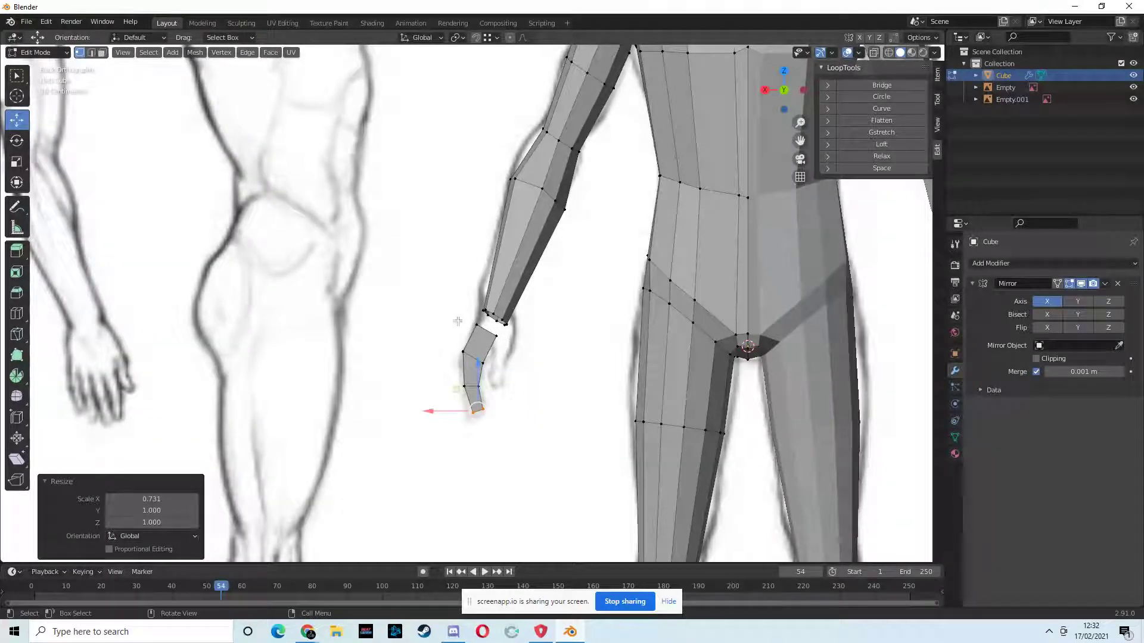
With X-ray on, move the hand's top vertices toward the wrist, about -0.005 m in X and 0.007 m in Z
left_click(875, 53)
left_click(17, 75)
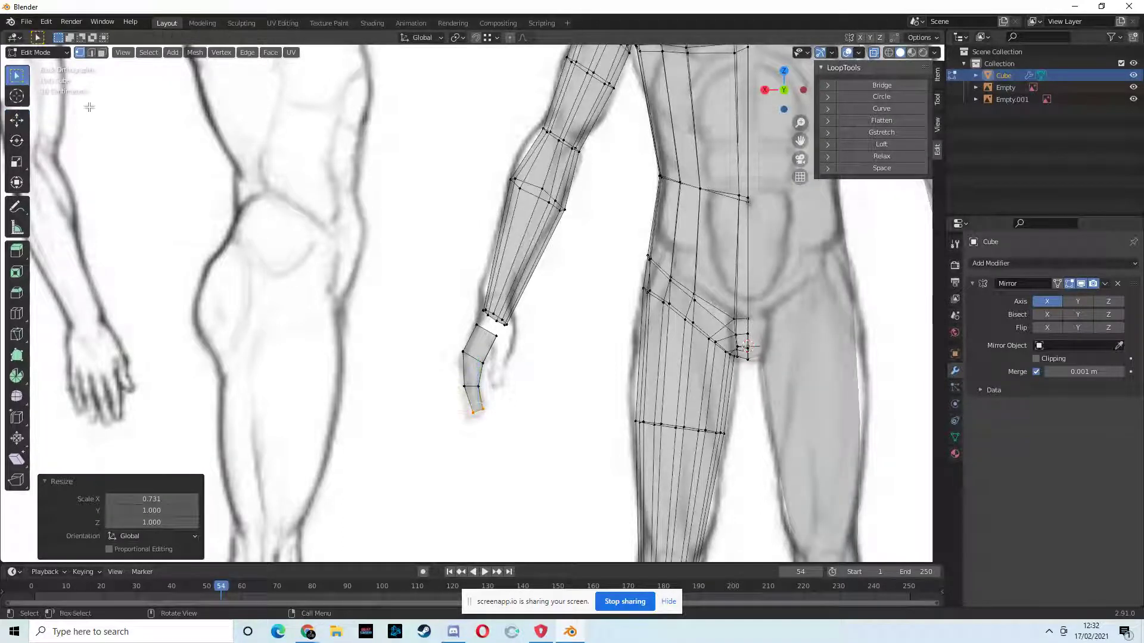
left_click(472, 325)
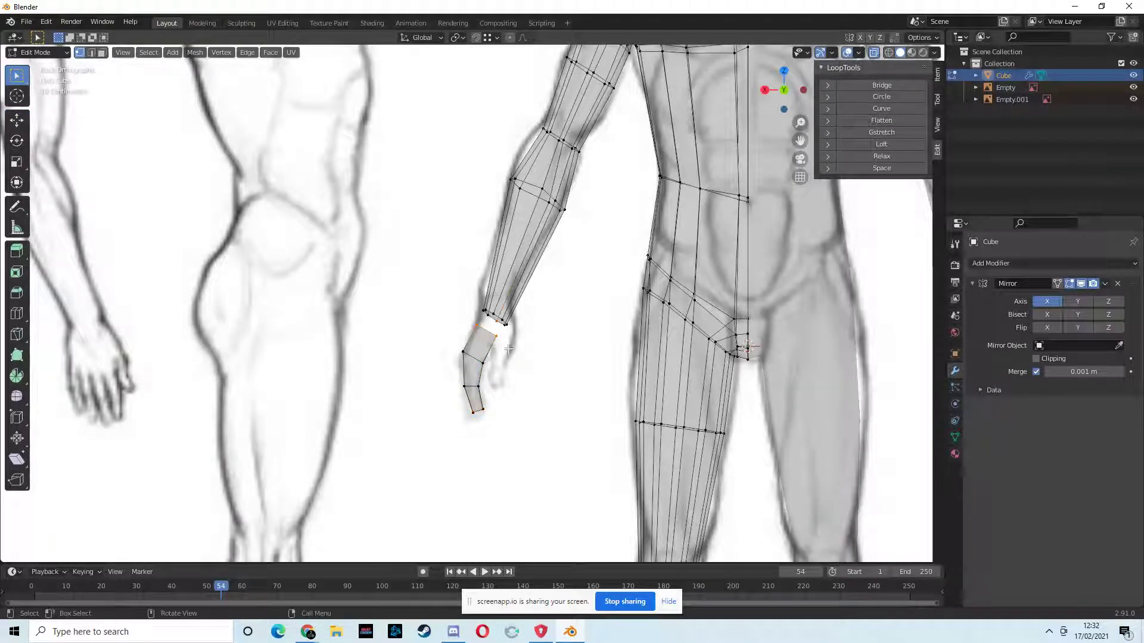
left_click_drag(471, 323, 501, 349)
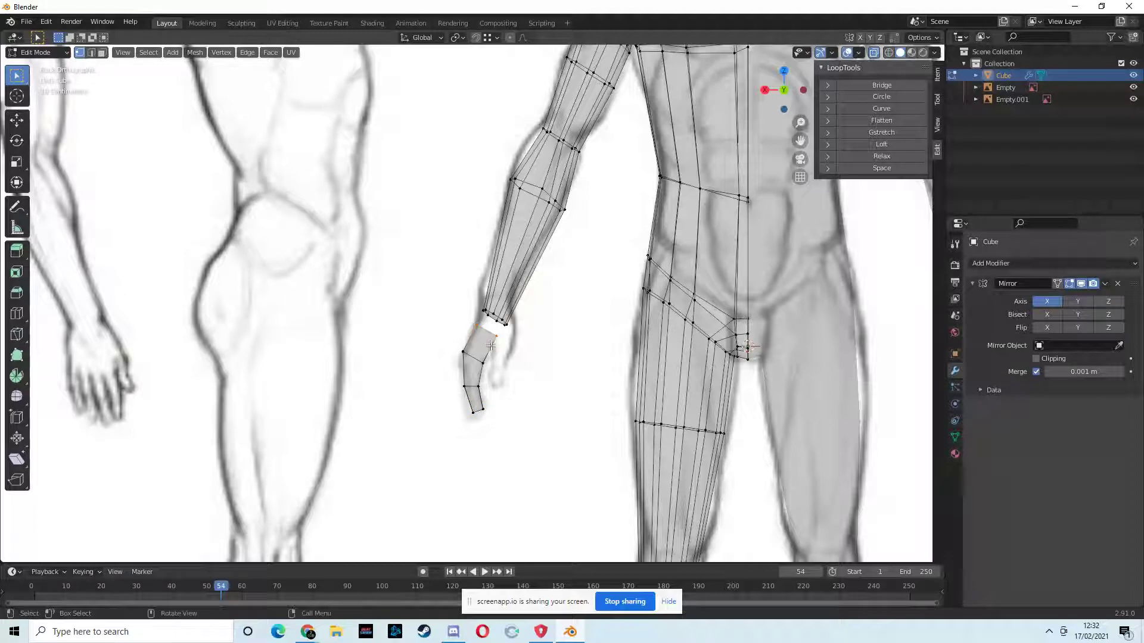
left_click(17, 120)
left_click_drag(480, 293, 501, 291)
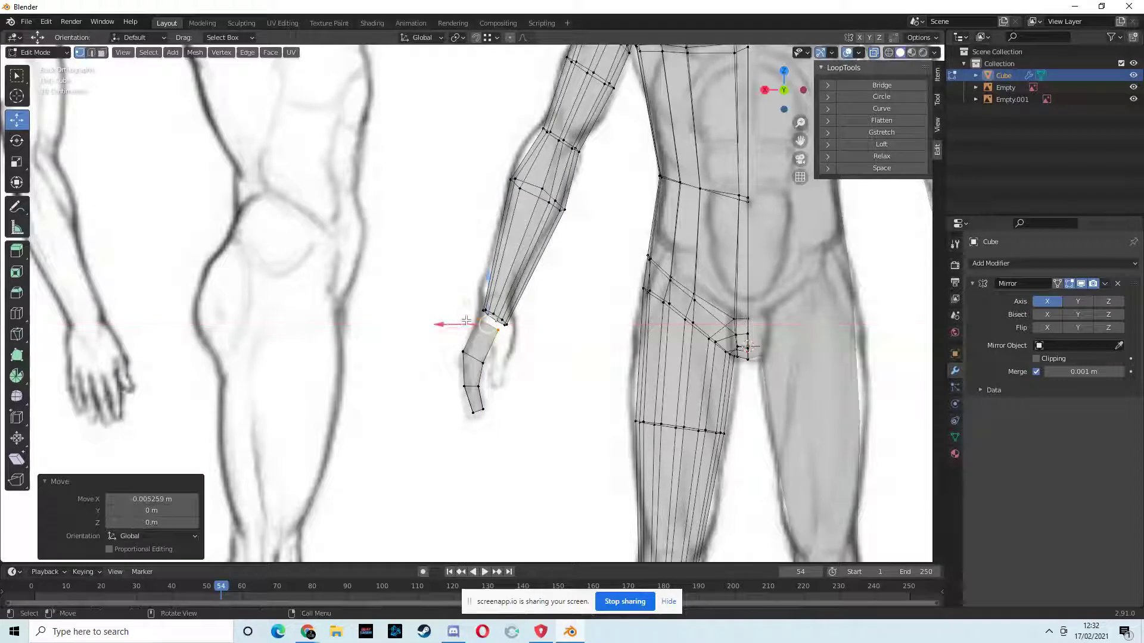
left_click_drag(488, 300, 492, 294)
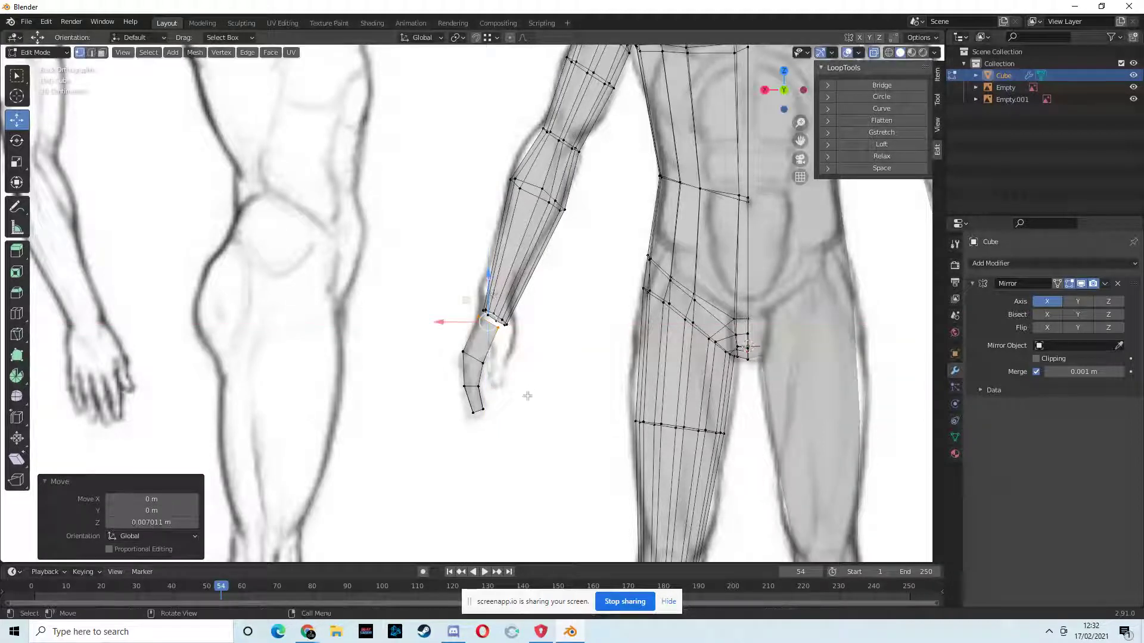
Add a single loop cut across the upper part of the hand with a slide factor of 0.120
left_click(16, 317)
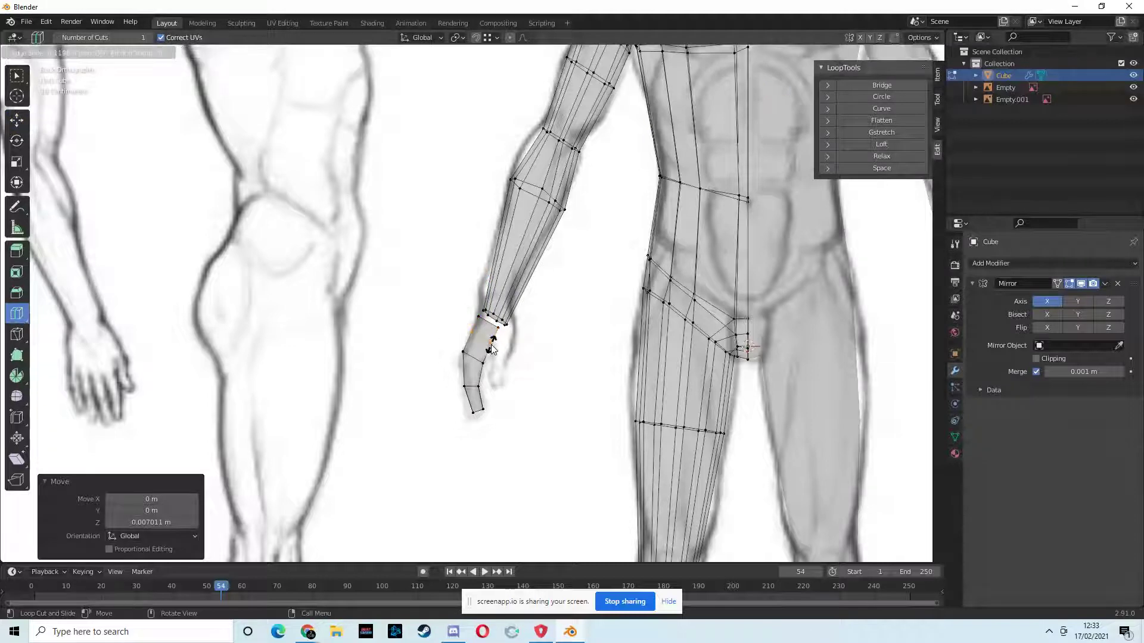
left_click_drag(492, 349, 493, 351)
middle_click_drag(493, 350, 422, 322)
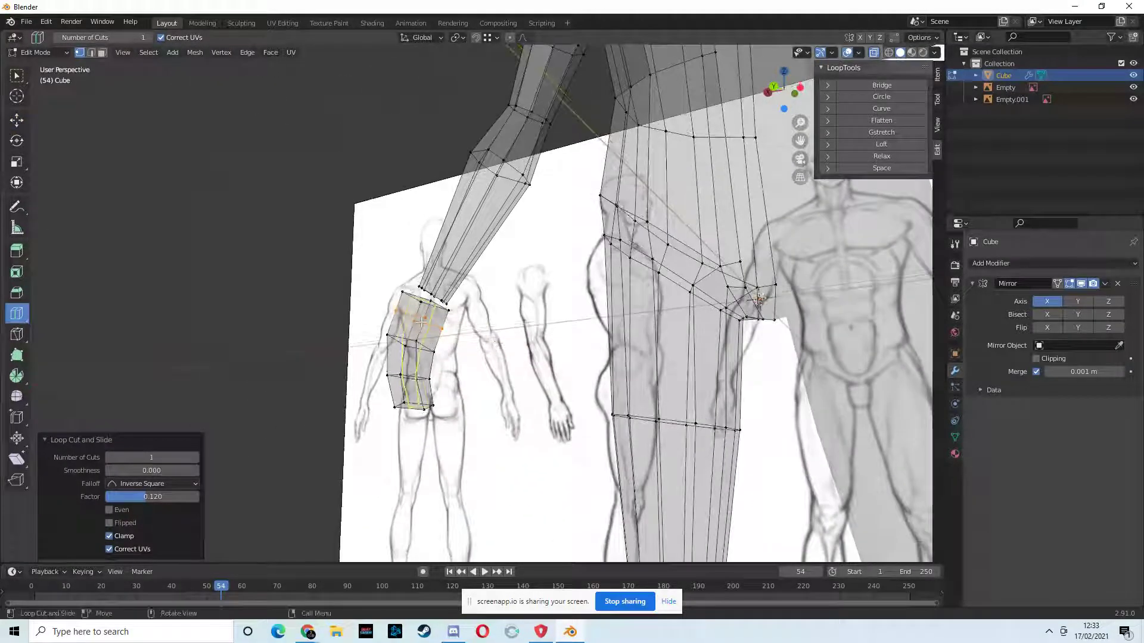
Turn X-ray off, hide both reference images, and add a lengthwise loop cut down the hand with factor 0.148
left_click(874, 54)
left_click_drag(1133, 87, 1133, 99)
middle_click_drag(575, 317, 381, 357)
left_click_drag(381, 357, 380, 358)
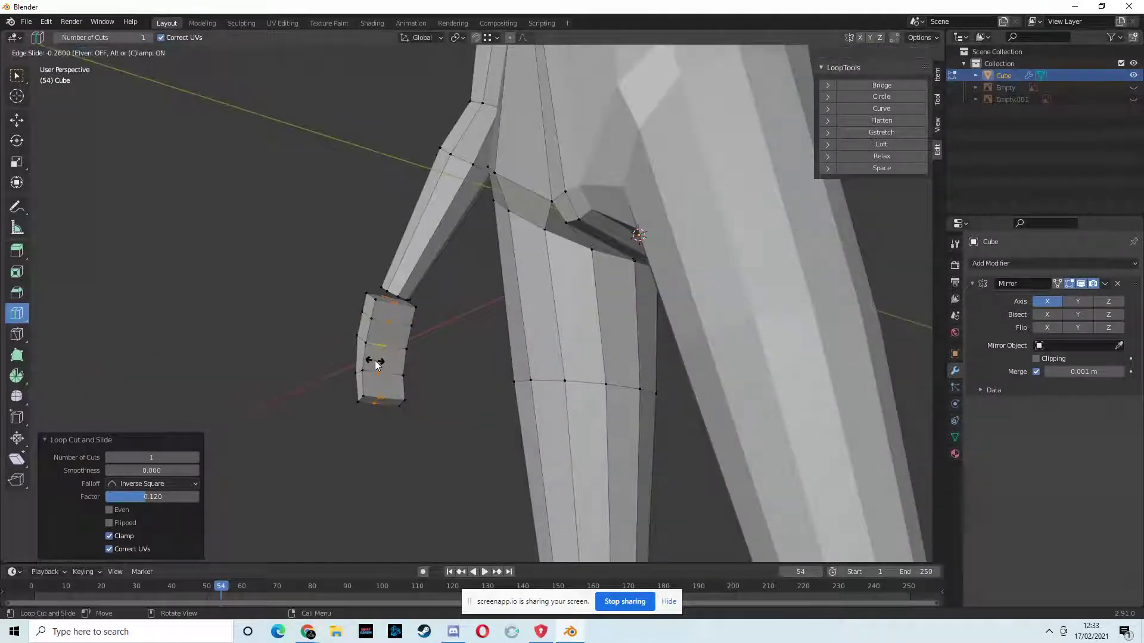
left_click_drag(378, 363, 377, 361)
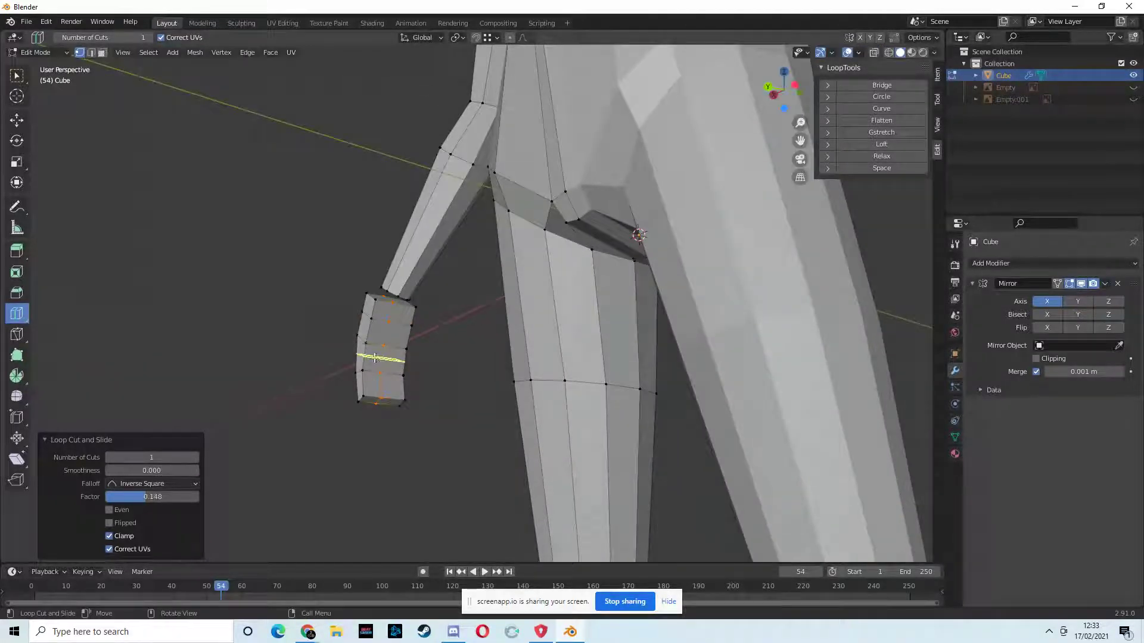
Extrude the upper face on the hand's thumb side about 0.047 m, with the Empty reference image shown again in back view
left_click(101, 53)
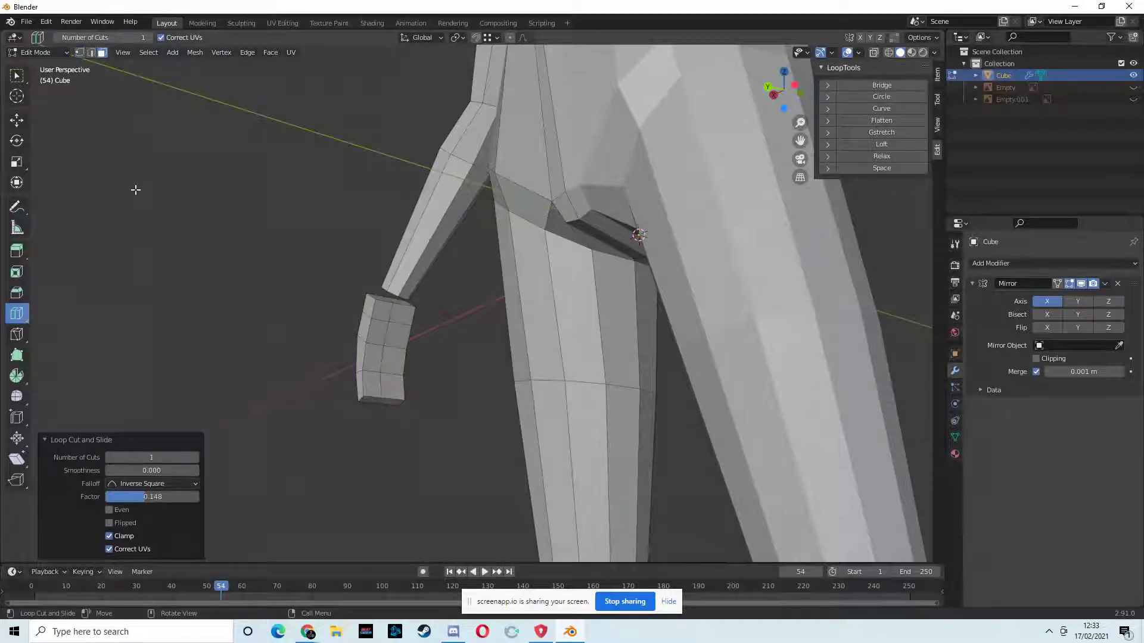
left_click(13, 77)
left_click(384, 313)
middle_click_drag(386, 316, 445, 363)
left_click(775, 81)
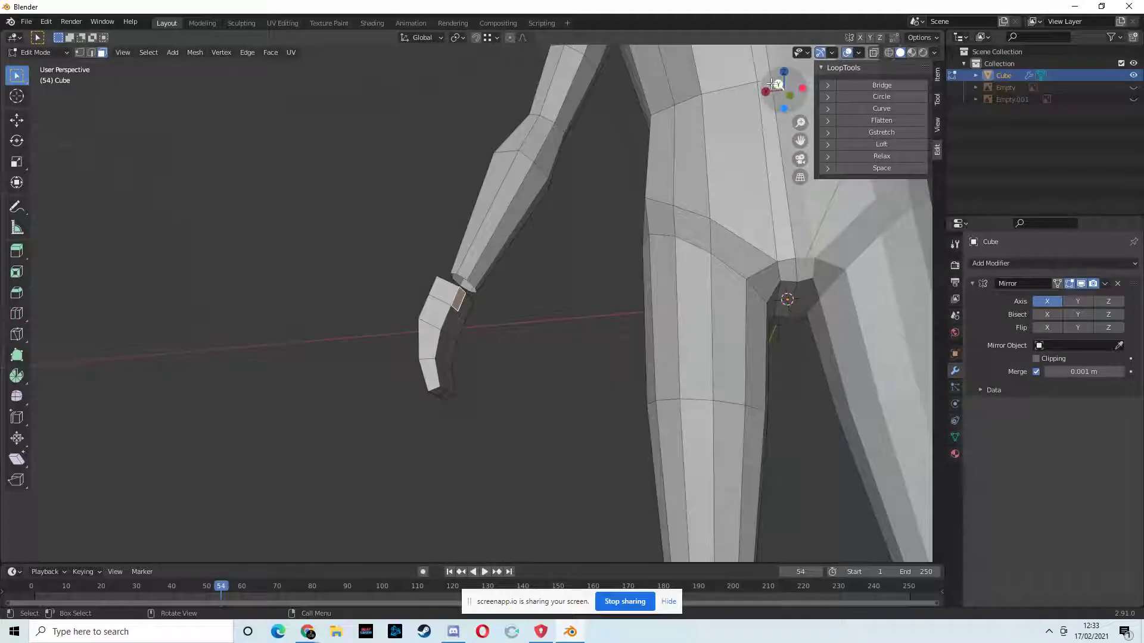
left_click(1133, 87)
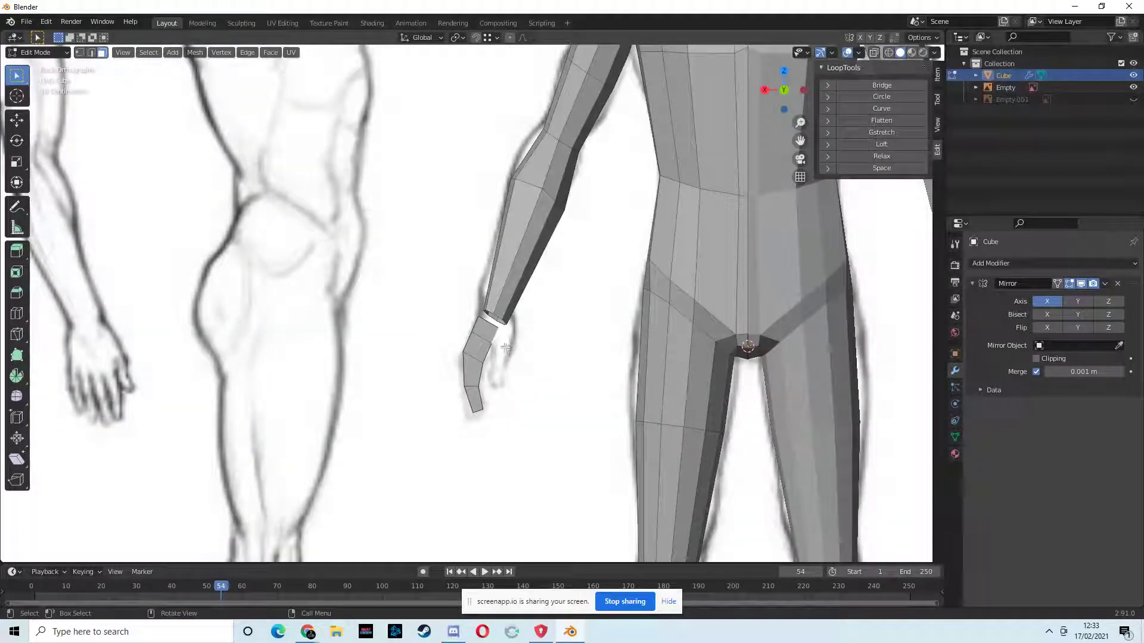
key("g")
left_click(515, 362)
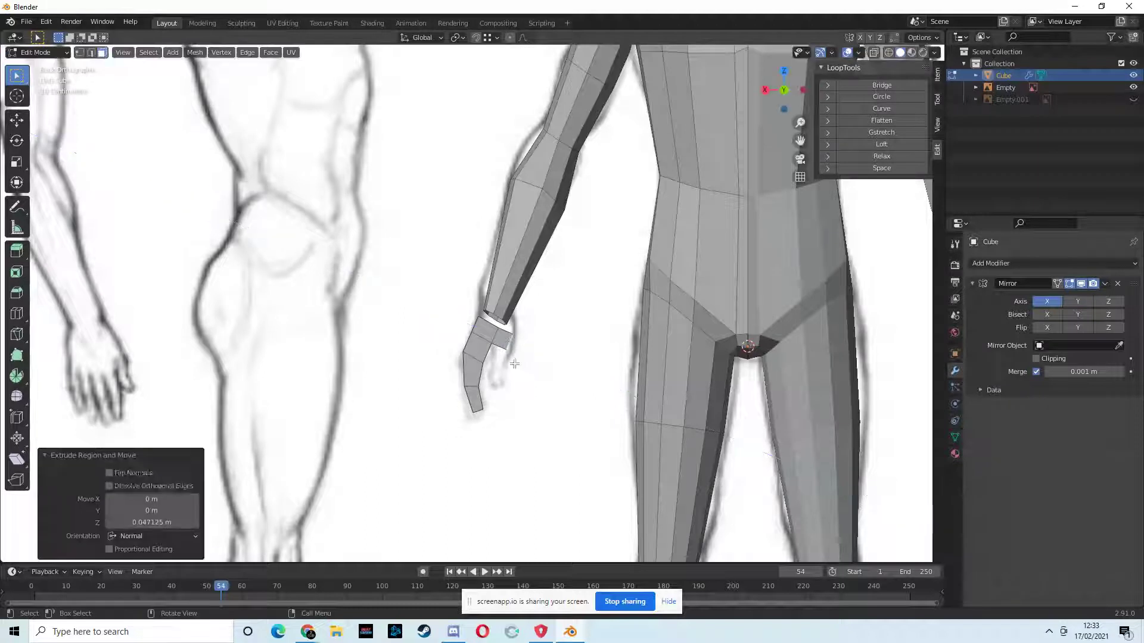
Shift the thumb's extruded end about 0.012 m in X and -0.032 m in Z, and rotate it -38°
key("g")
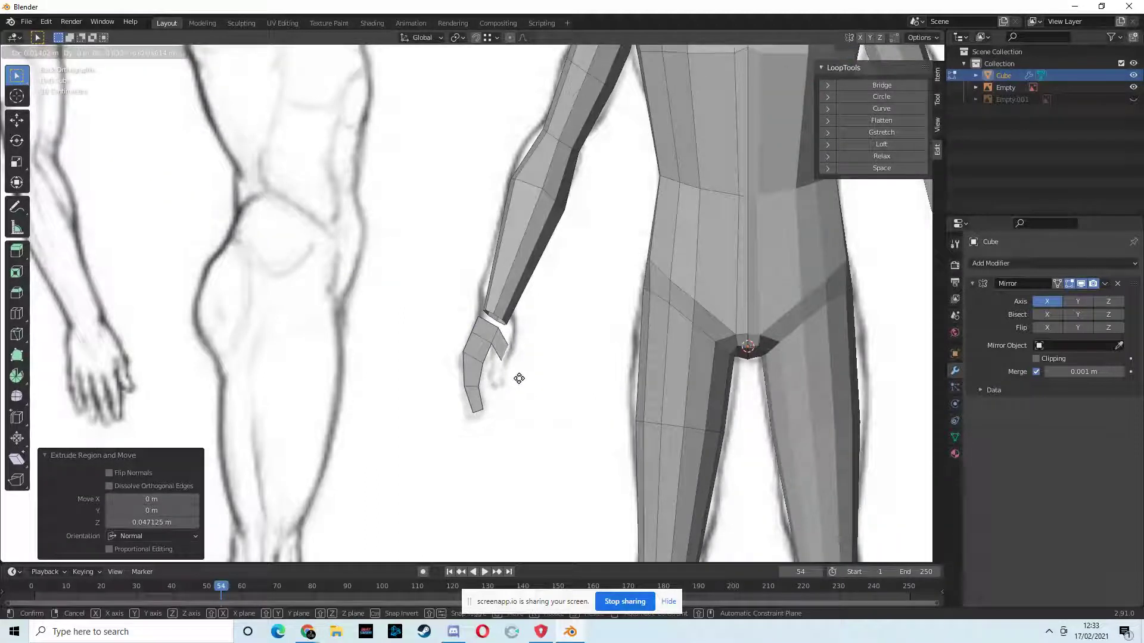
left_click(519, 379)
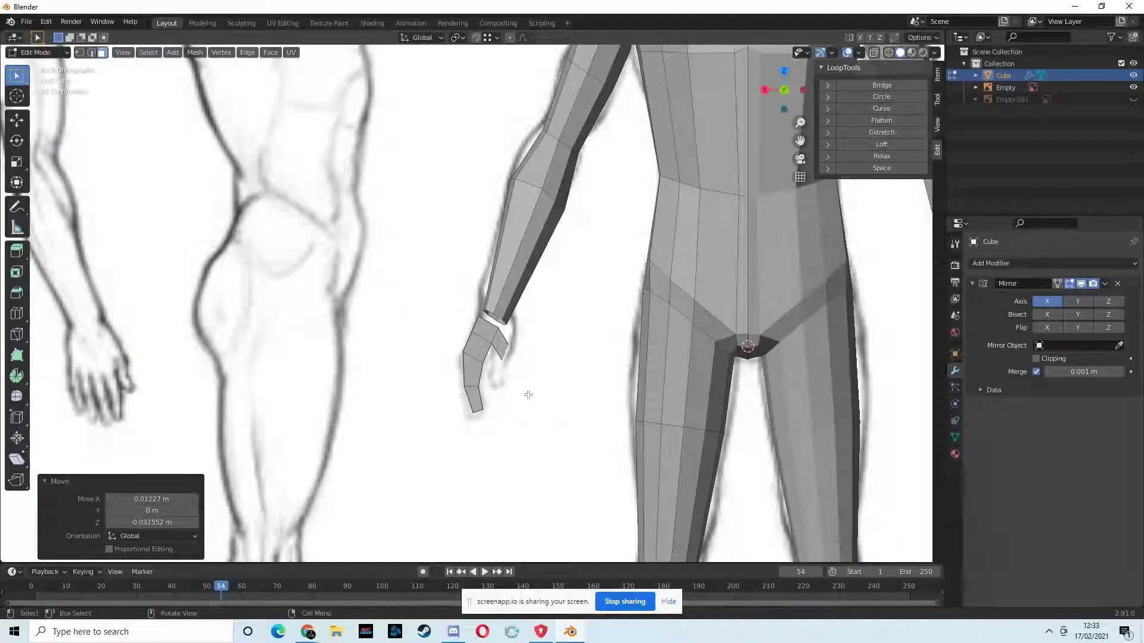
key("r")
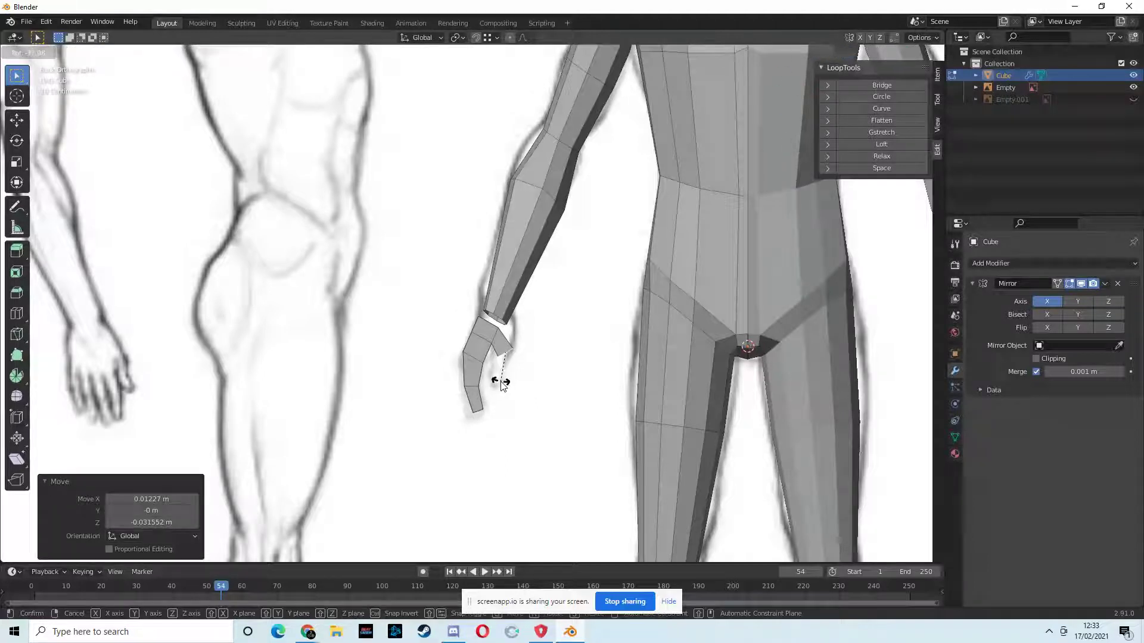
left_click(501, 382)
Scale the thumb's end face to 0.619 along X and nudge it down about 0.007 m
key("s")
key("x")
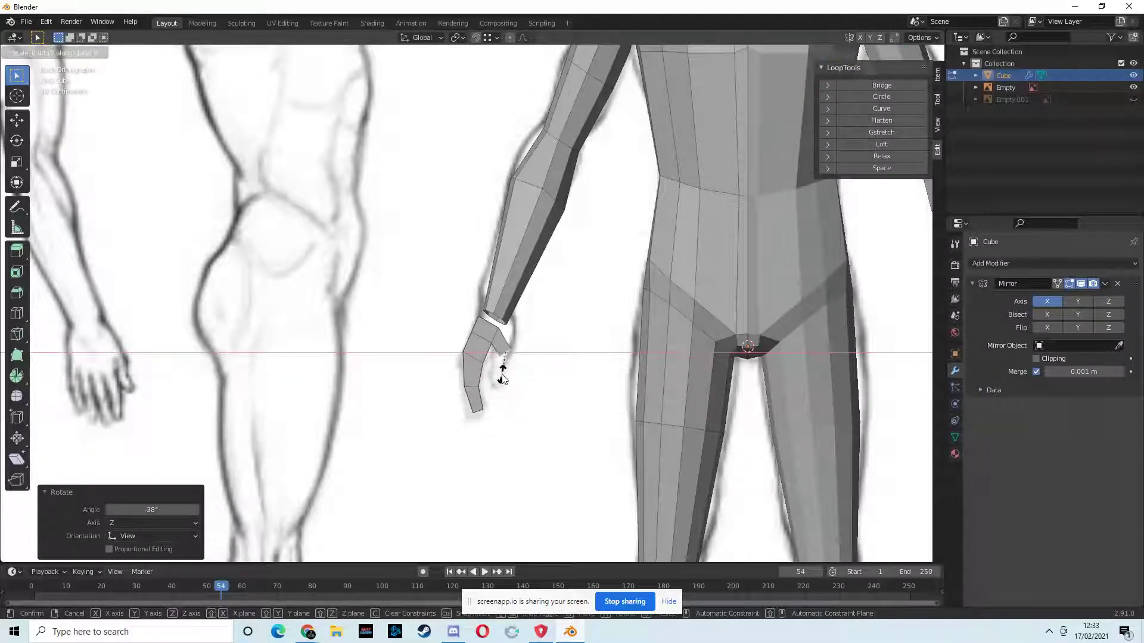
left_click(511, 398)
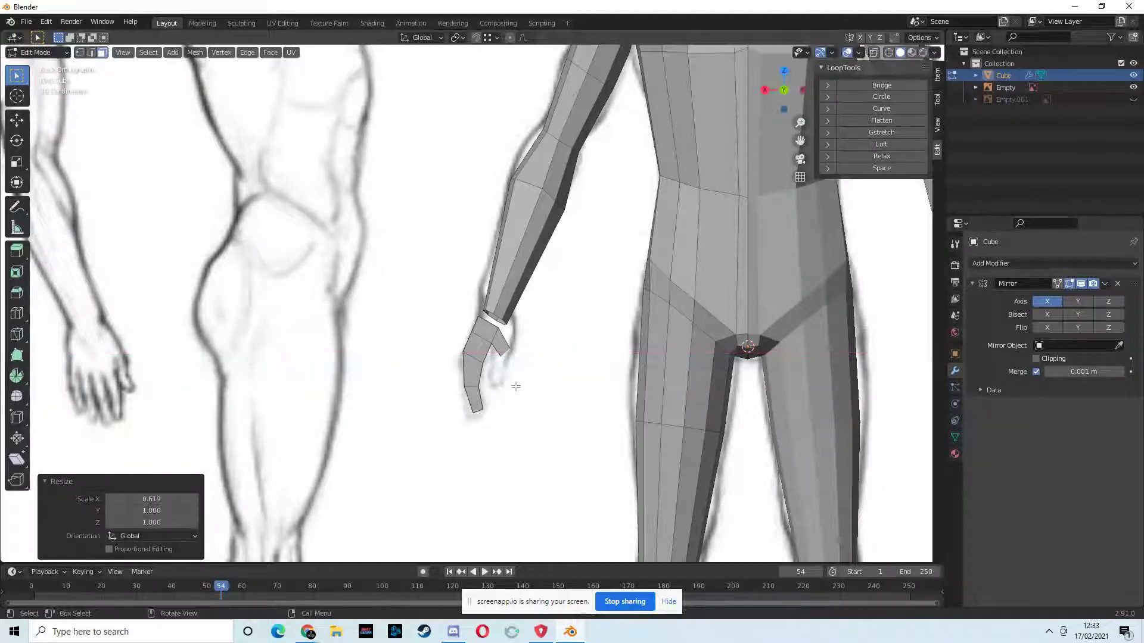
key("g")
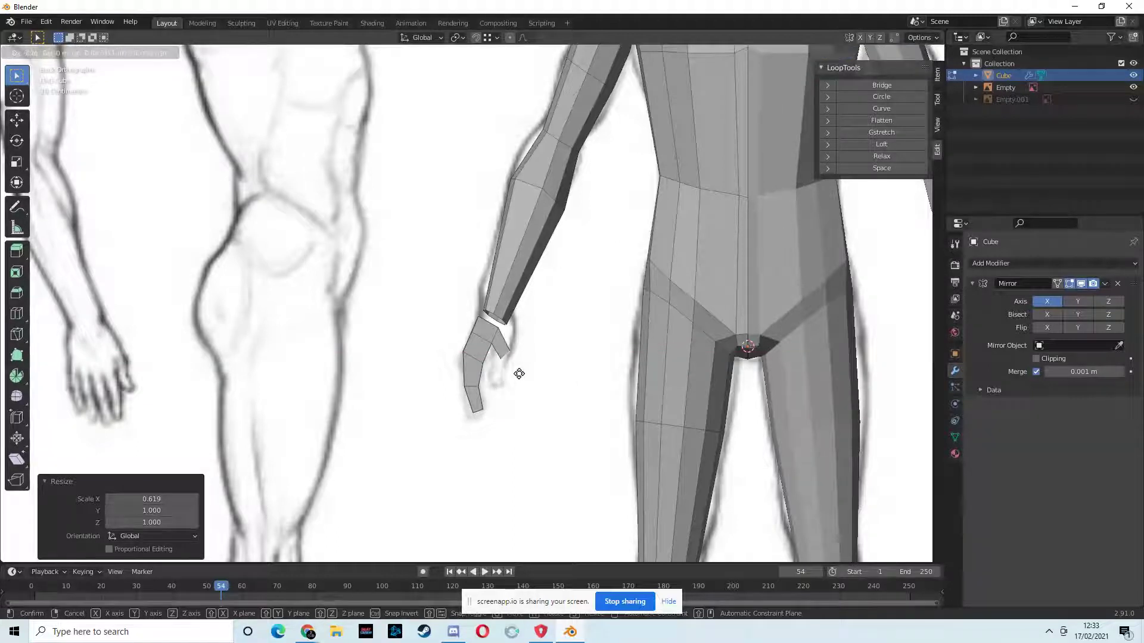
left_click(518, 374)
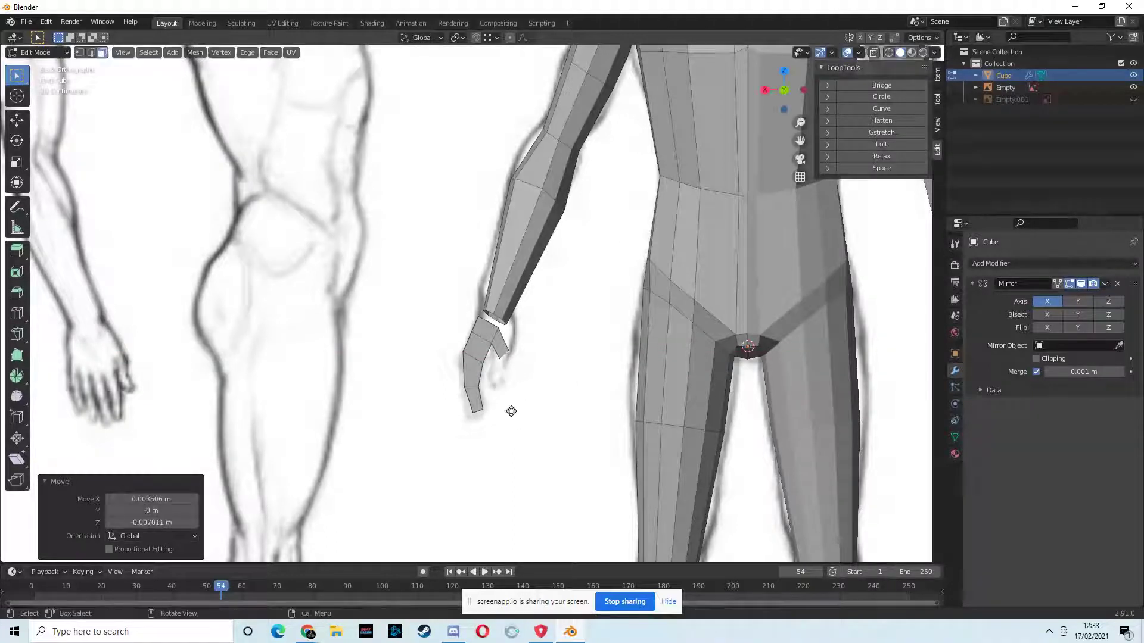
Extrude a second thumb segment about 0.068 m and shift its end about 0.035 m in X and -0.023 m in Z
key("g")
left_click(517, 437)
key("e")
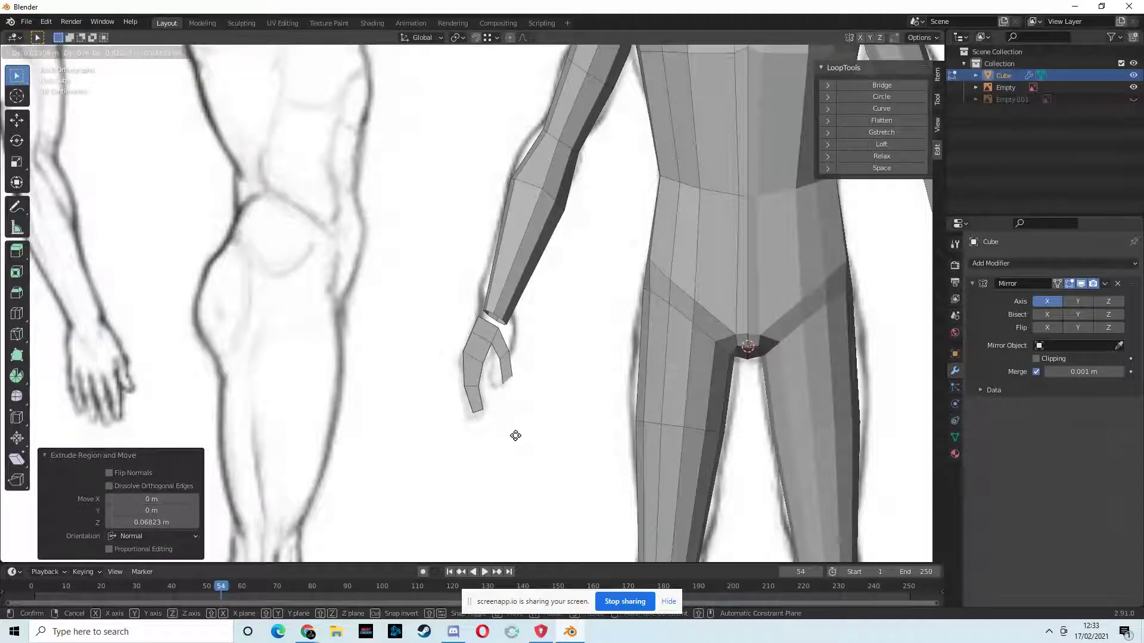
left_click(515, 436)
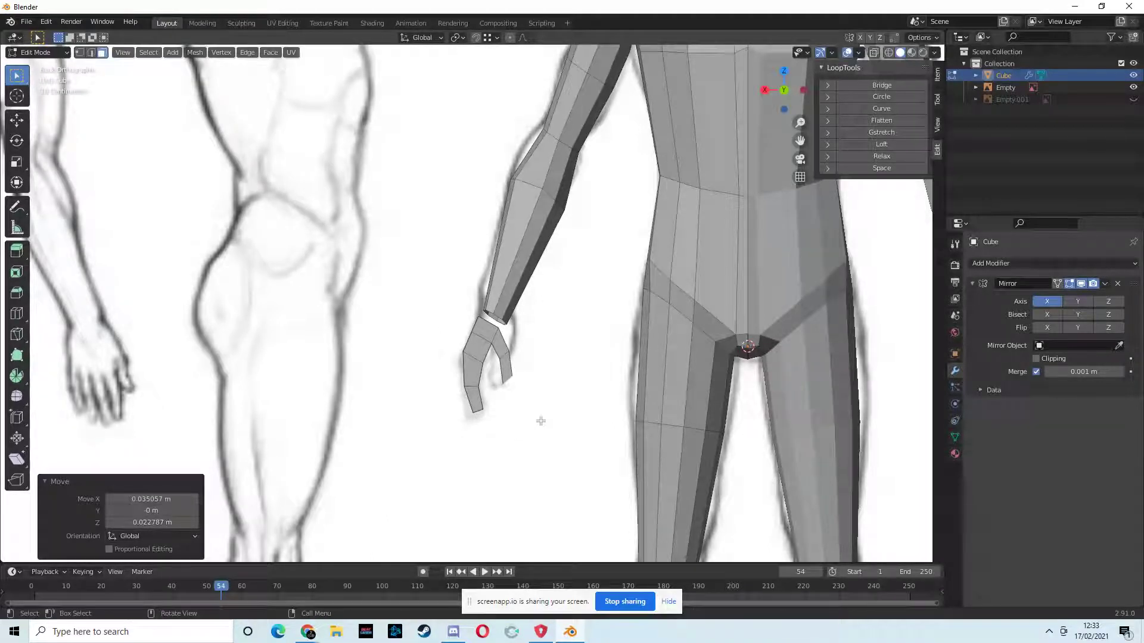
Rotate the thumb tip and narrow it by scaling it to 0.612 along X
key("r")
left_click(530, 403)
key("r")
key("x")
left_click(518, 396)
Select the edge loop at the forearm's wrist end in edge selection and merge it at center
mouse_move(518, 396)
middle_mouse_down()
mouse_move(729, 320)
mouse_move(513, 392)
mouse_move(520, 420)
mouse_move(666, 421)
mouse_move(539, 384)
mouse_move(547, 308)
mouse_move(595, 367)
mouse_move(649, 367)
mouse_move(476, 381)
mouse_move(470, 369)
mouse_move(536, 381)
mouse_move(586, 374)
mouse_move(547, 321)
mouse_move(545, 337)
middle_mouse_up()
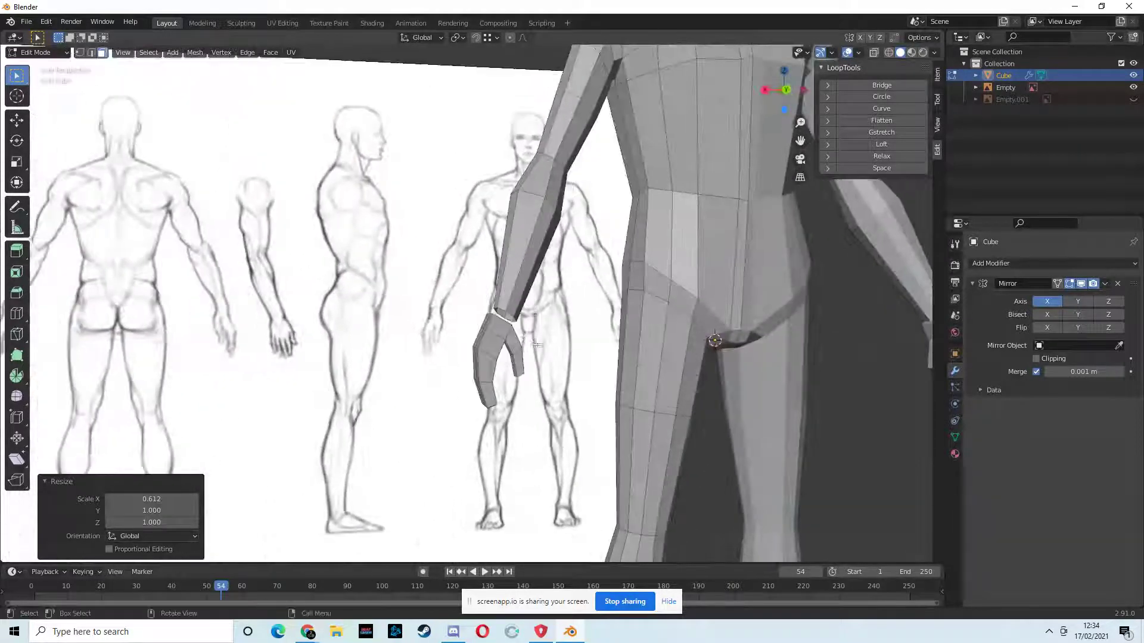
scroll(548, 349, "up", 5)
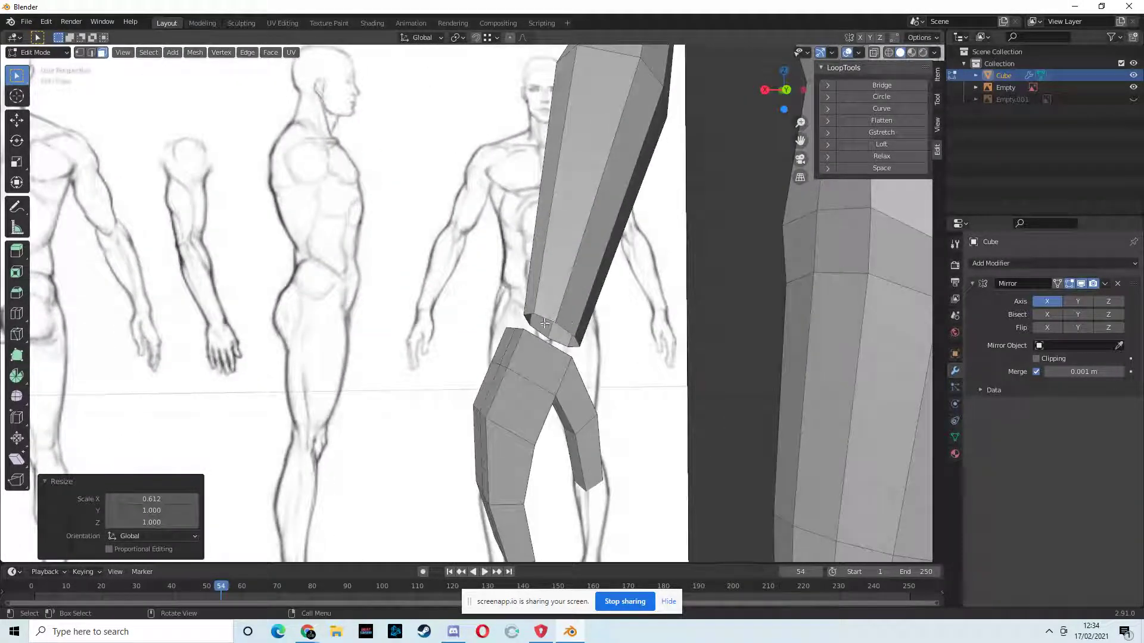
left_click(548, 318, "alt")
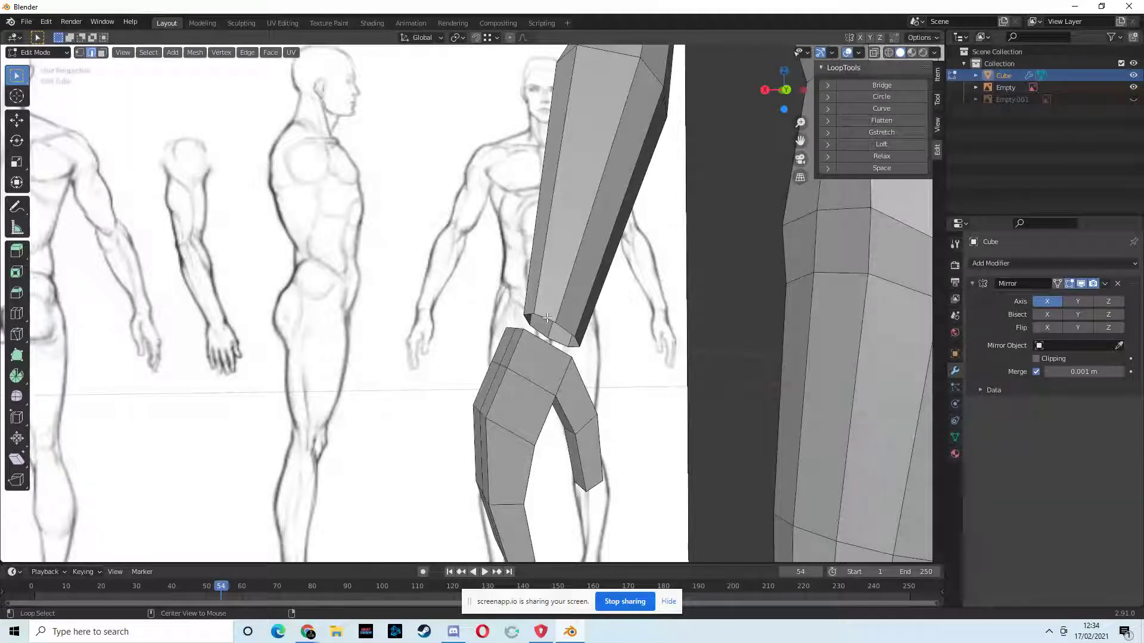
key("m")
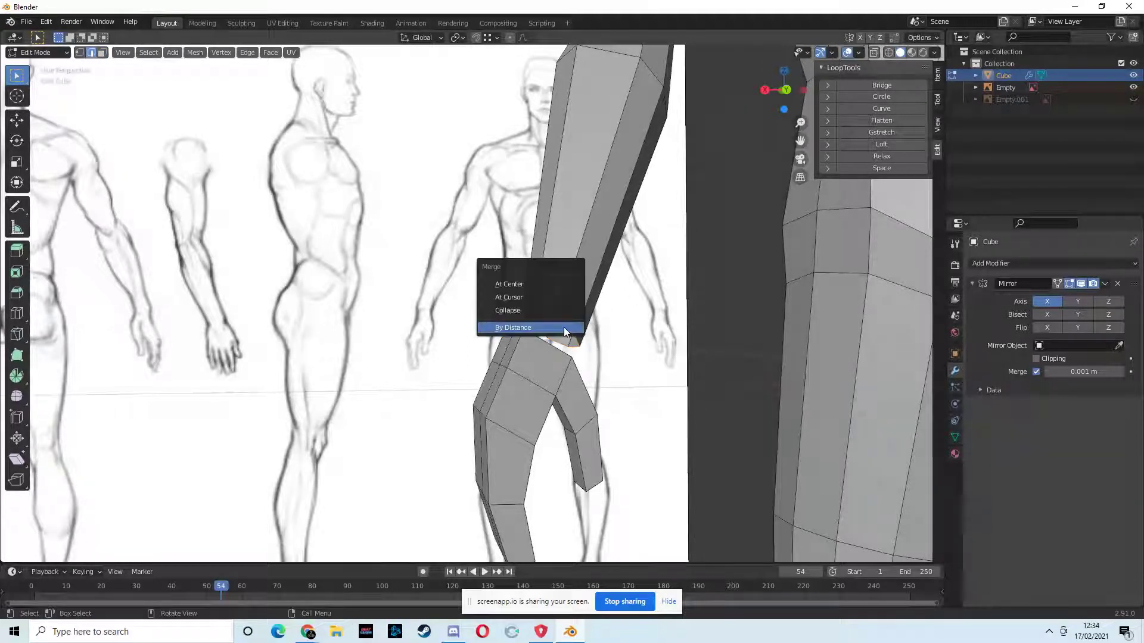
left_click(528, 286)
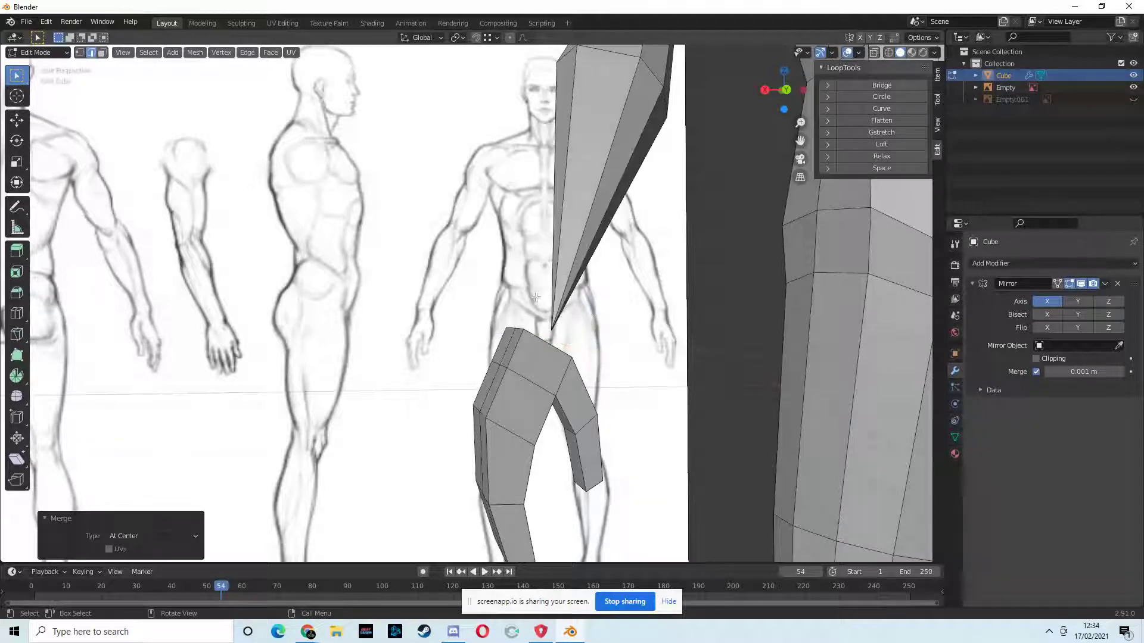
Undo the center merge at the forearm's wrist end and fill the open edge loop with a face
key("ctrl+z")
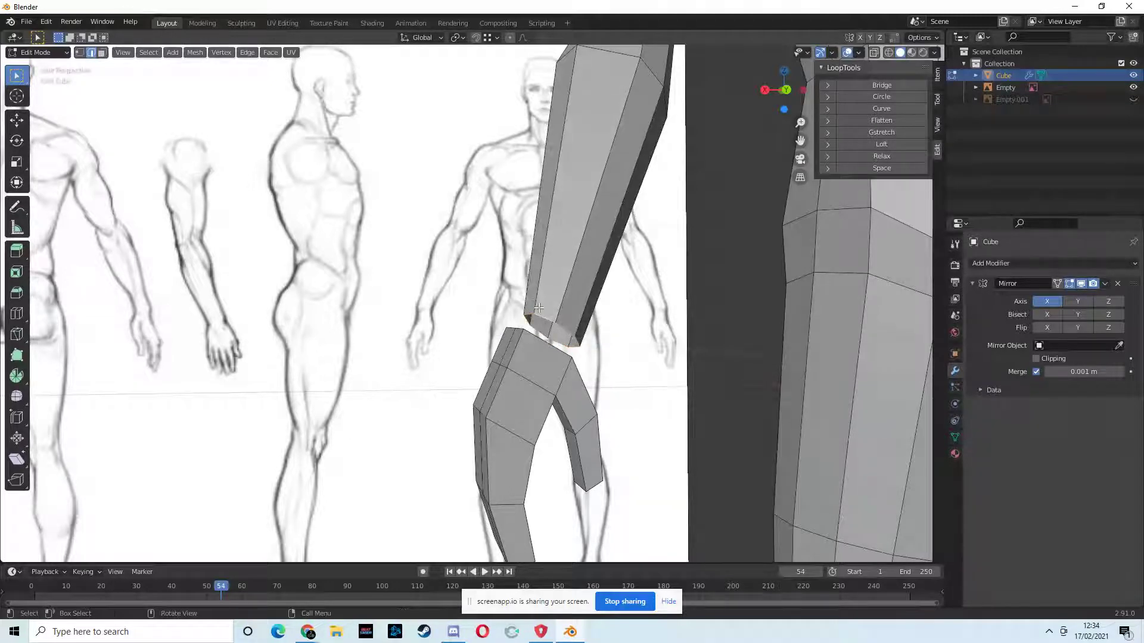
key("f")
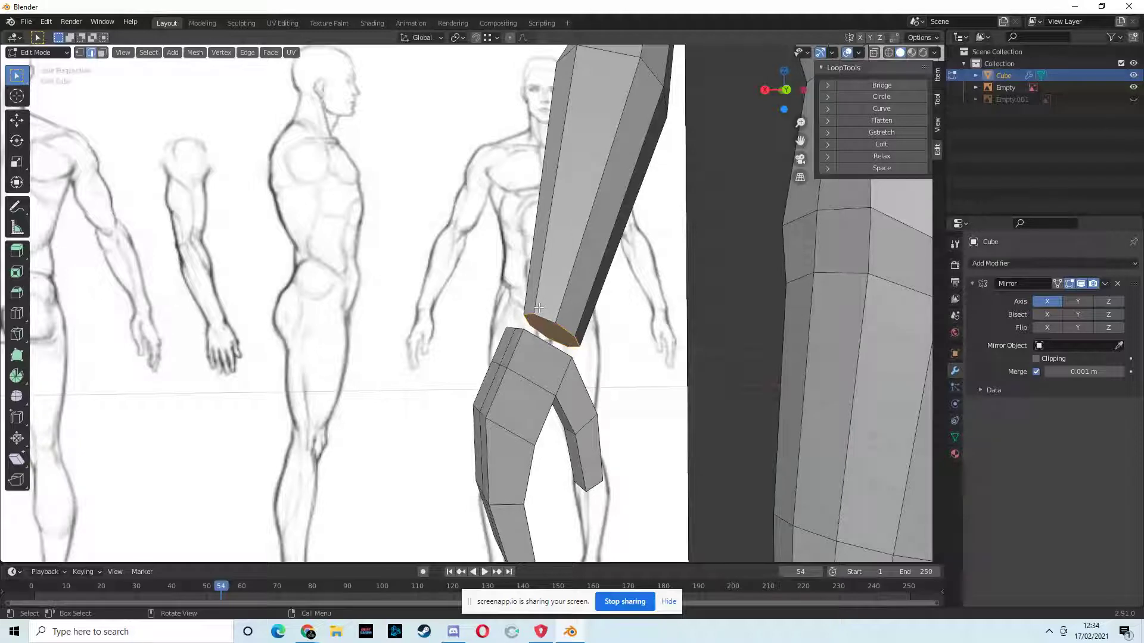
mouse_move(539, 308)
middle_mouse_down()
mouse_move(645, 321)
mouse_move(552, 324)
mouse_move(611, 341)
mouse_move(542, 332)
mouse_move(489, 307)
mouse_move(477, 342)
middle_mouse_up()
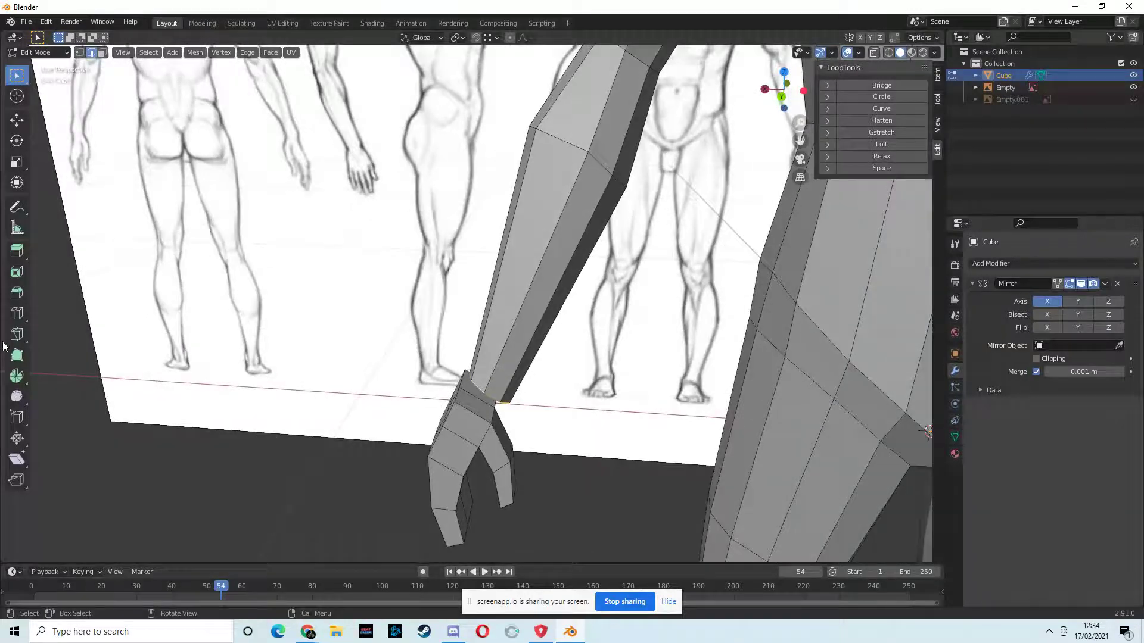
Try a single lengthwise loop cut down the front of the hand and undo it
left_click(17, 313)
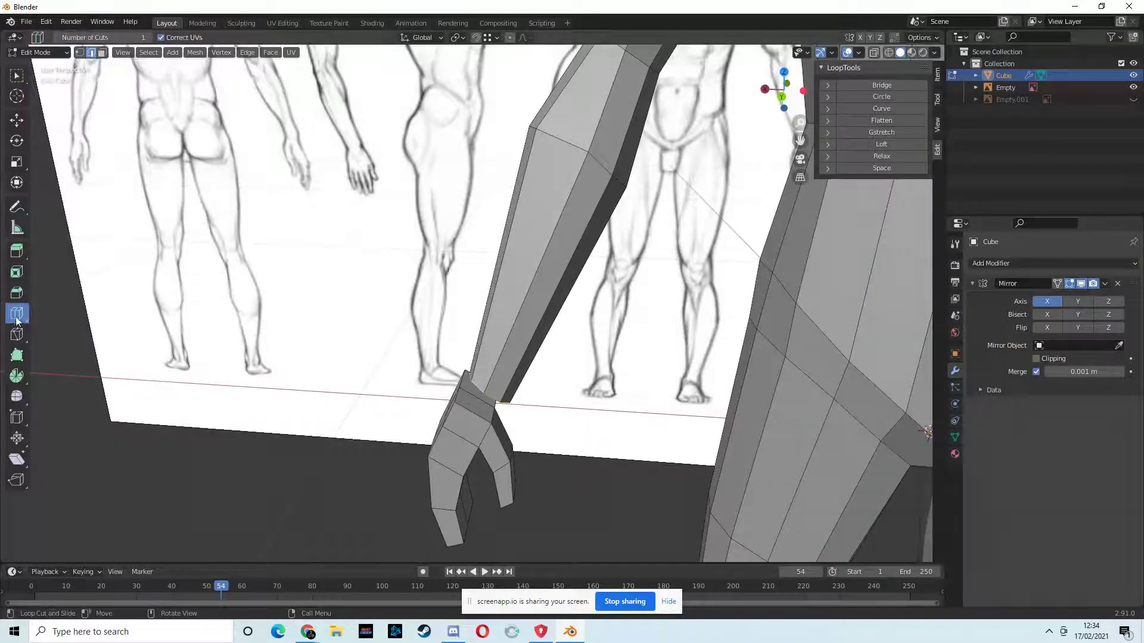
left_click(480, 405)
mouse_move(327, 507)
middle_mouse_down()
mouse_move(389, 490)
mouse_move(330, 498)
middle_mouse_up()
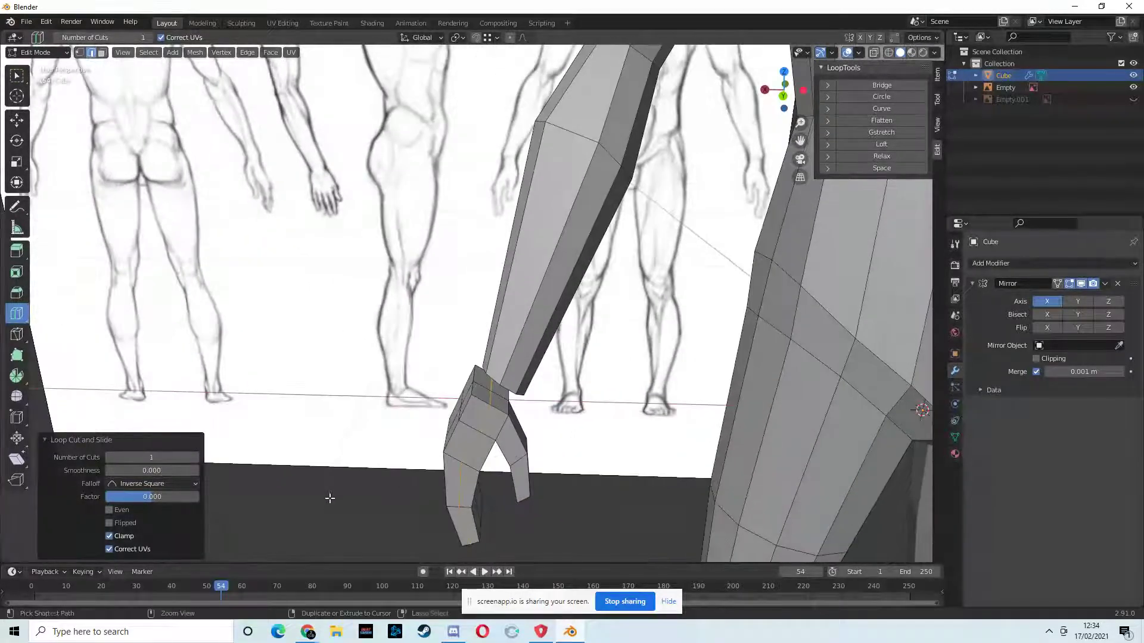
key("ctrl+z")
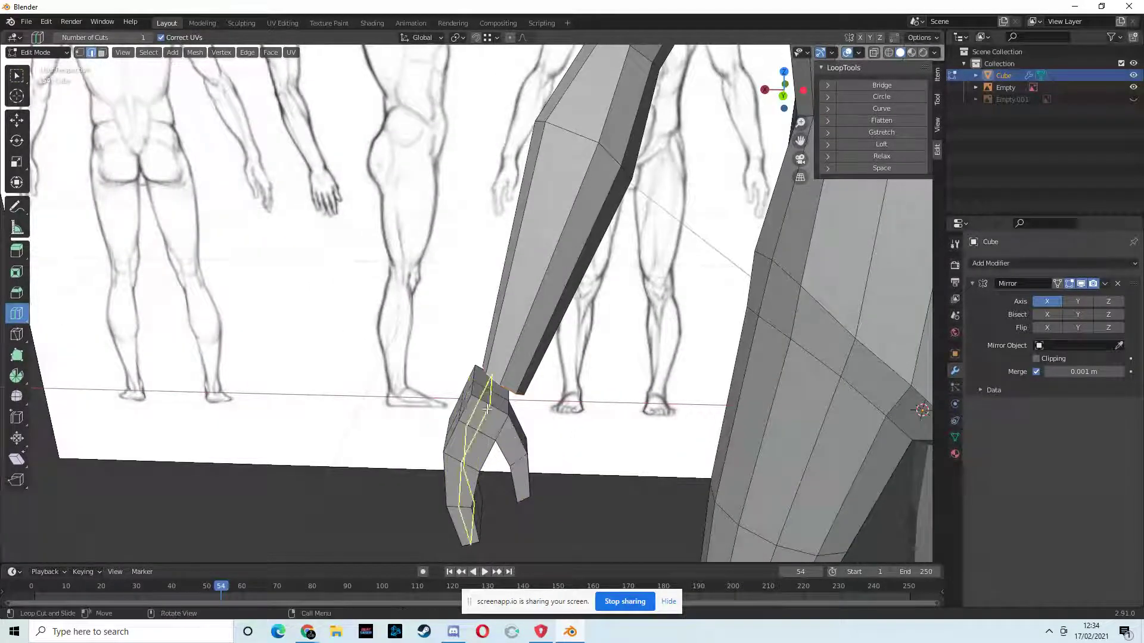
Add single lengthwise loop cuts through the hand, running from the wrist edge to the fingertips
middle_click_drag(511, 435, 298, 409)
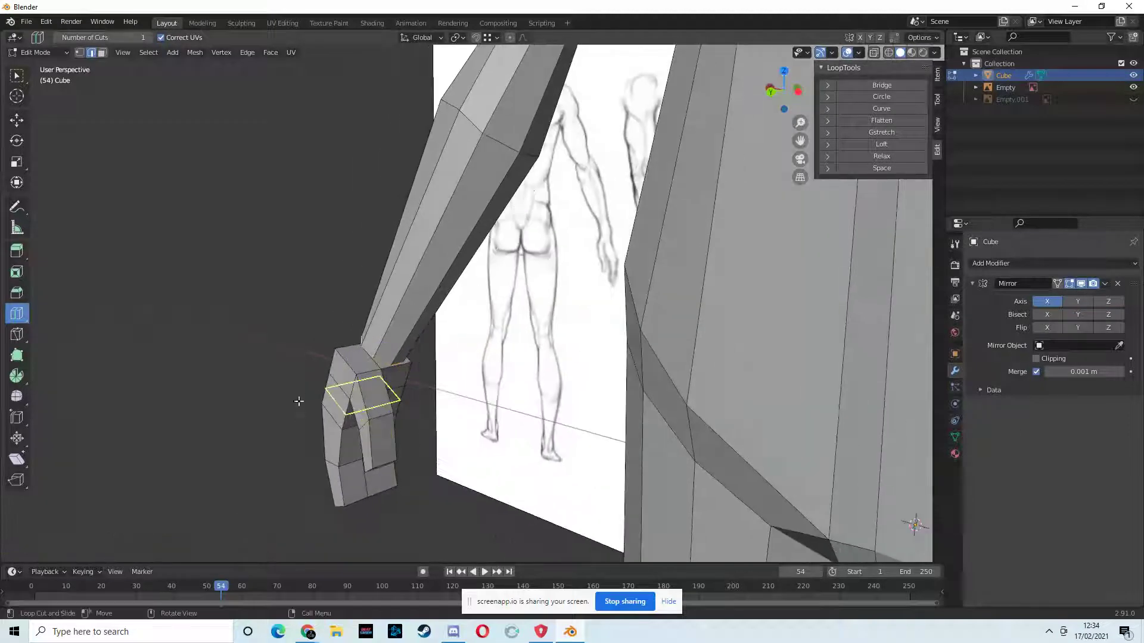
left_click(366, 361)
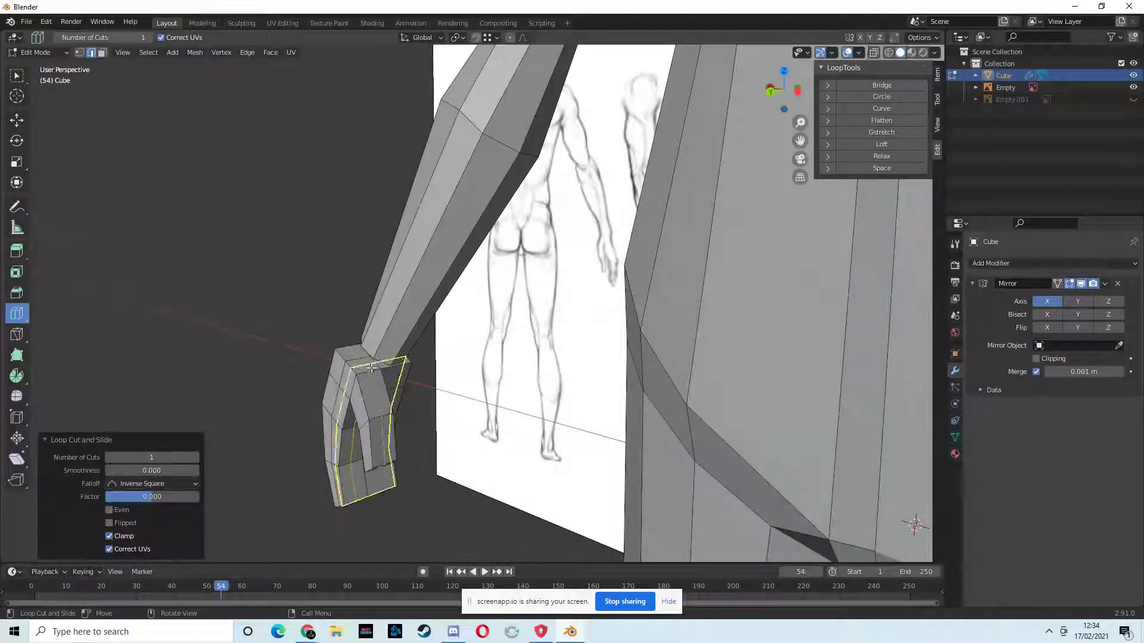
middle_click_drag(382, 410, 441, 447)
middle_click_drag(365, 471, 388, 459)
Select the faces at the hand's wrist end in face selection and delete them
left_click(17, 77)
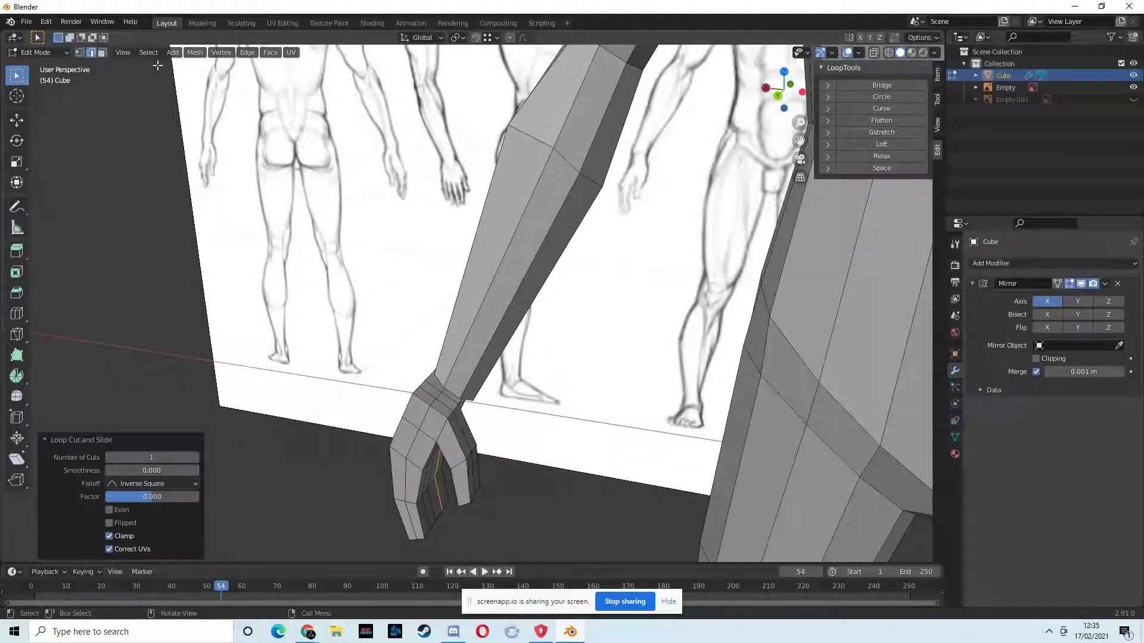
left_click(424, 397)
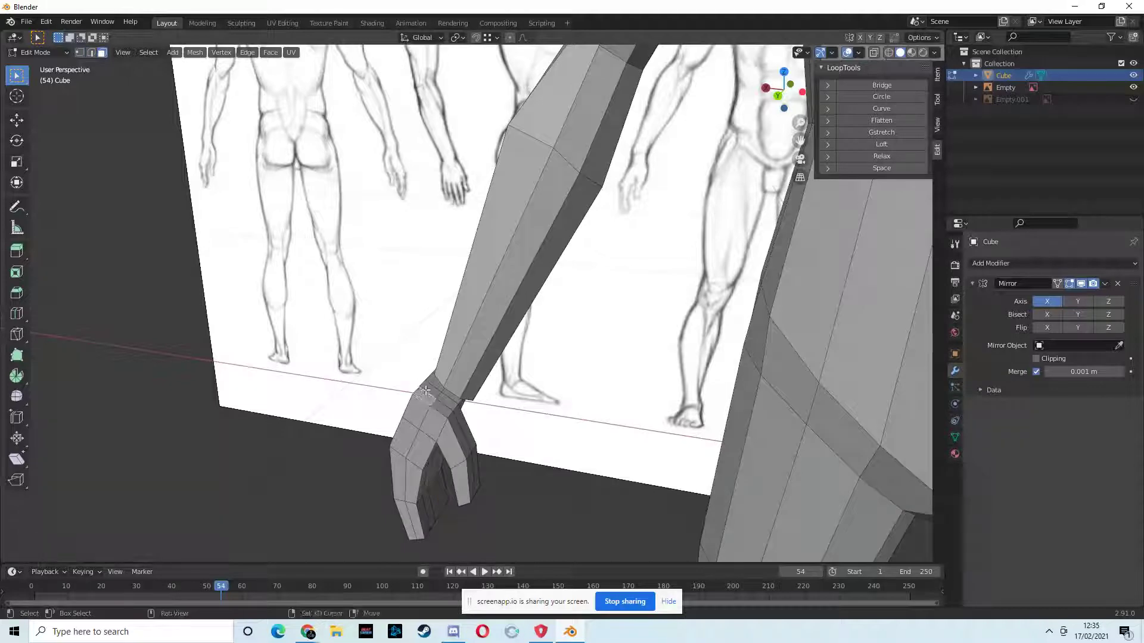
middle_click_drag(443, 409, 617, 431)
middle_click_drag(589, 335, 505, 357)
key("x")
left_click(436, 321)
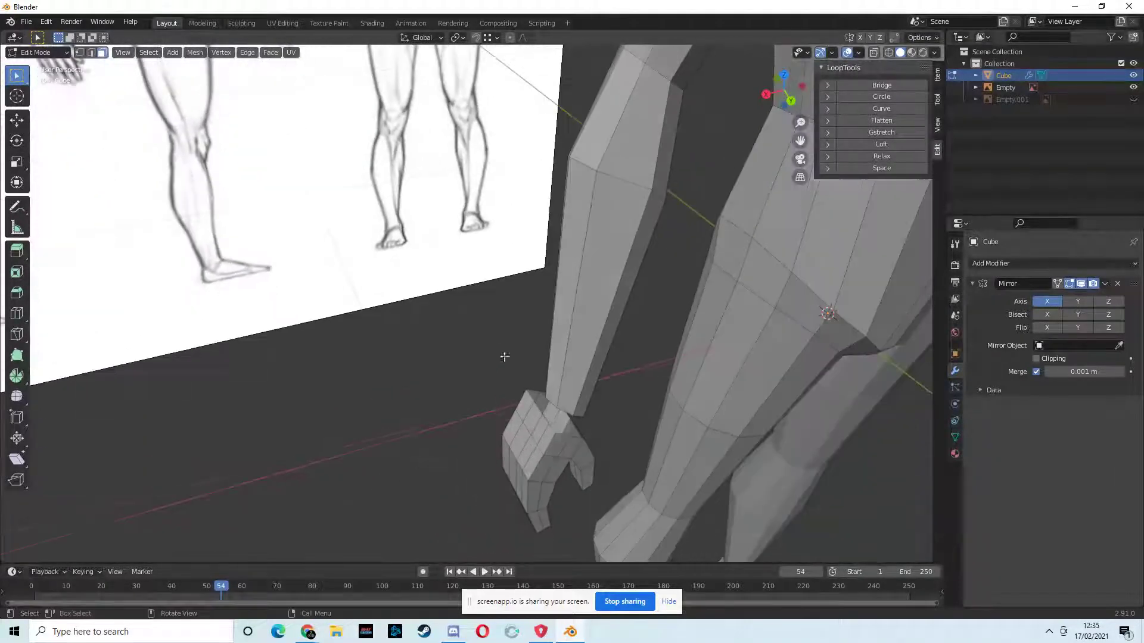
Select the hand's open wrist edge loop in edge selection and round it with LoopTools Circle
left_click(554, 435, "alt")
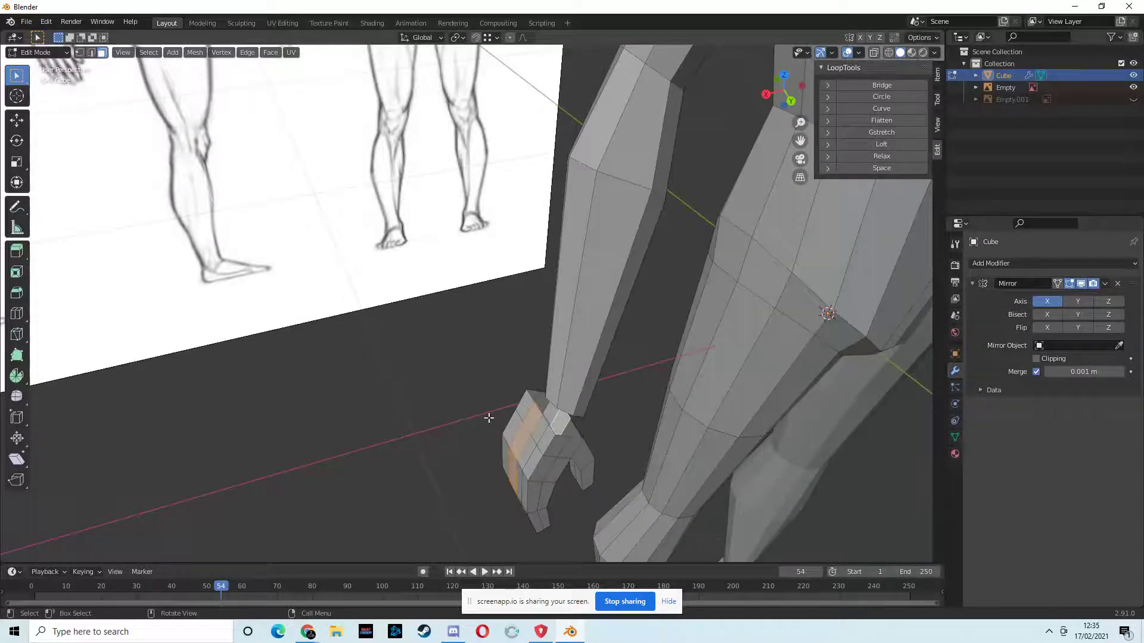
left_click(461, 432)
middle_click_drag(572, 458, 506, 459)
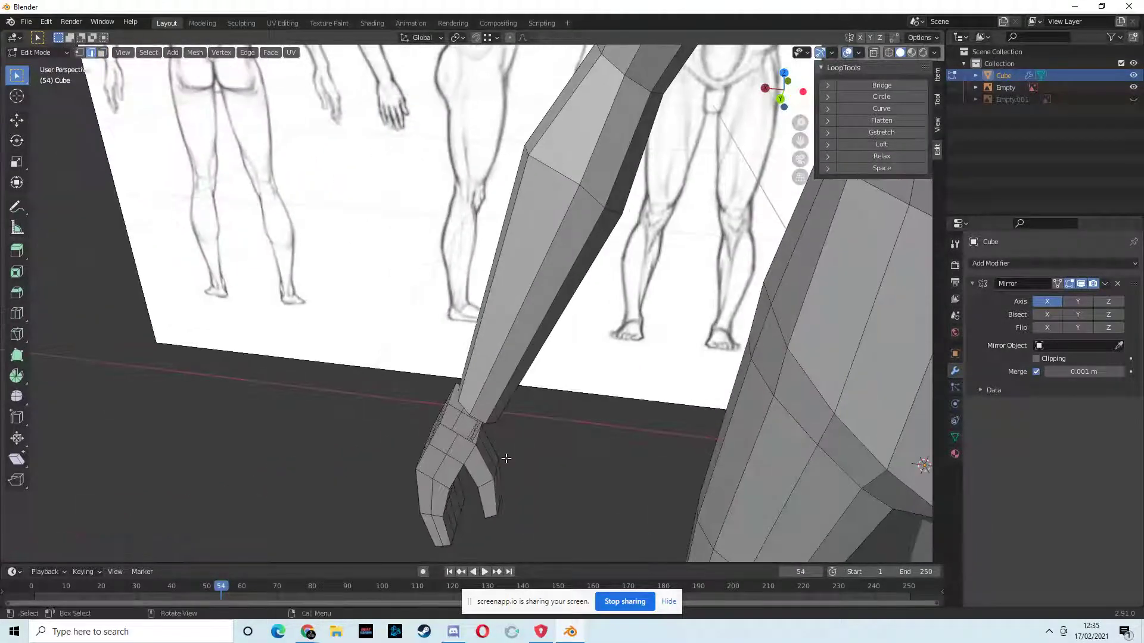
left_click(468, 437, "alt")
middle_click_drag(490, 453, 522, 454)
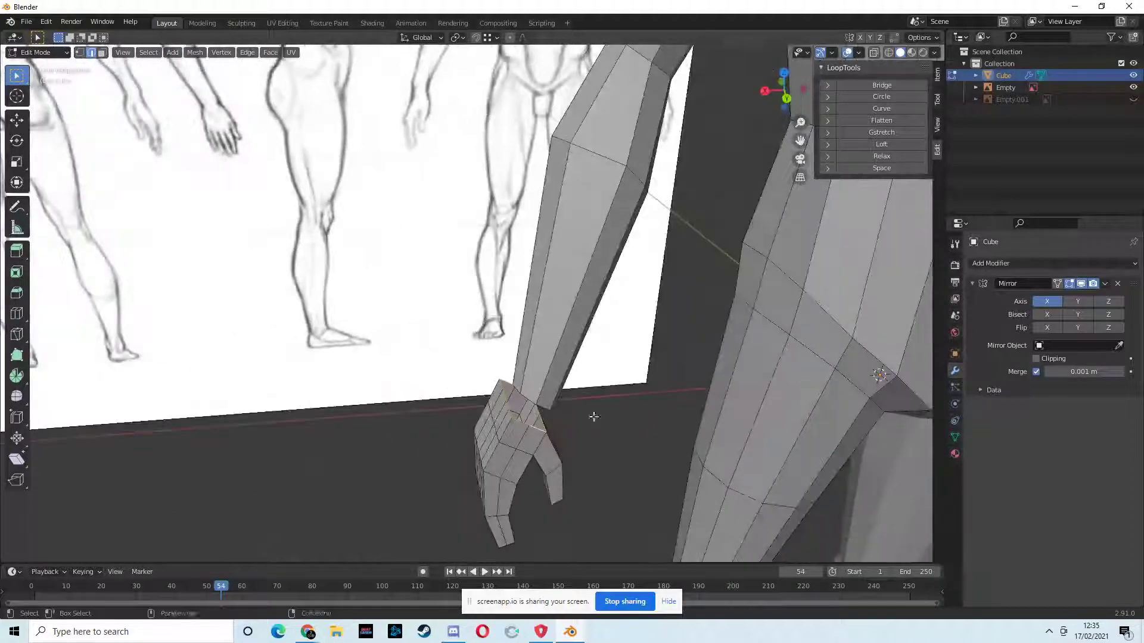
left_click(890, 95)
mouse_move(733, 242)
middle_mouse_down()
mouse_move(643, 312)
mouse_move(700, 292)
mouse_move(748, 324)
mouse_move(712, 355)
mouse_move(614, 290)
mouse_move(600, 303)
mouse_move(590, 124)
middle_mouse_up()
Move the outer corner of the hand's wrist opening about -0.020 m along X toward the forearm in vertex selection
left_click(79, 53)
middle_click_drag(333, 280, 434, 358)
left_click(444, 378)
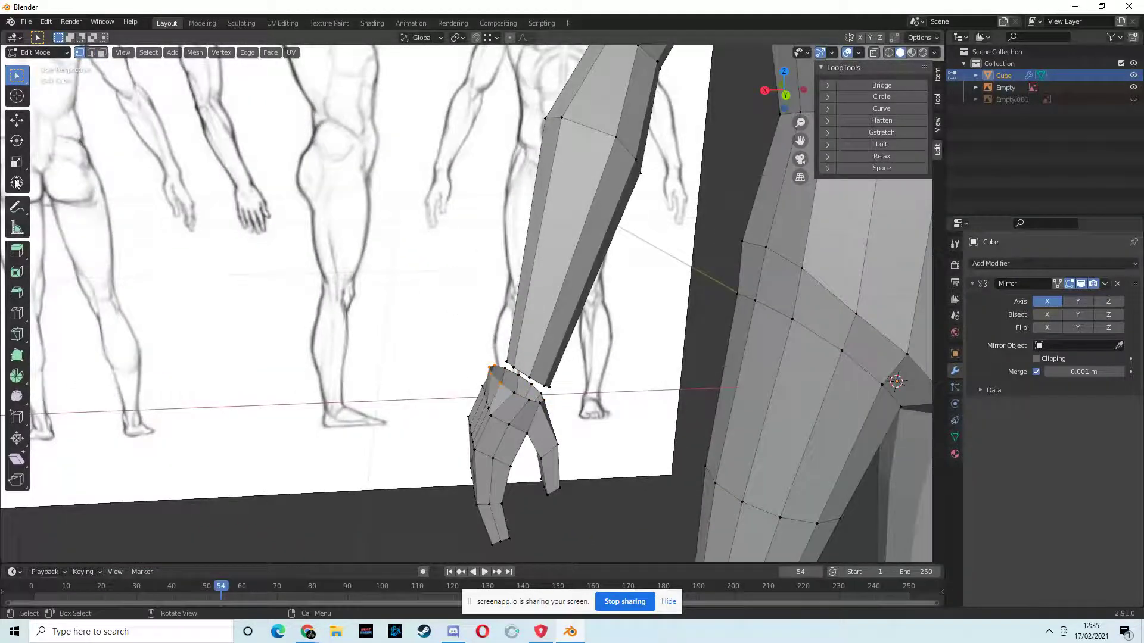
left_click(17, 120)
left_click_drag(471, 372, 458, 372)
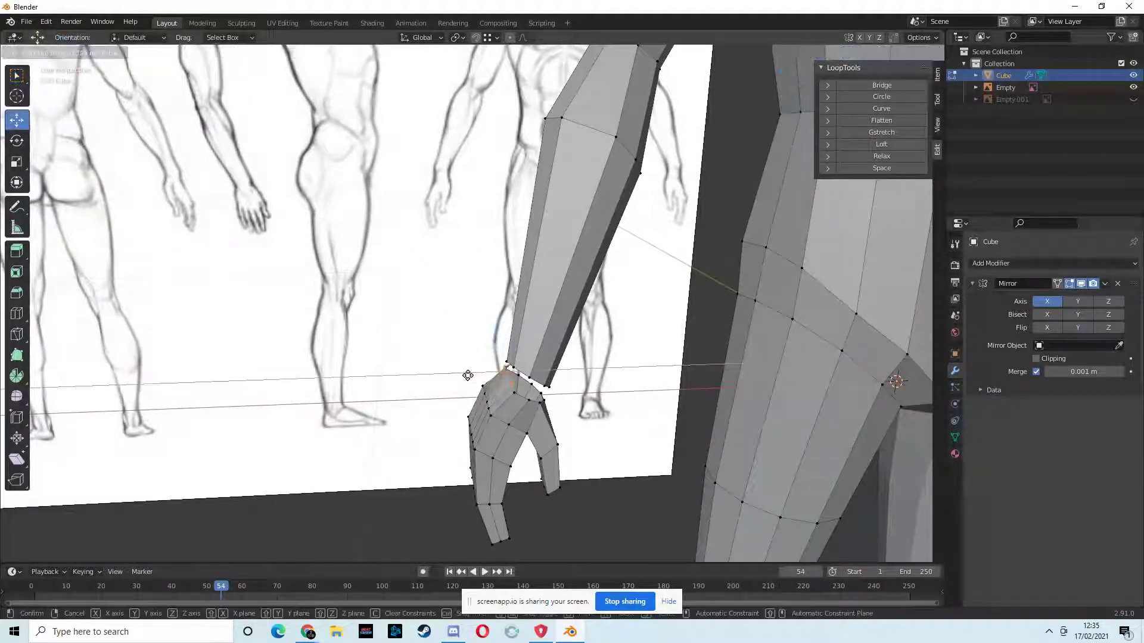
left_click(466, 376)
mouse_move(466, 376)
middle_mouse_down()
mouse_move(537, 378)
mouse_move(466, 376)
middle_mouse_up()
Adjust the hand's wrist vertices further along X and shift the outer corner about 0.009 m along Y
left_click_drag(466, 355, 462, 354)
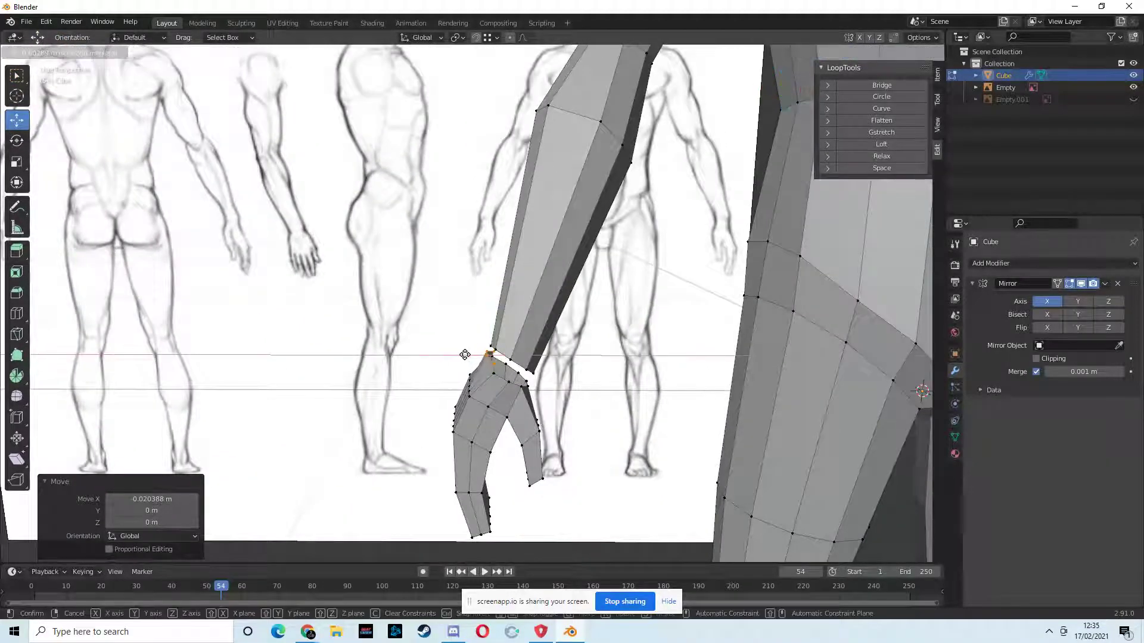
left_click(464, 354)
middle_click_drag(465, 354, 377, 369)
left_click(360, 351)
left_click_drag(332, 359, 338, 359)
middle_click_drag(396, 379, 443, 388)
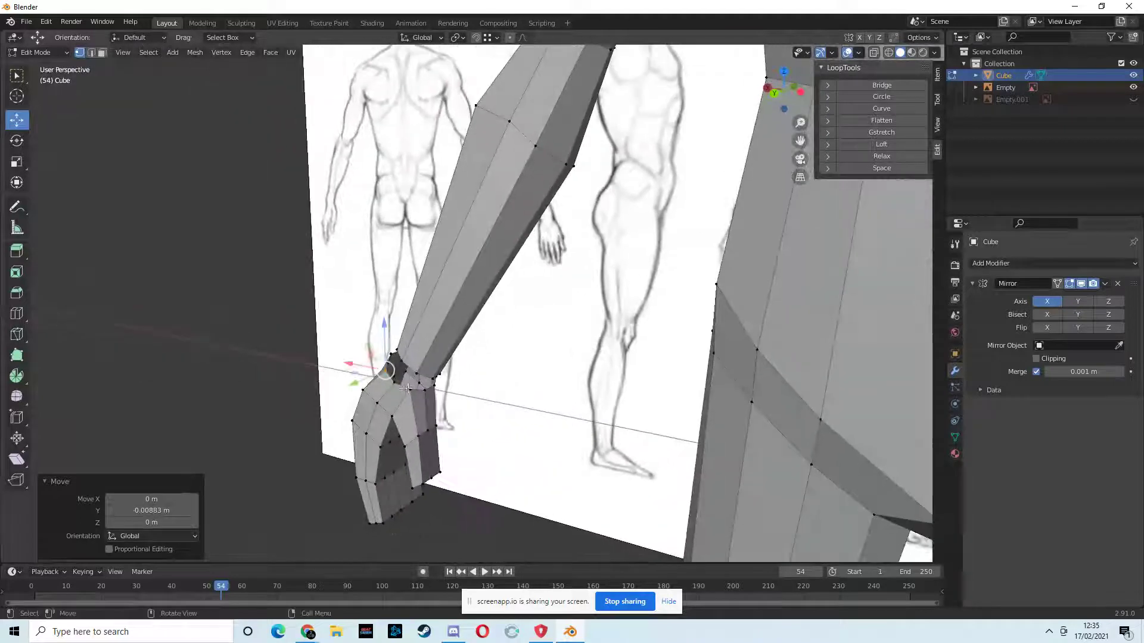
Try to join the forearm's wrist edge loop to the hand's open edge loop with Bridge Edge Loops
left_click(92, 53)
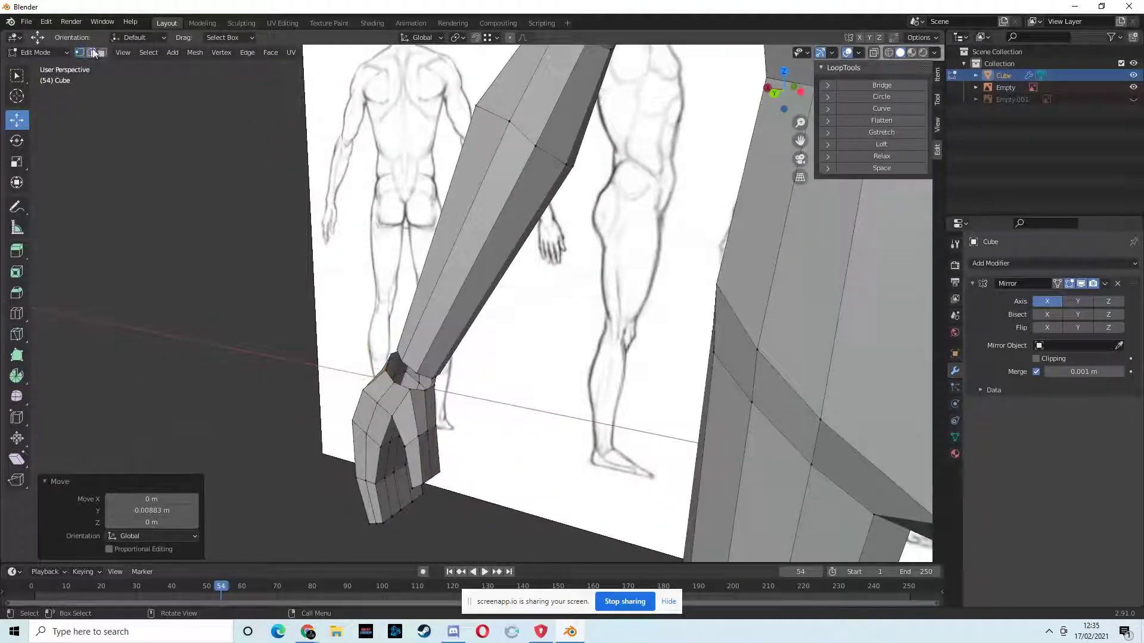
left_click(393, 376, "alt")
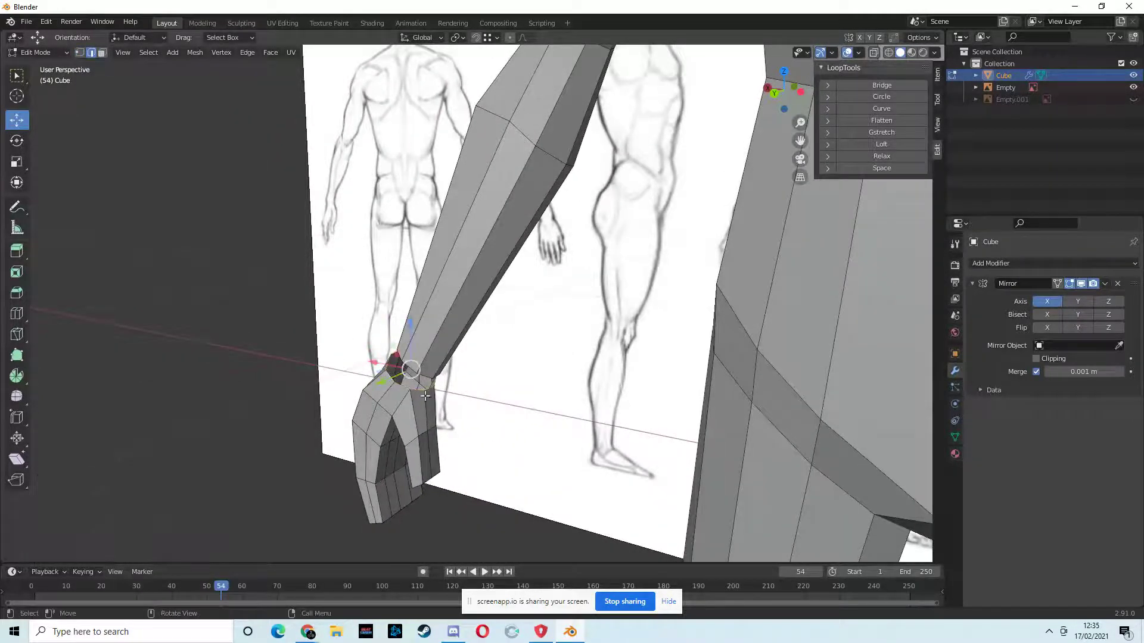
left_click(423, 377, "alt+shift")
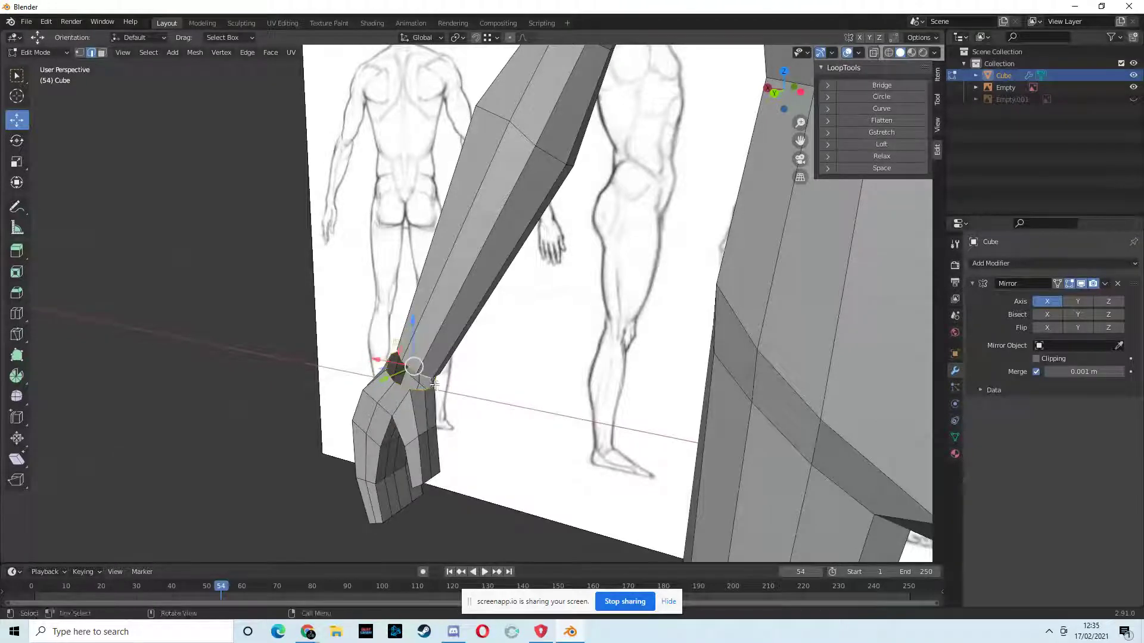
middle_click_drag(423, 378, 484, 381)
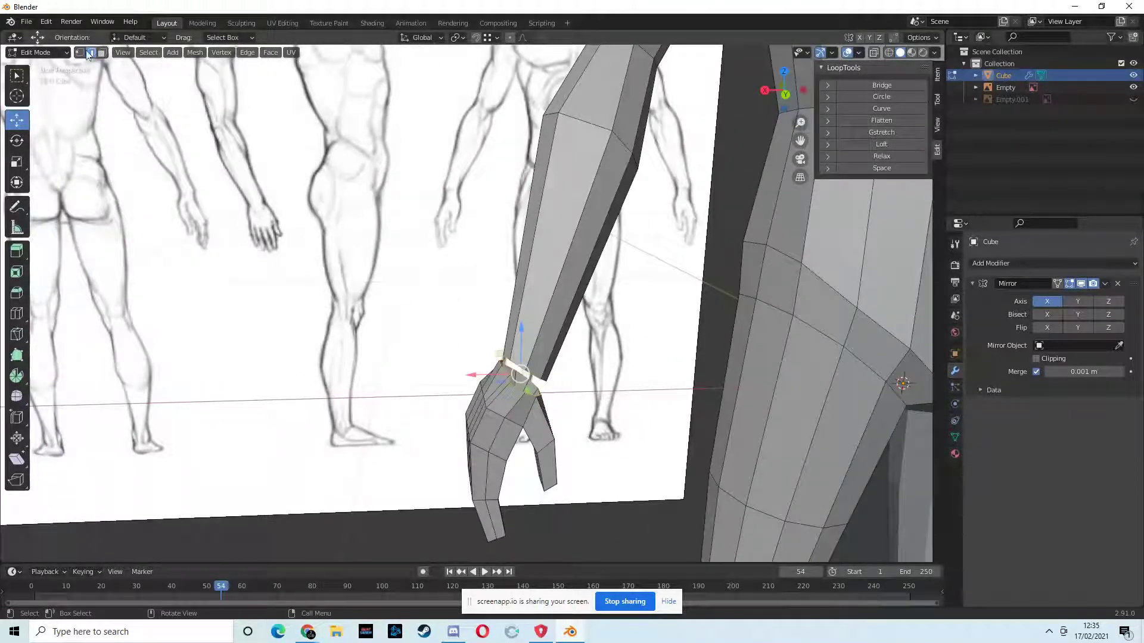
left_click(46, 24)
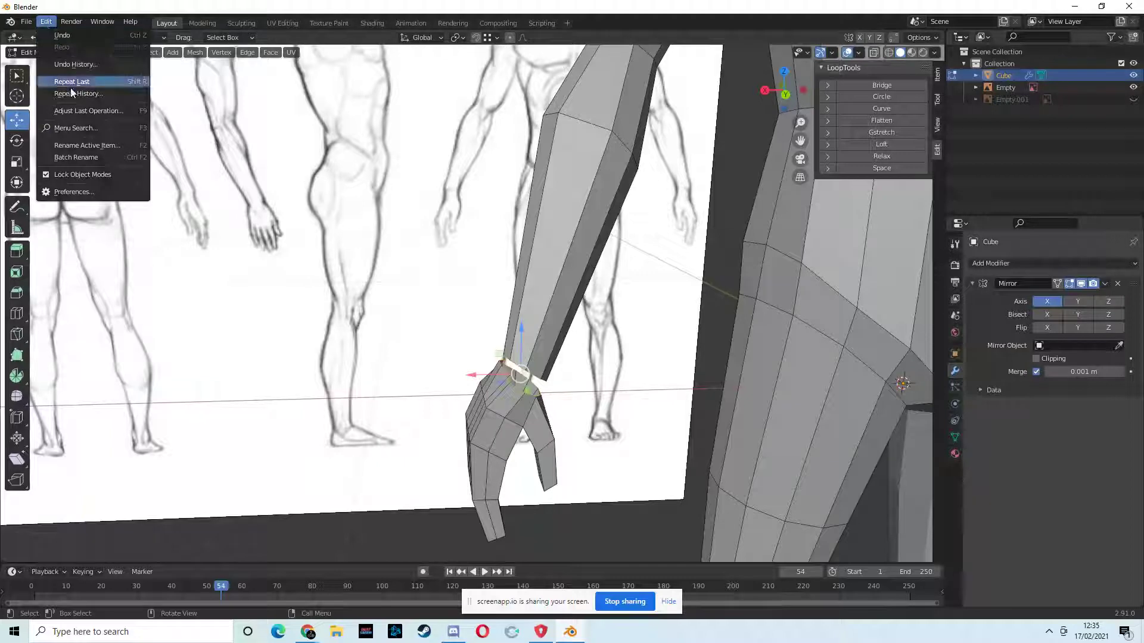
left_click(81, 129)
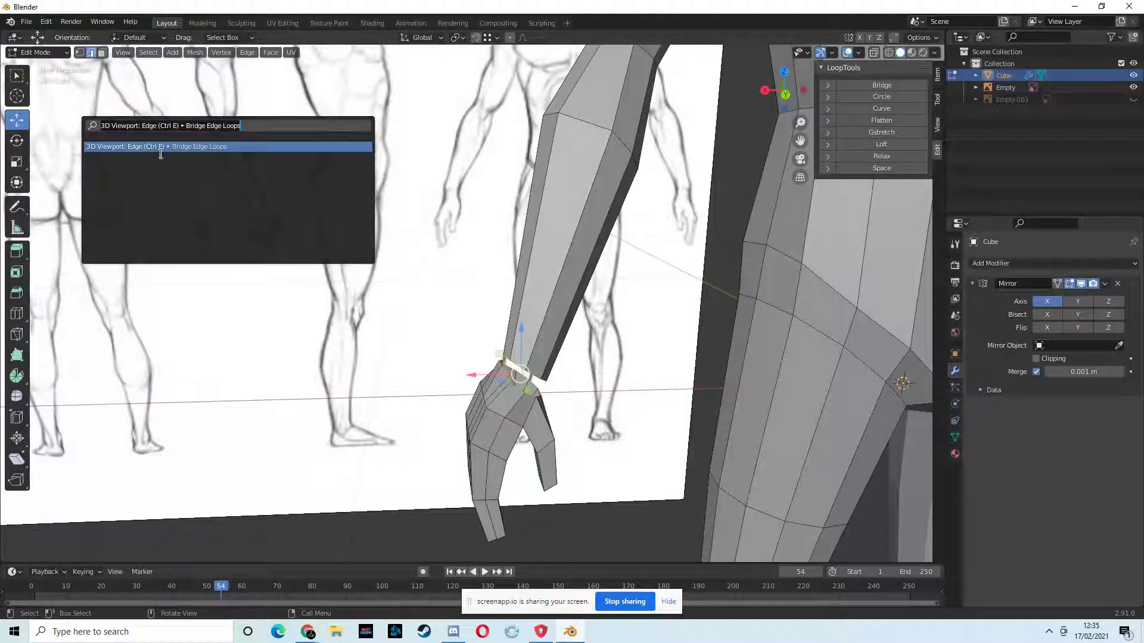
left_click(193, 147)
middle_click_drag(372, 311, 594, 377)
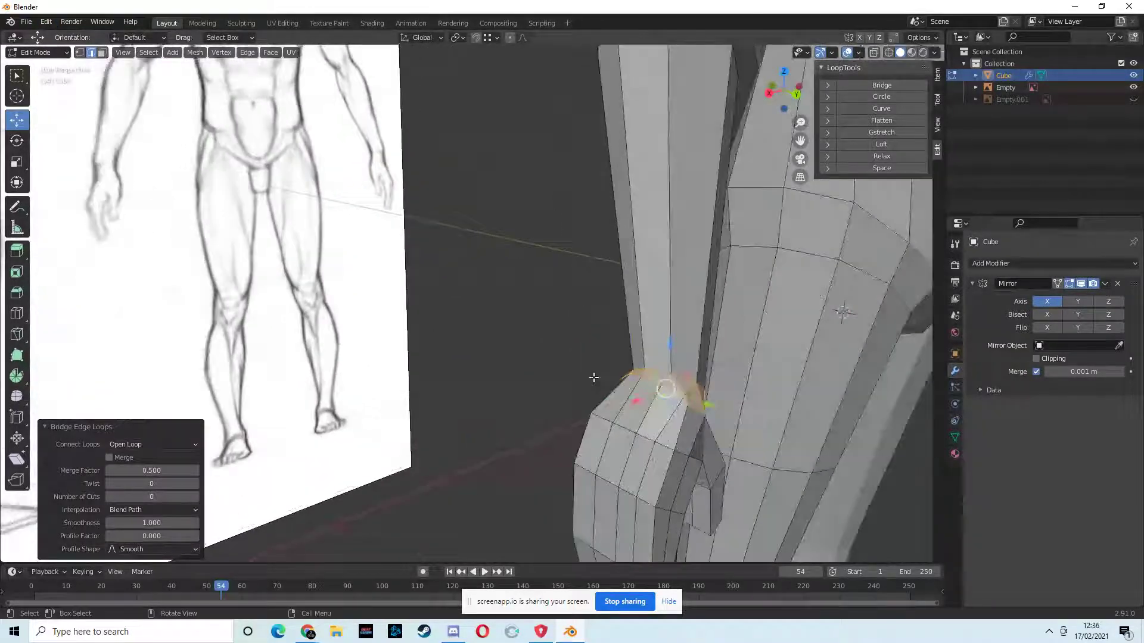
mouse_move(729, 423)
middle_mouse_down()
mouse_move(607, 387)
mouse_move(732, 423)
mouse_move(669, 395)
middle_mouse_up()
Undo the wrist bridge and the preceding vertex moves on the hand's opening
key("ctrl+z")
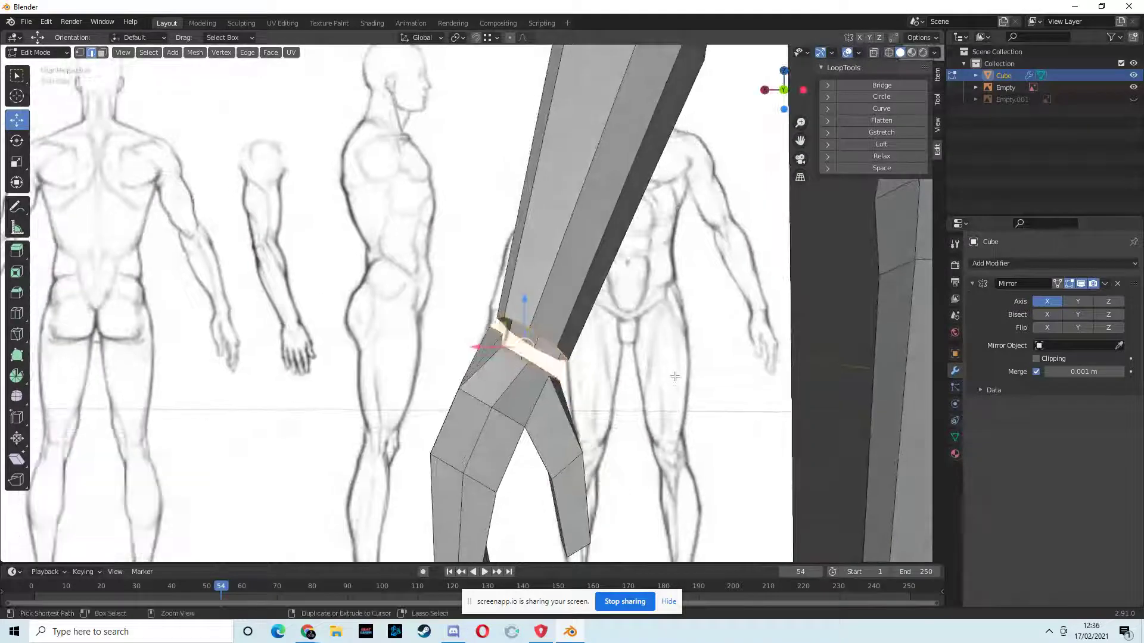
key("ctrl+z")
key("1")
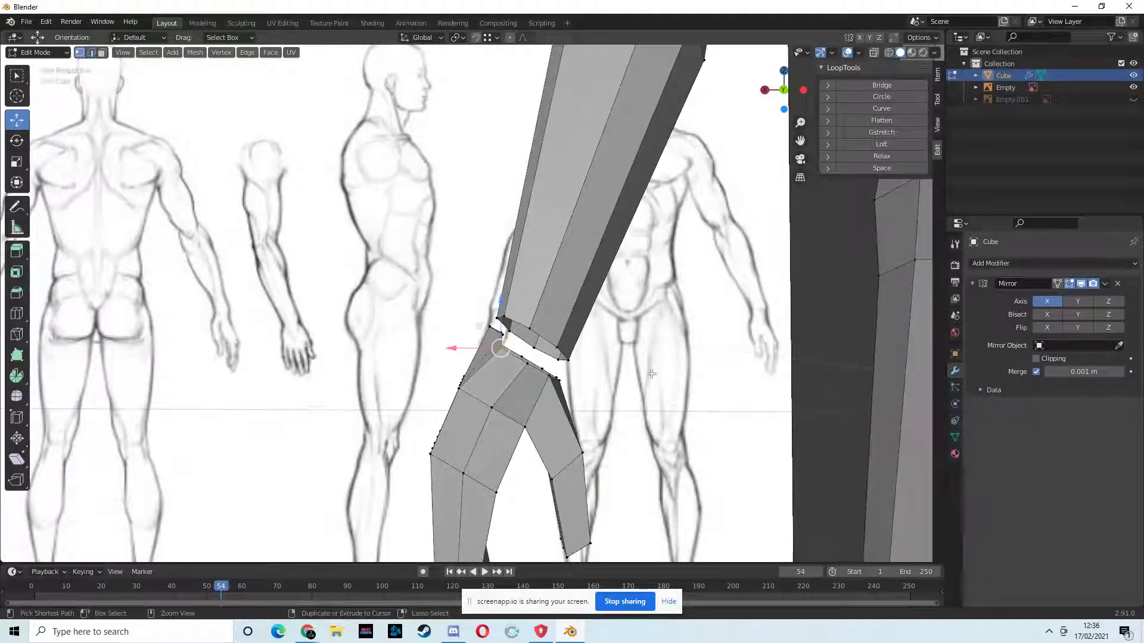
mouse_move(650, 370)
middle_mouse_down()
mouse_move(586, 400)
mouse_move(586, 431)
middle_mouse_up()
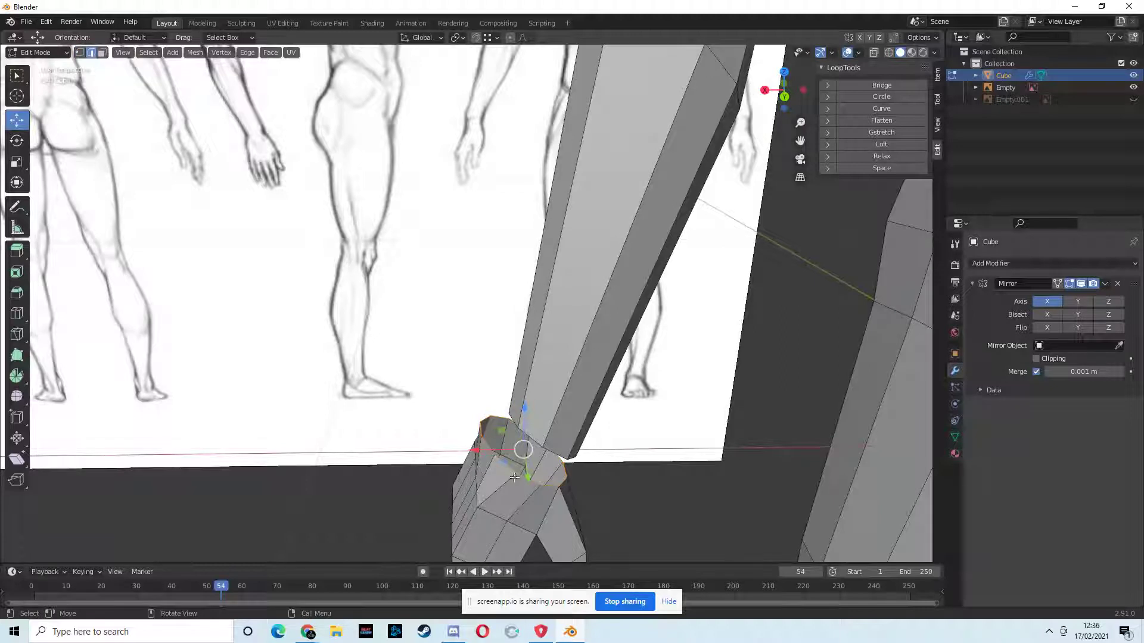
Scale the hand's open wrist edge loop uniformly to 0.793, try connecting its vertices, and clear the selection
middle_click_drag(582, 487, 608, 470)
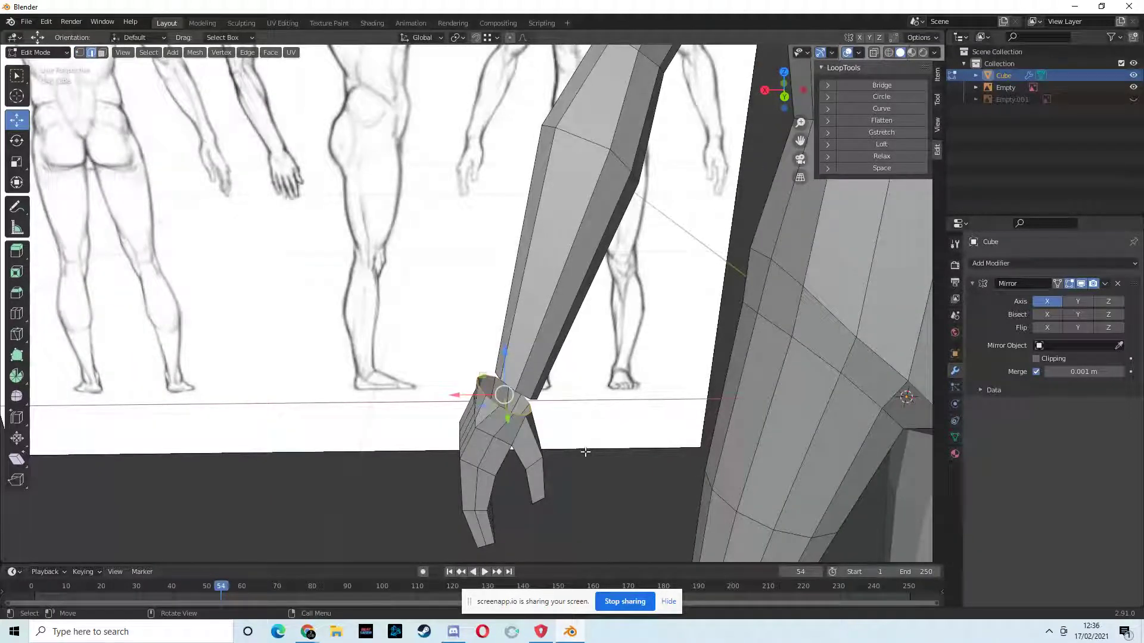
key("s")
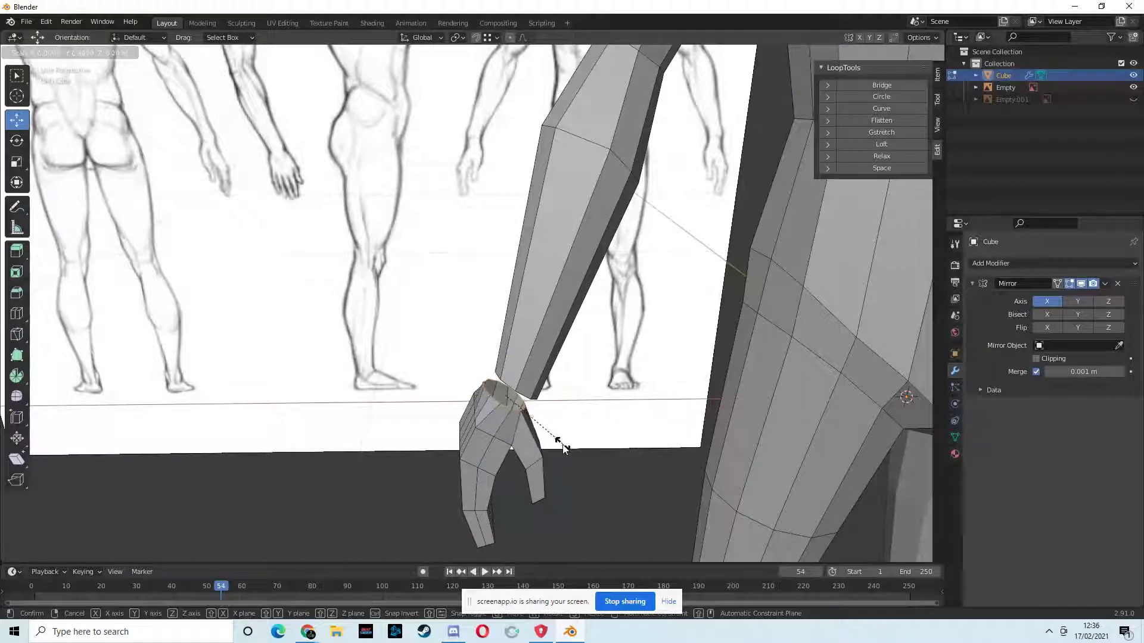
left_click(562, 445)
middle_click_drag(561, 446, 609, 386)
key("j")
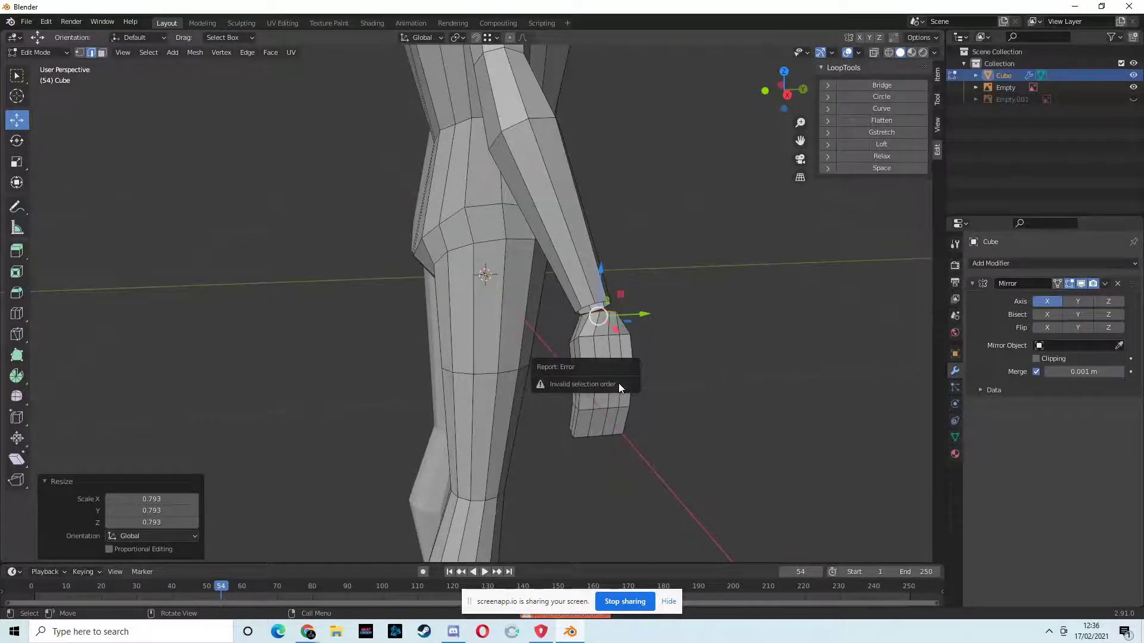
left_click(649, 374)
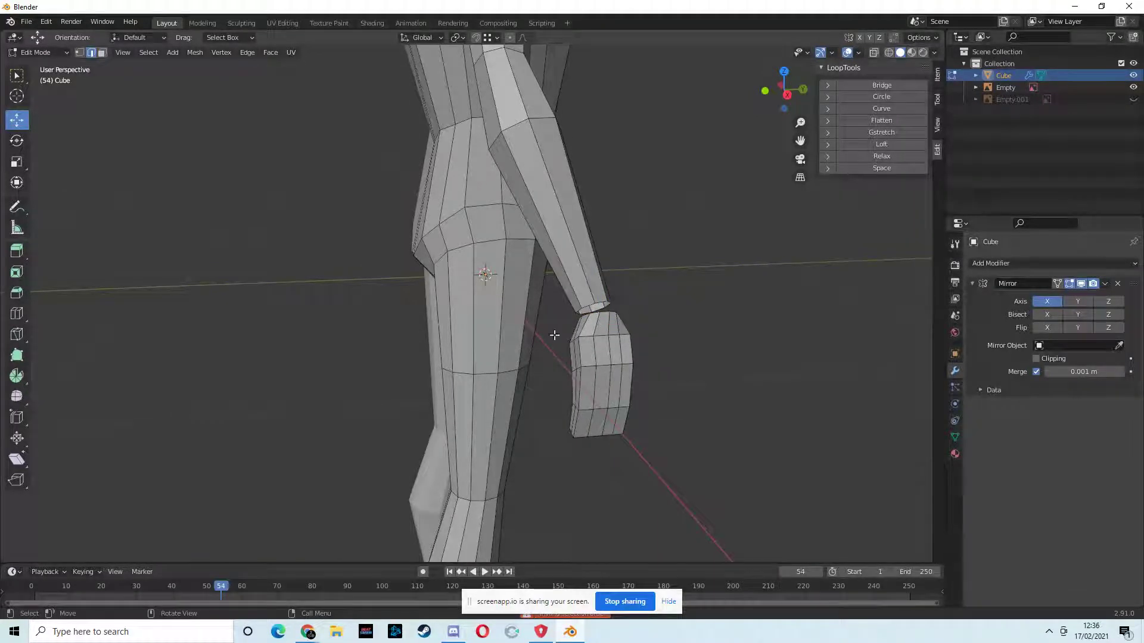
Switch to face selection and examine the gap between hand and forearm in wireframe, then restore solid shading
left_click(36, 52)
left_click(102, 53)
middle_click_drag(651, 374, 462, 347)
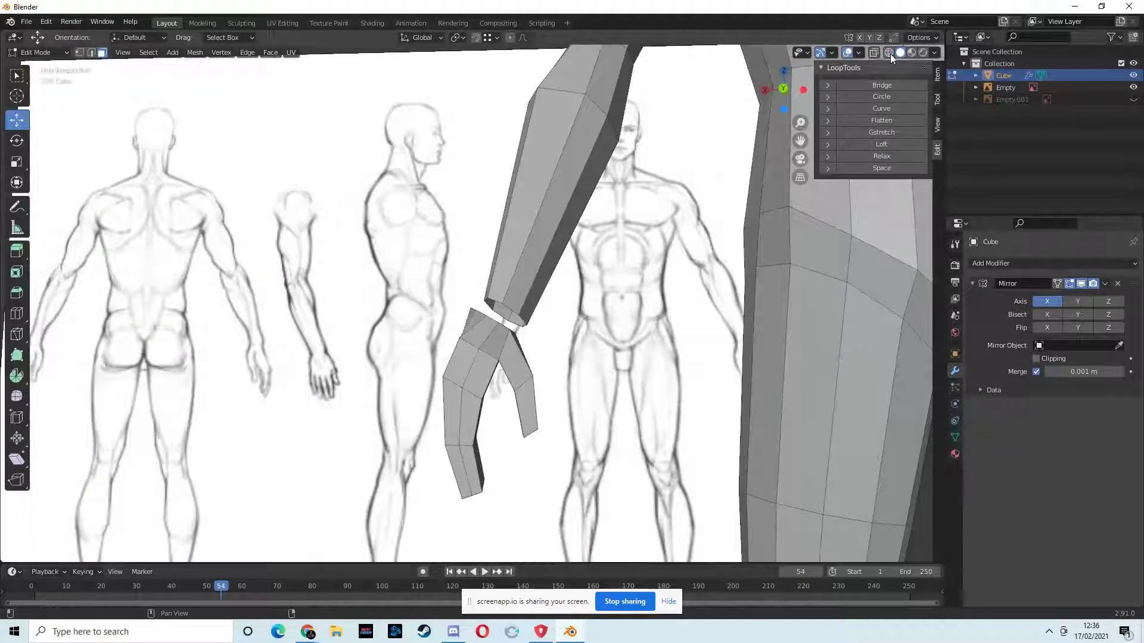
key("shift+z")
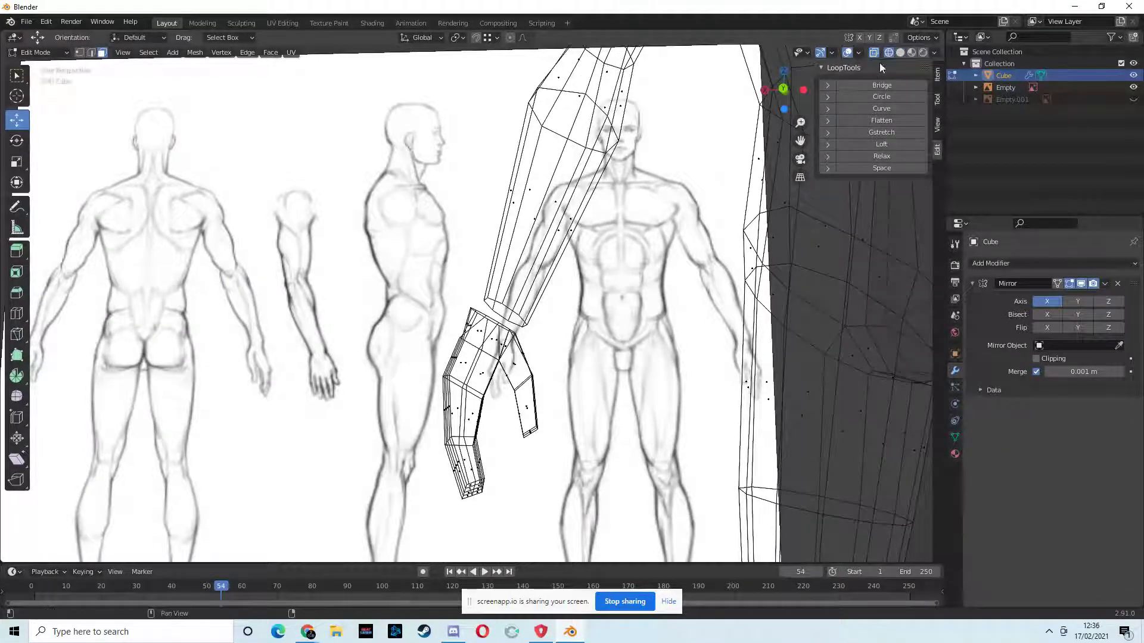
left_click(901, 52)
scroll(522, 330, "down", 4)
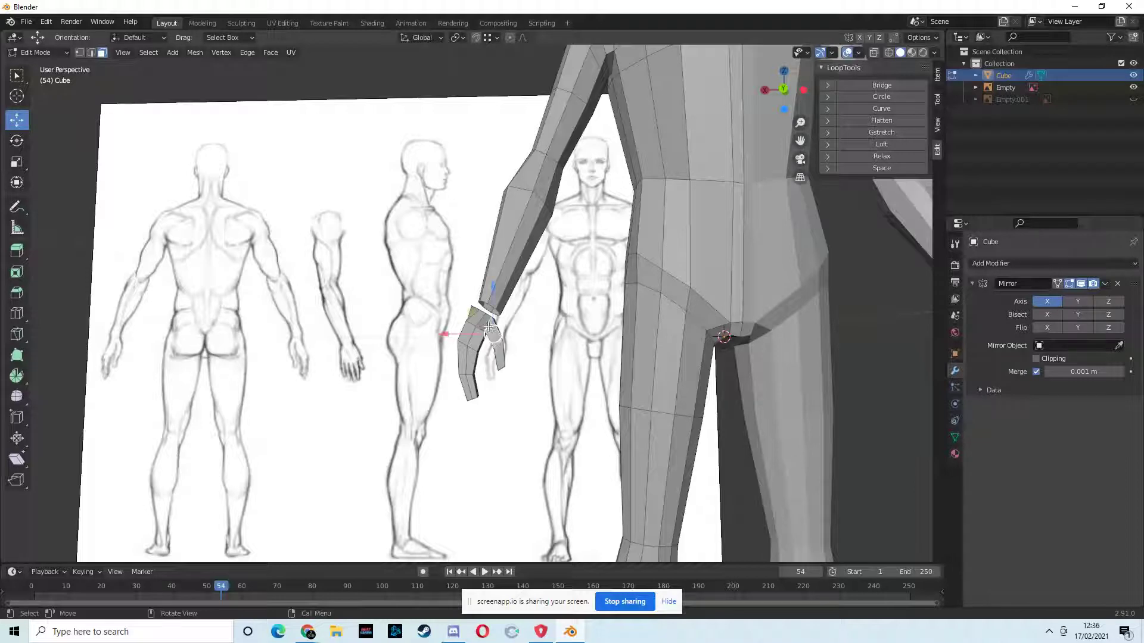
Select the entire detached hand and rotate it about 6.8° as seen from the side of the body
key("l")
middle_click_drag(482, 337, 560, 362)
key("r")
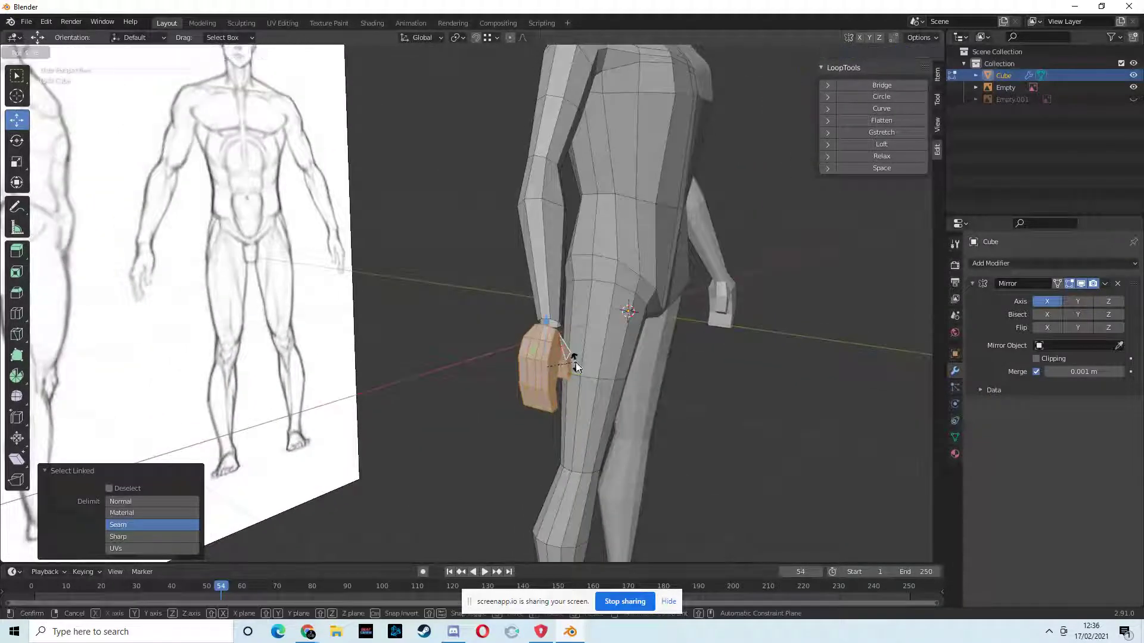
left_click(580, 359)
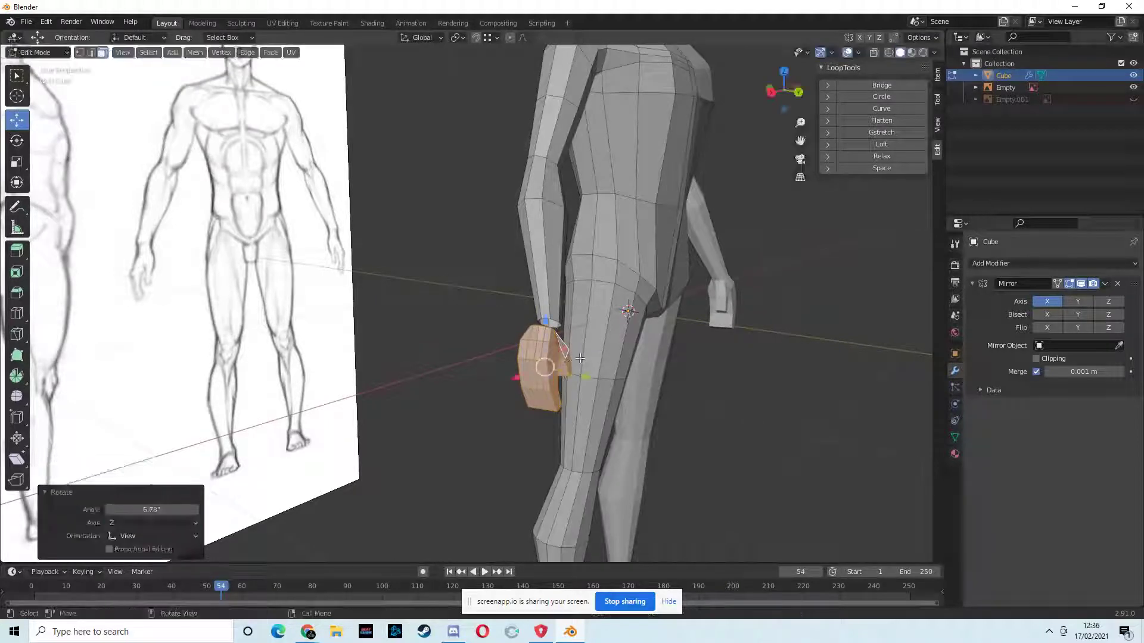
Shift the hand along Y, then move it about -0.022 m along X so it sits beneath the forearm's wrist
left_click_drag(582, 375, 591, 374)
middle_click_drag(591, 374, 514, 364)
left_click_drag(452, 366, 459, 363)
middle_click_drag(486, 361, 533, 332)
scroll(584, 354, "up", 2)
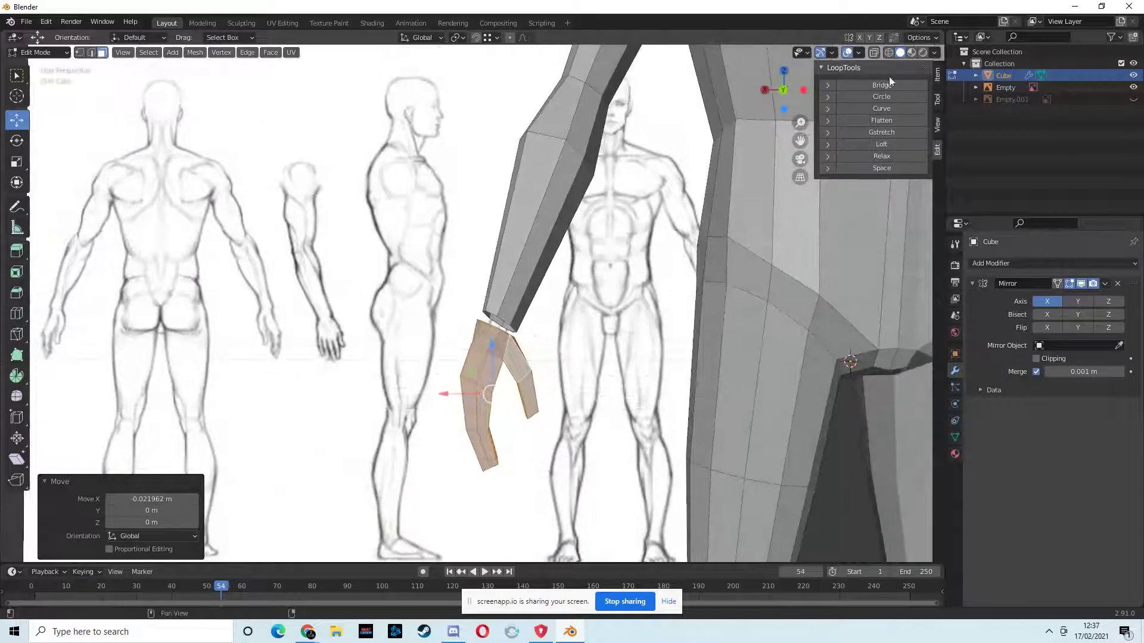
In the back orthographic view, rotate the hand 2.51° and move it closer in line with the forearm
left_click(783, 90)
key("s")
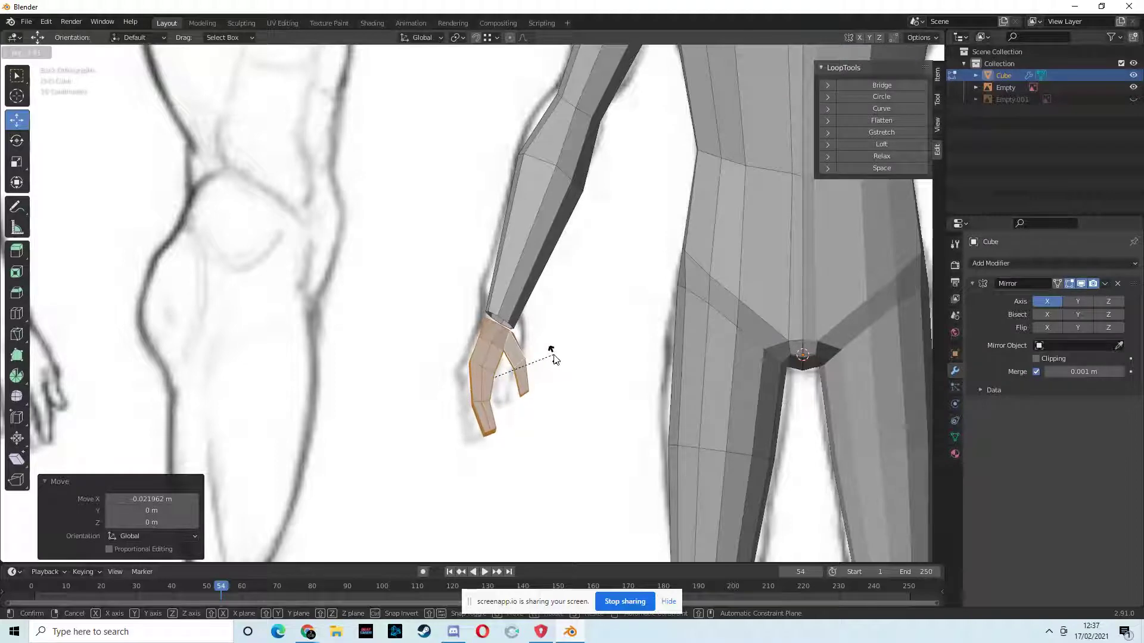
left_click(552, 375)
key("g")
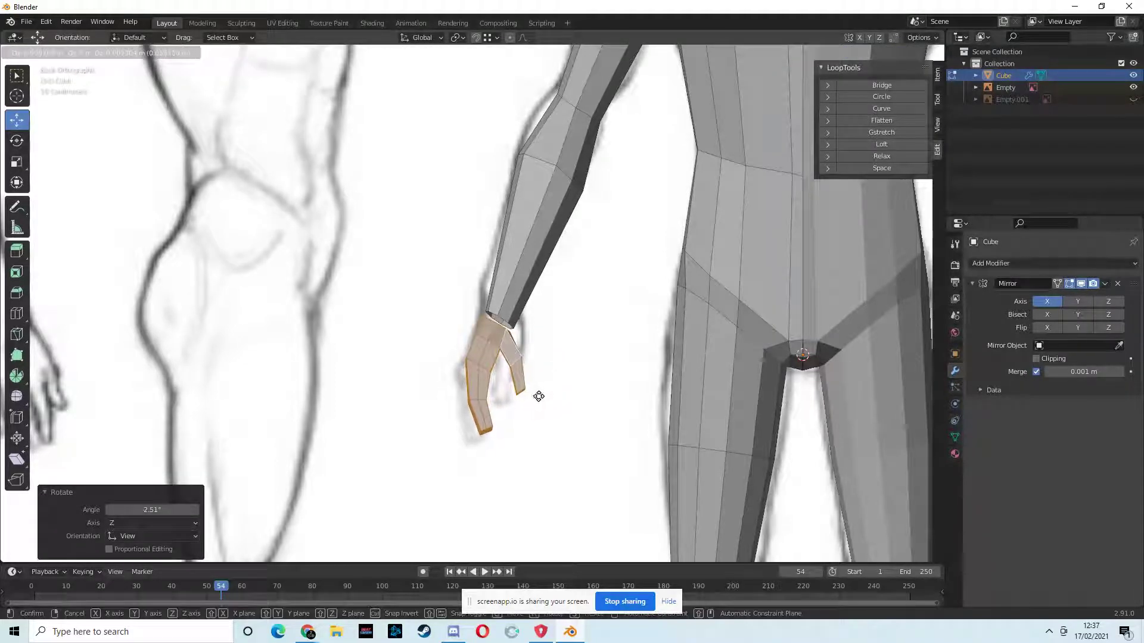
left_click(538, 398)
Select the open edge loops of the hand and the forearm's wrist and join them with Bridge Edge Loops
mouse_move(539, 397)
middle_mouse_down()
mouse_move(658, 416)
mouse_move(736, 414)
mouse_move(748, 474)
mouse_move(659, 434)
mouse_move(584, 453)
mouse_move(551, 441)
mouse_move(529, 406)
mouse_move(541, 362)
mouse_move(535, 382)
middle_mouse_up()
left_click(526, 337)
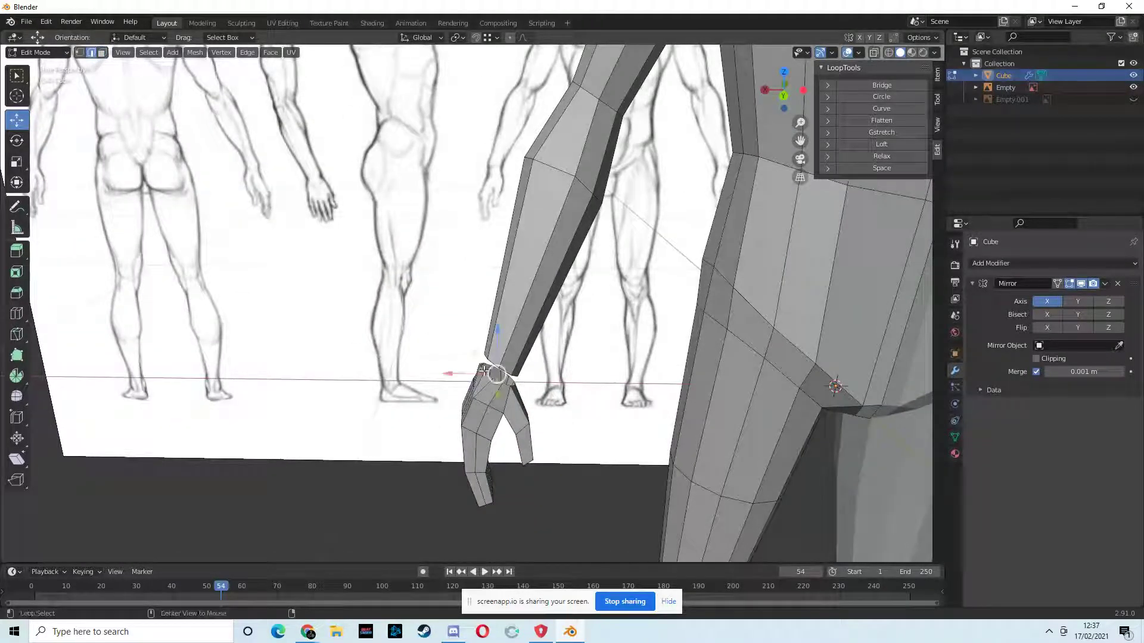
scroll(516, 378, "up", 4)
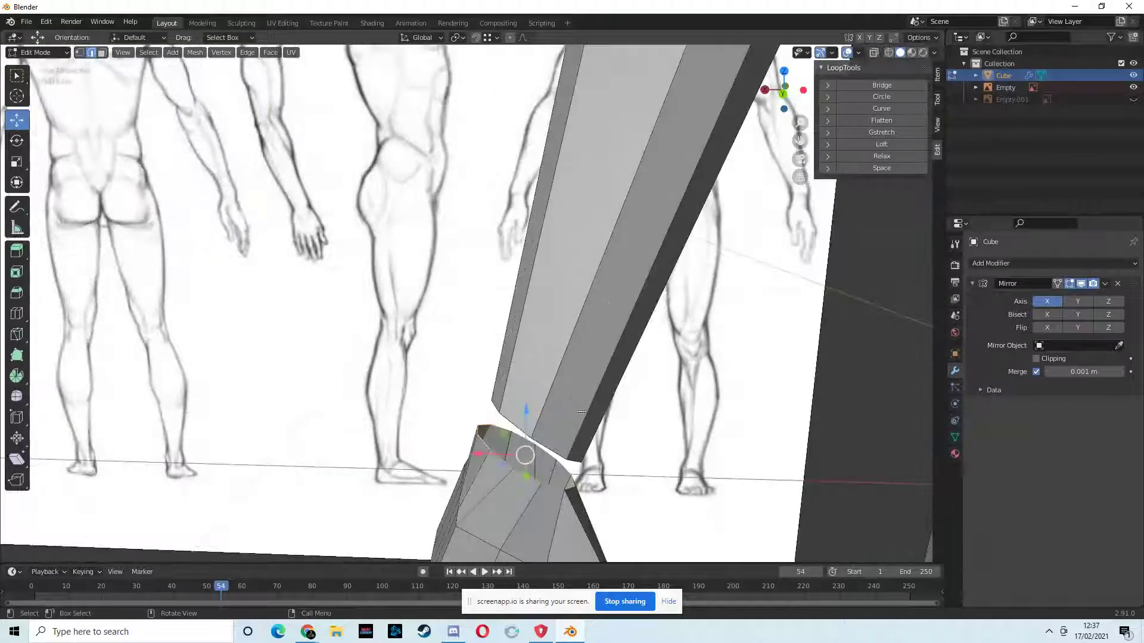
left_click(572, 456, "alt+shift")
scroll(576, 449, "down", 4)
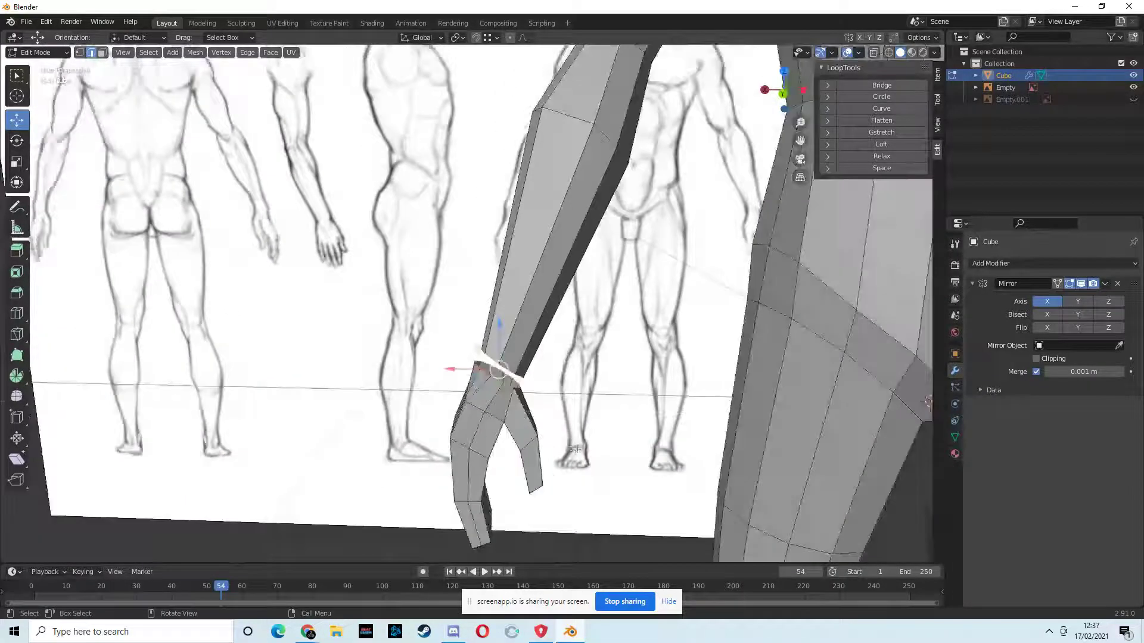
left_click(47, 22)
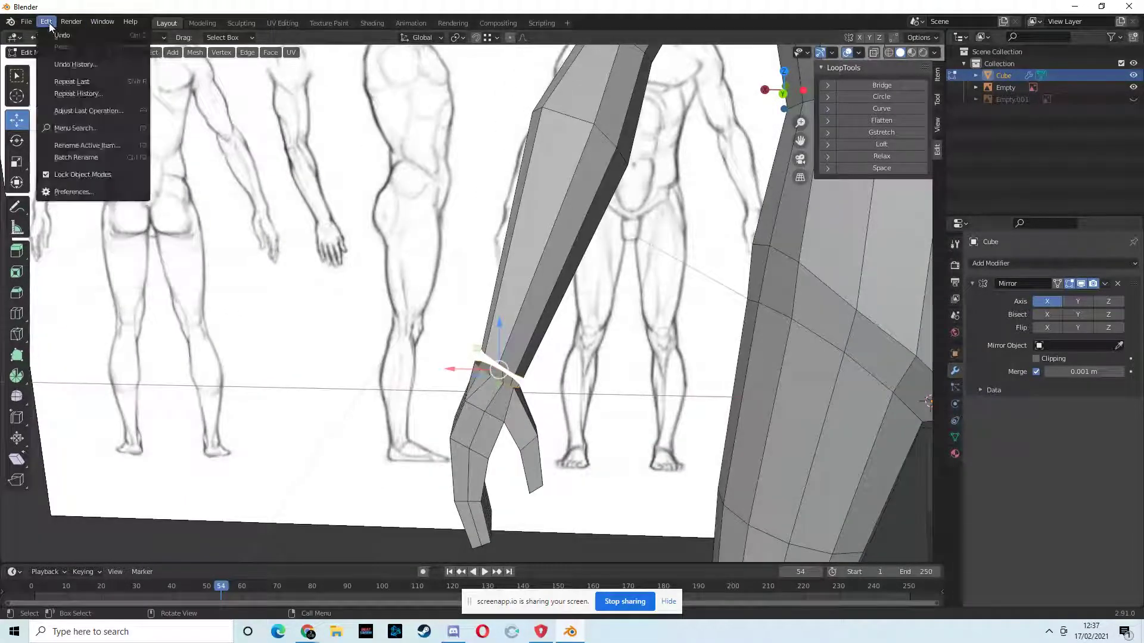
left_click(84, 128)
left_click(184, 150)
mouse_move(357, 250)
middle_mouse_down()
mouse_move(428, 250)
mouse_move(386, 204)
mouse_move(385, 215)
mouse_move(469, 198)
mouse_move(536, 212)
mouse_move(401, 212)
mouse_move(521, 338)
middle_mouse_up()
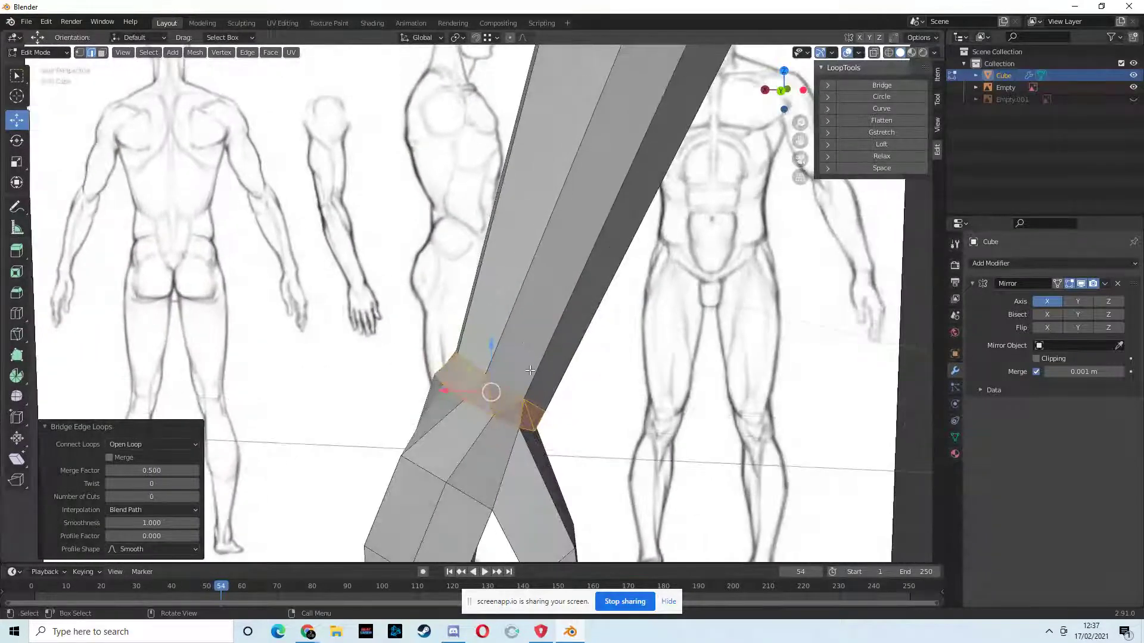
Switch to the Select Box tool and dissolve the first two diagonal edges on the rear of the bridged wrist band
middle_click_drag(533, 393, 563, 361)
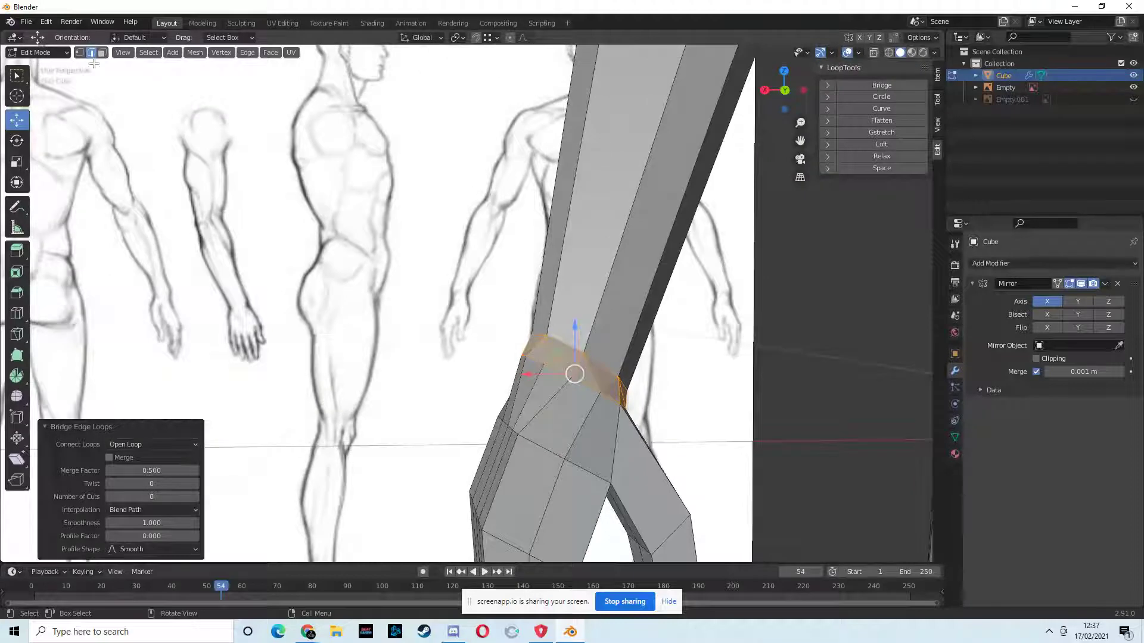
left_click(17, 78)
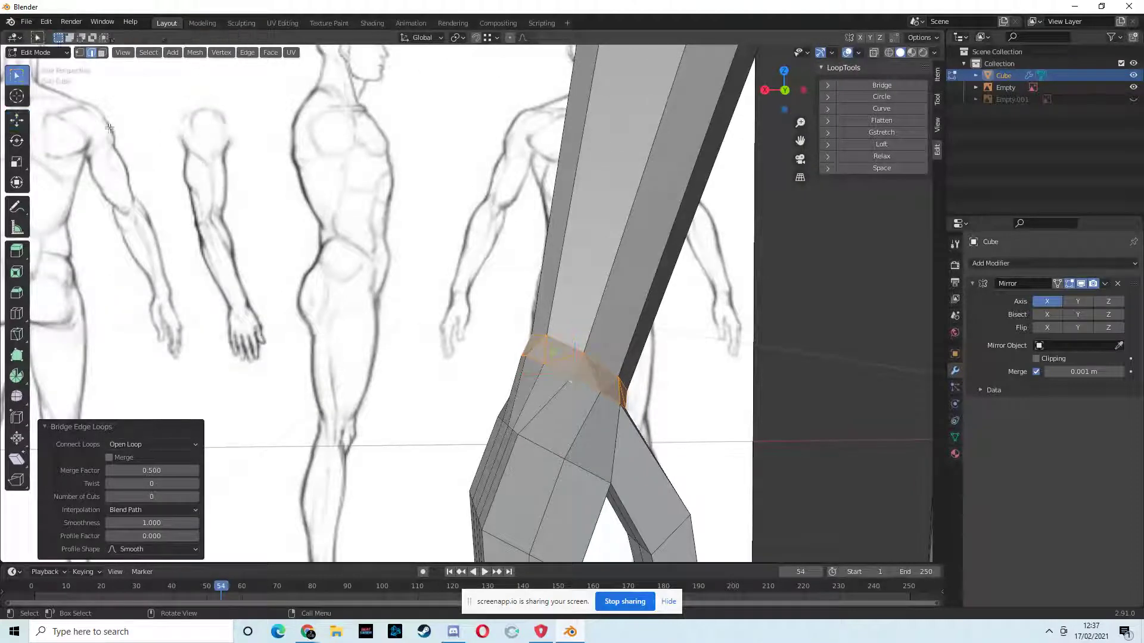
left_click(682, 359)
mouse_move(679, 376)
middle_mouse_down()
mouse_move(625, 413)
mouse_move(617, 398)
middle_mouse_up()
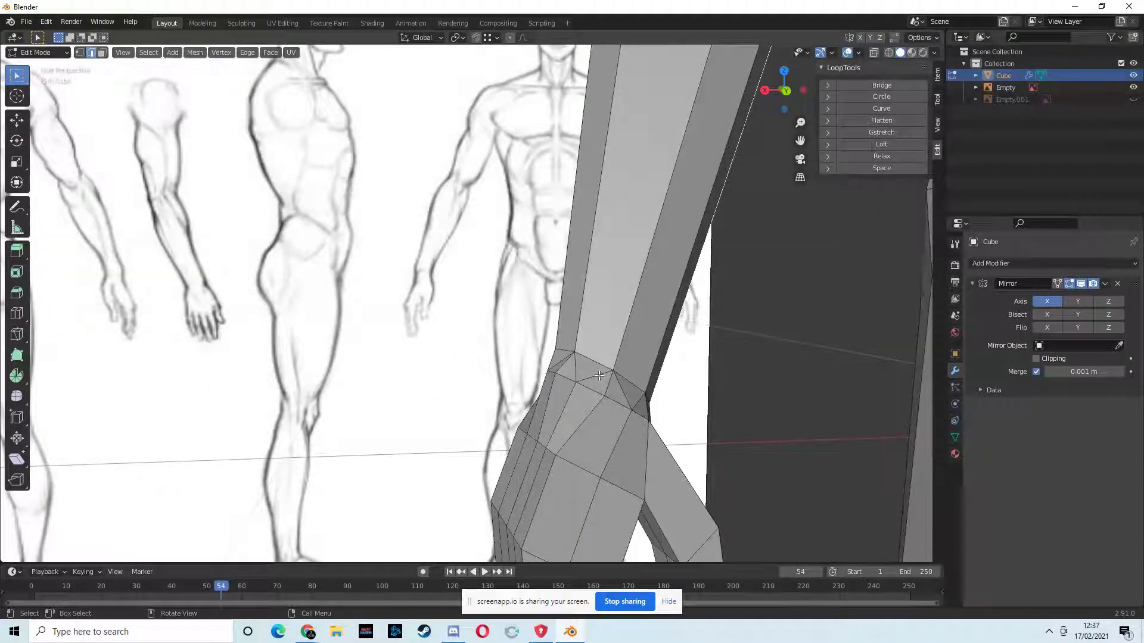
left_click(599, 376)
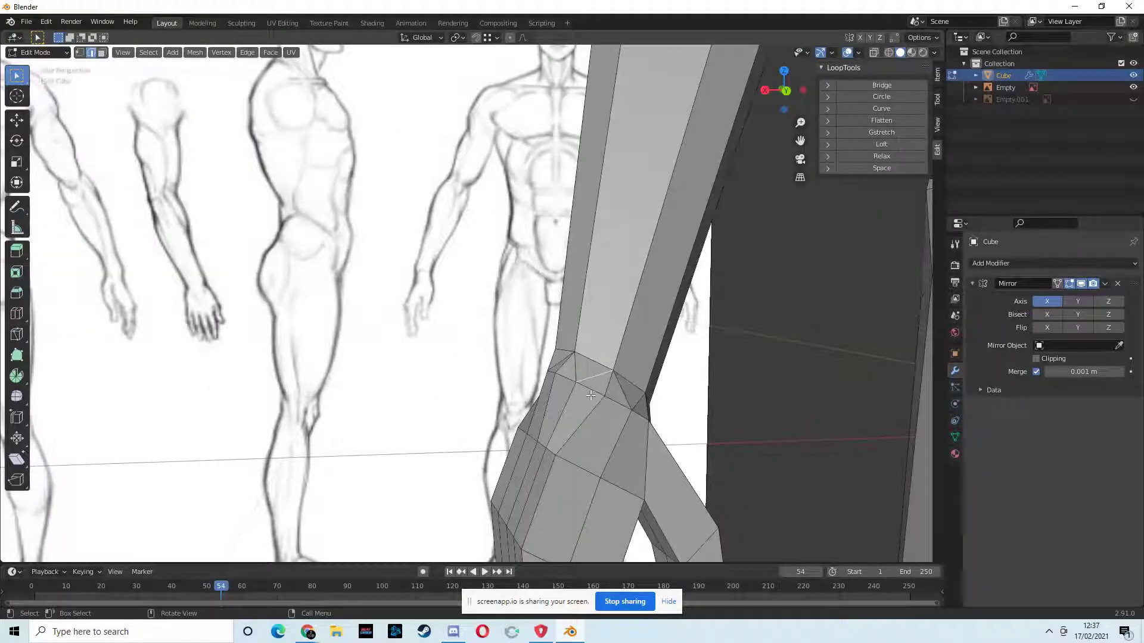
key("x")
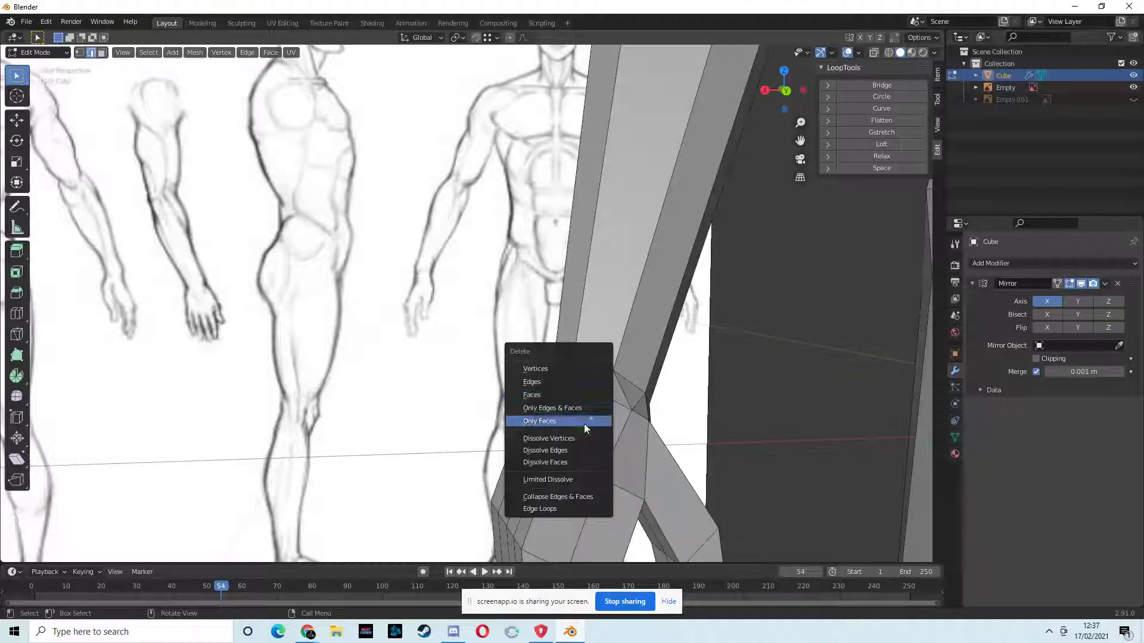
left_click(564, 447)
middle_click_drag(563, 446, 674, 383)
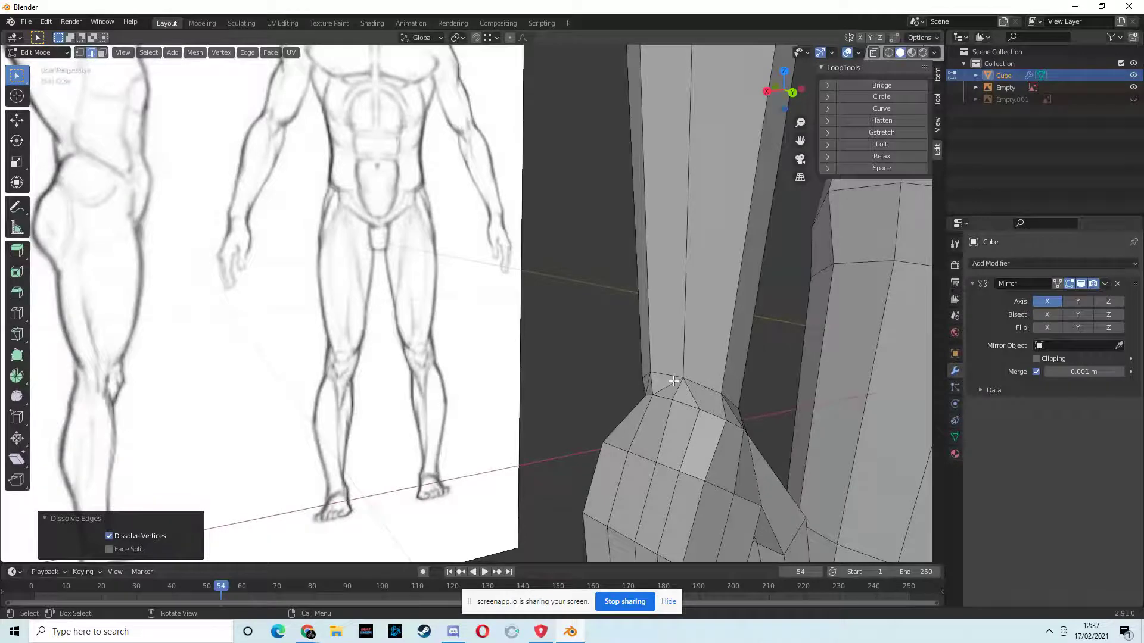
left_click(667, 393)
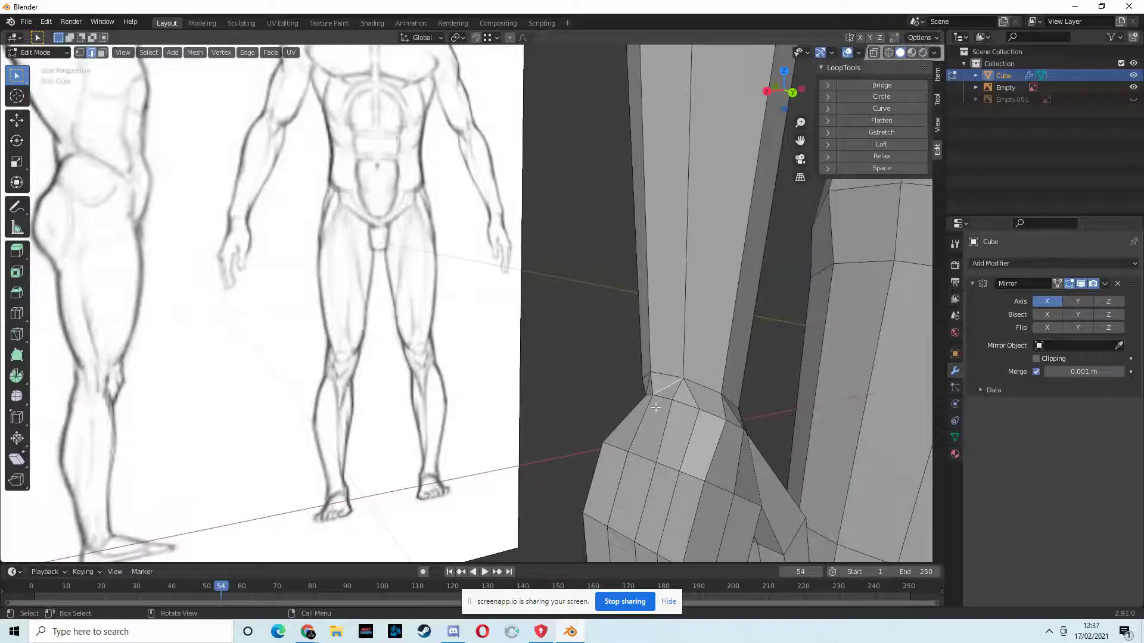
key("x")
left_click(656, 407)
Continue around the outer side of the wrist band, dissolving the diagonal edges that split its faces
mouse_move(655, 406)
middle_mouse_down()
mouse_move(684, 419)
mouse_move(728, 394)
middle_mouse_up()
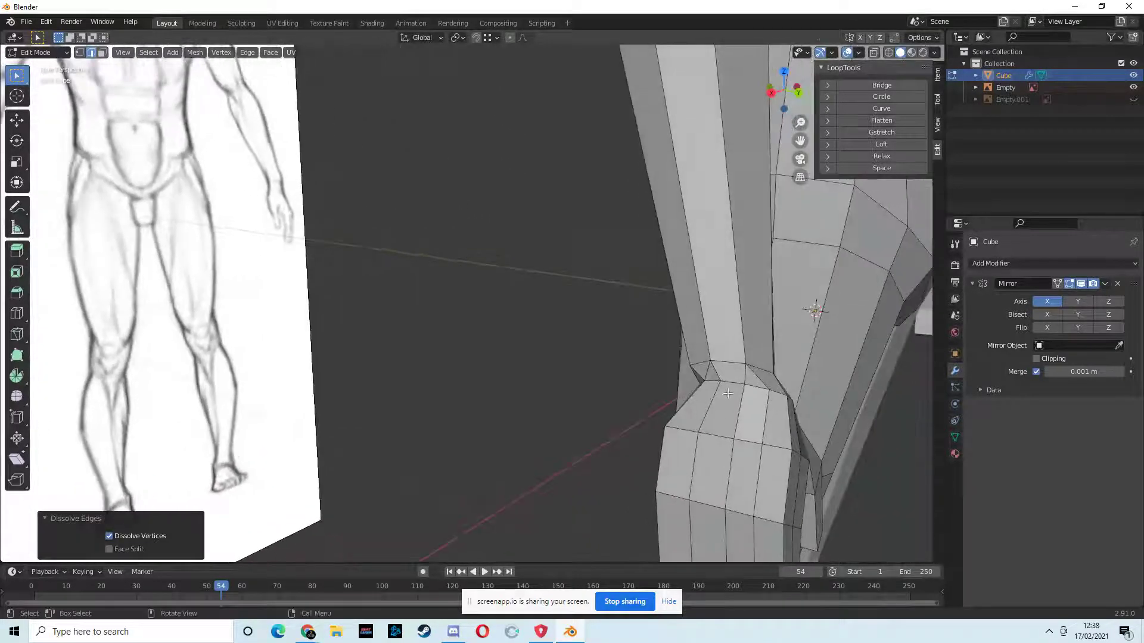
key("x")
left_click(758, 378)
middle_click_drag(758, 378, 770, 347)
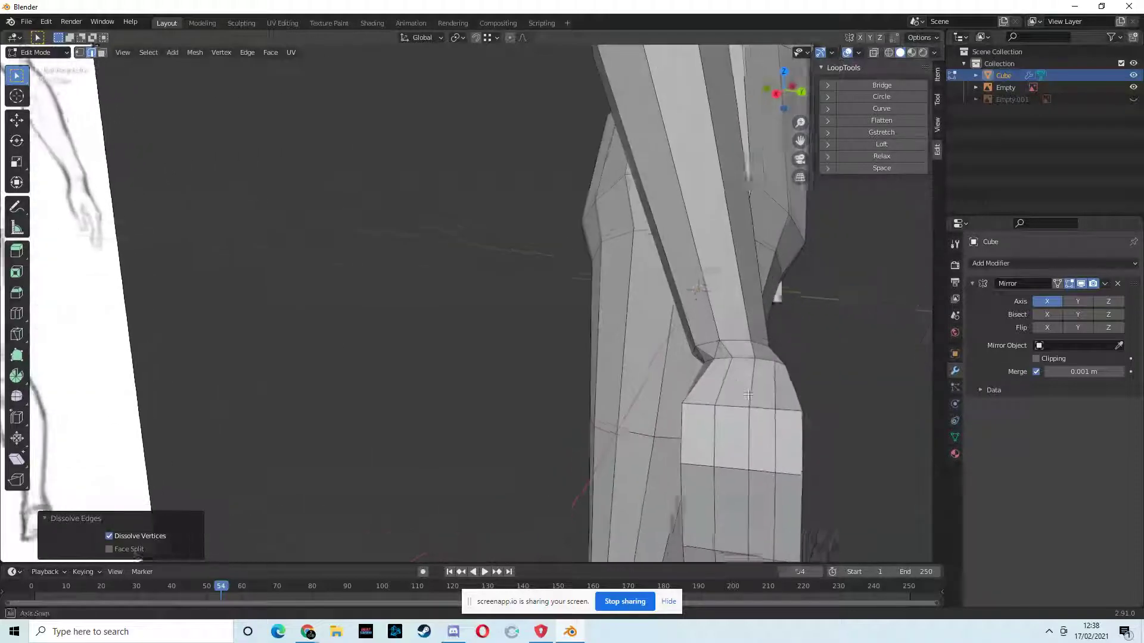
key("x")
left_click(719, 350)
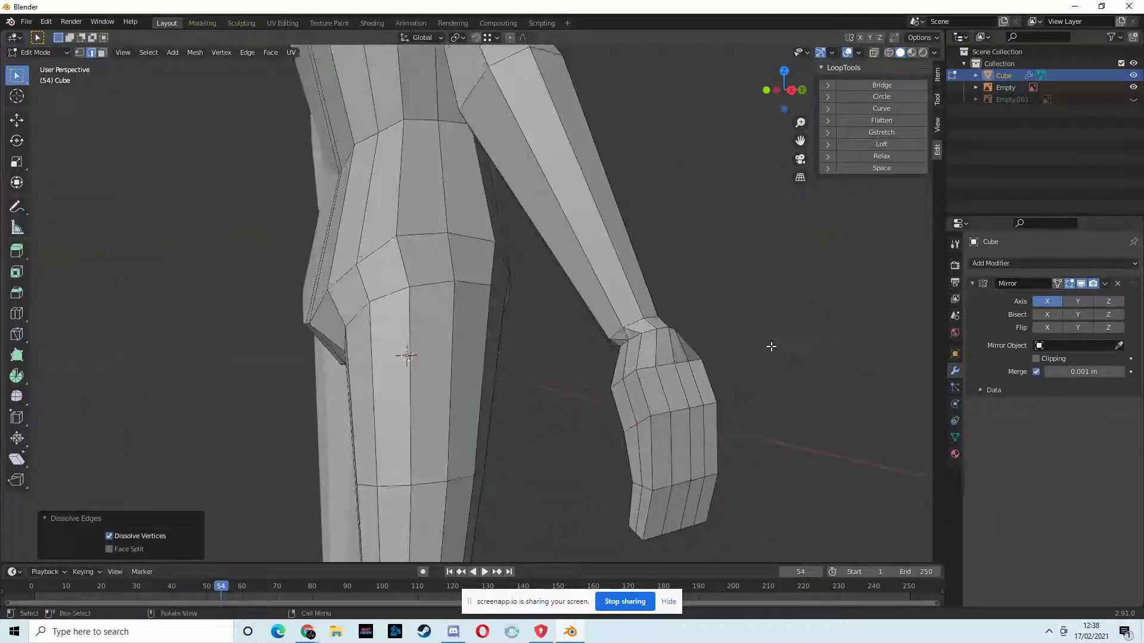
left_click(622, 333)
key("x")
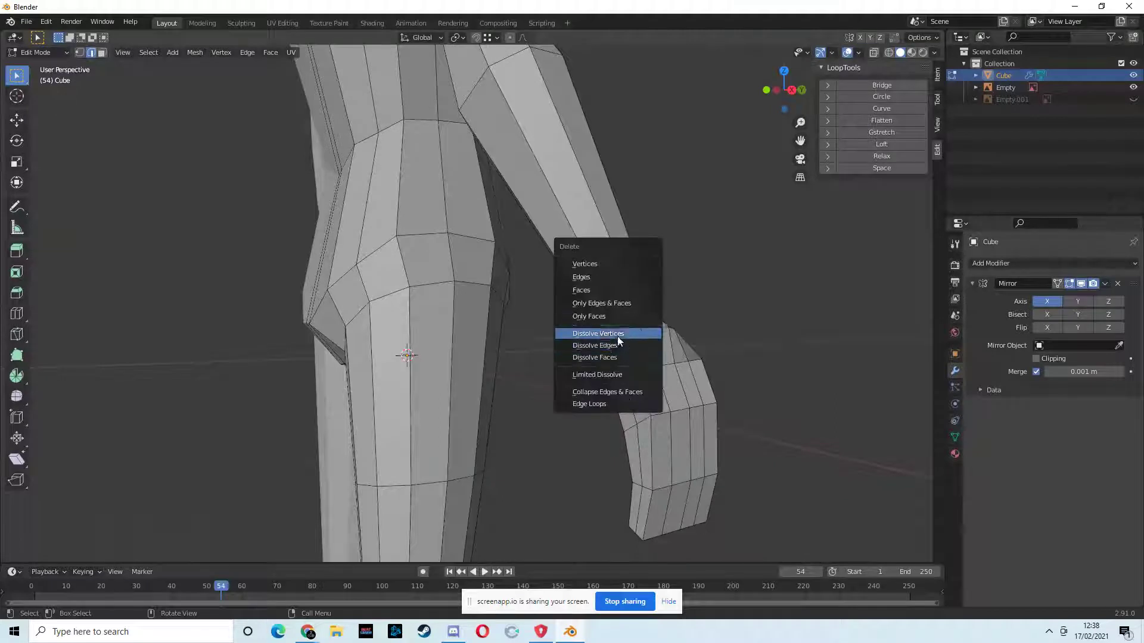
left_click(613, 346)
Dissolve the diagonal edges on the opposite face of the wrist band, continuing around to its body-facing side
middle_click_drag(613, 346, 451, 369)
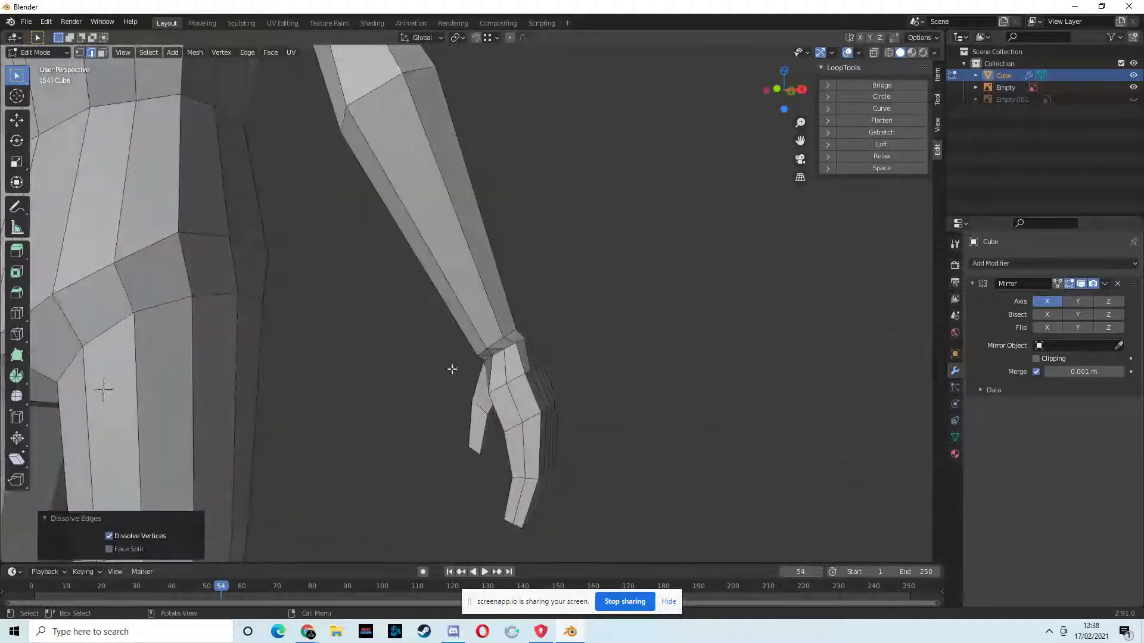
left_click(484, 355)
key("x")
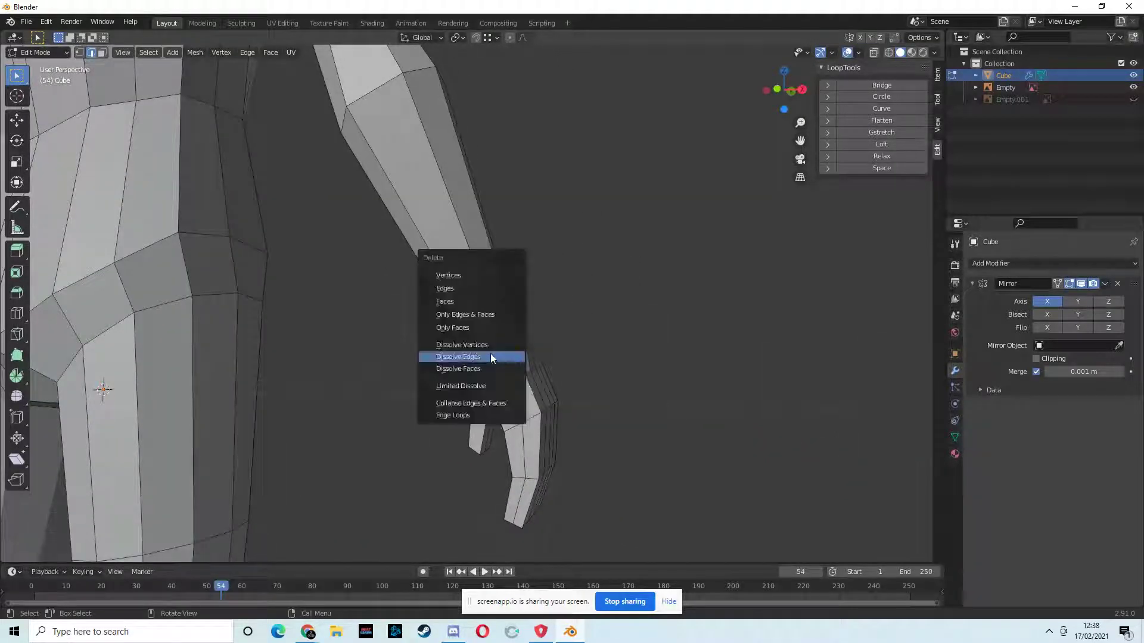
left_click(491, 353)
middle_click_drag(491, 353, 518, 361)
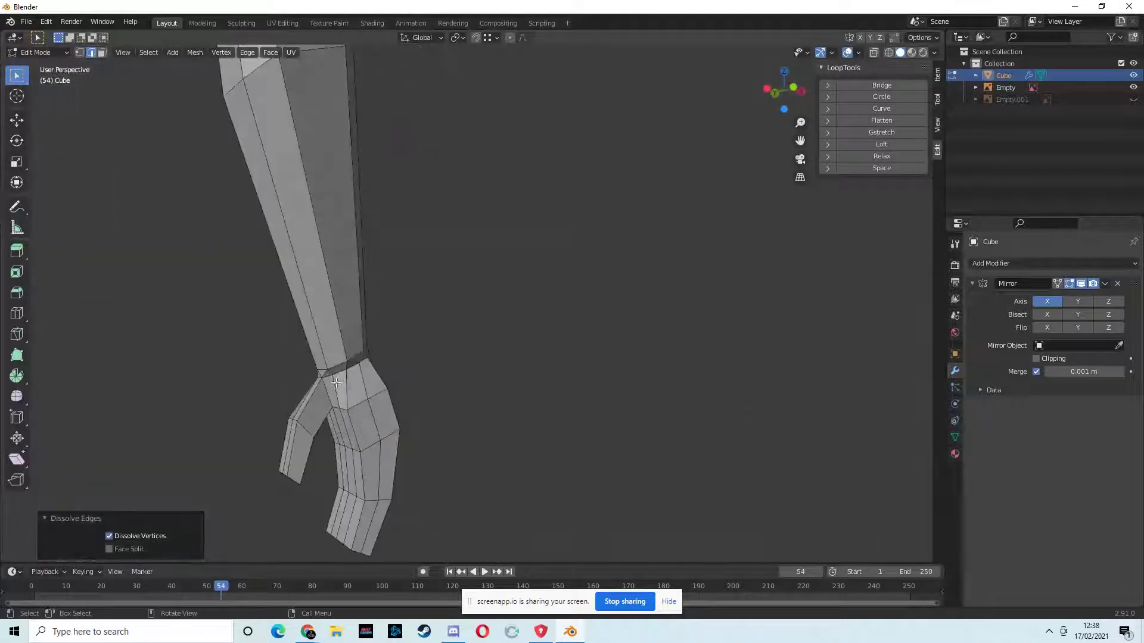
middle_click_drag(336, 383, 425, 373)
left_click(206, 345)
key("x")
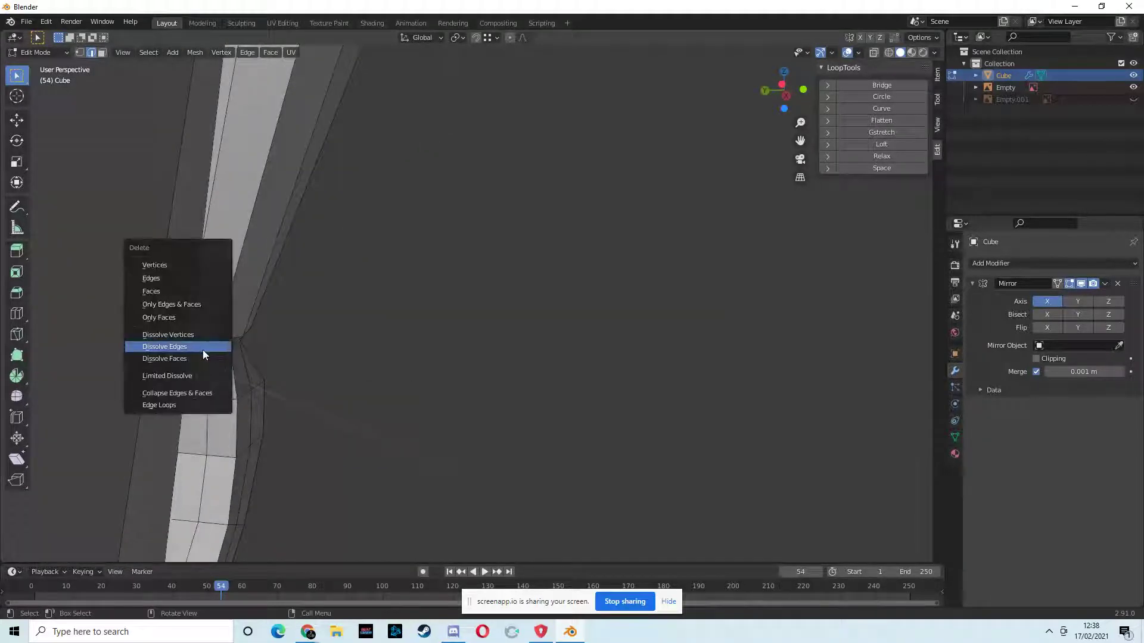
left_click(203, 352)
Dissolve the three remaining diagonal edges on the thumb side of the wrist band
middle_click_drag(204, 353, 282, 353)
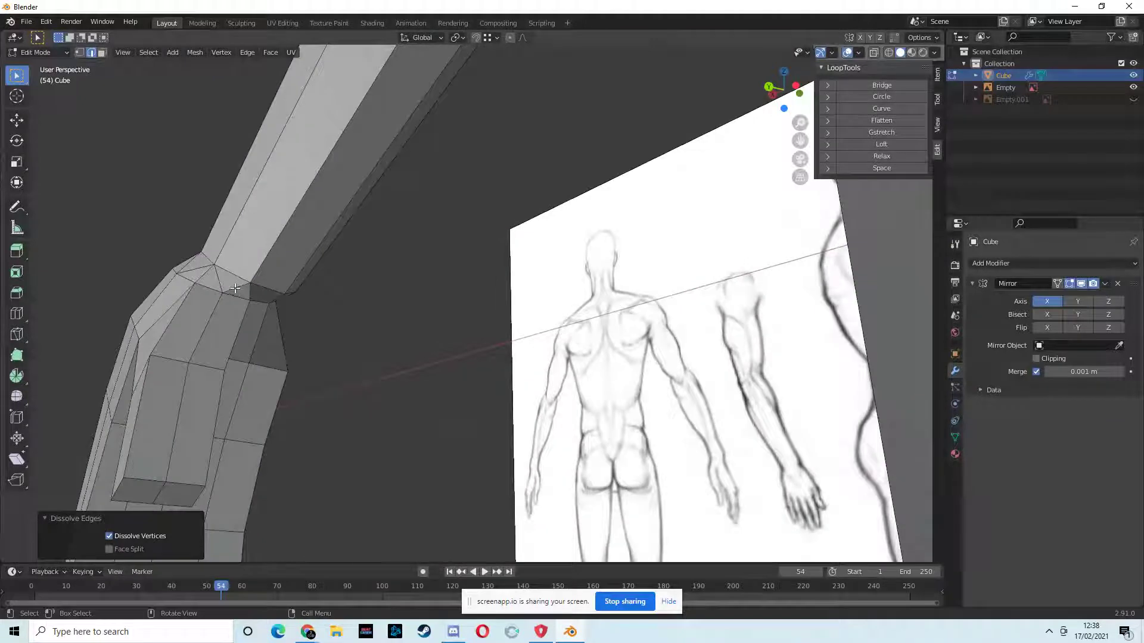
middle_click_drag(235, 288, 309, 353)
left_click(203, 315)
key("x")
left_click(198, 314)
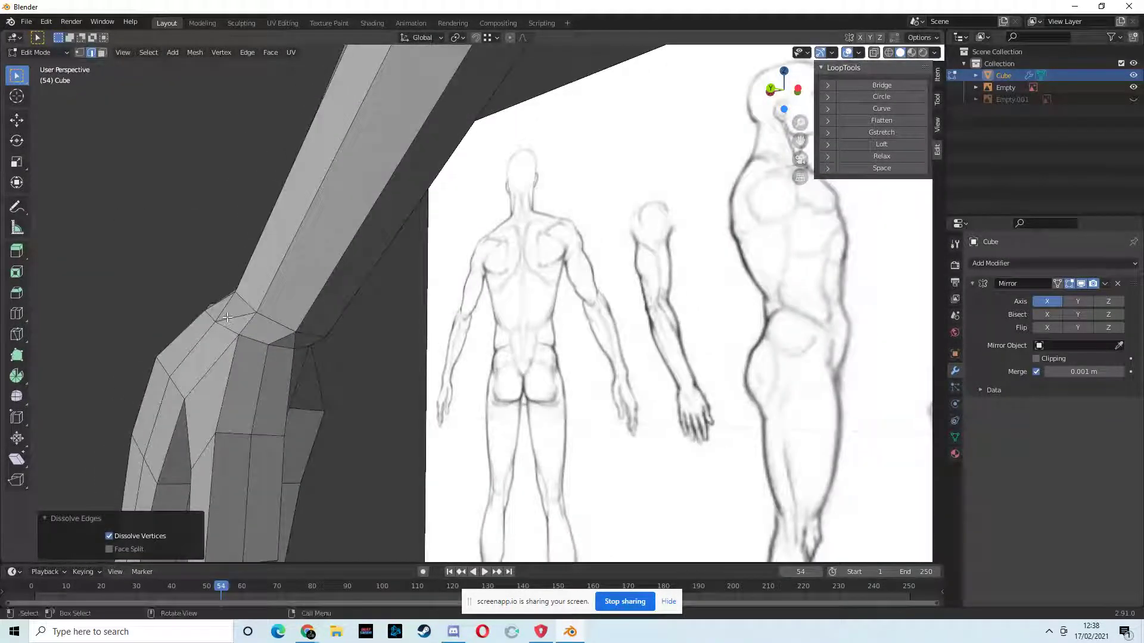
left_click(227, 317)
key("x")
left_click(224, 316)
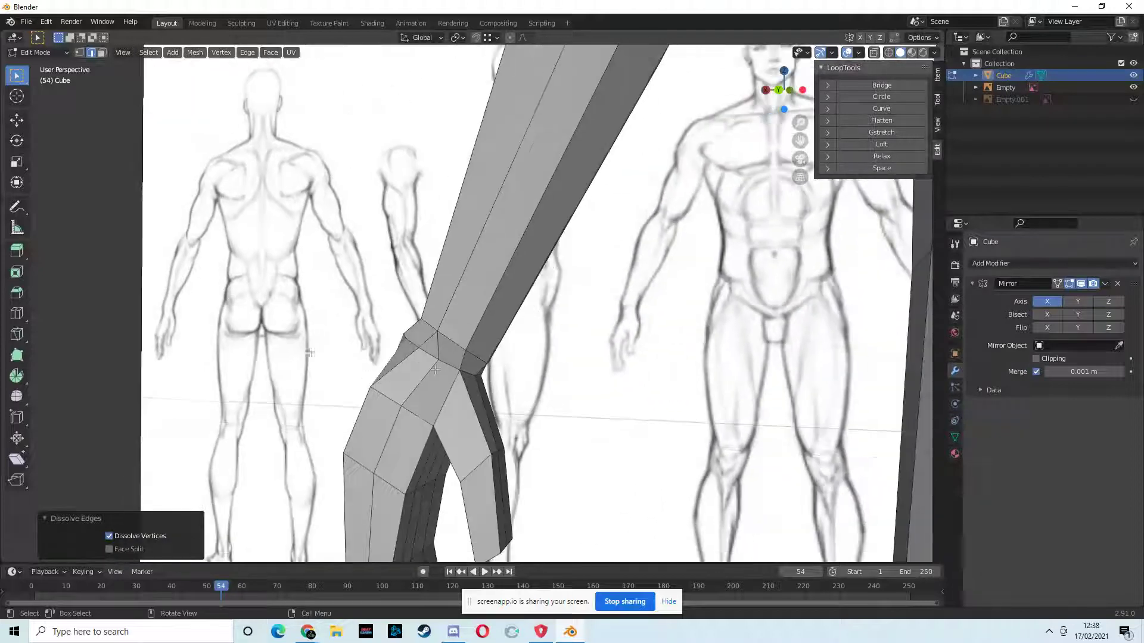
left_click(438, 349)
key("x")
left_click(438, 347)
middle_click_drag(438, 348, 539, 390)
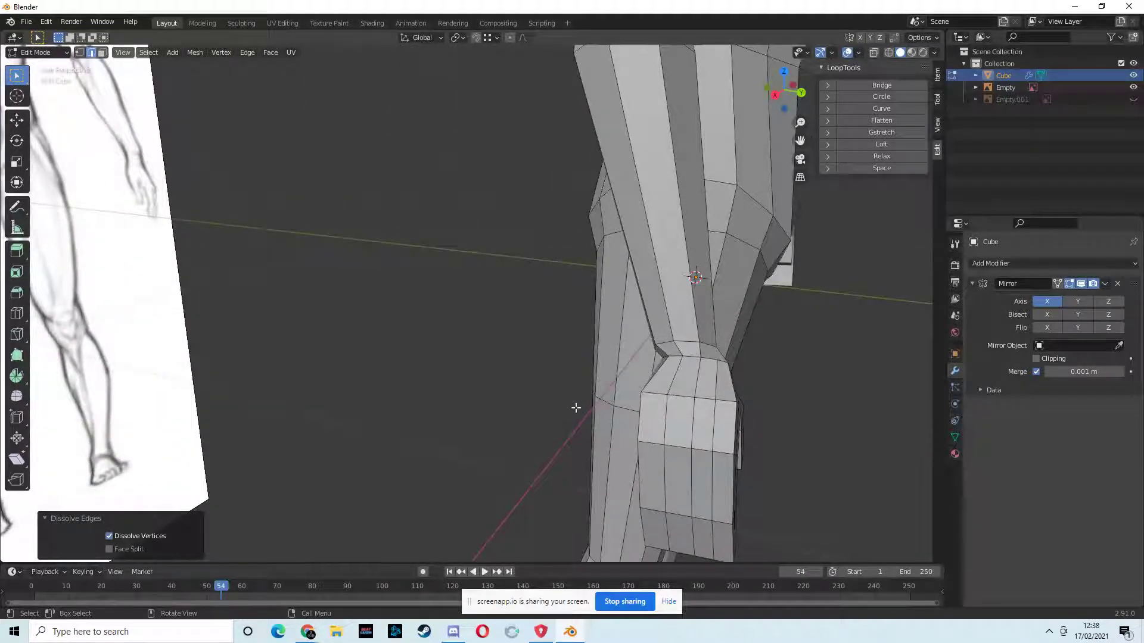
mouse_move(629, 435)
middle_mouse_down()
mouse_move(607, 386)
mouse_move(728, 383)
mouse_move(748, 401)
mouse_move(782, 288)
middle_mouse_up()
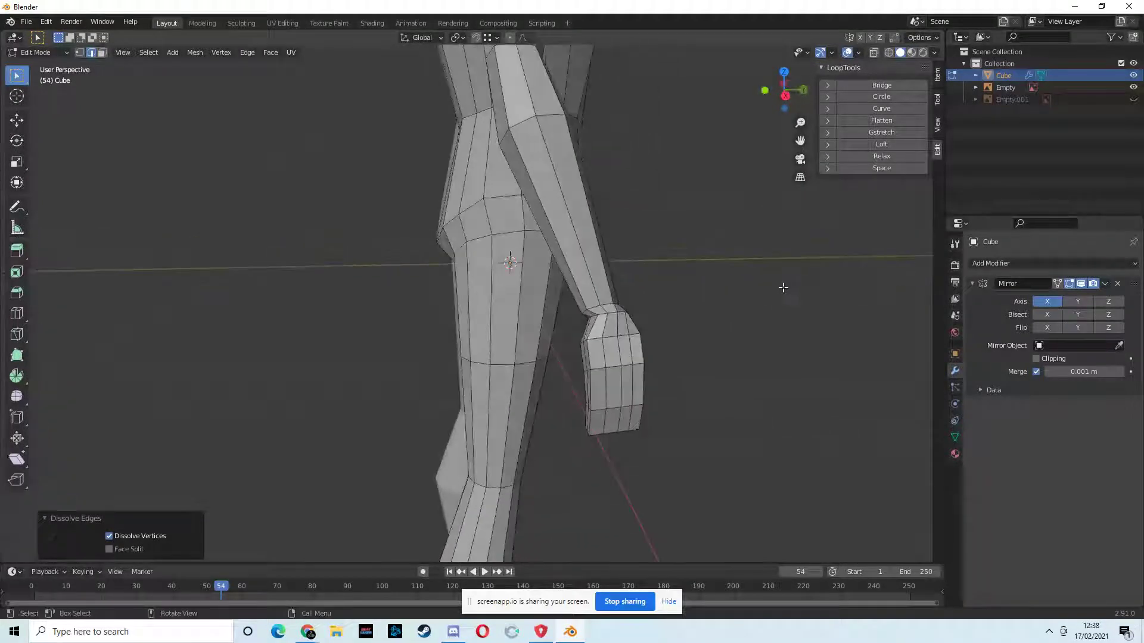
left_click(874, 53)
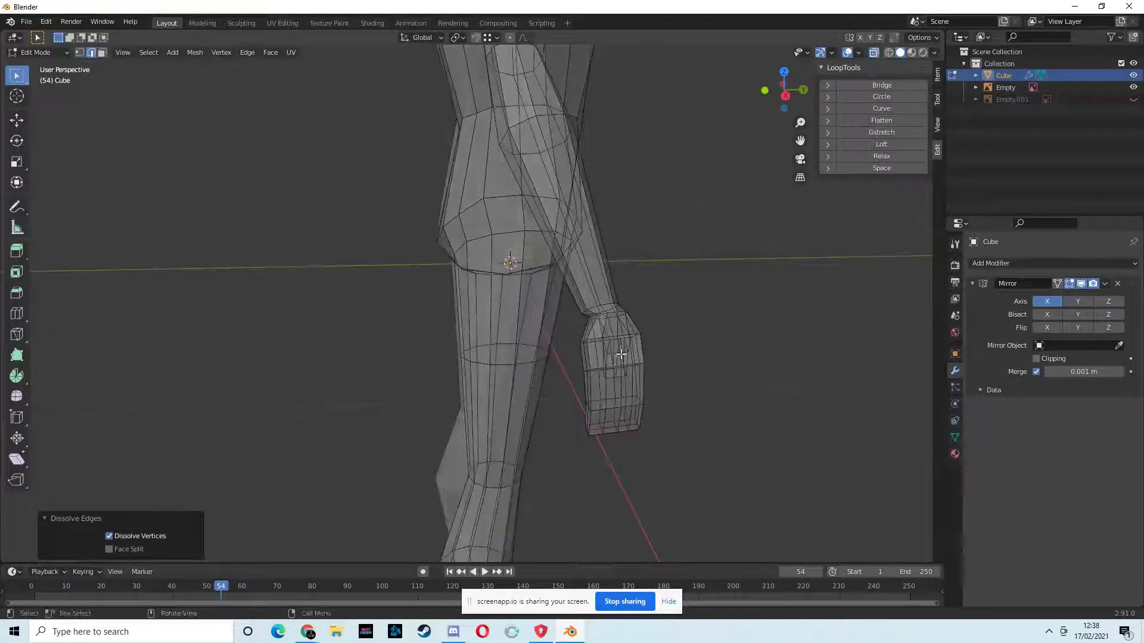
left_click(80, 55)
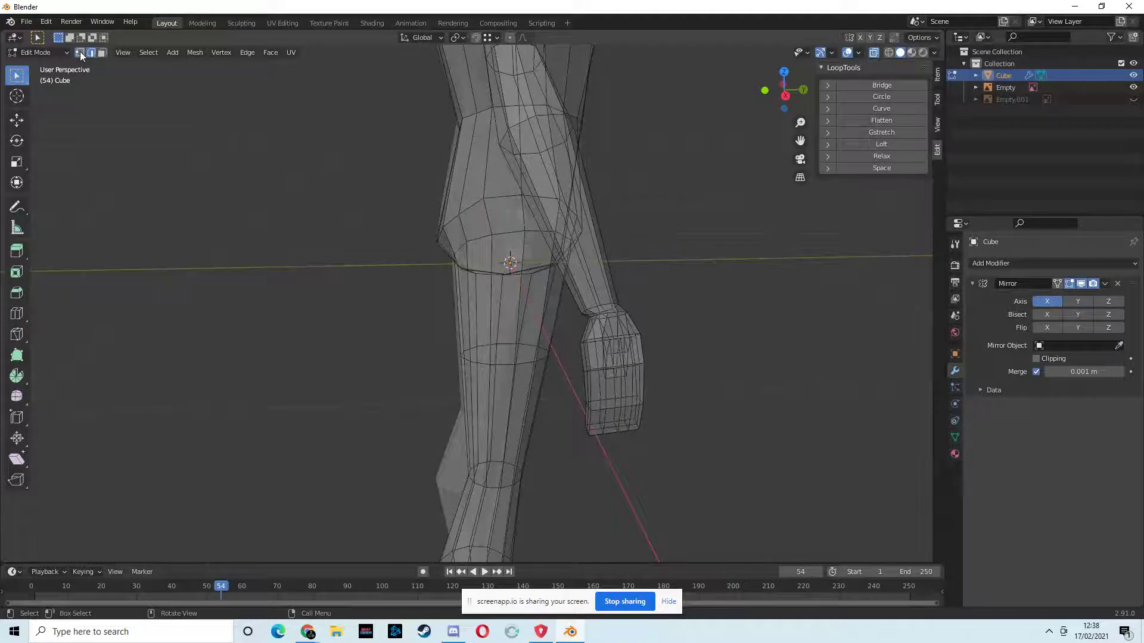
mouse_move(727, 297)
middle_mouse_down()
mouse_move(728, 281)
mouse_move(714, 288)
mouse_move(731, 295)
middle_mouse_up()
left_click_drag(581, 320, 709, 462)
left_click_drag(662, 311, 604, 340)
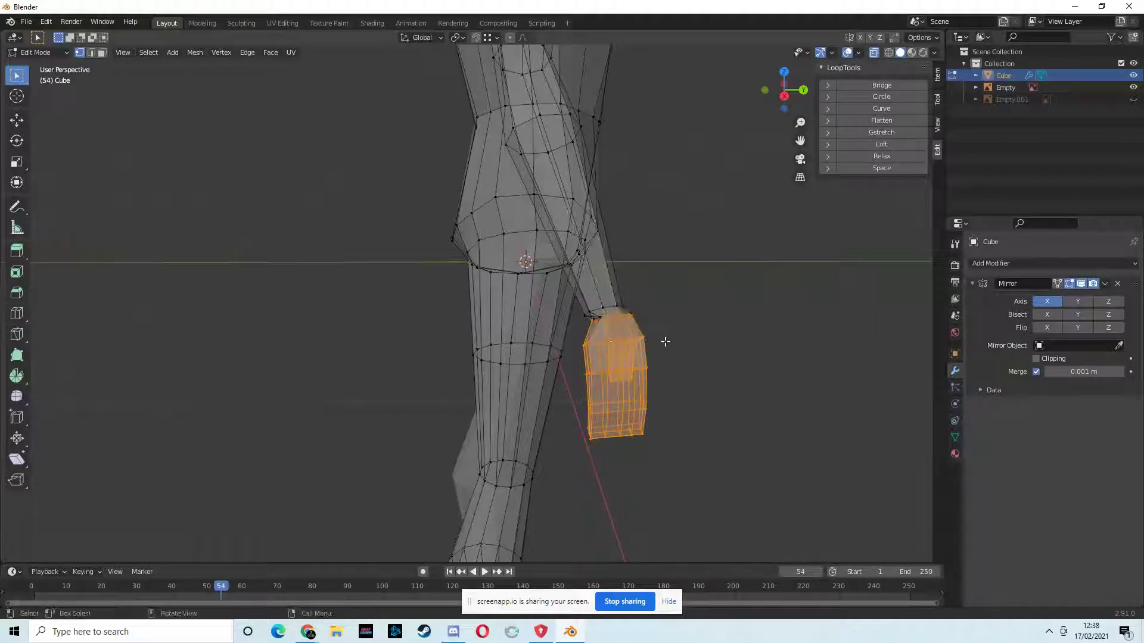
middle_click_drag(735, 351, 691, 350)
left_click_drag(449, 344, 600, 465)
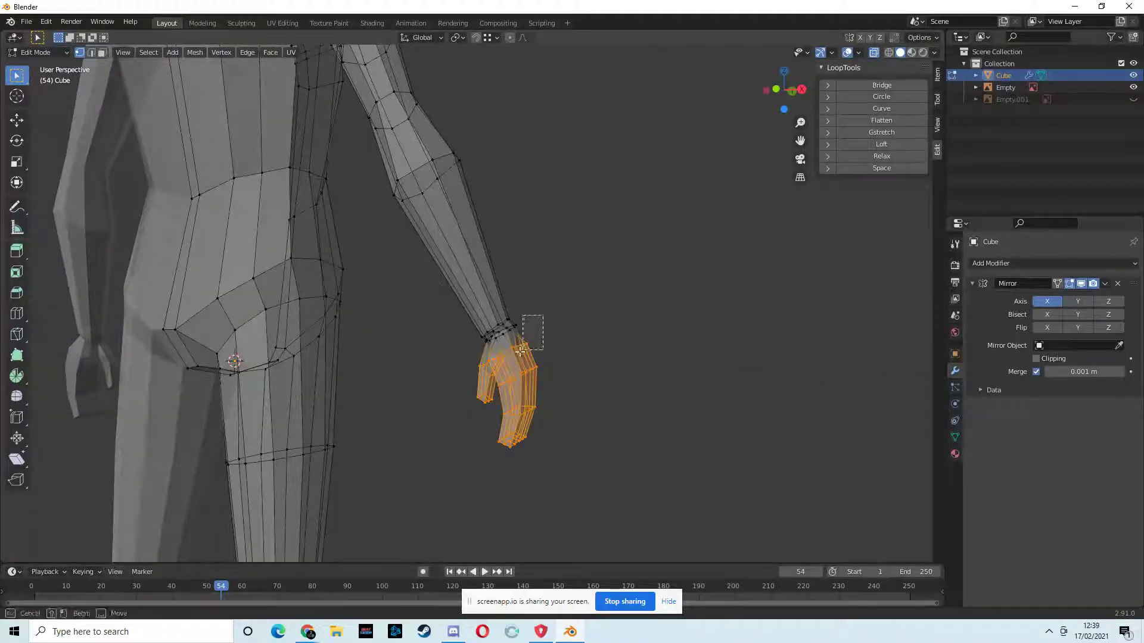
middle_click_drag(543, 328, 475, 338)
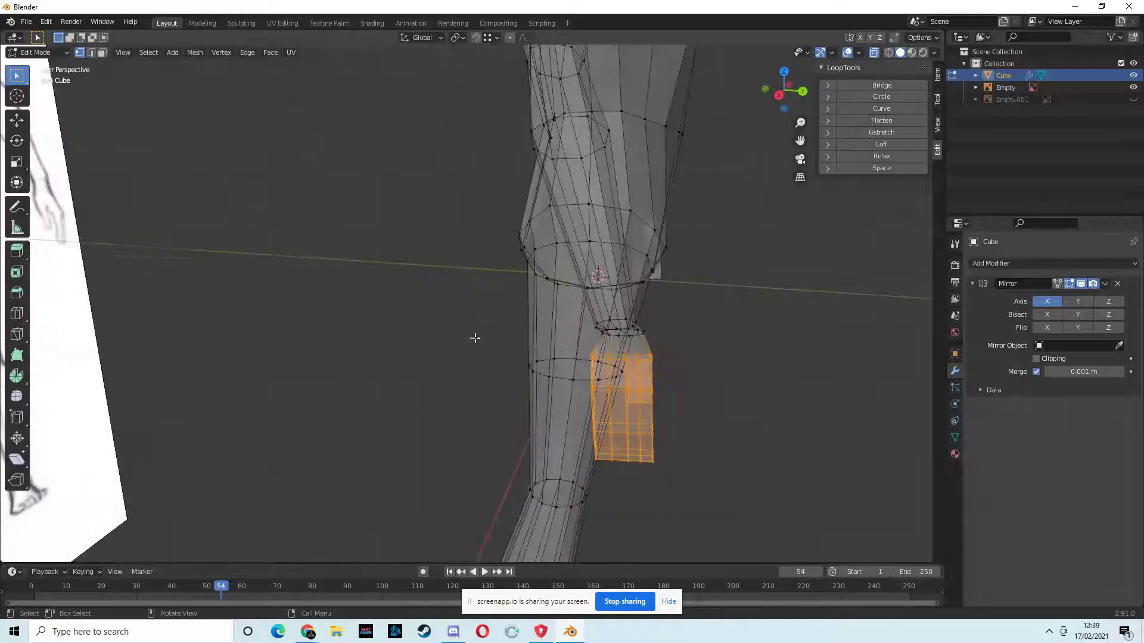
mouse_move(653, 345)
middle_mouse_down()
mouse_move(637, 352)
mouse_move(644, 332)
mouse_move(611, 344)
middle_mouse_up()
left_click(636, 352)
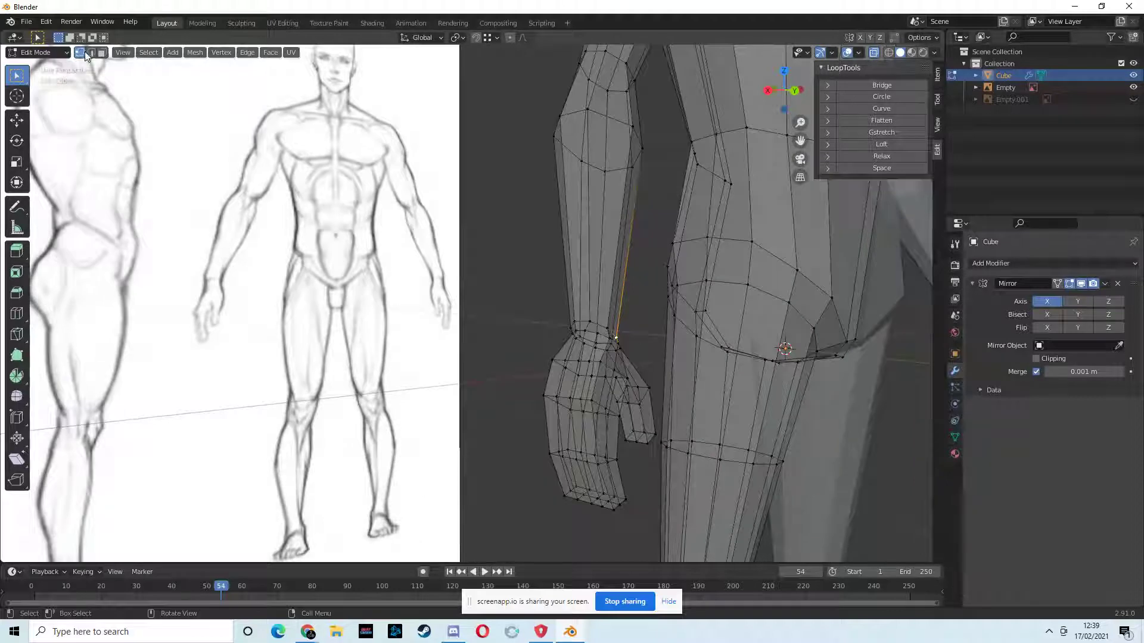
left_click(873, 52)
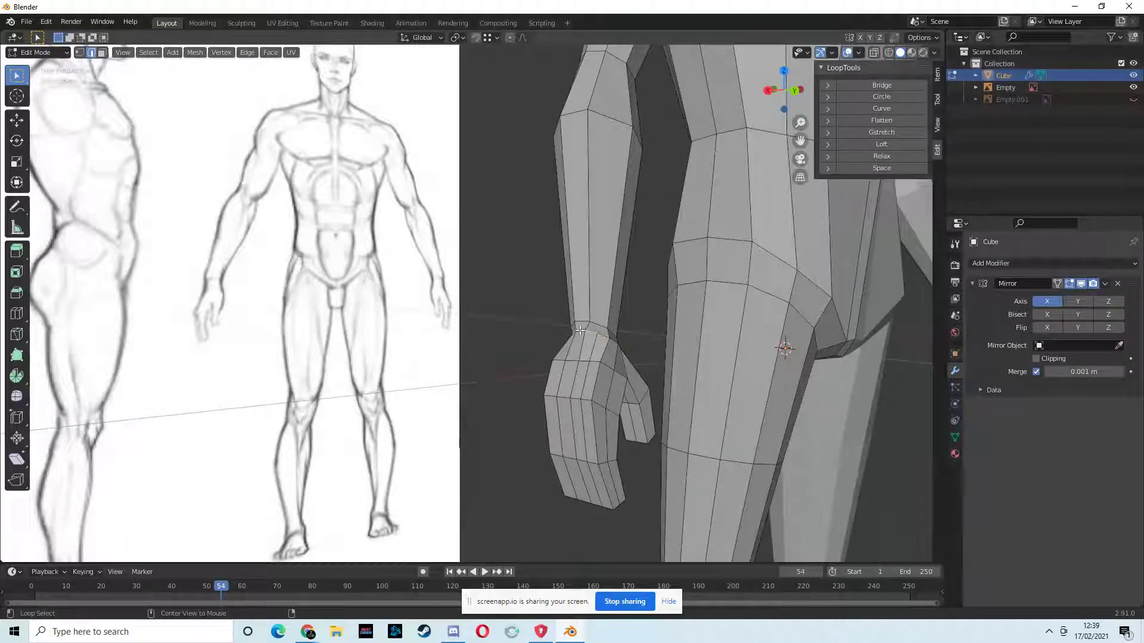
Move the edge on the outer side of the wrist about -0.011 m along the global Y axis
mouse_move(605, 337)
middle_mouse_down()
mouse_move(725, 342)
mouse_move(606, 323)
middle_mouse_up()
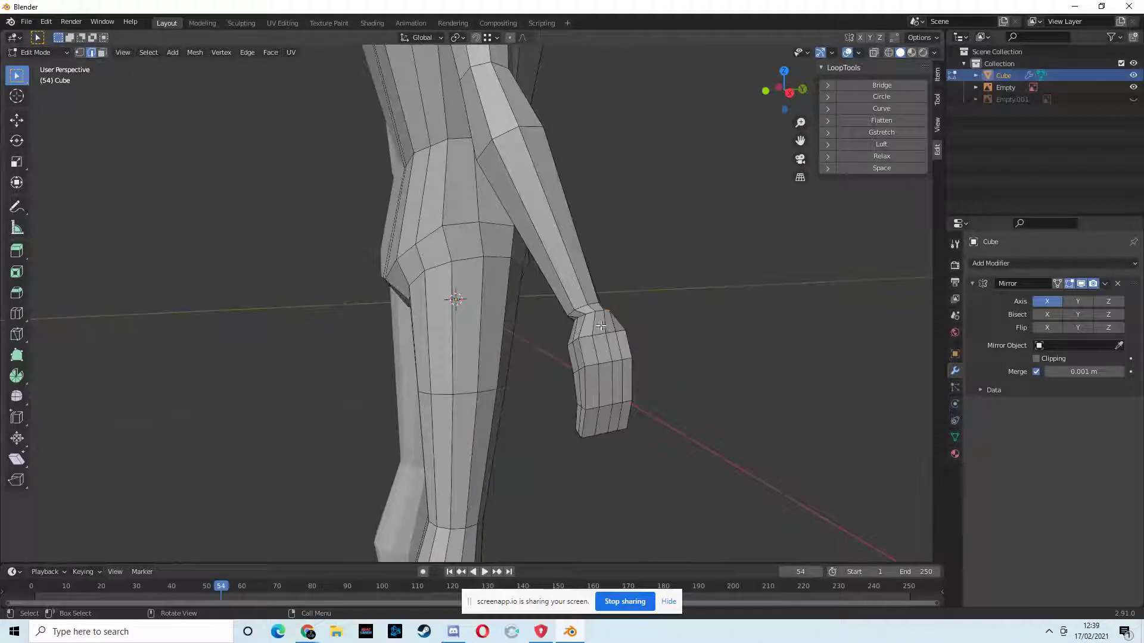
key("alt")
middle_click_drag(622, 322, 478, 323)
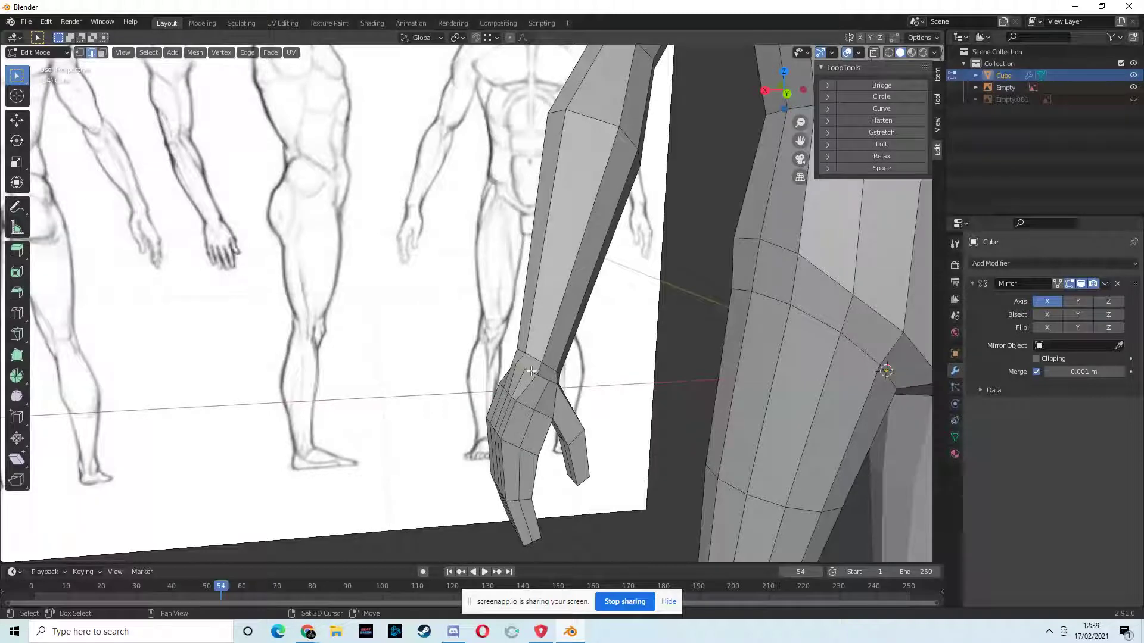
mouse_move(545, 376)
middle_mouse_down()
mouse_move(351, 334)
mouse_move(495, 376)
mouse_move(569, 365)
middle_mouse_up()
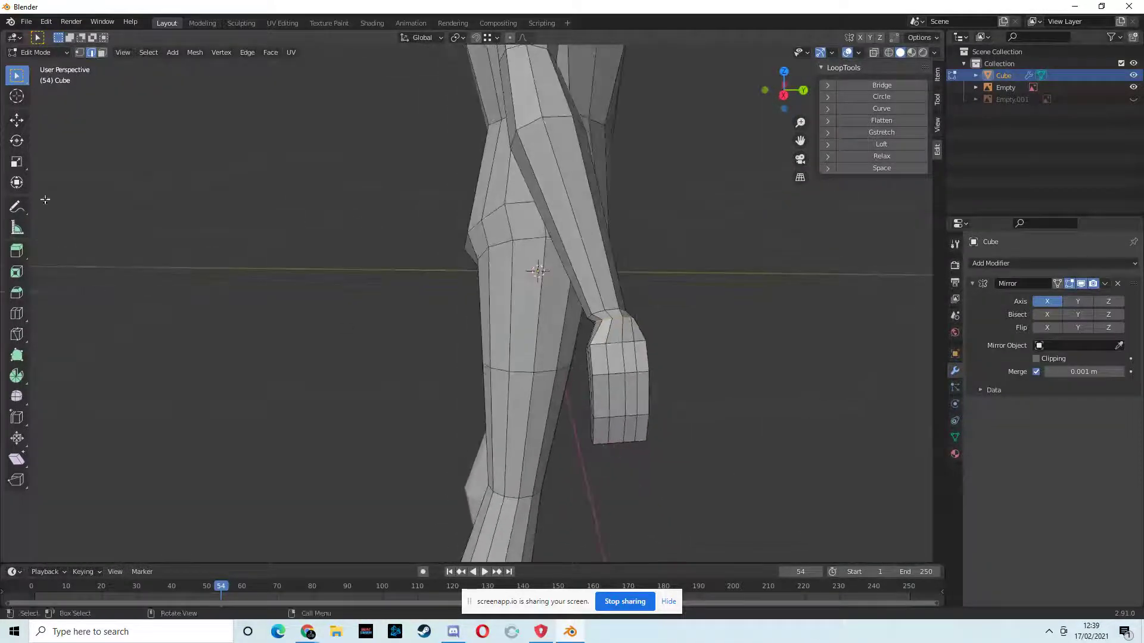
left_click(17, 122)
left_click_drag(663, 319, 655, 321)
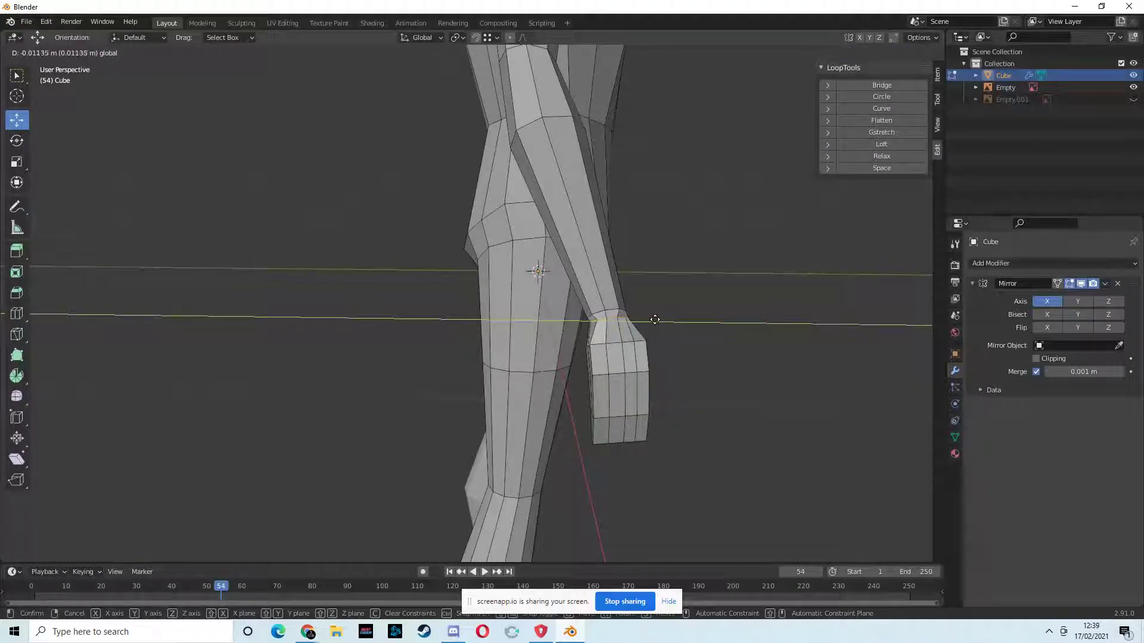
left_click_drag(655, 320, 655, 320)
Shift the outer wrist vertex about -0.0024 m along X in the back view, using X-ray to compare it with the reference
middle_click_drag(655, 320, 581, 328)
left_click(583, 324)
mouse_move(589, 329)
middle_mouse_down()
mouse_move(619, 328)
mouse_move(573, 328)
middle_mouse_up()
left_click(80, 53)
mouse_move(500, 320)
middle_mouse_down()
mouse_move(548, 330)
mouse_move(487, 313)
middle_mouse_up()
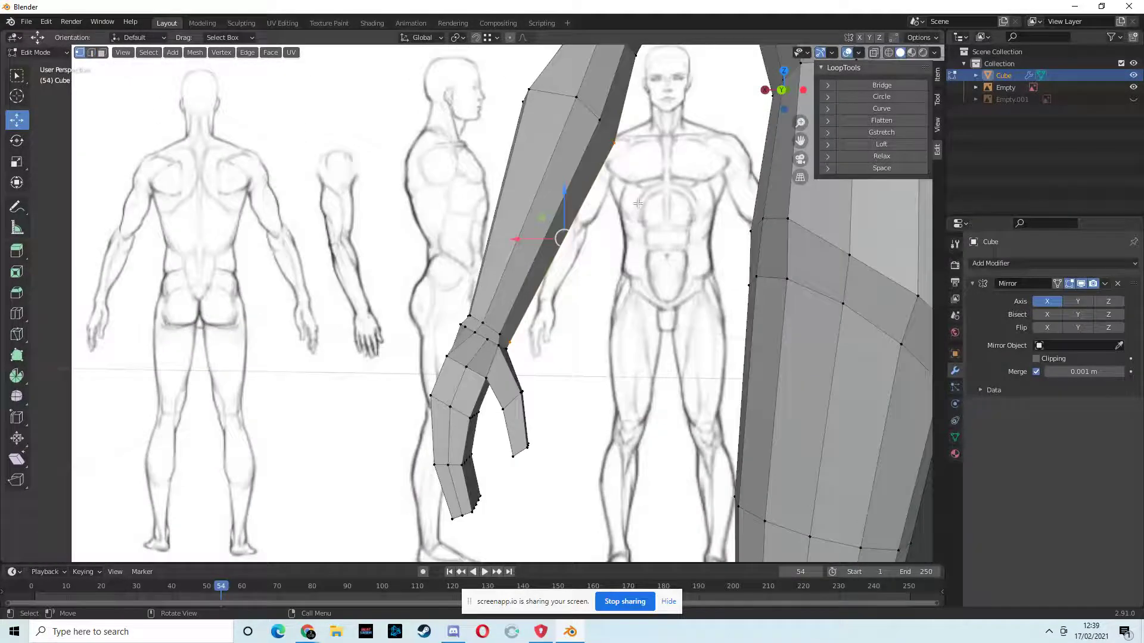
left_click(782, 90)
left_click(484, 320)
left_click(875, 53)
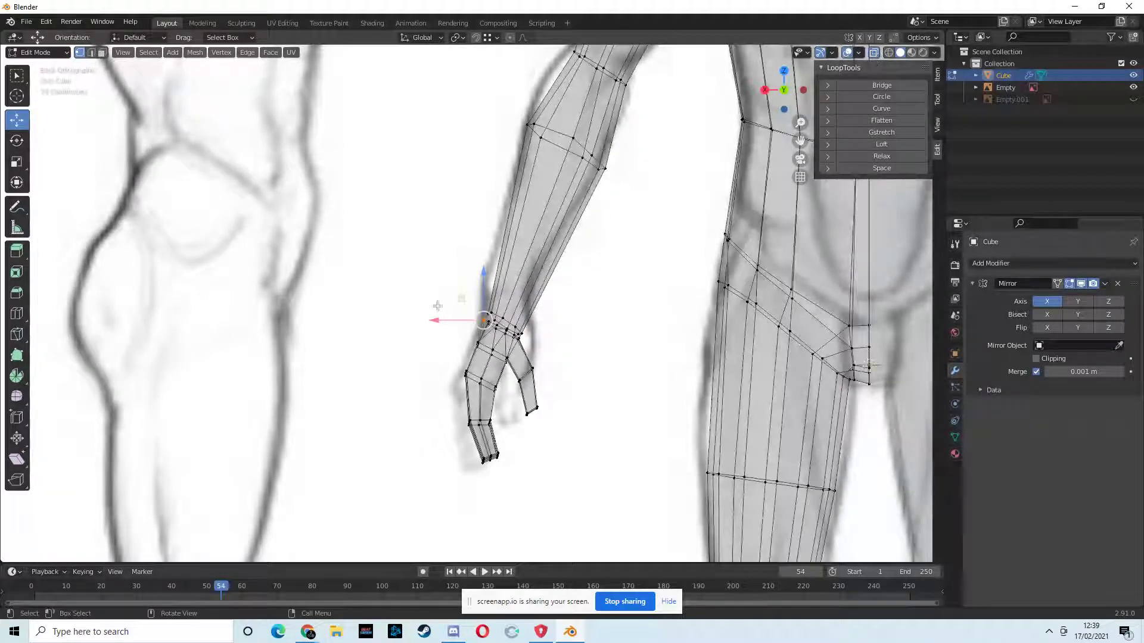
left_click_drag(442, 319, 474, 314)
mouse_move(553, 352)
middle_mouse_down()
mouse_move(539, 362)
mouse_move(554, 365)
middle_mouse_up()
scroll(548, 356, "down", 4)
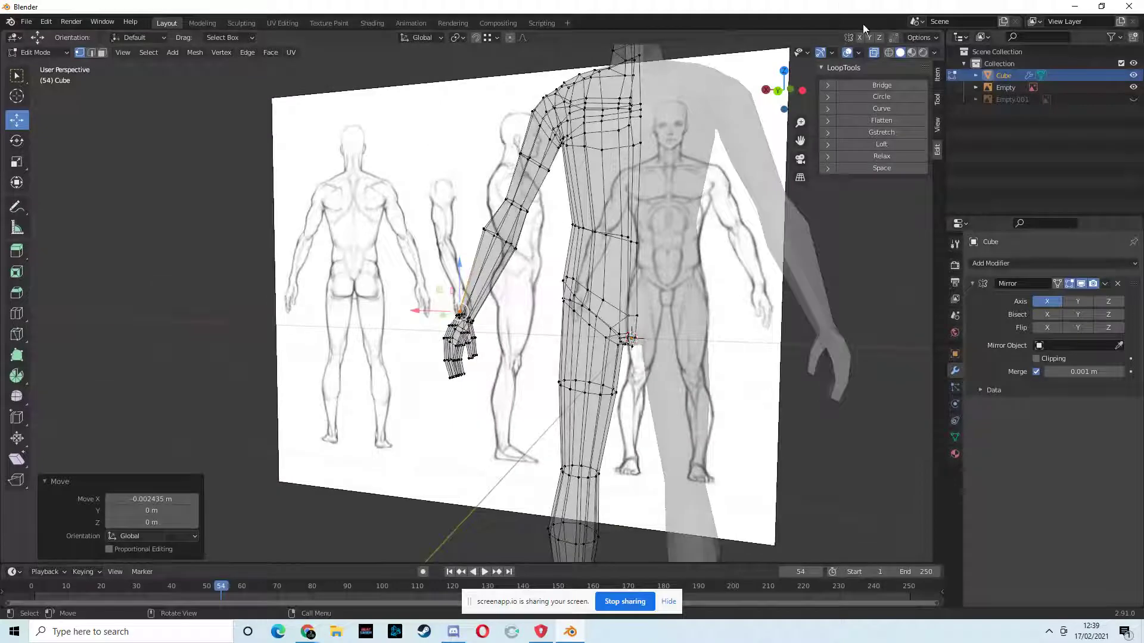
left_click(873, 54)
Dissolve the remaining extra edge on the body-facing side of the wrist band
scroll(490, 374, "up", 5)
mouse_move(490, 375)
middle_mouse_down()
mouse_move(459, 353)
mouse_move(487, 341)
mouse_move(455, 310)
mouse_move(409, 327)
mouse_move(413, 258)
mouse_move(423, 259)
mouse_move(421, 314)
mouse_move(449, 342)
mouse_move(432, 359)
mouse_move(429, 332)
mouse_move(381, 304)
middle_mouse_up()
middle_click_drag(496, 356, 572, 365)
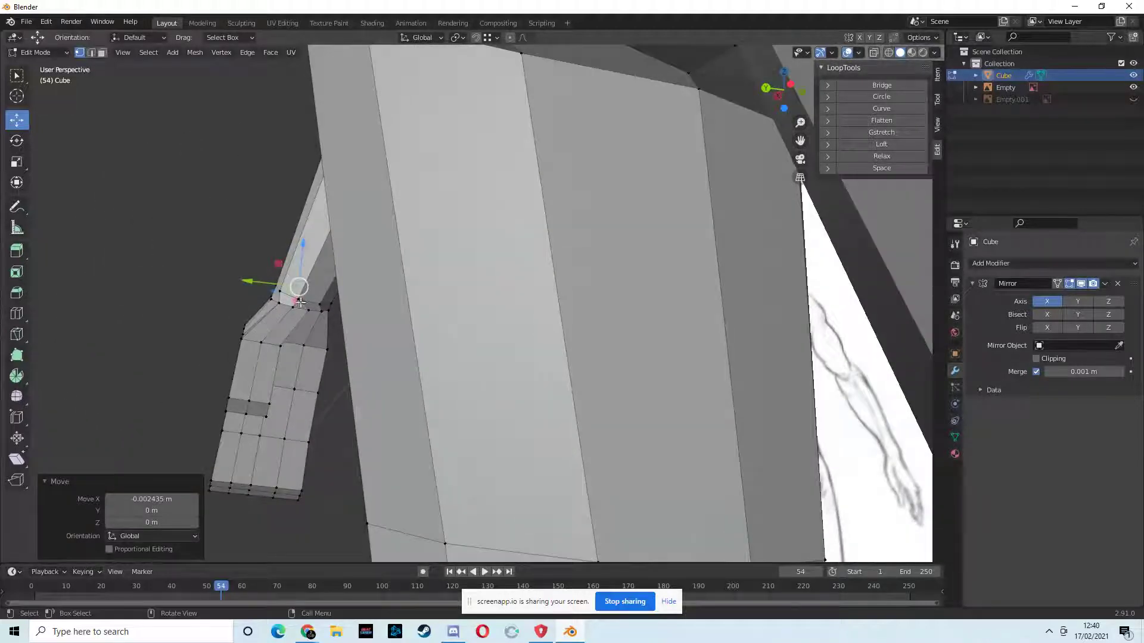
left_click(299, 302)
left_click(93, 52)
left_click(304, 305)
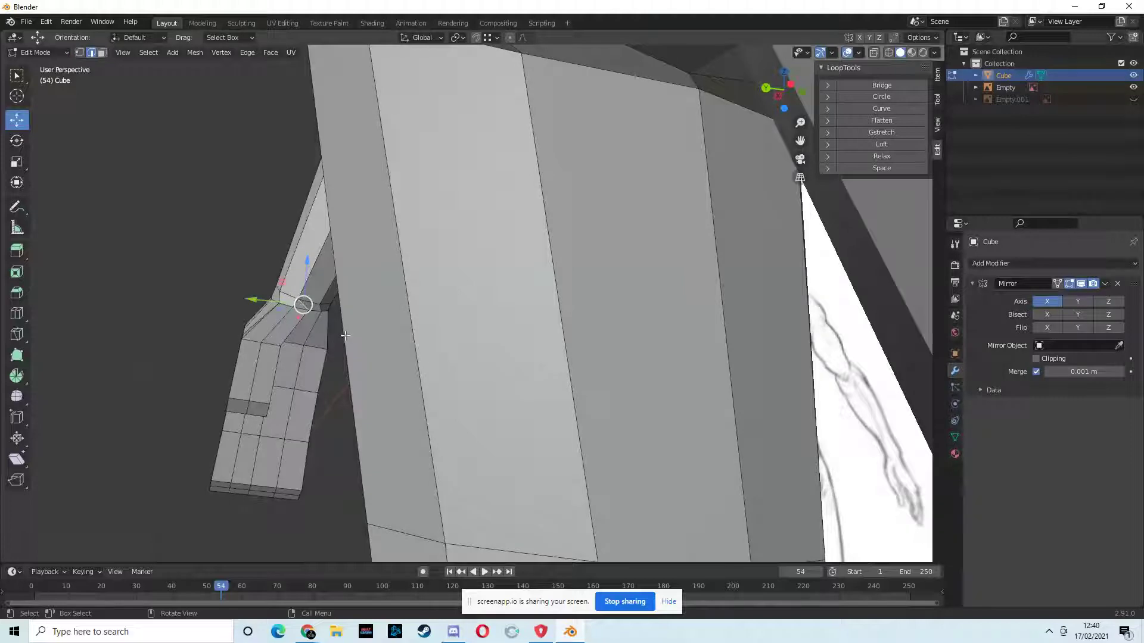
key("x")
left_click(330, 335)
mouse_move(330, 337)
middle_mouse_down()
mouse_move(366, 347)
mouse_move(343, 277)
mouse_move(302, 292)
mouse_move(442, 384)
mouse_move(524, 376)
mouse_move(600, 388)
mouse_move(626, 365)
mouse_move(447, 556)
mouse_move(417, 572)
middle_mouse_up()
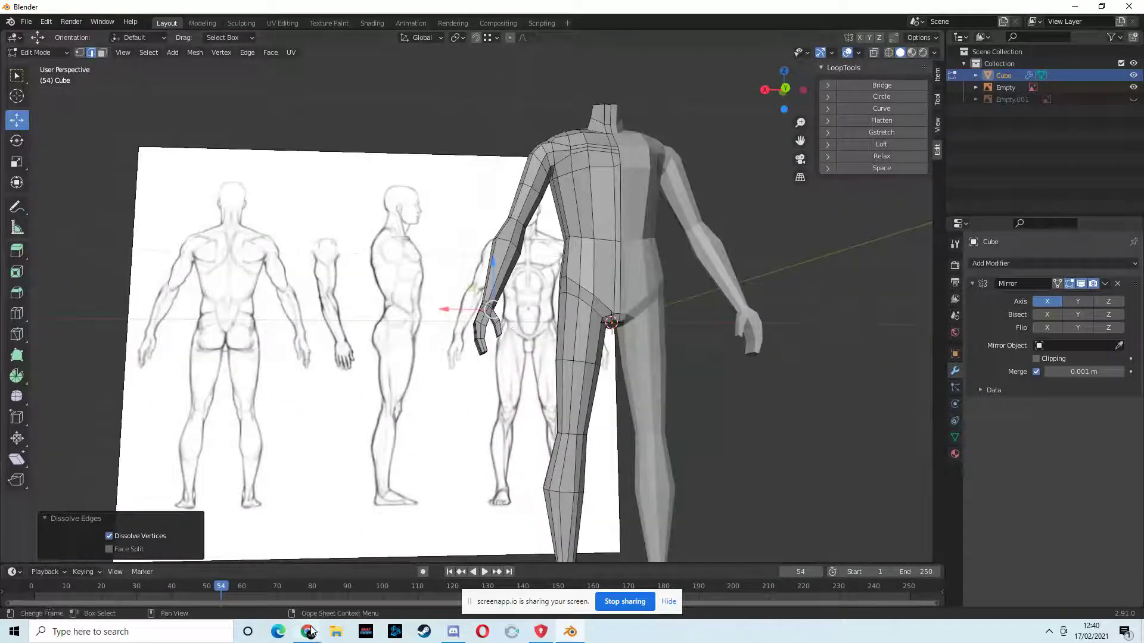
Switch to the browser to check the elapsed recording time, and return to Blender
mouse_move(308, 631)
left_click(267, 567)
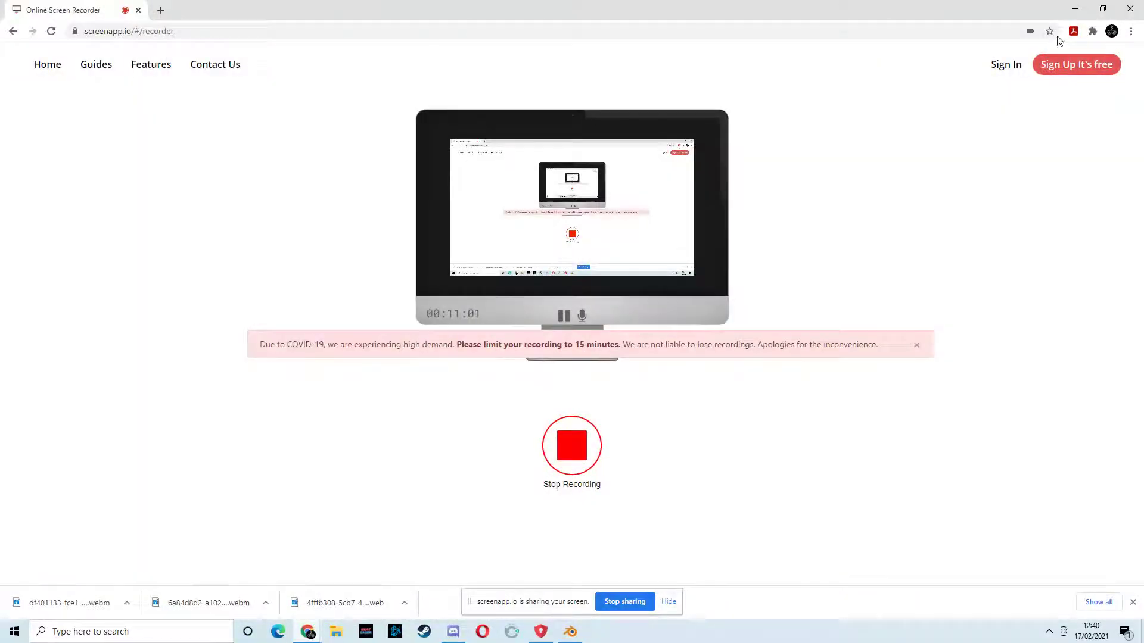
left_click(1075, 9)
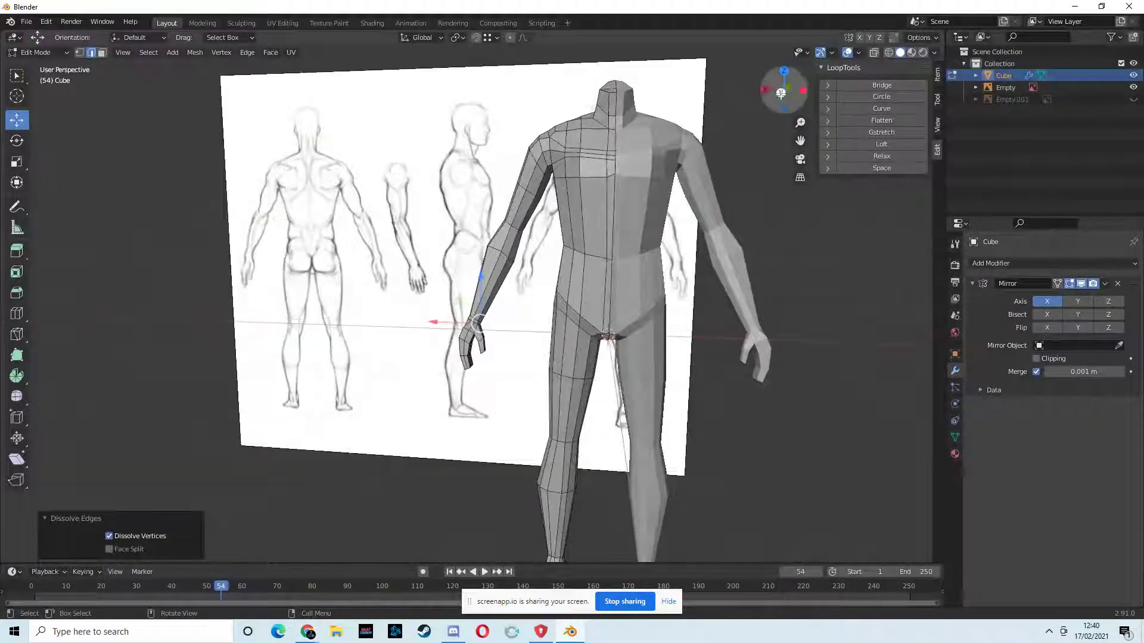
Leave mesh editing for Object Mode in the back view and add a new cube mesh for the head
left_click(781, 93)
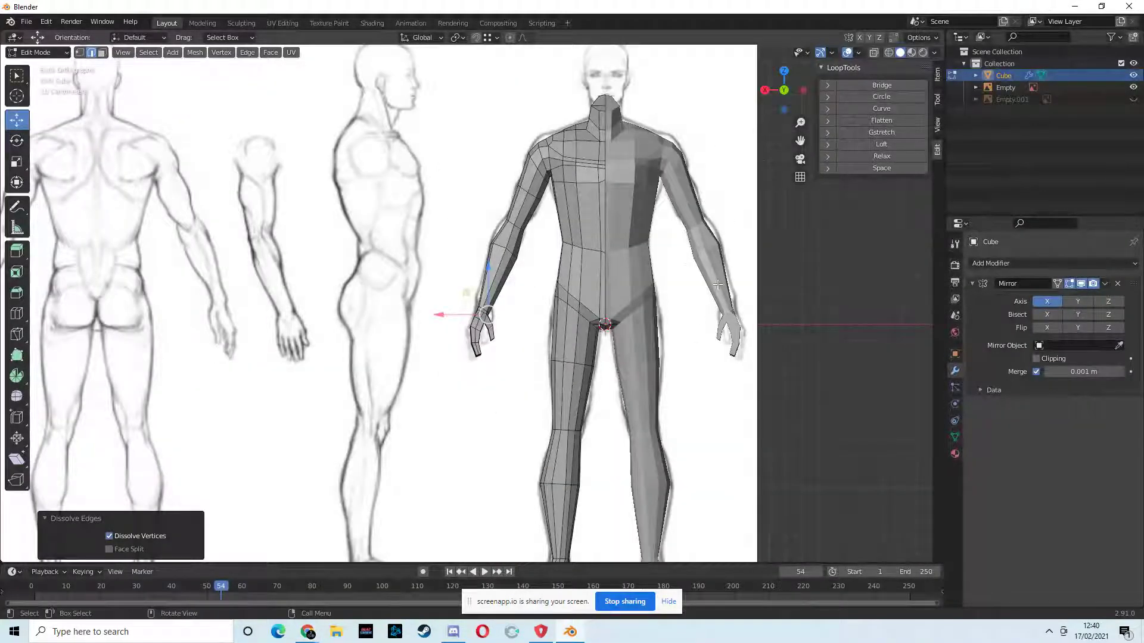
mouse_move(693, 206)
middle_mouse_down("shift")
mouse_move(629, 252)
mouse_move(620, 295)
middle_mouse_up("shift")
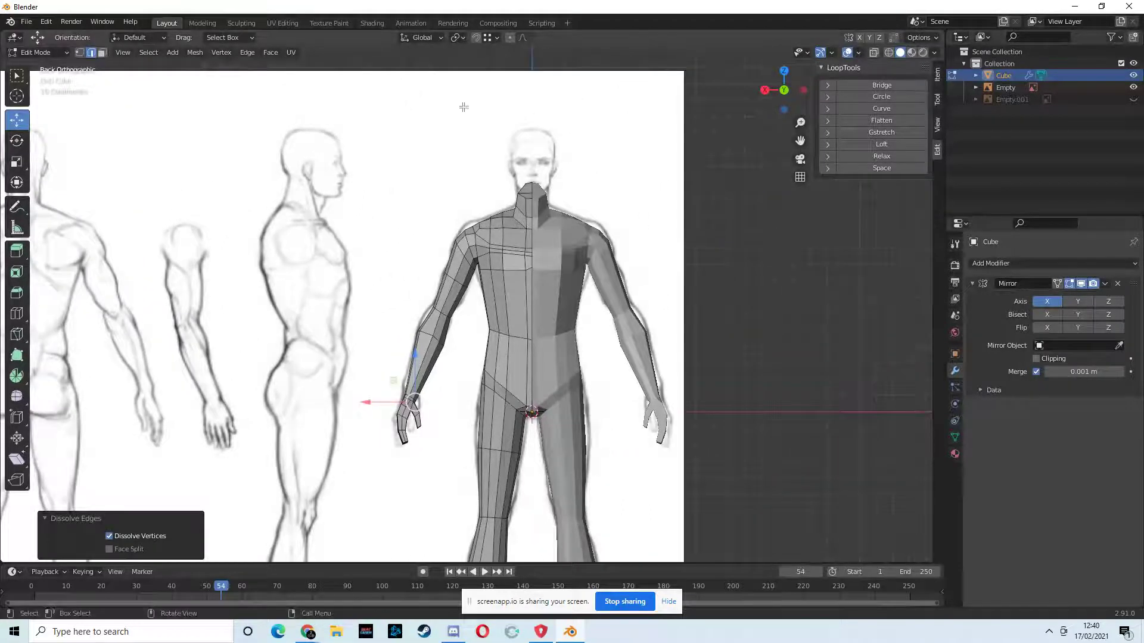
left_click(53, 53)
left_click(52, 70)
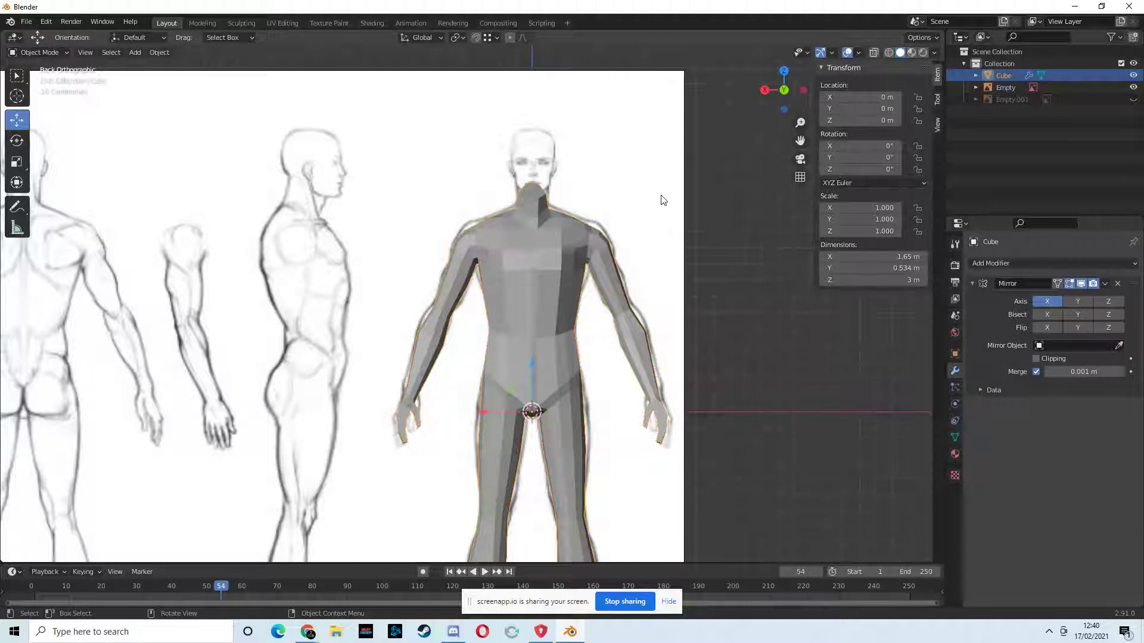
key("shift+a")
mouse_move(627, 77)
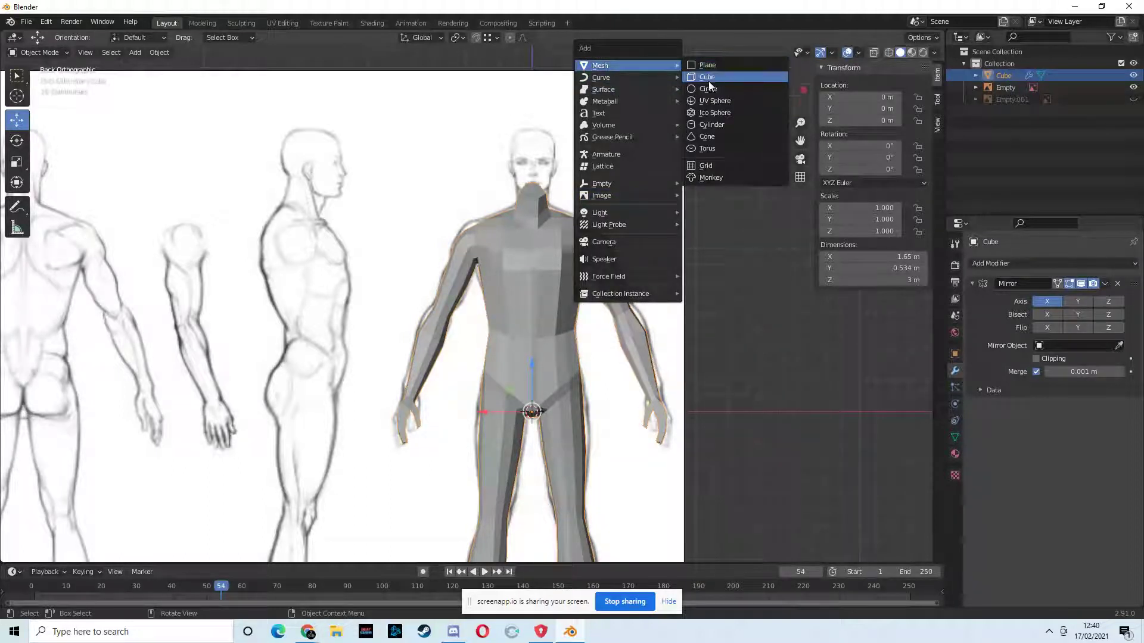
left_click(709, 81)
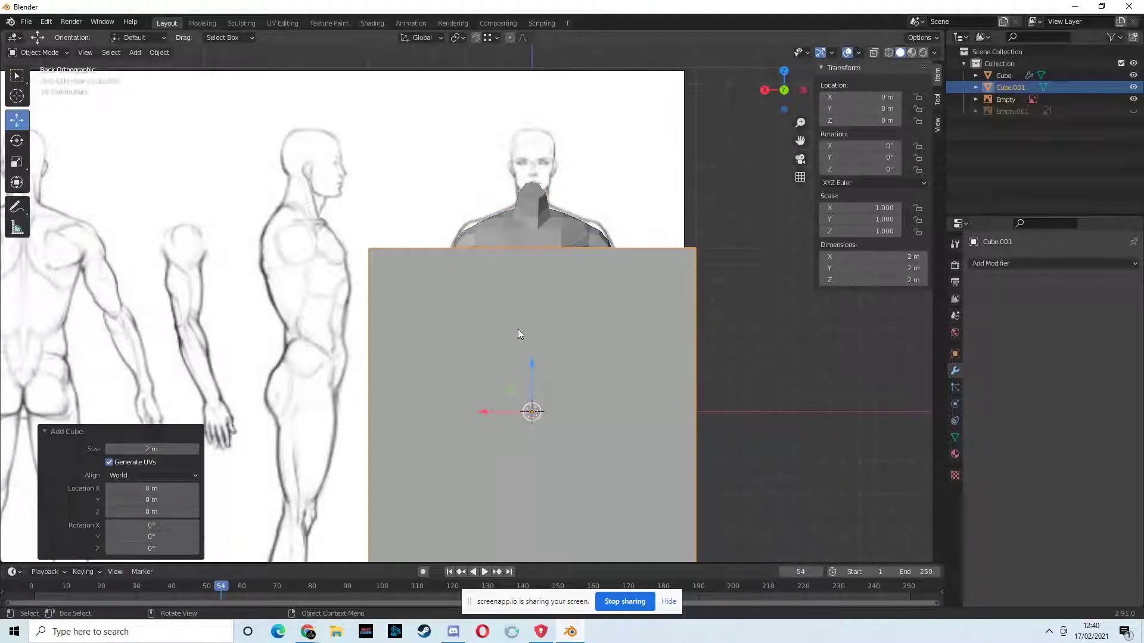
Raise the cube to Z 1.523 m over the reference head and scale it uniformly to about 0.151
left_click_drag(532, 361, 557, 161)
key("s")
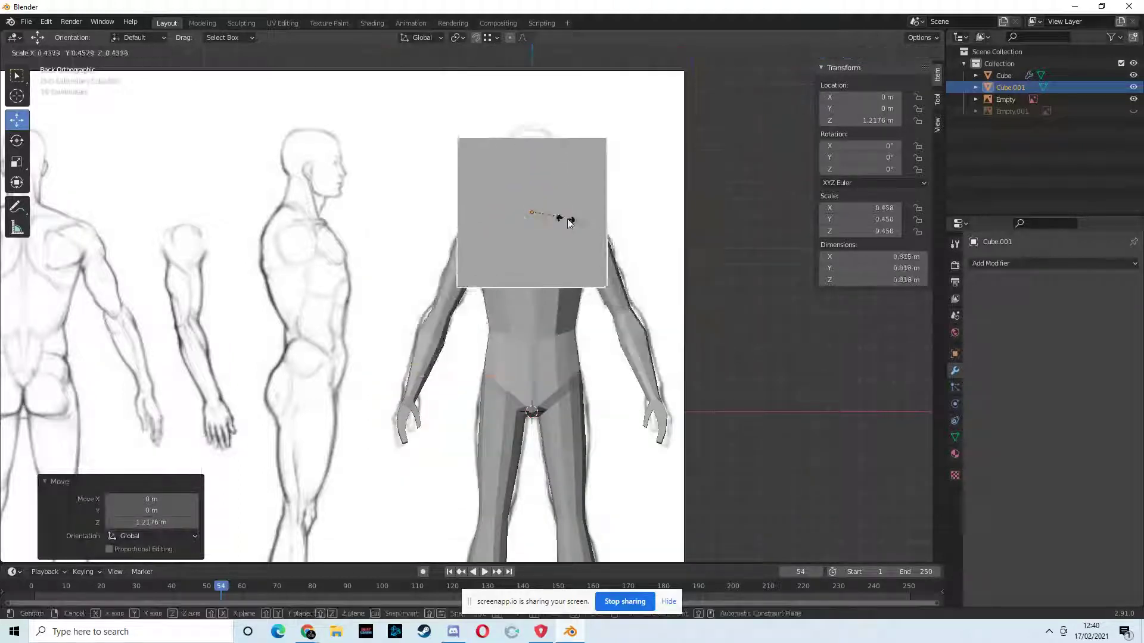
left_click(539, 209)
key("g")
key("z")
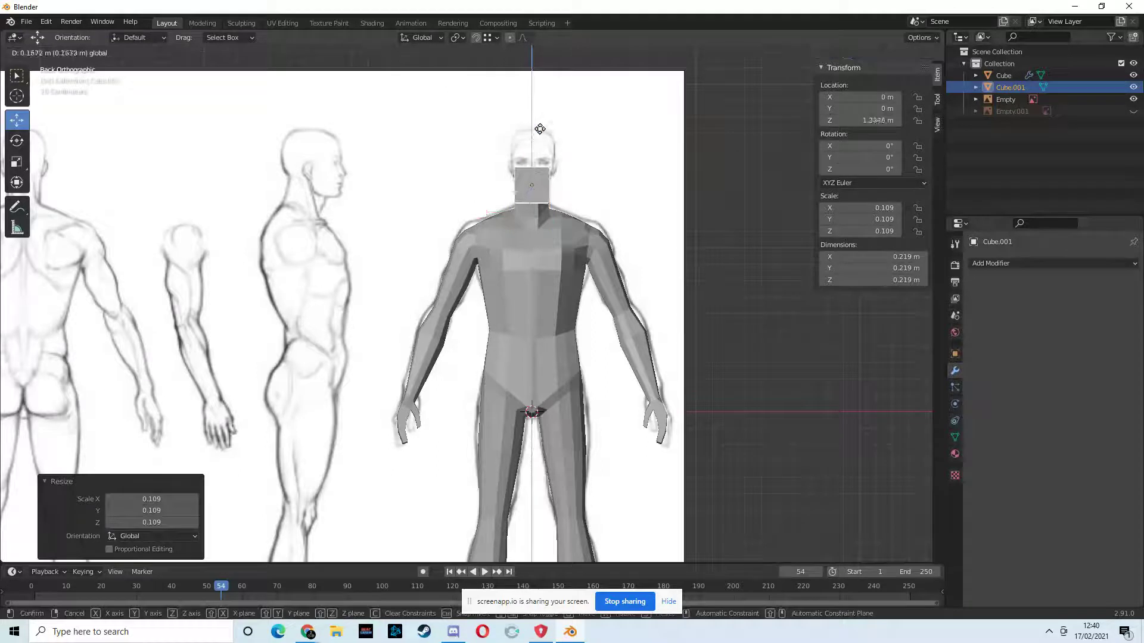
left_click(540, 110)
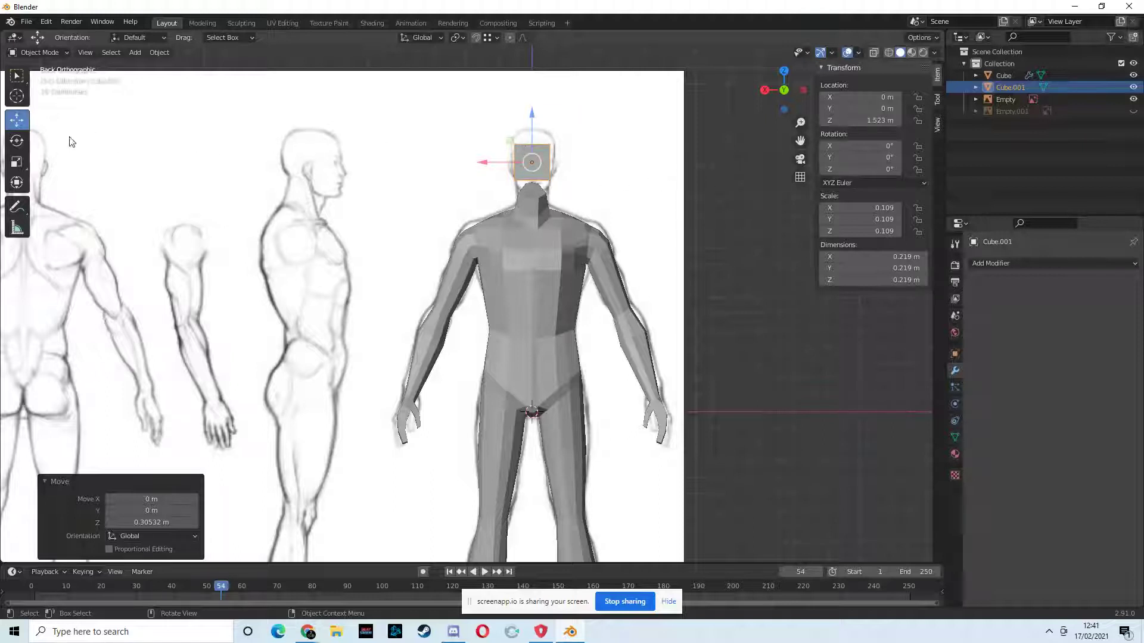
key("s")
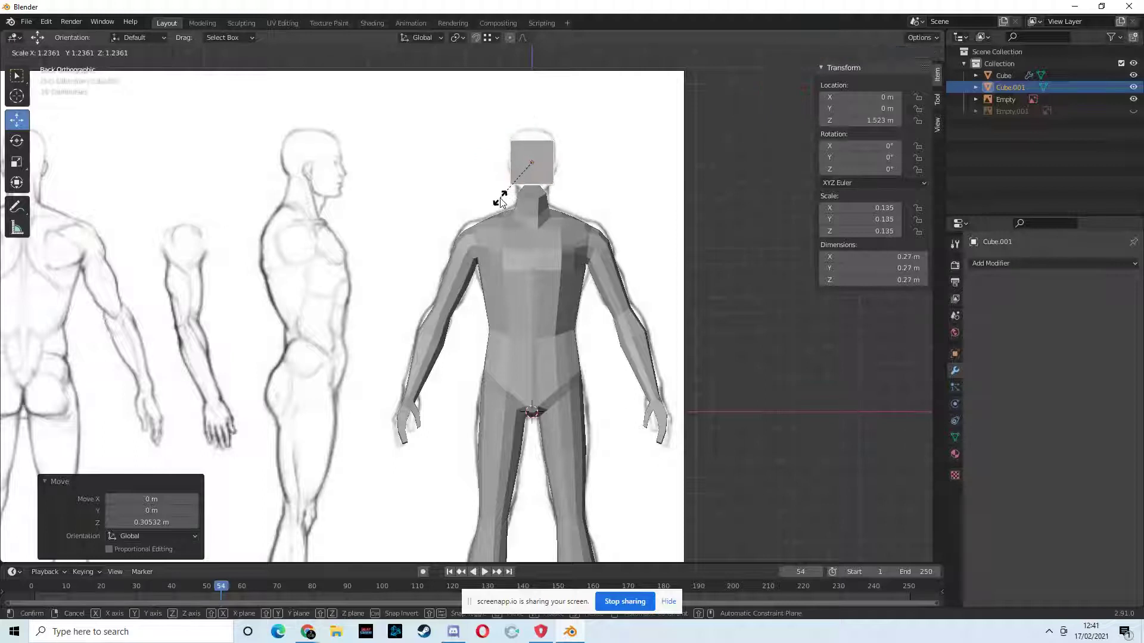
left_click(494, 203)
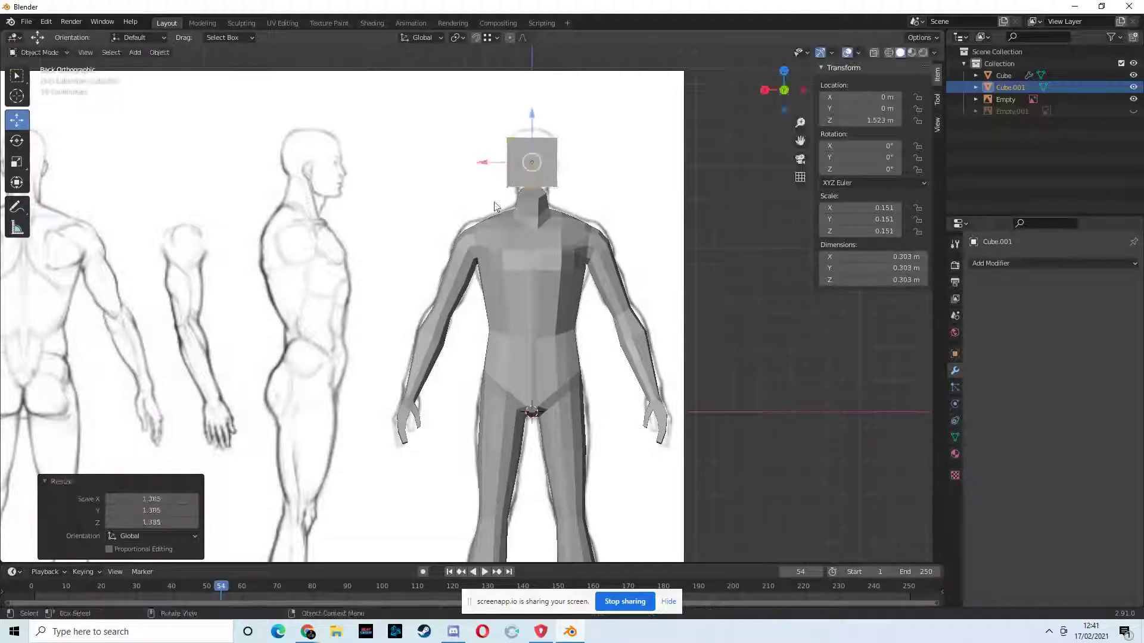
Add a Subdivision Surface modifier to the head cube and set its viewport level to 2
left_click(995, 266)
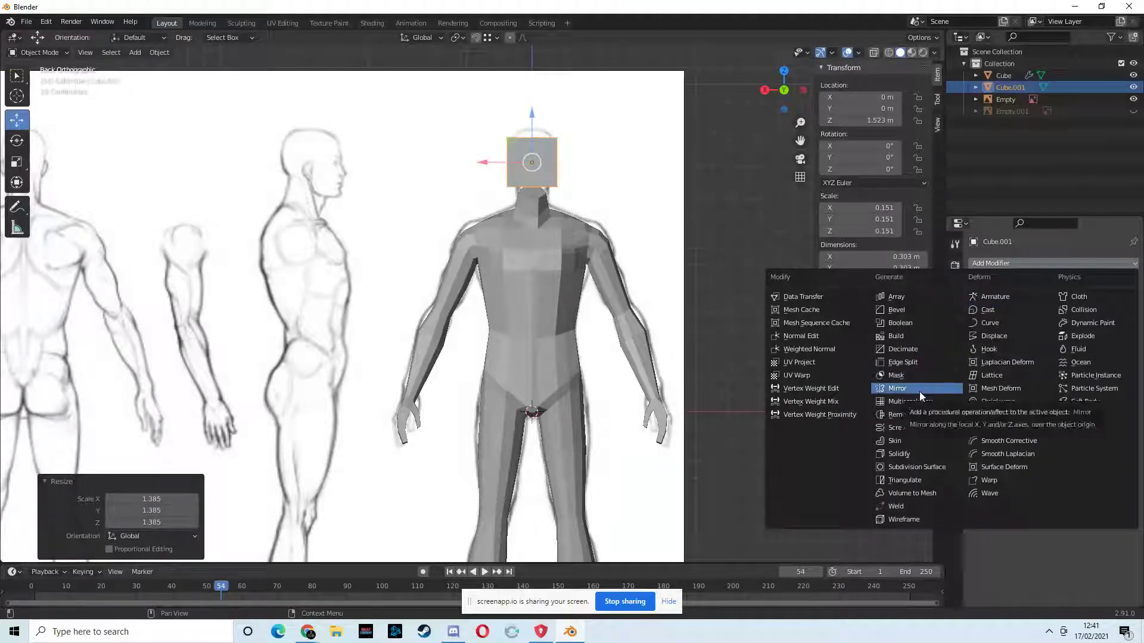
left_click(898, 466)
left_click(1076, 316)
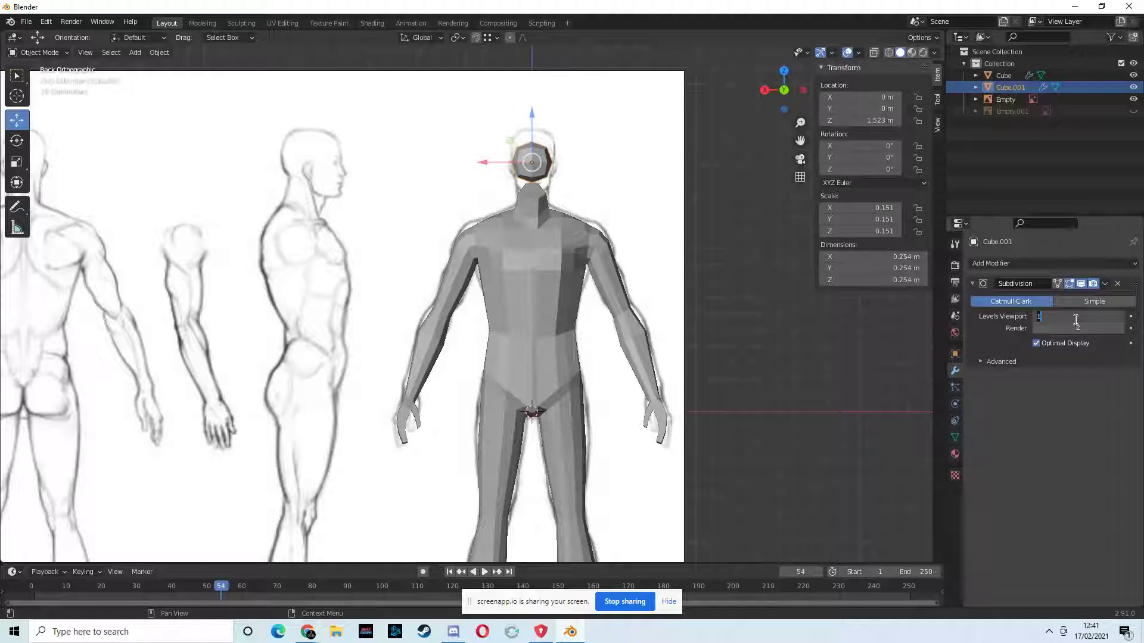
type("2")
key("Return")
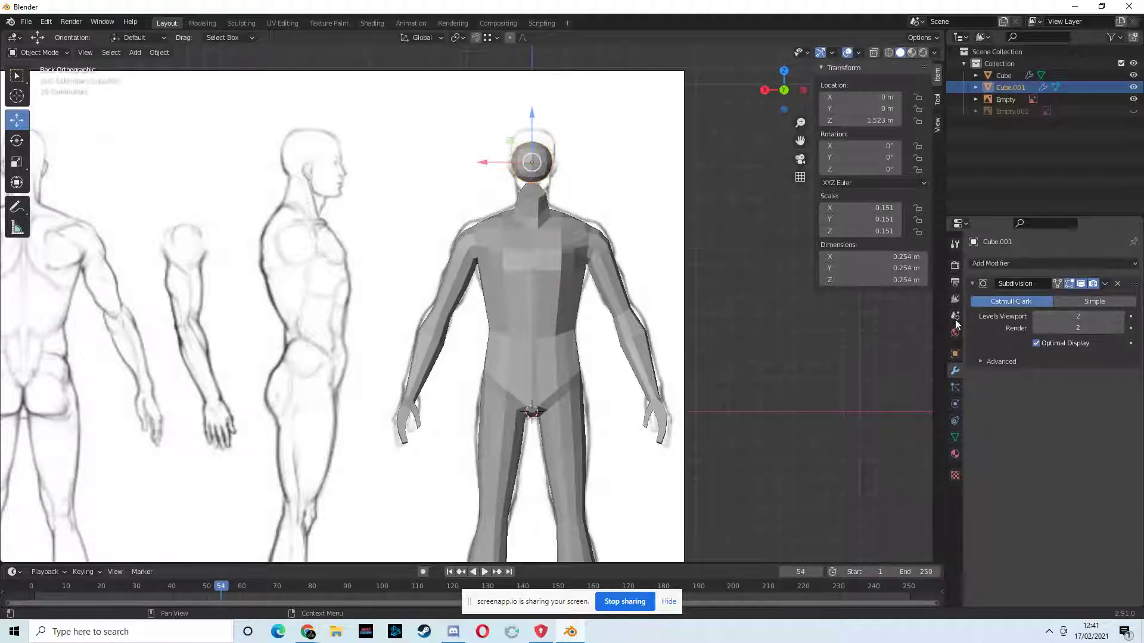
middle_click_drag(577, 199, 726, 122)
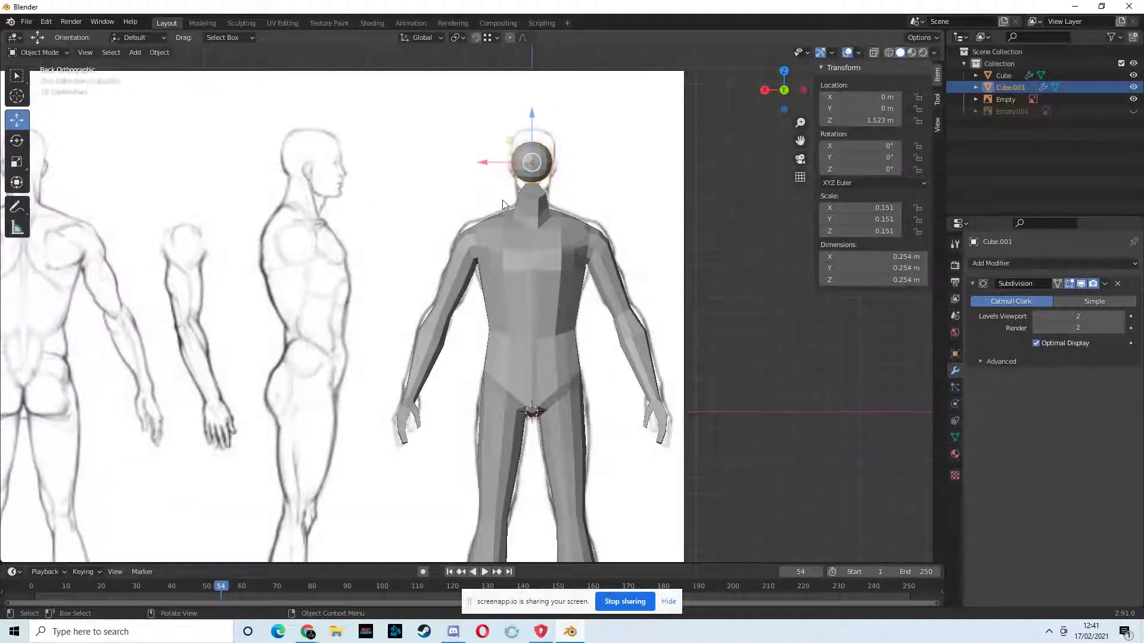
Scale the head cube up uniformly to about 0.233, working in the back view
key("s")
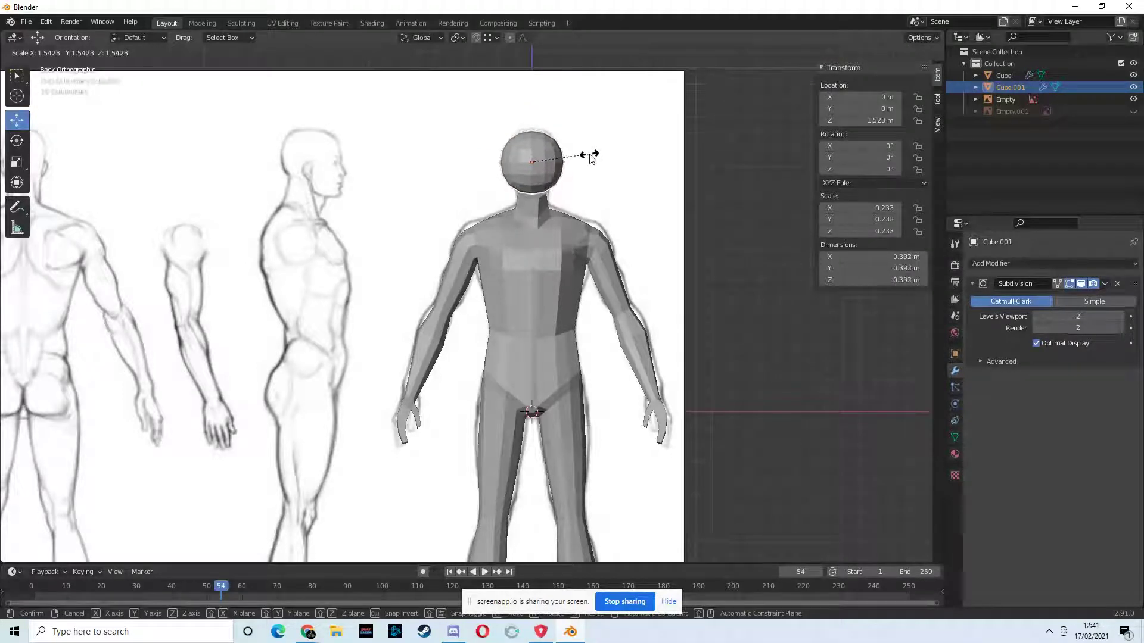
left_click(590, 155)
mouse_move(557, 194)
middle_mouse_down()
mouse_move(564, 214)
mouse_move(460, 214)
mouse_move(568, 209)
middle_mouse_up()
left_click(779, 91)
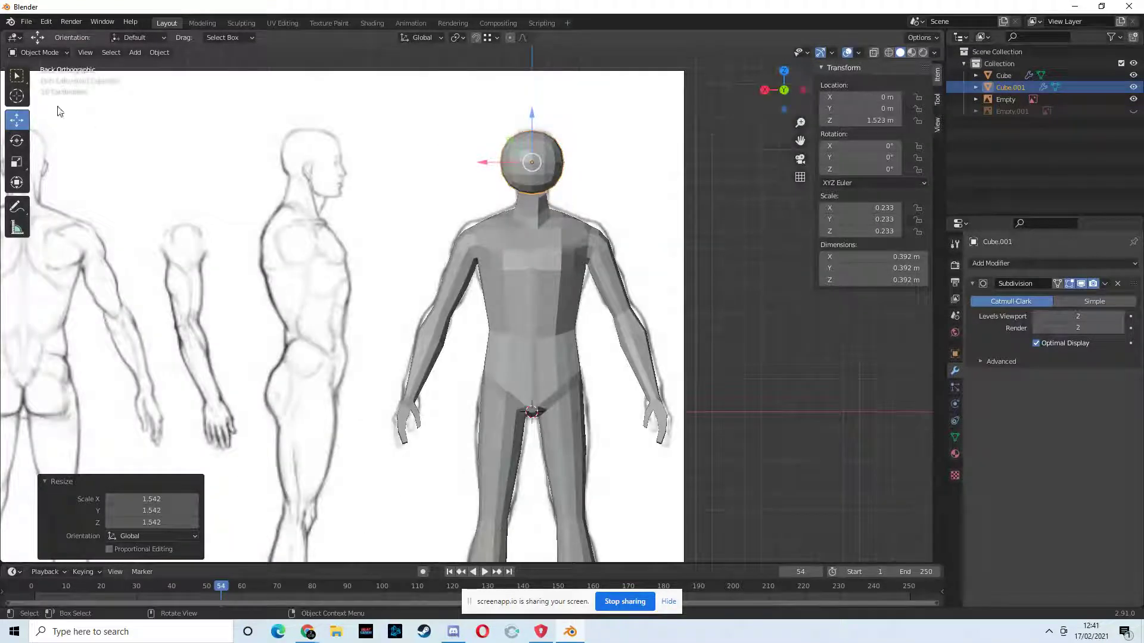
Return the head to Object Mode and apply its Subdivision Surface modifier
left_click(58, 53)
left_click(49, 77)
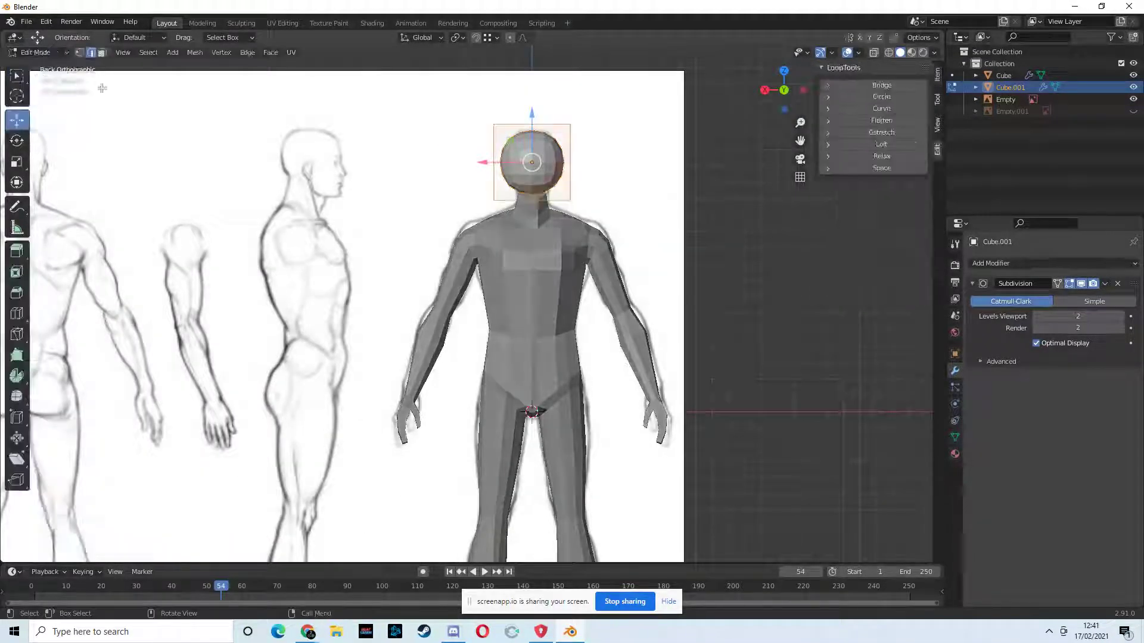
left_click(35, 53)
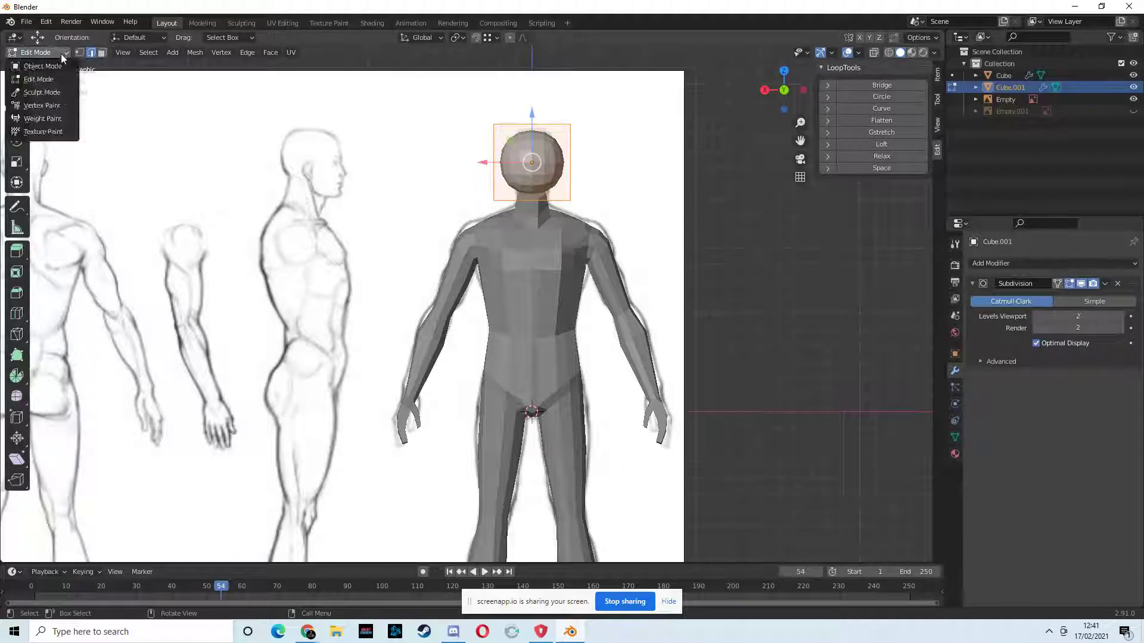
left_click(45, 67)
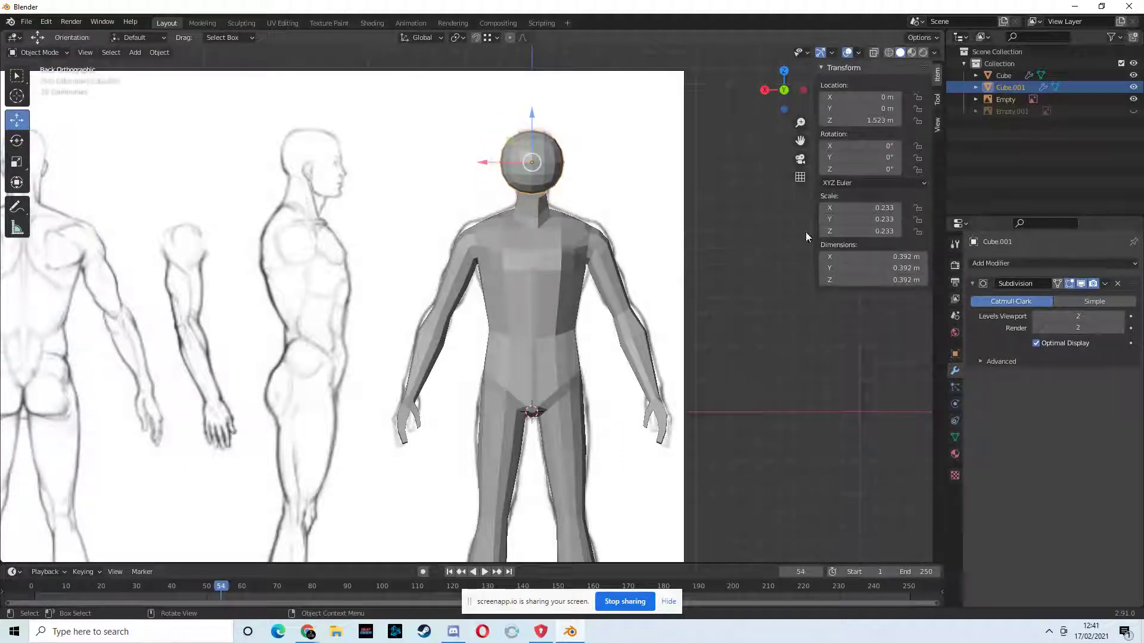
left_click(1104, 285)
left_click(1050, 302)
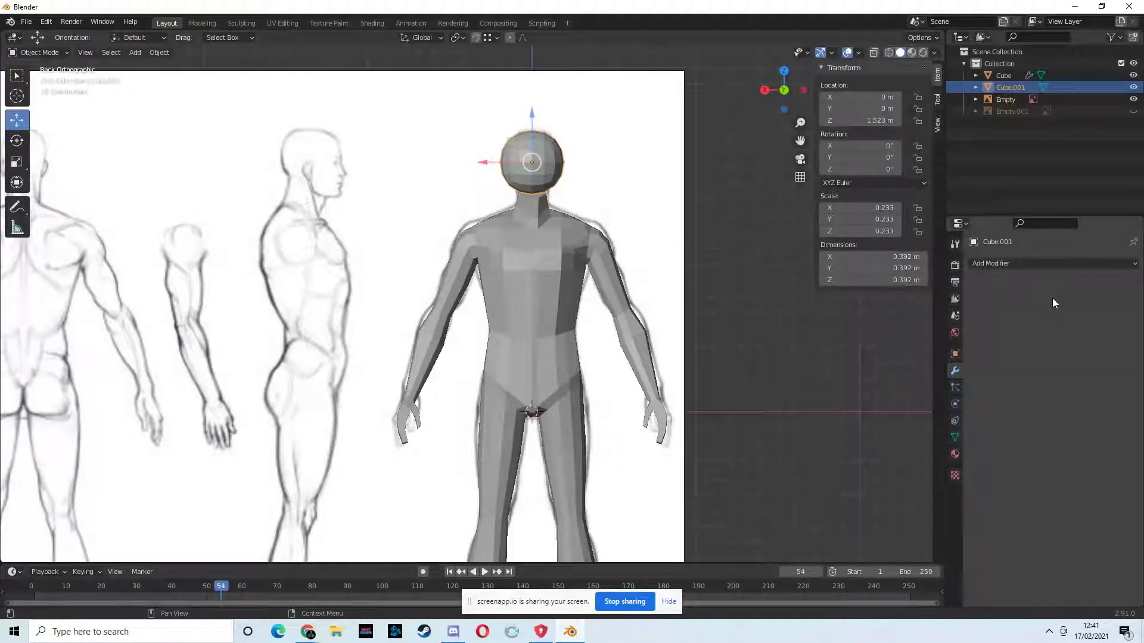
Edit the head mesh with X-ray on and delete the faces of one half up to the centre line
left_click(37, 53)
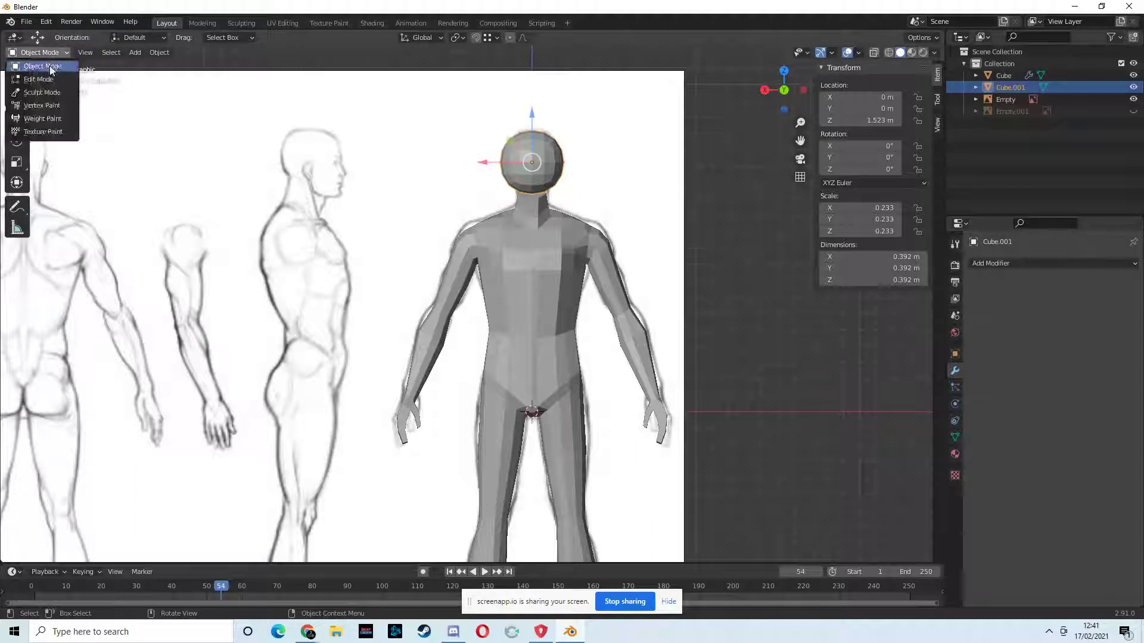
left_click(38, 79)
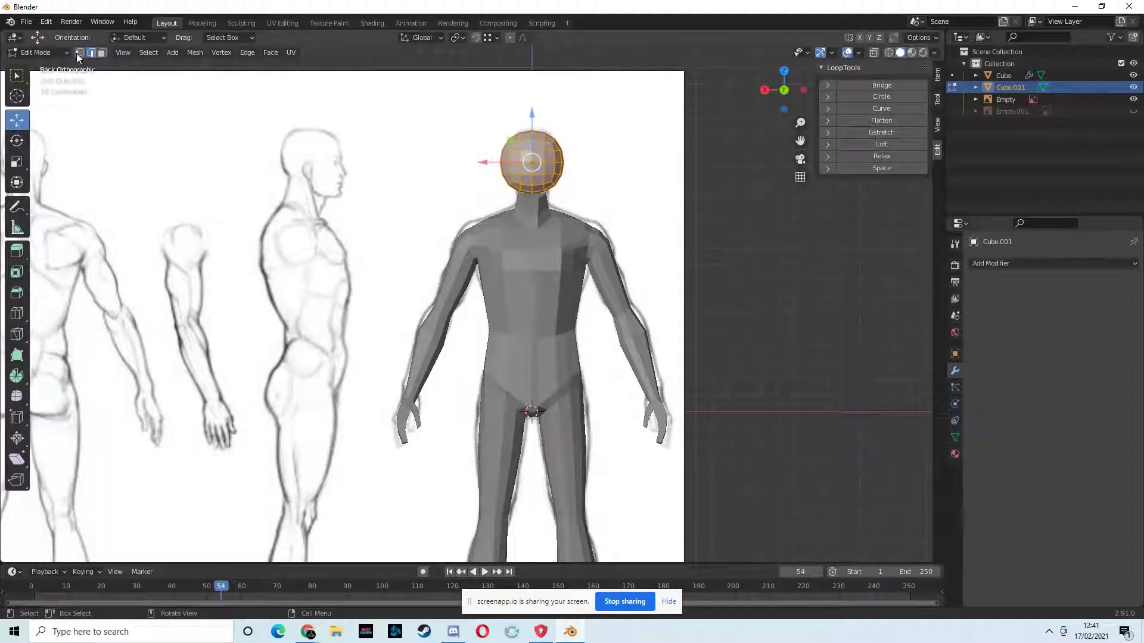
left_click(23, 75)
left_click_drag(469, 108, 532, 229)
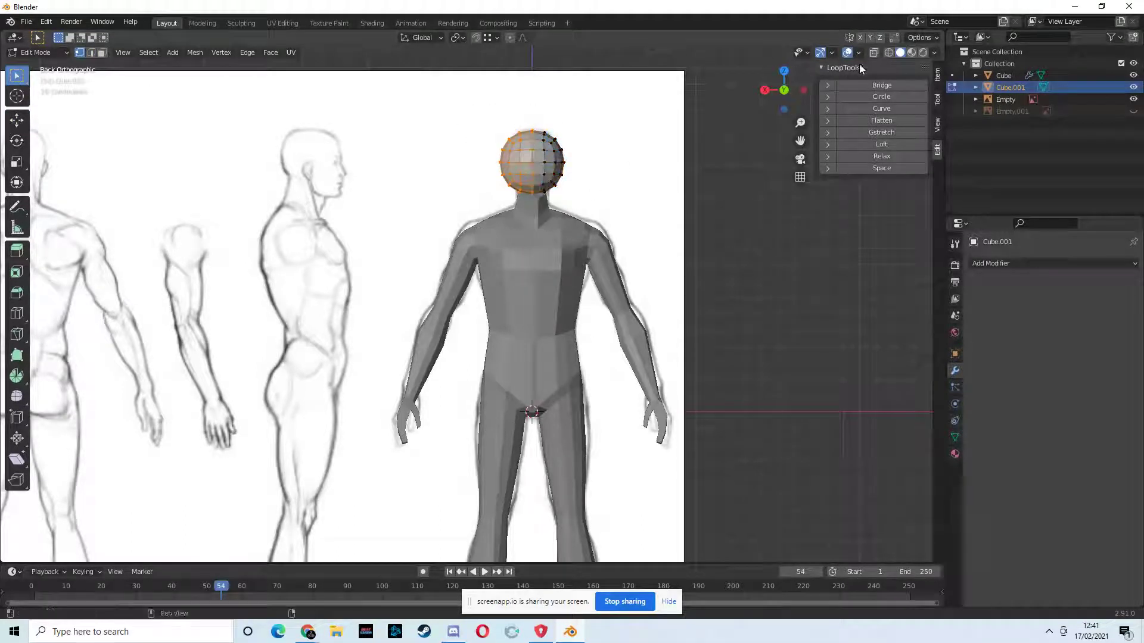
left_click(874, 52)
left_click_drag(444, 111, 534, 237)
key("x")
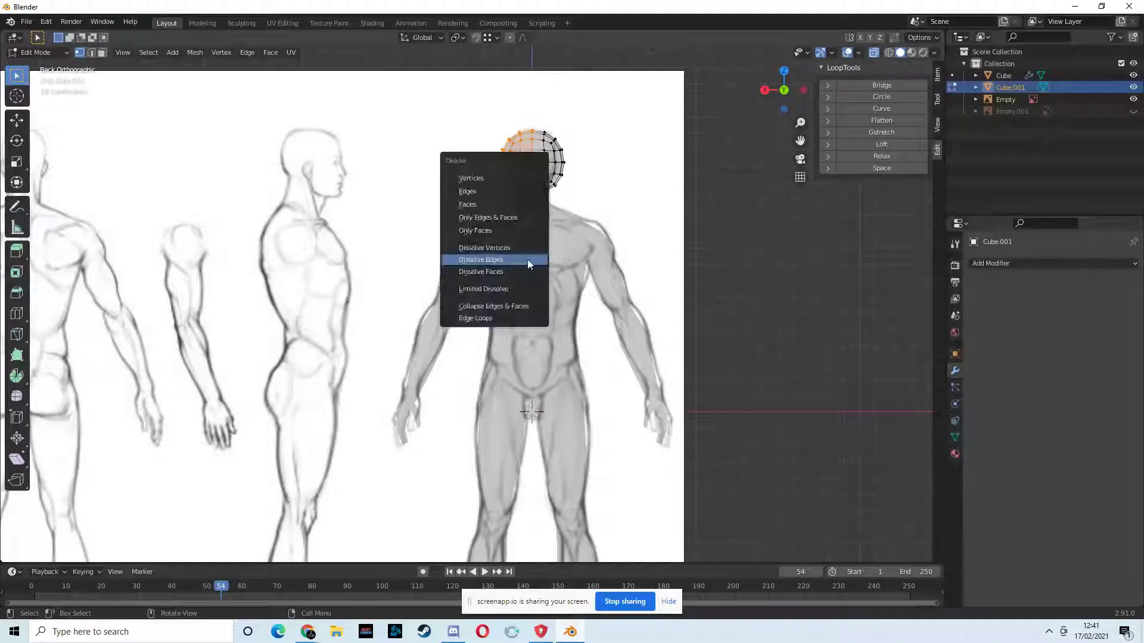
left_click(464, 204)
Add a Mirror modifier on the X axis to the half head
middle_click_drag(464, 204, 637, 250)
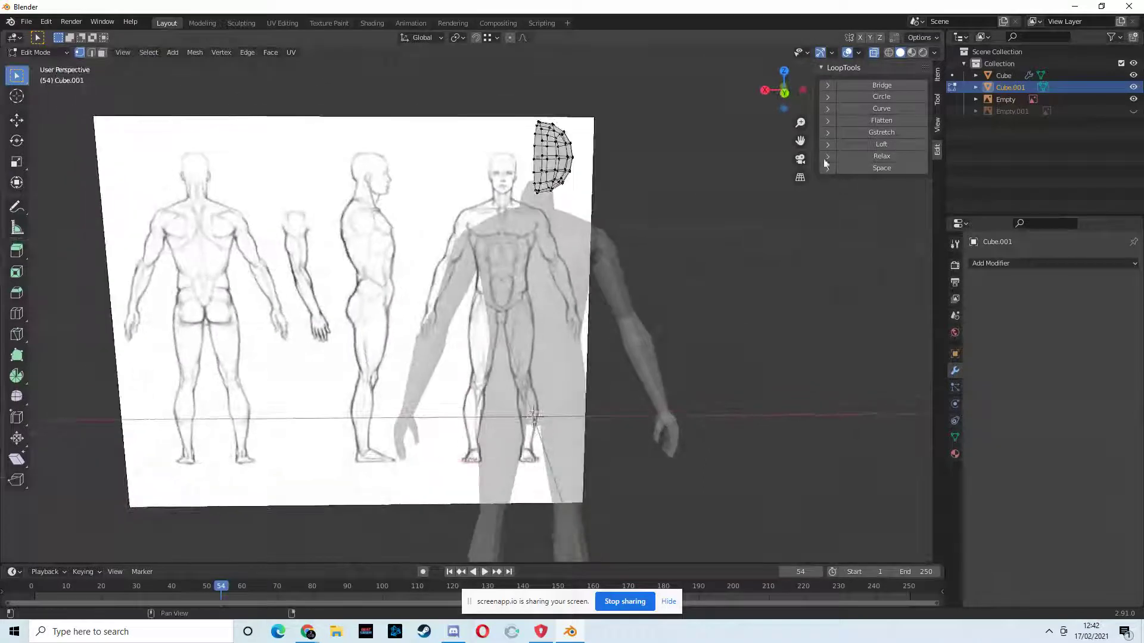
left_click(784, 93)
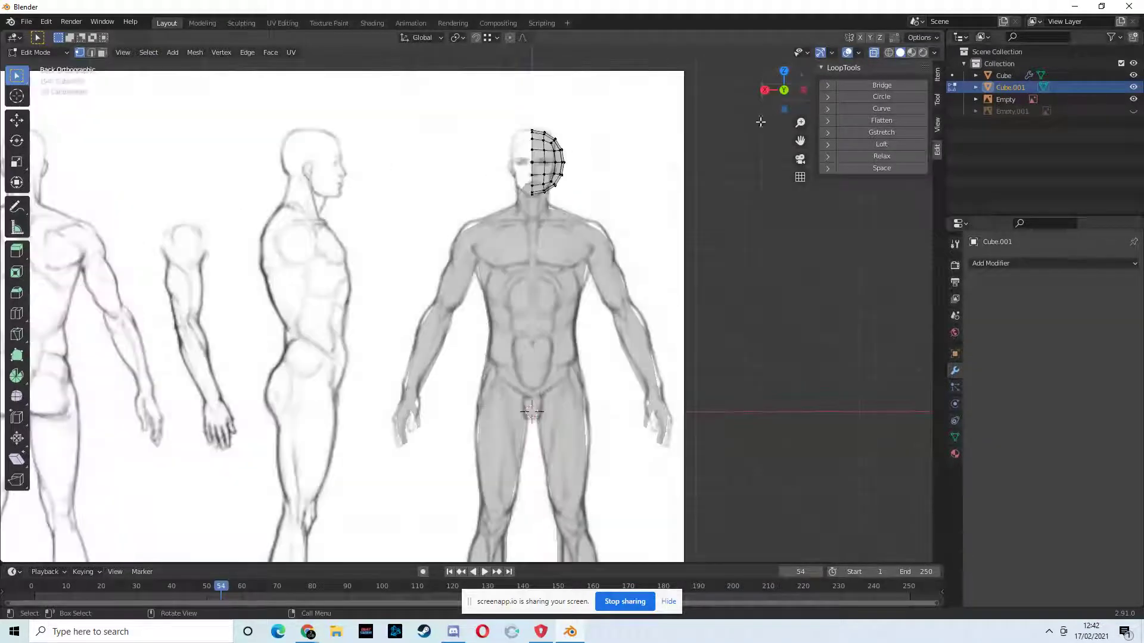
left_click(989, 263)
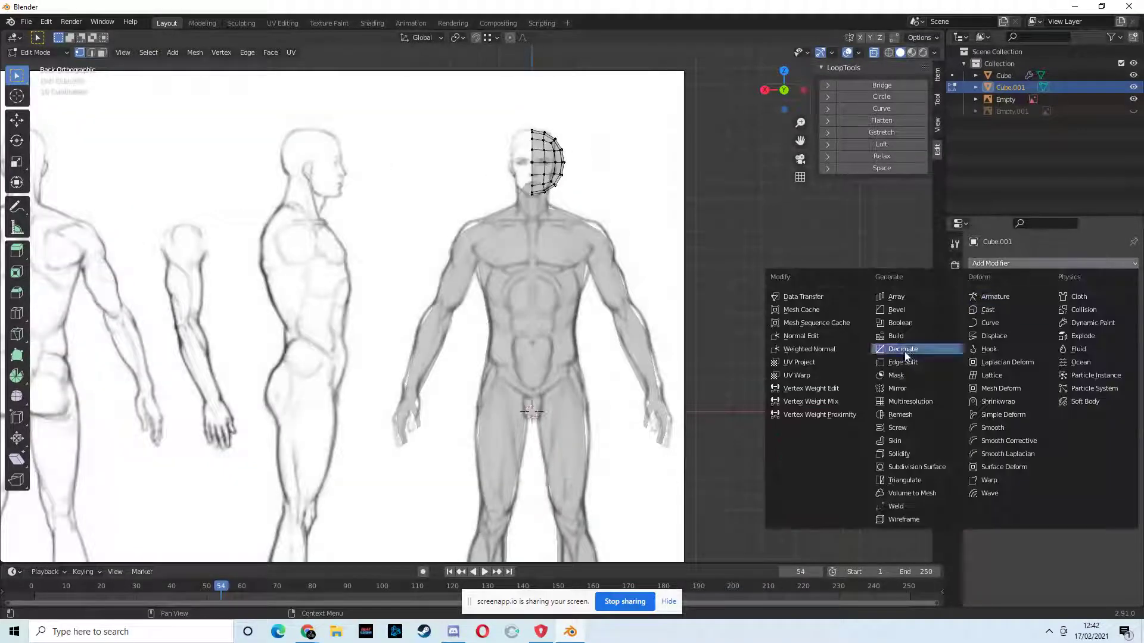
left_click(898, 389)
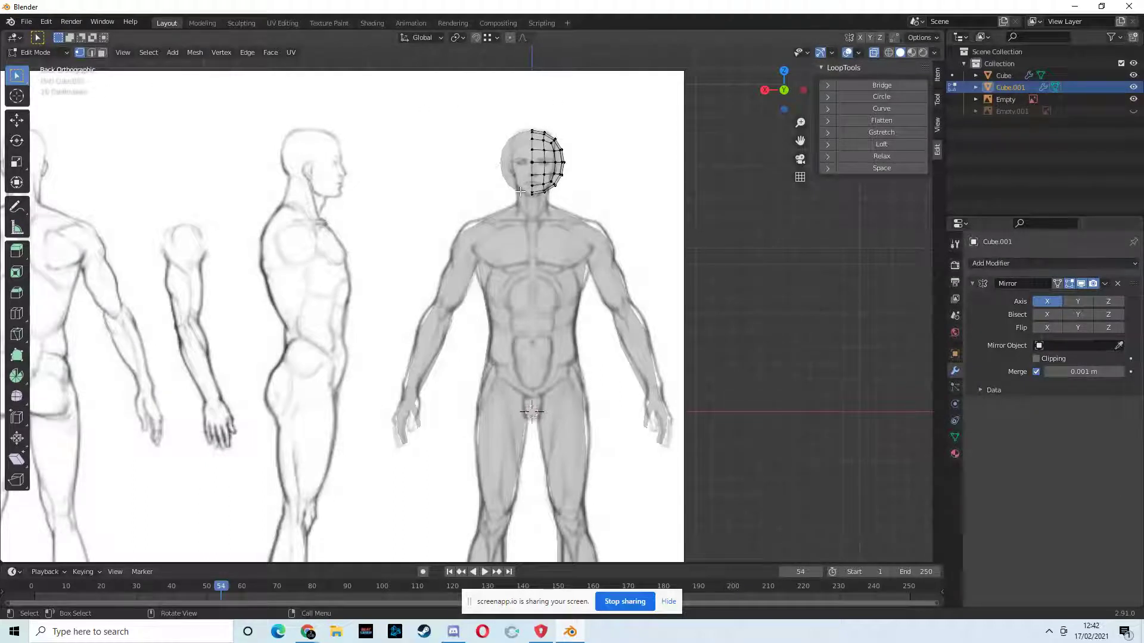
Move all head vertices beside the centre line inward along X to match the reference head's width
scroll(447, 183, "up", 3)
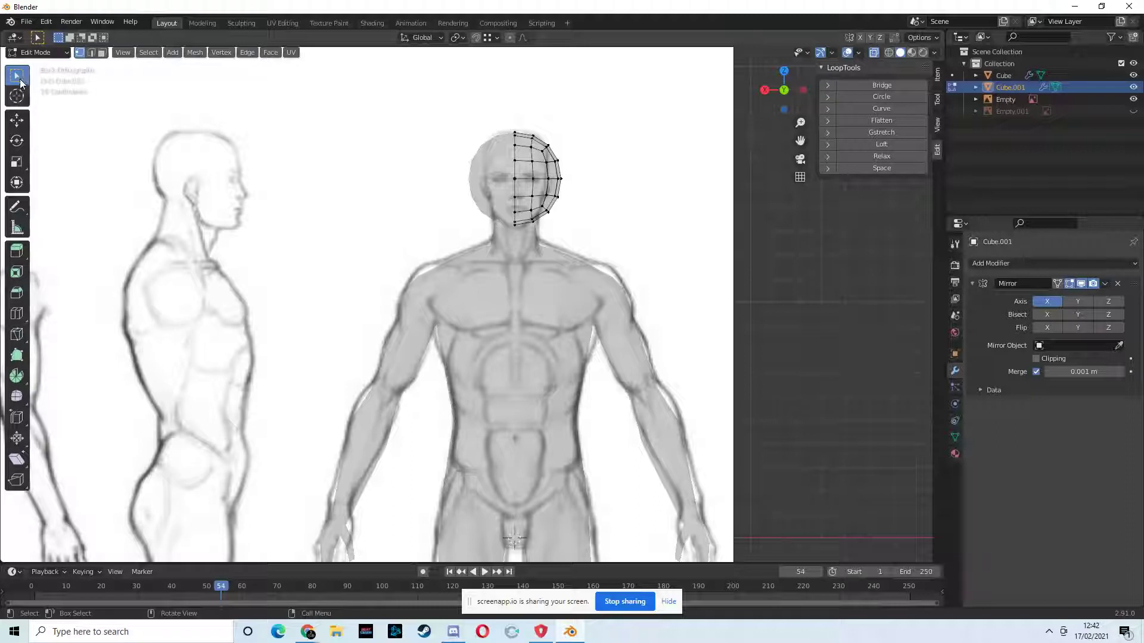
left_click_drag(543, 137, 565, 211)
left_click_drag(530, 134, 583, 238)
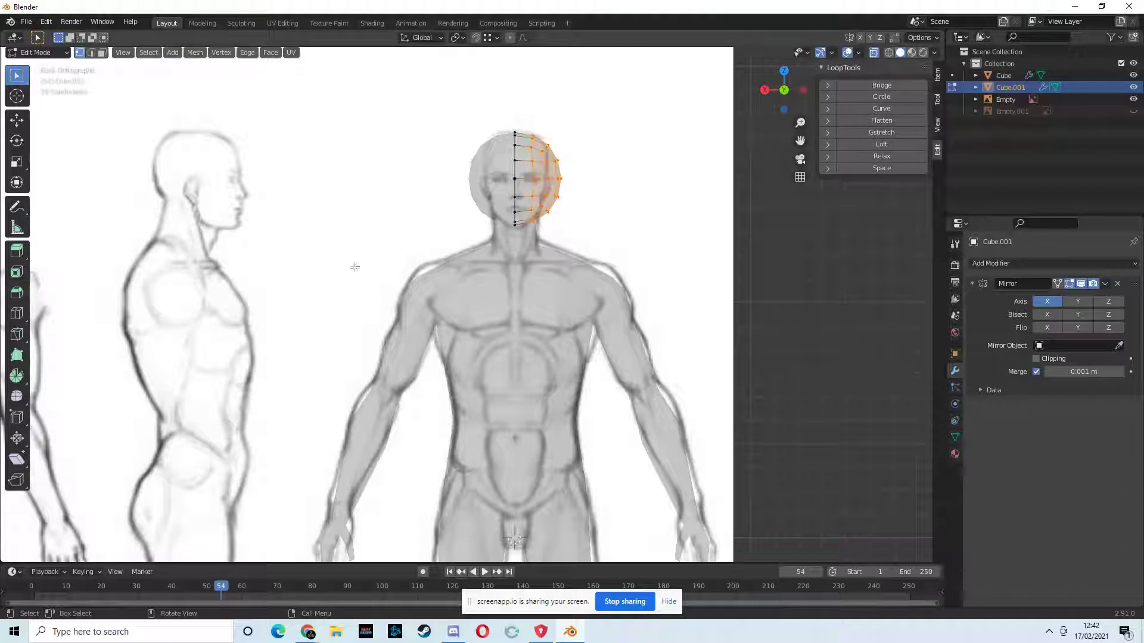
left_click(21, 122)
left_click(495, 178)
left_click_drag(524, 127, 567, 237)
key("g")
key("x")
left_click_drag(493, 174, 490, 174)
left_click(635, 143)
Adjust the crown, cheek and side vertices to the front head outline, lowering the chin vertices about 0.018 m
left_click_drag(511, 127, 534, 155)
left_click(552, 141)
left_click(572, 175)
left_click_drag(510, 190, 553, 198)
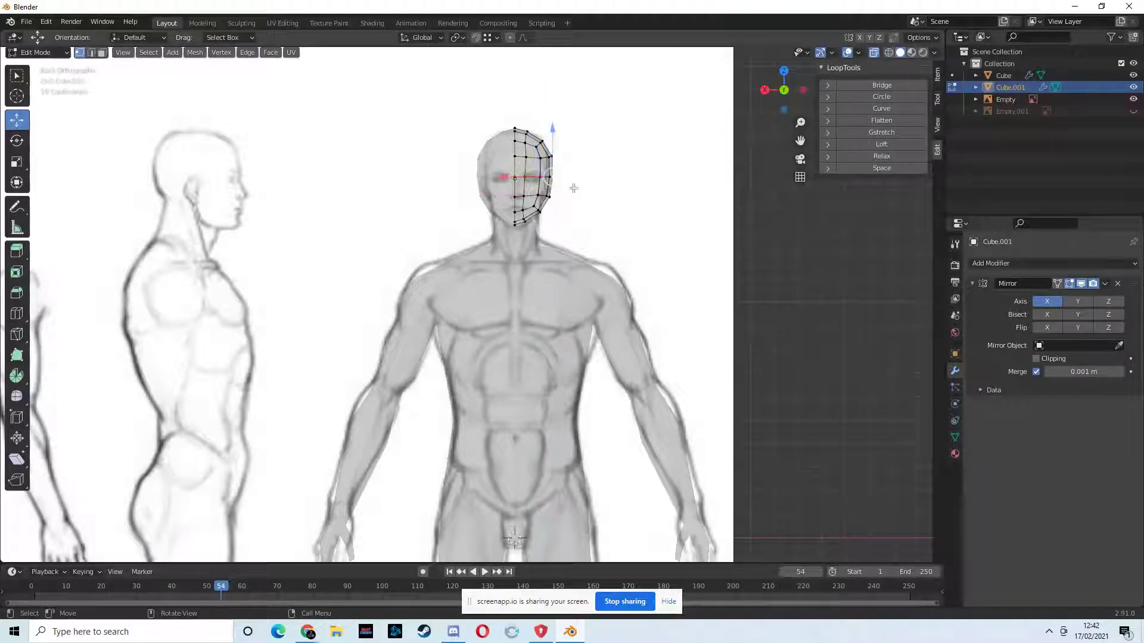
mouse_move(505, 204)
left_mouse_down()
mouse_move(543, 230)
mouse_move(517, 195)
left_mouse_up()
left_click(583, 230)
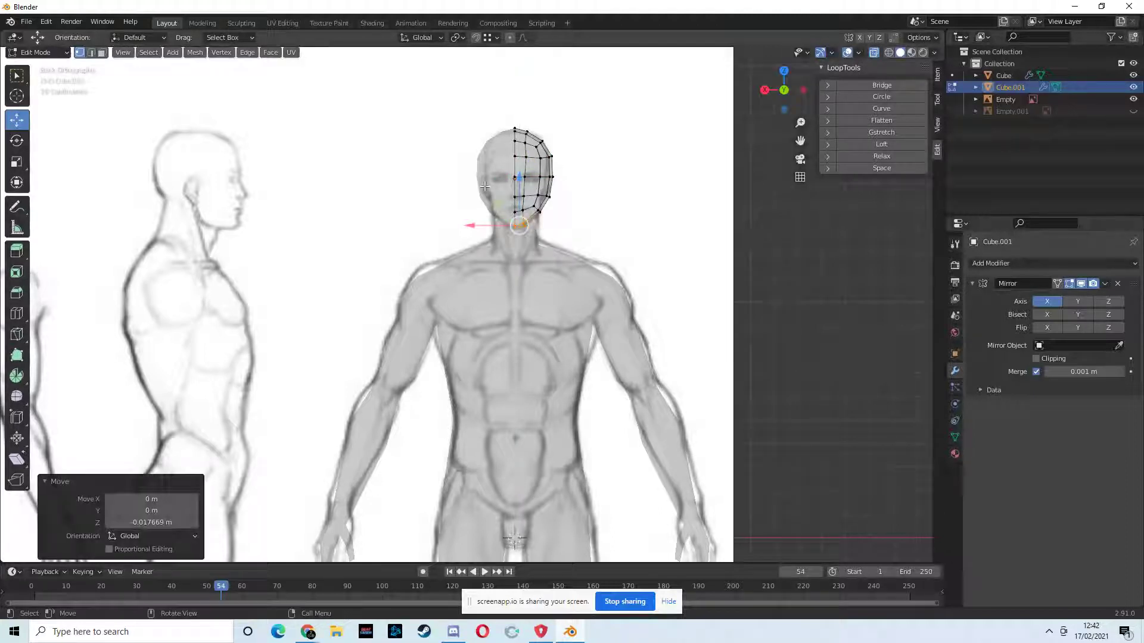
left_click_drag(559, 145, 539, 213)
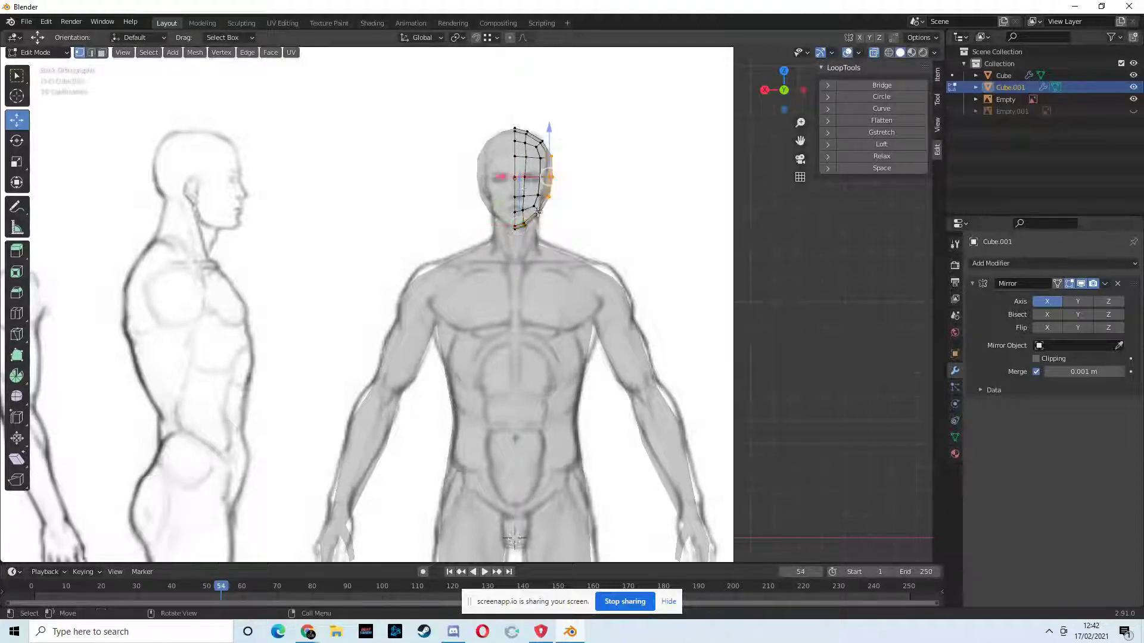
left_click_drag(512, 176, 514, 176)
Show the hidden Empty.001 reference image and frame the head over its profile in the right orthographic view
mouse_move(514, 176)
middle_mouse_down()
mouse_move(524, 207)
mouse_move(523, 184)
middle_mouse_up()
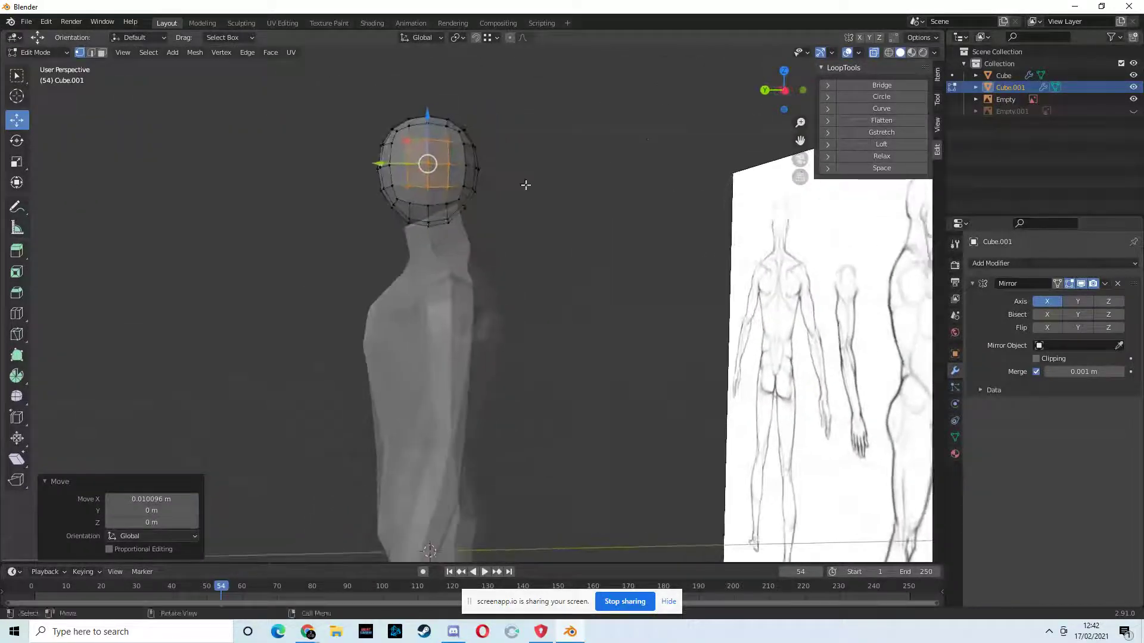
left_click(784, 92)
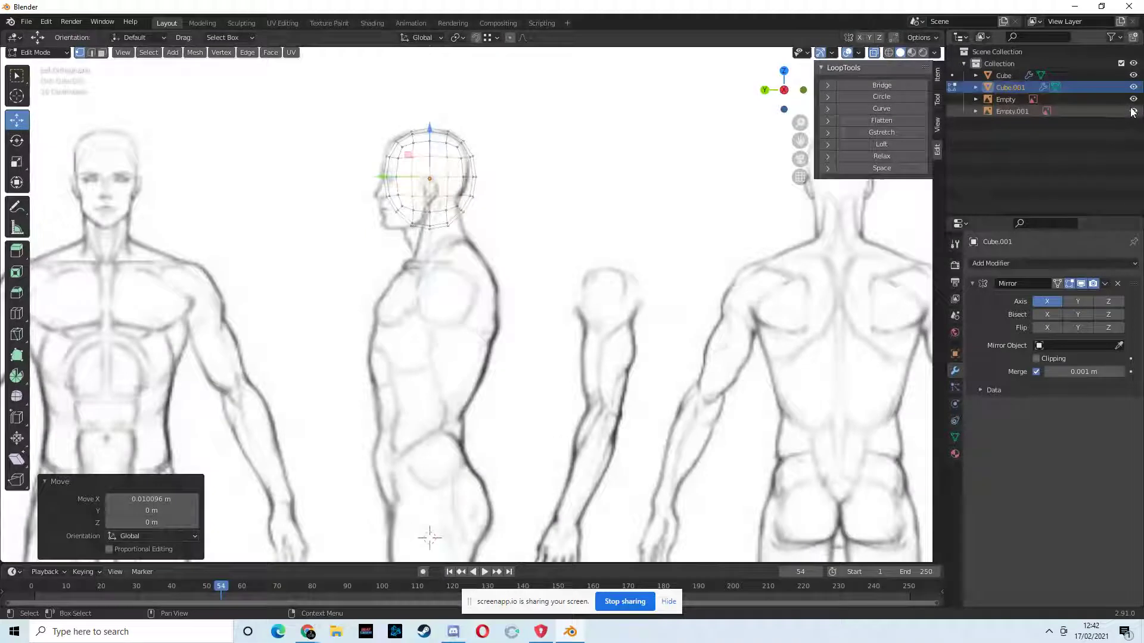
left_click(536, 173)
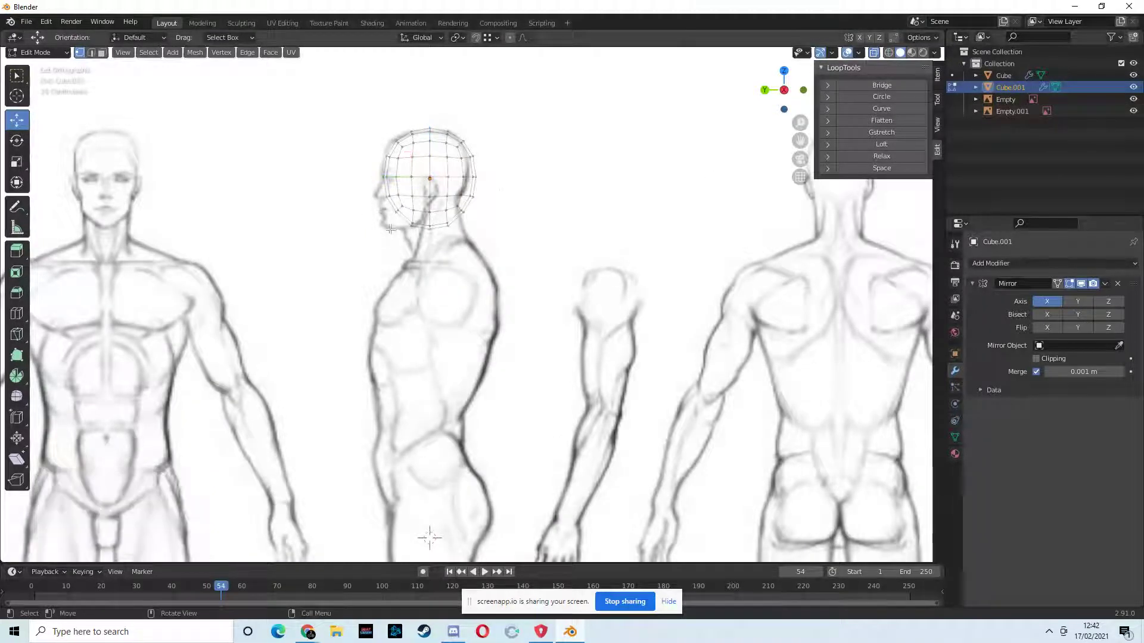
left_click_drag(367, 207, 405, 219)
left_click_drag(386, 205, 383, 208)
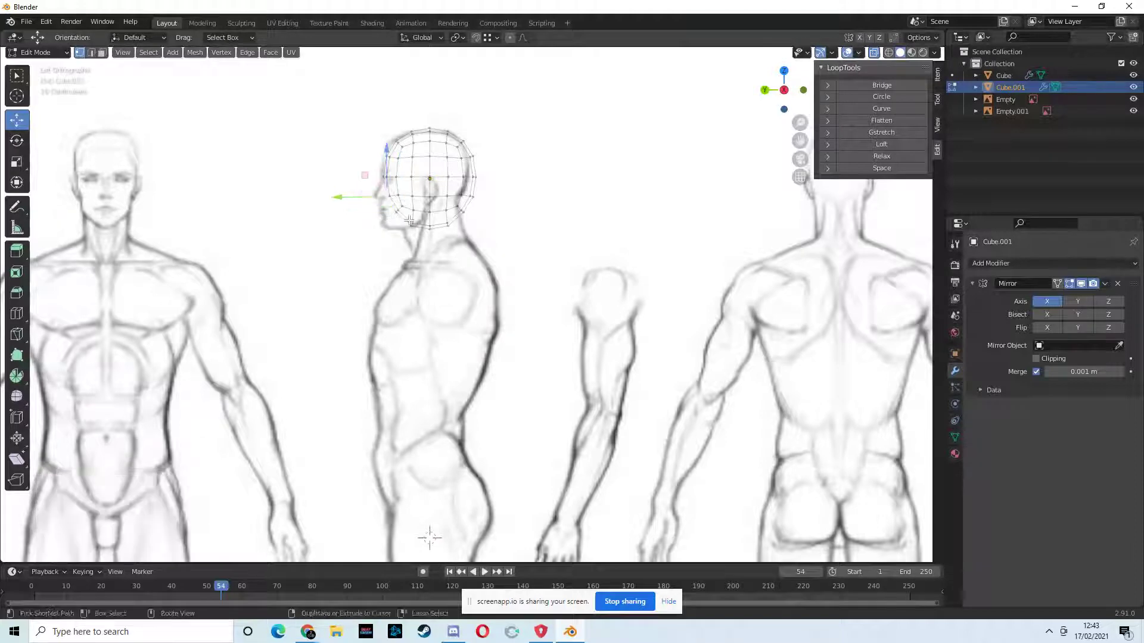
left_click(784, 90)
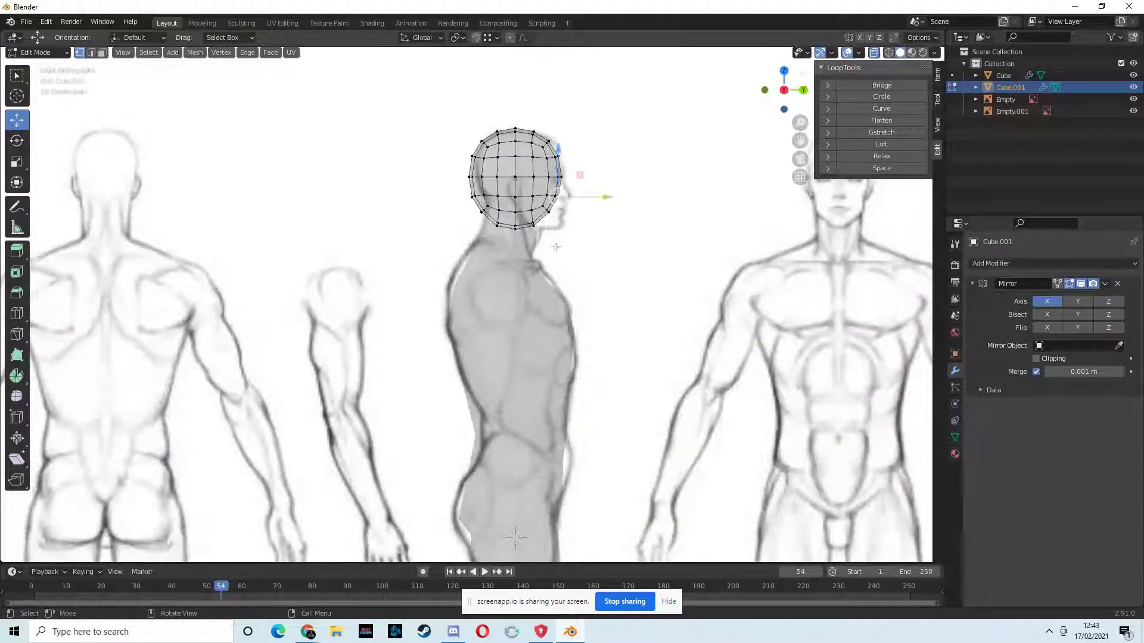
scroll(572, 238, "up", 1)
middle_click_drag(625, 220, 581, 263, "shift")
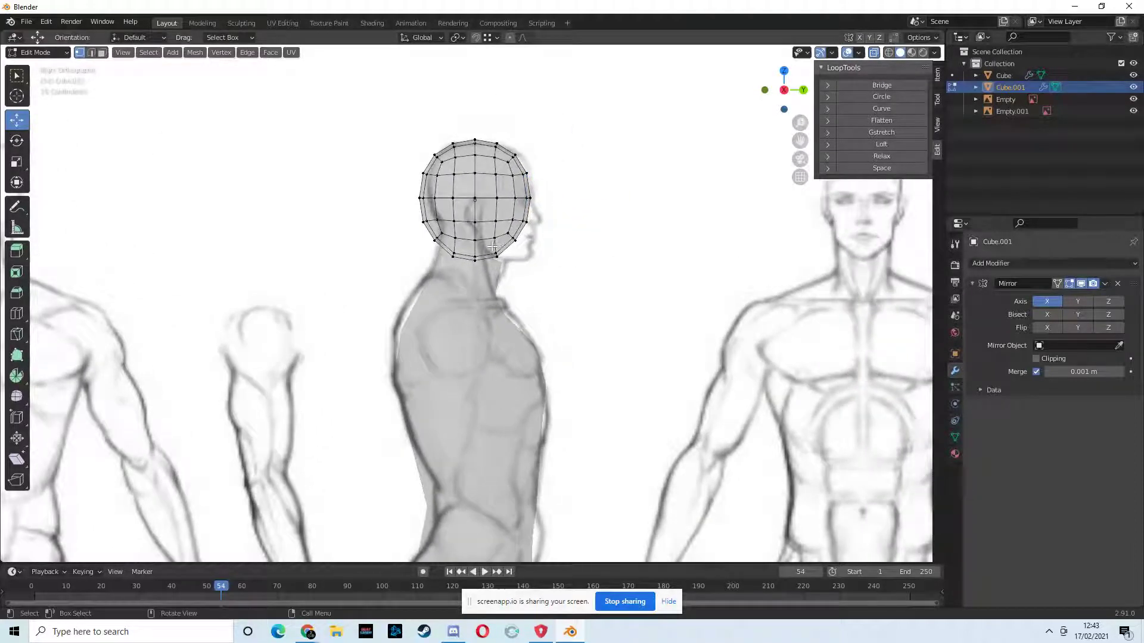
Pull the lower face vertices forward about 0.076 m along Y and shape the chin to the profile drawing
left_click_drag(487, 226, 566, 245)
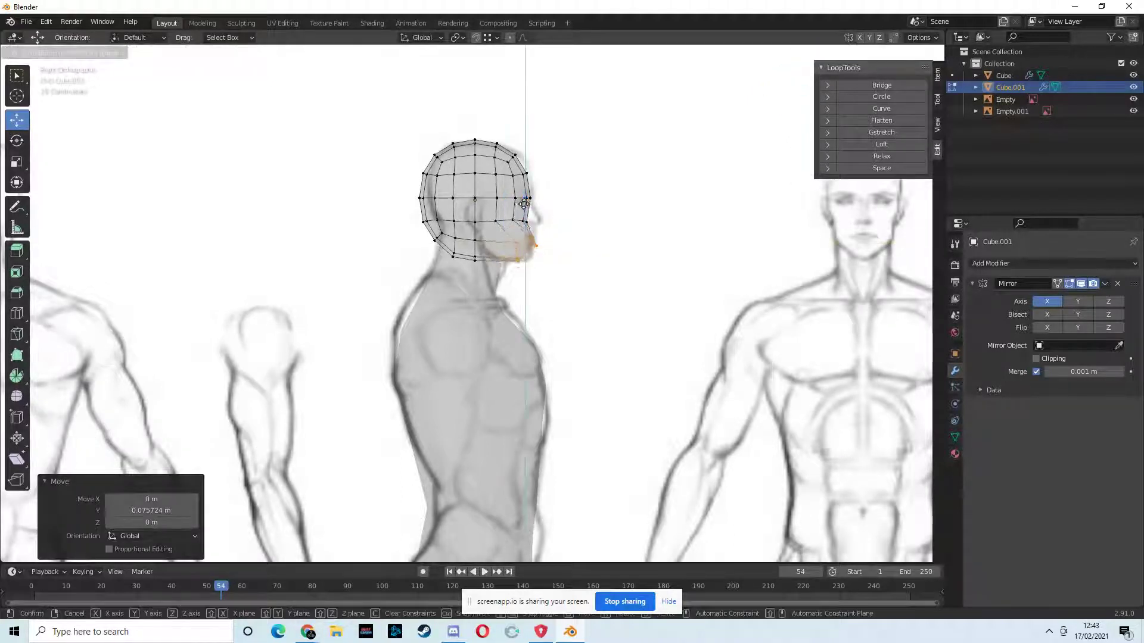
left_click_drag(523, 203, 523, 203)
left_click(590, 243)
left_click_drag(541, 257, 562, 222)
left_click(609, 216)
left_click(644, 188)
Move the eye-level and forehead vertices forward to the profile outline, undoing the misplaced forehead move
left_click_drag(508, 192, 540, 209)
left_click_drag(551, 197, 557, 198)
left_click(572, 163)
left_click_drag(484, 137, 573, 183)
left_click(581, 170)
key("ctrl+z")
left_click(526, 173)
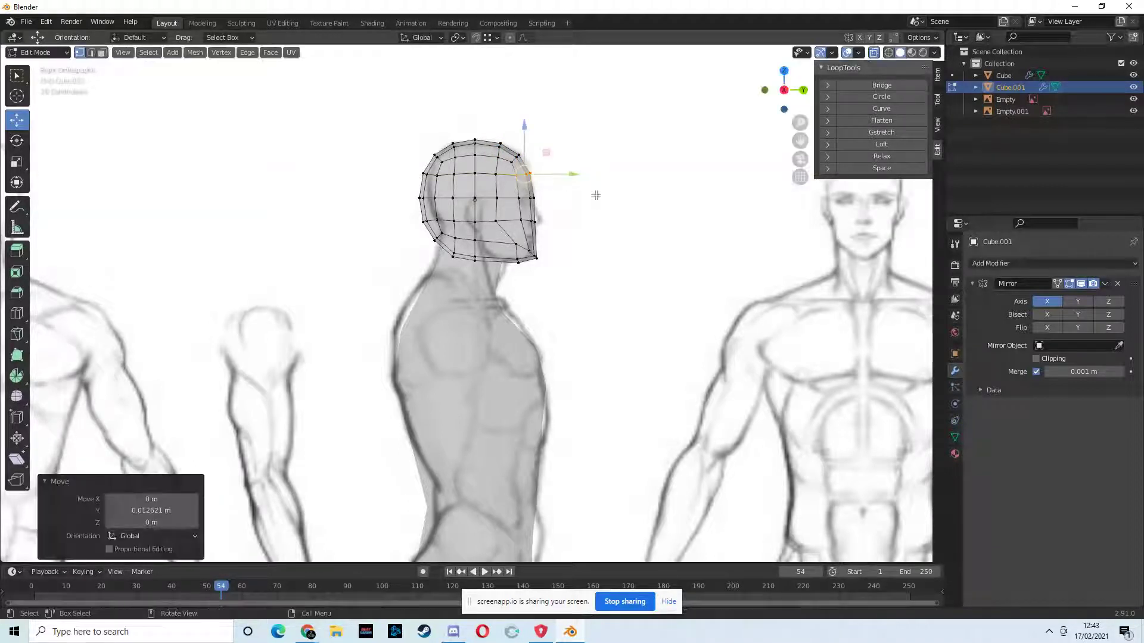
Refine the chin and jaw vertices in profile and shift the nape vertices forward about 0.008 m
left_click(512, 238)
left_click_drag(558, 244, 544, 269)
left_click(529, 252)
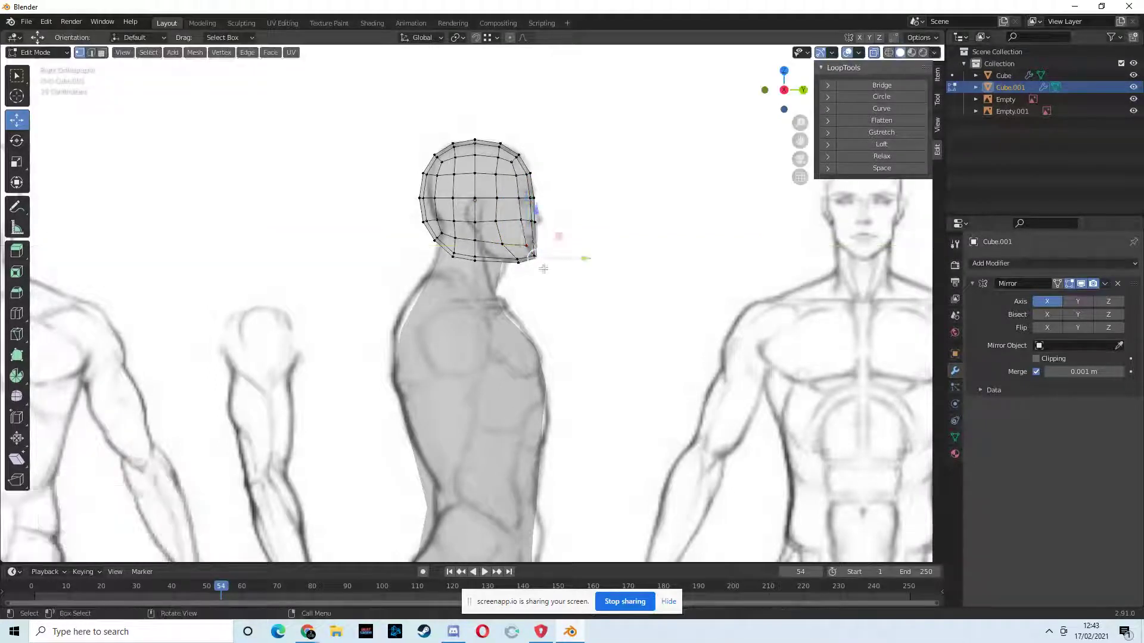
left_click(439, 239)
left_click_drag(485, 238, 416, 221)
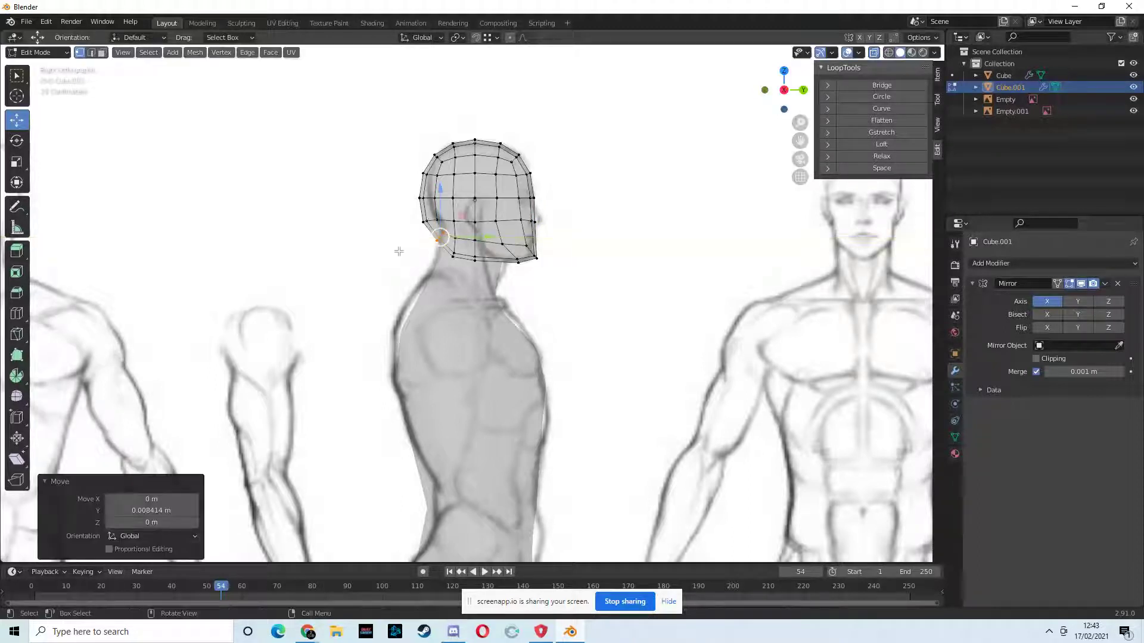
left_click(438, 241)
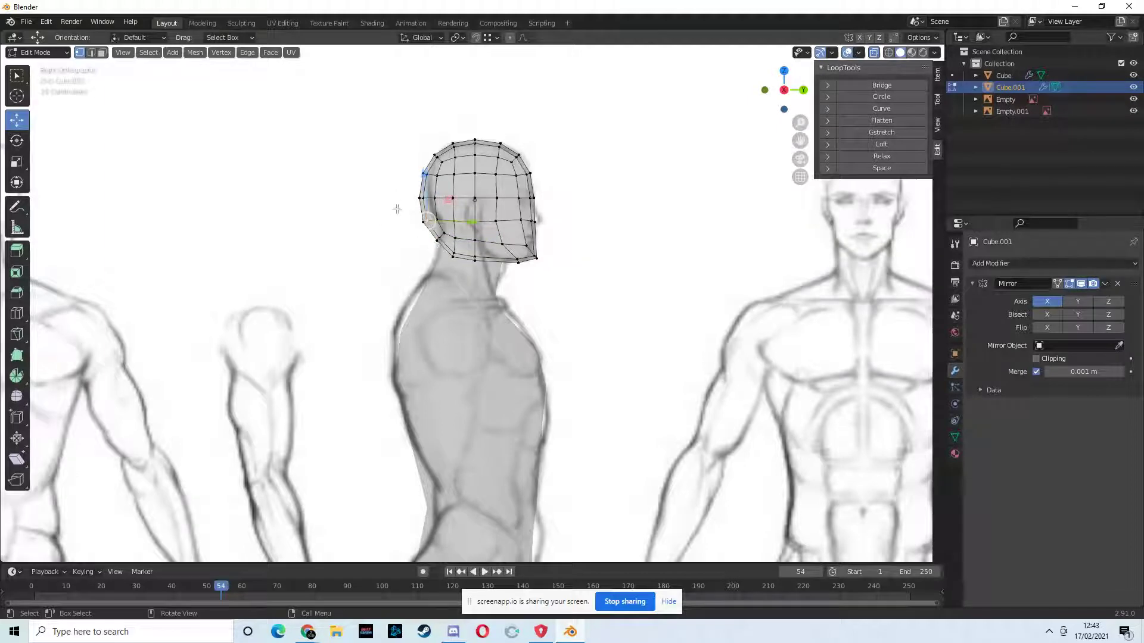
Select the whole linked head mesh in the back view and lower it about 0.023 m along Z
middle_click_drag(561, 240, 626, 271)
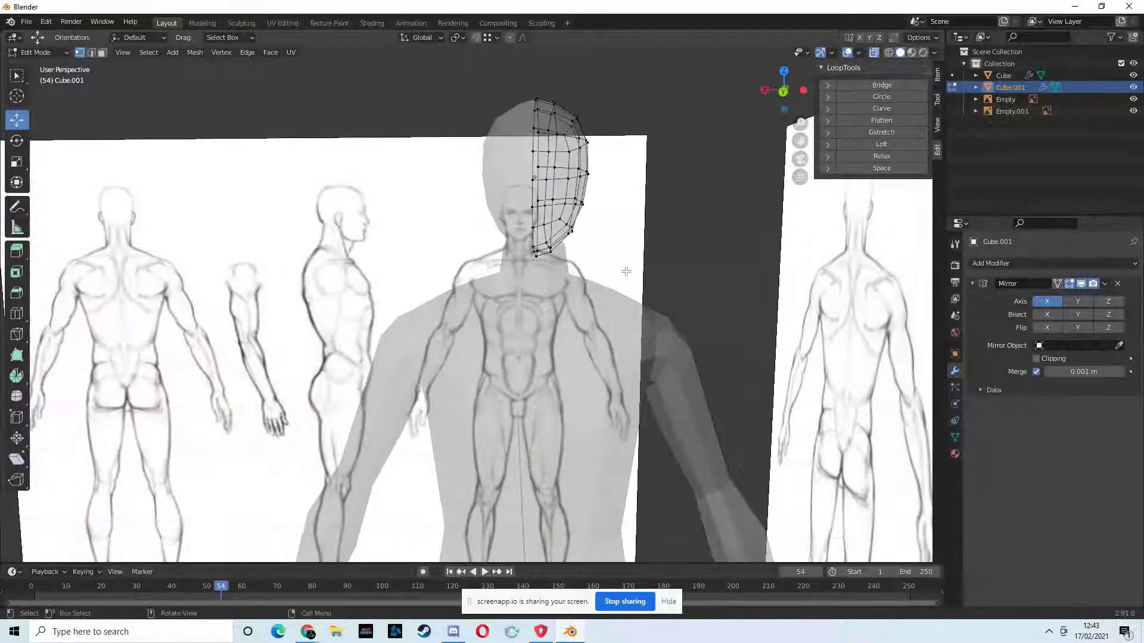
left_click(783, 91)
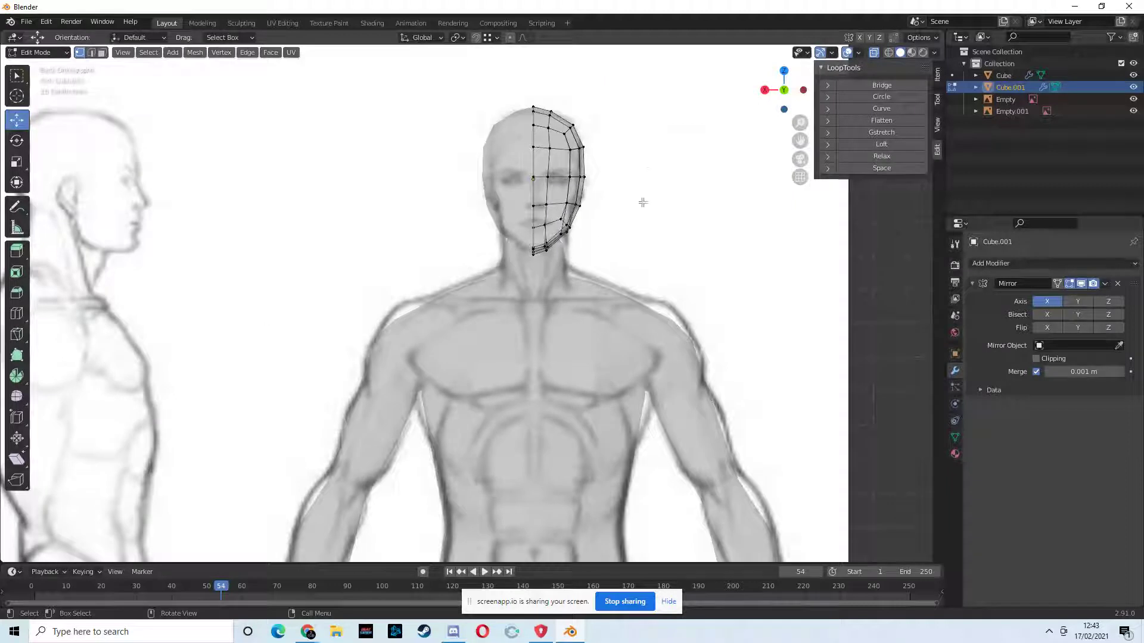
key("l")
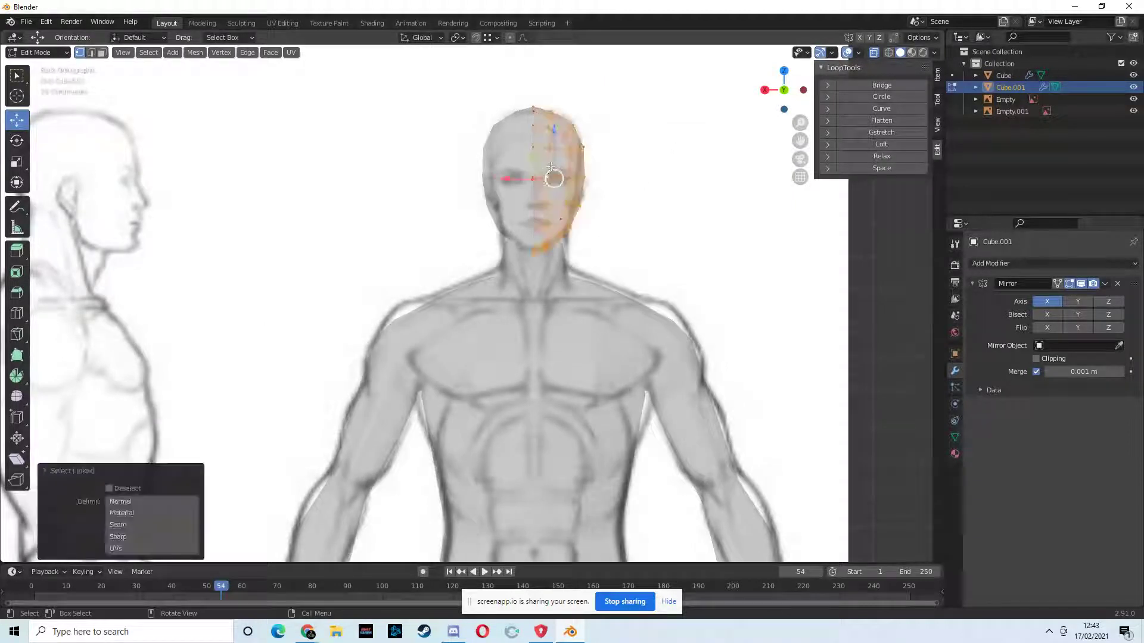
left_click_drag(553, 127, 552, 133)
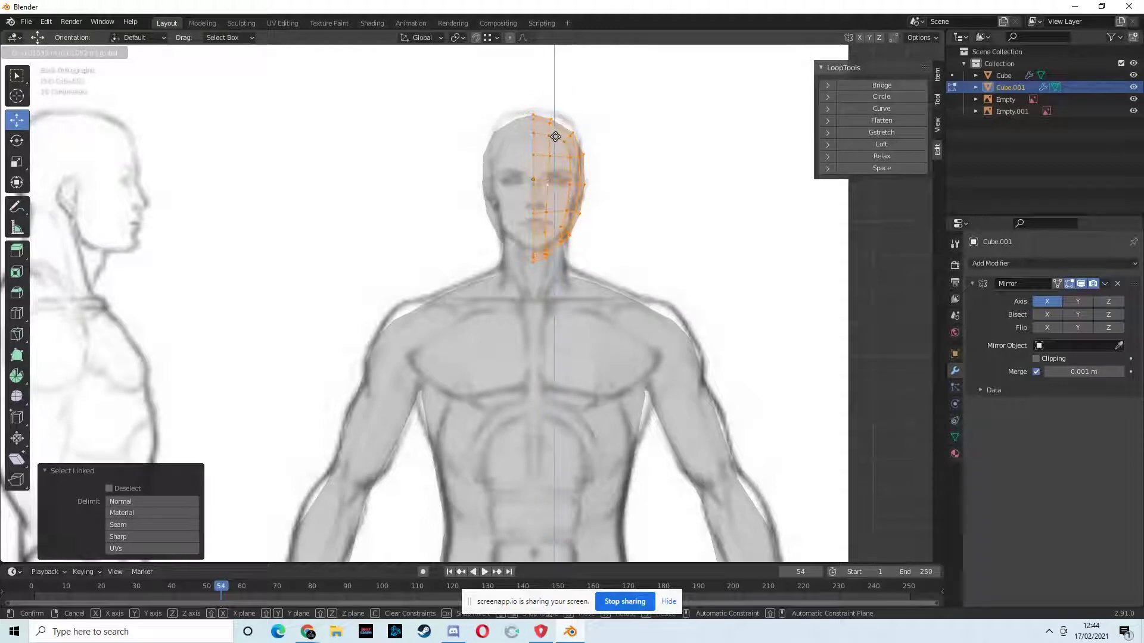
left_click_drag(555, 137, 556, 137)
mouse_move(555, 138)
middle_mouse_down()
mouse_move(497, 266)
mouse_move(536, 269)
mouse_move(471, 271)
mouse_move(740, 263)
mouse_move(564, 286)
mouse_move(574, 295)
middle_mouse_up()
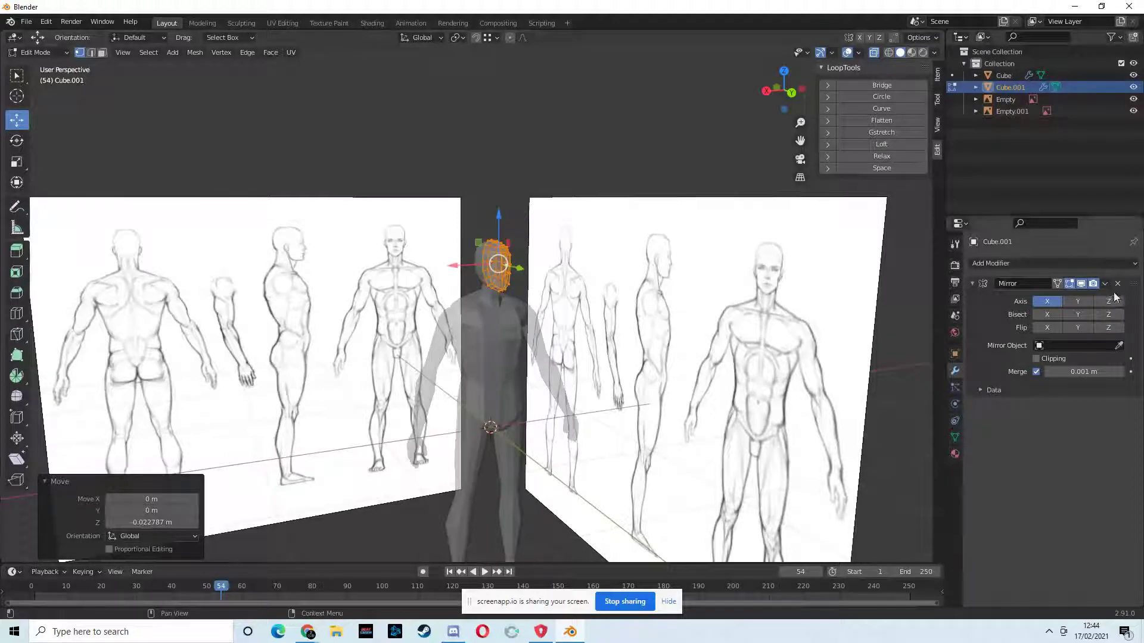
Return the head to Object Mode, select the body, and disable X-ray with solid shading active
middle_click_drag(676, 288, 542, 282)
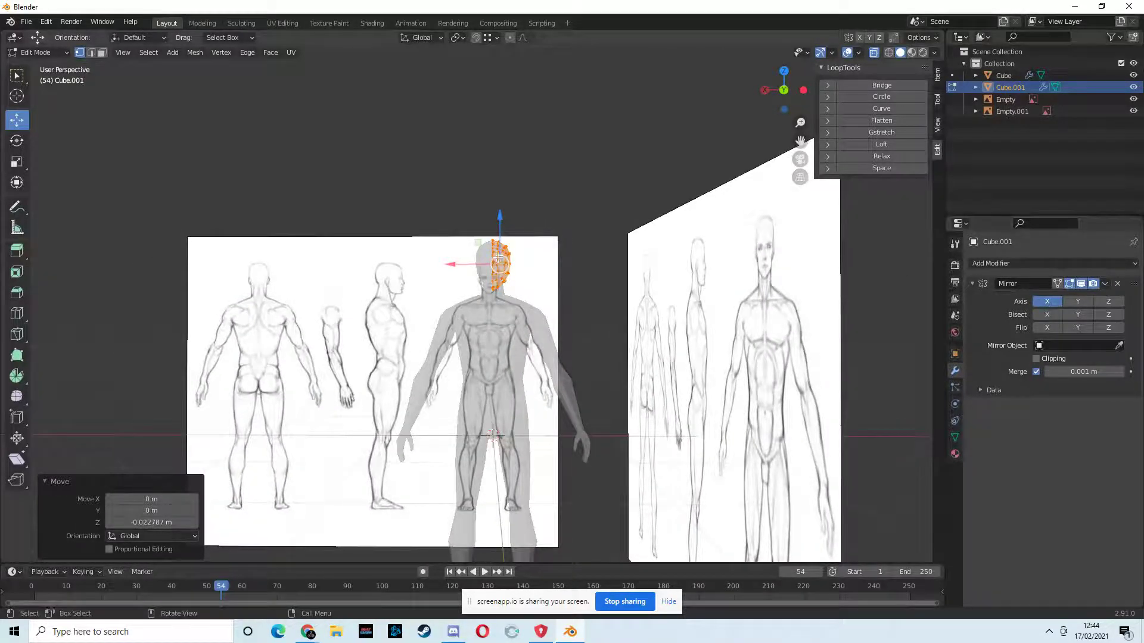
left_click(37, 53)
left_click(64, 54)
left_click(36, 45)
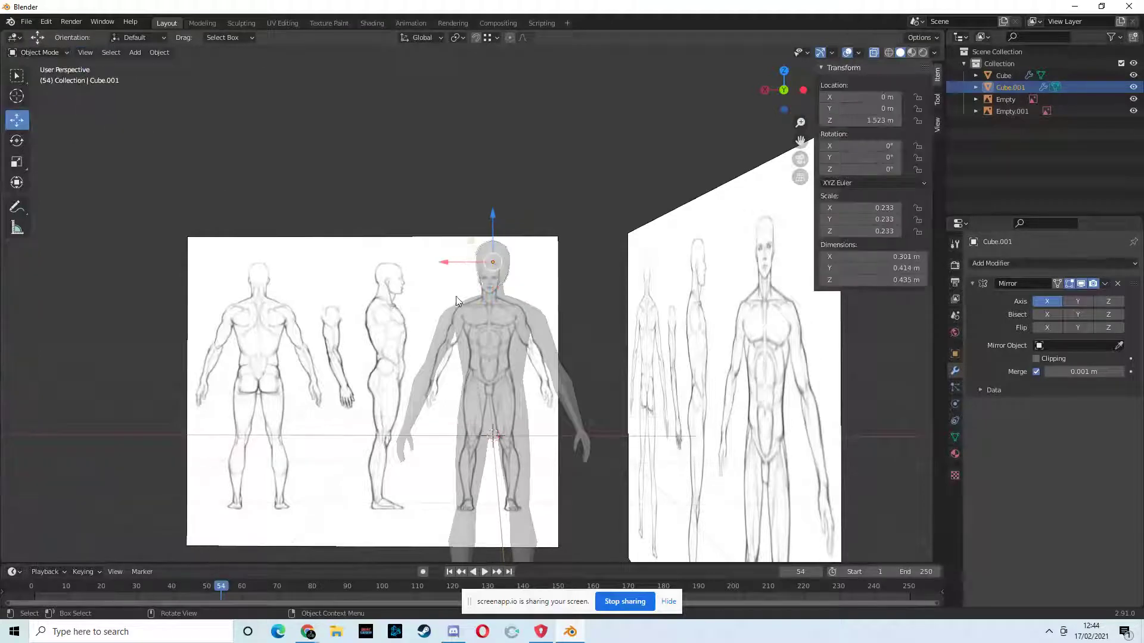
left_click(493, 316)
left_click(888, 52)
left_click(899, 53)
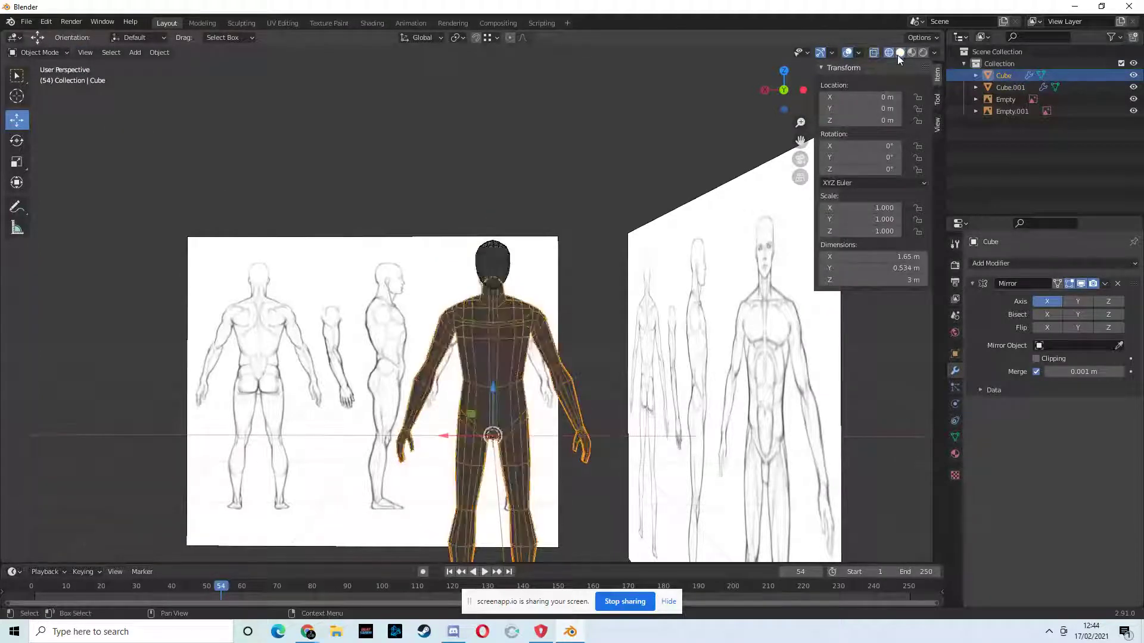
key("alt+z")
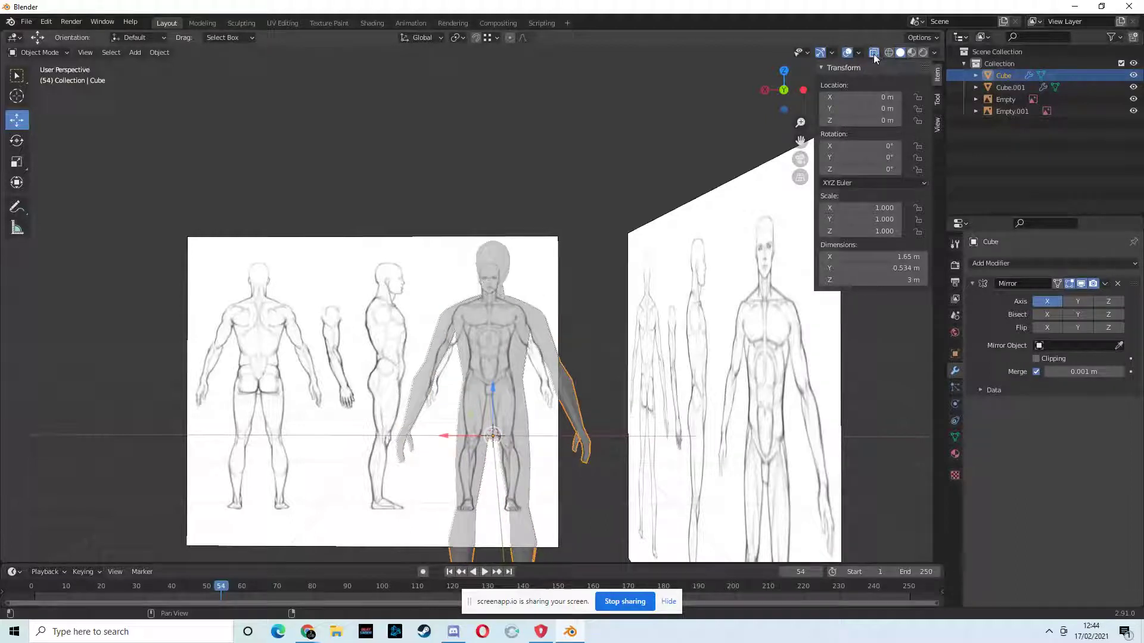
left_click(874, 54)
mouse_move(602, 178)
middle_mouse_down()
mouse_move(606, 196)
mouse_move(593, 172)
middle_mouse_up()
left_click(64, 54)
left_click(37, 52)
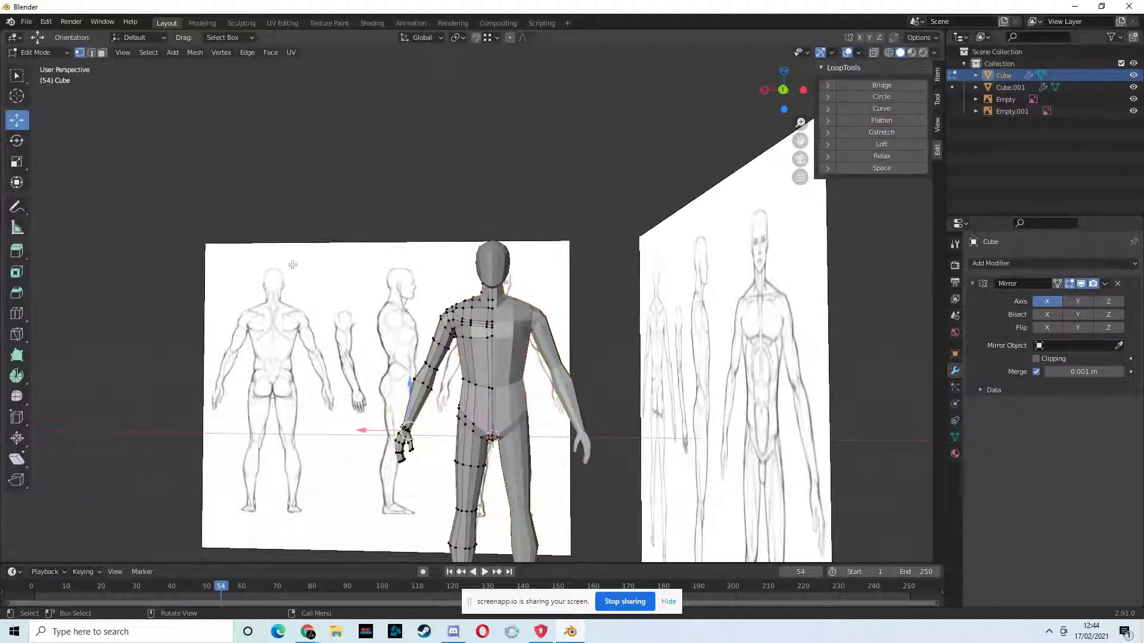
left_click(59, 52)
left_click(65, 64)
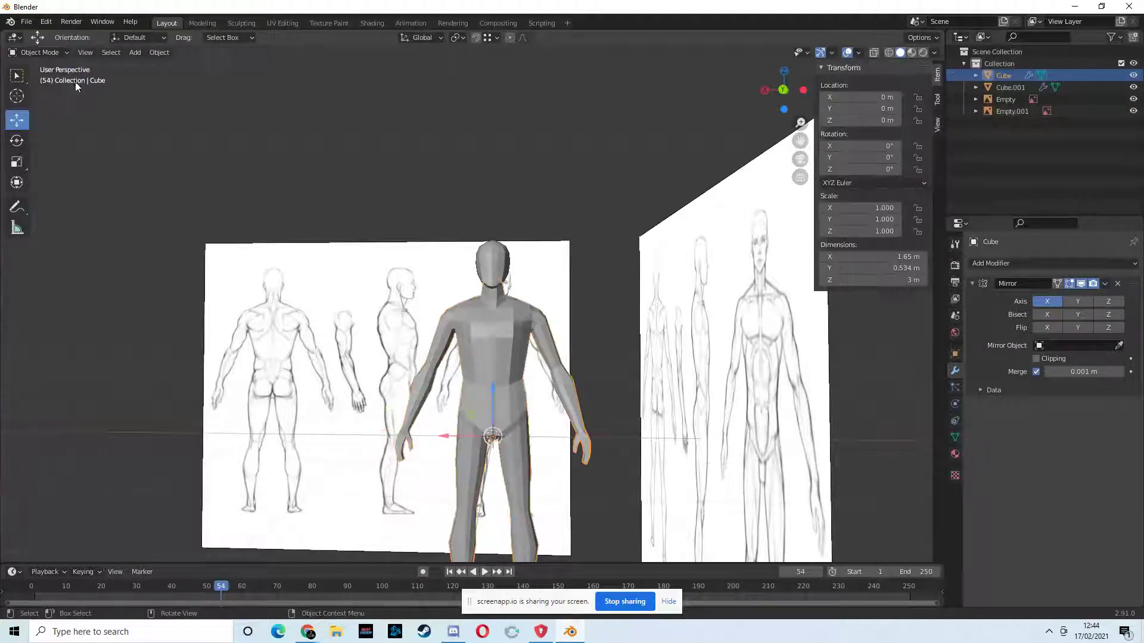
Select the head object and apply its Mirror modifier in Object Mode
left_click(484, 258)
left_click(39, 52)
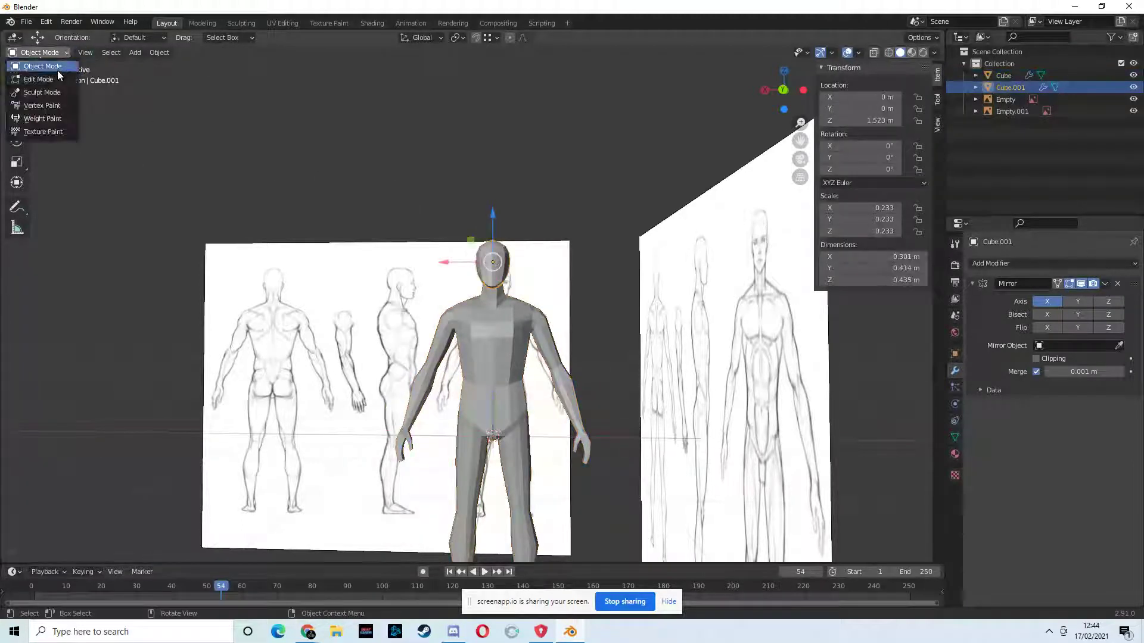
left_click(37, 51)
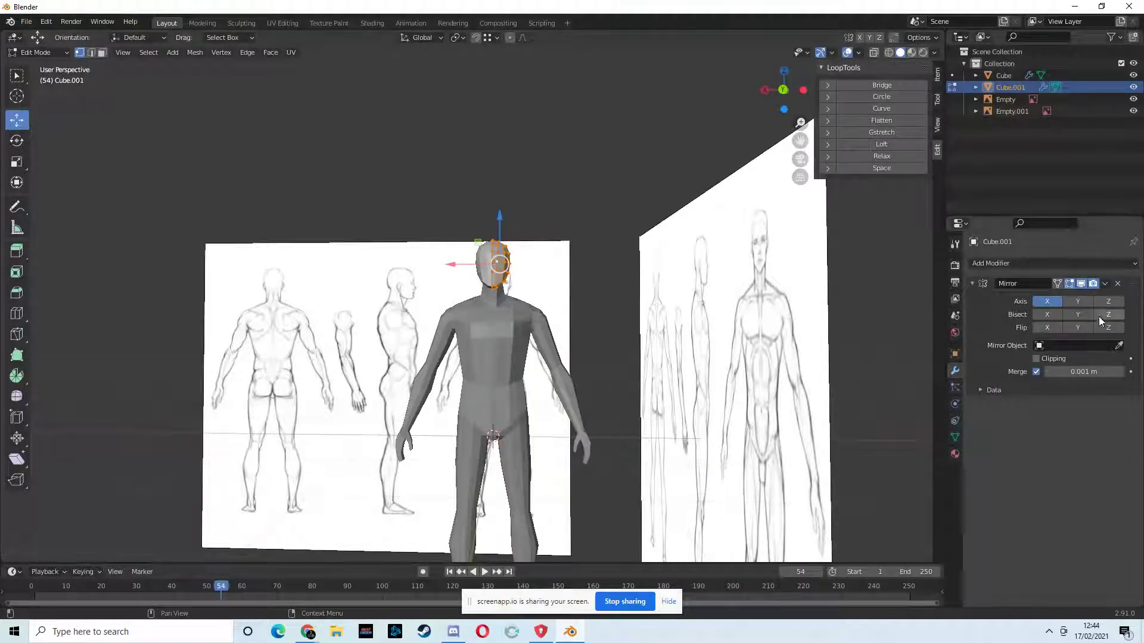
left_click(1105, 284)
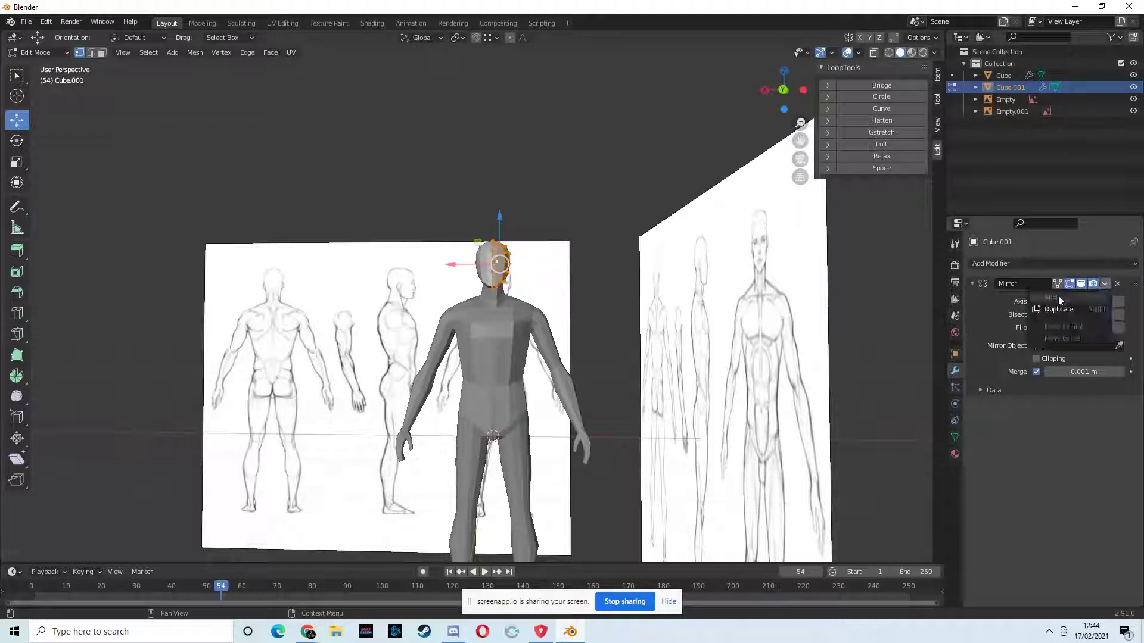
left_click(37, 52)
left_click(48, 61)
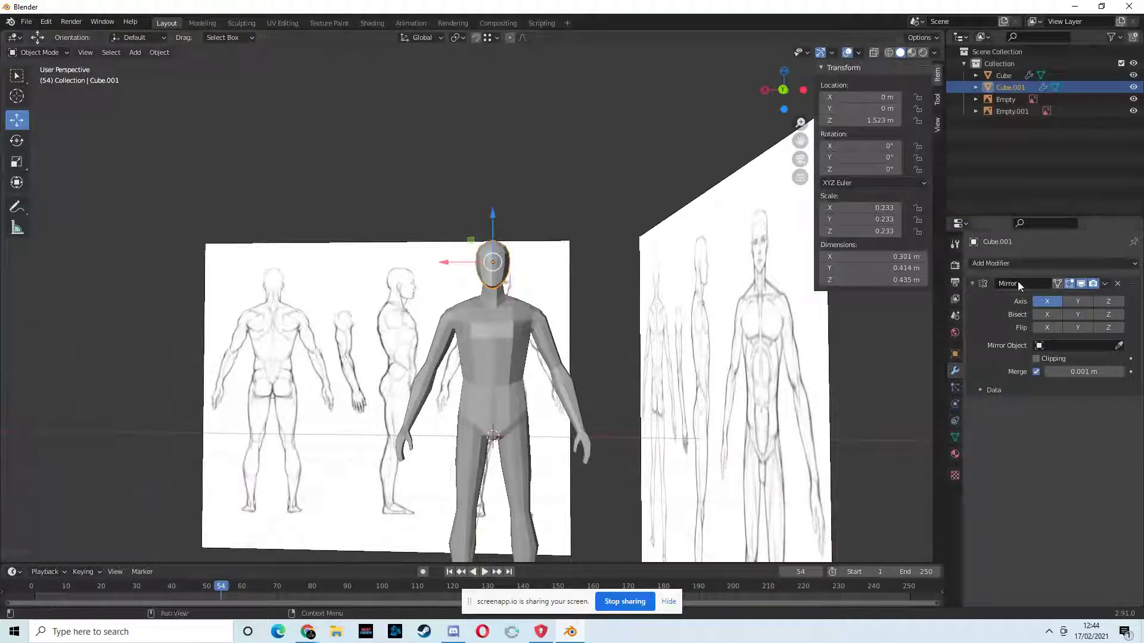
left_click(1103, 286)
left_click(1075, 295)
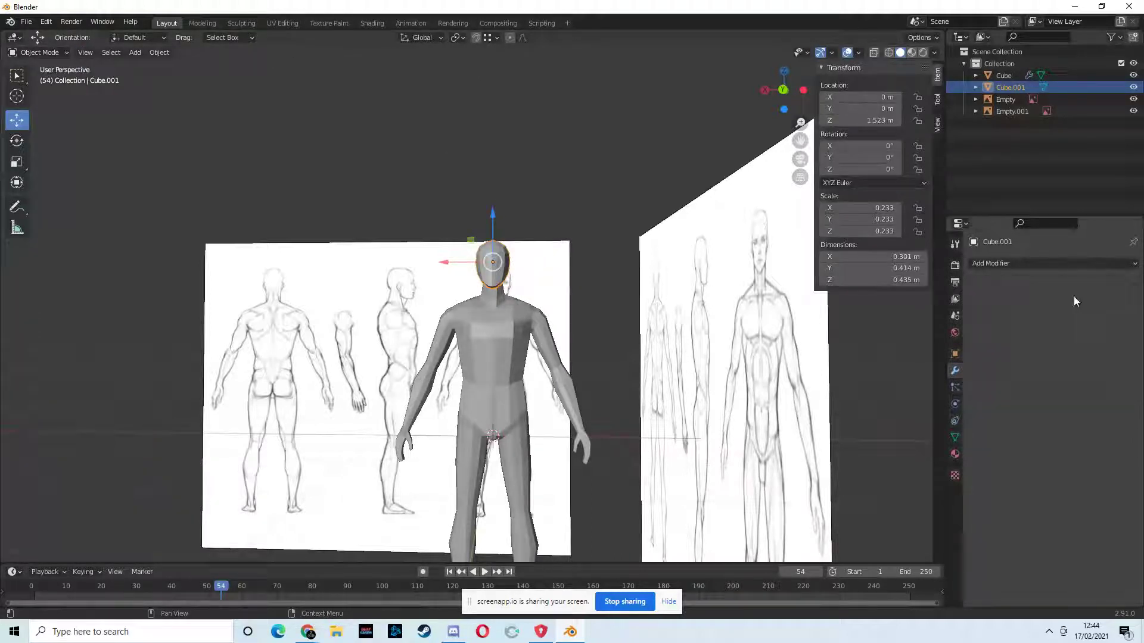
Select the body object and apply its Mirror modifier
left_click(520, 327)
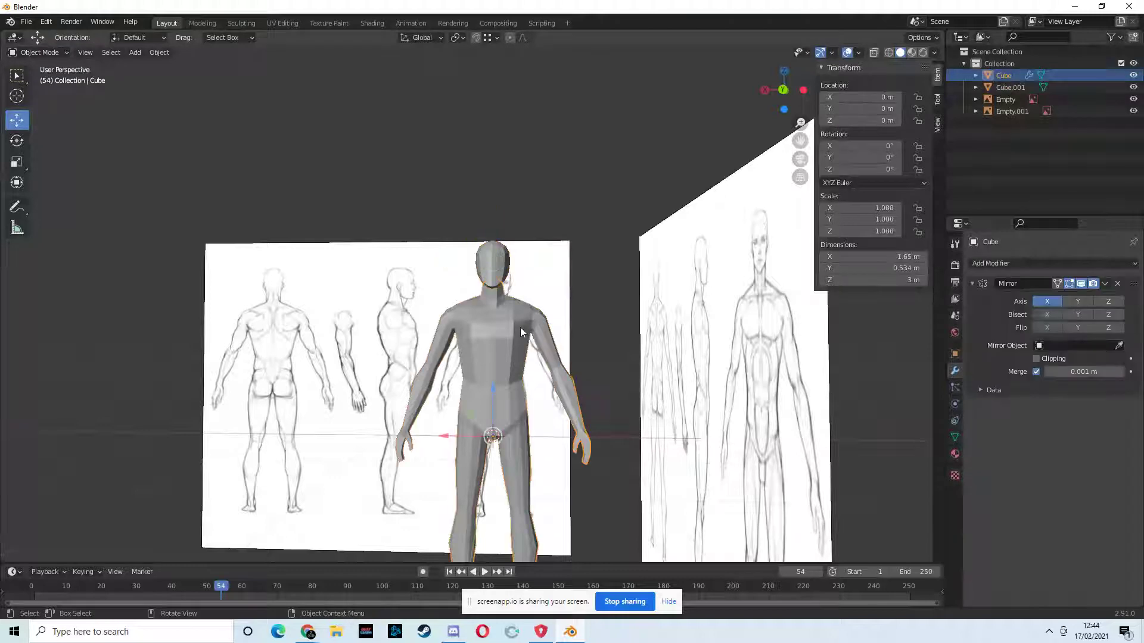
left_click(1105, 284)
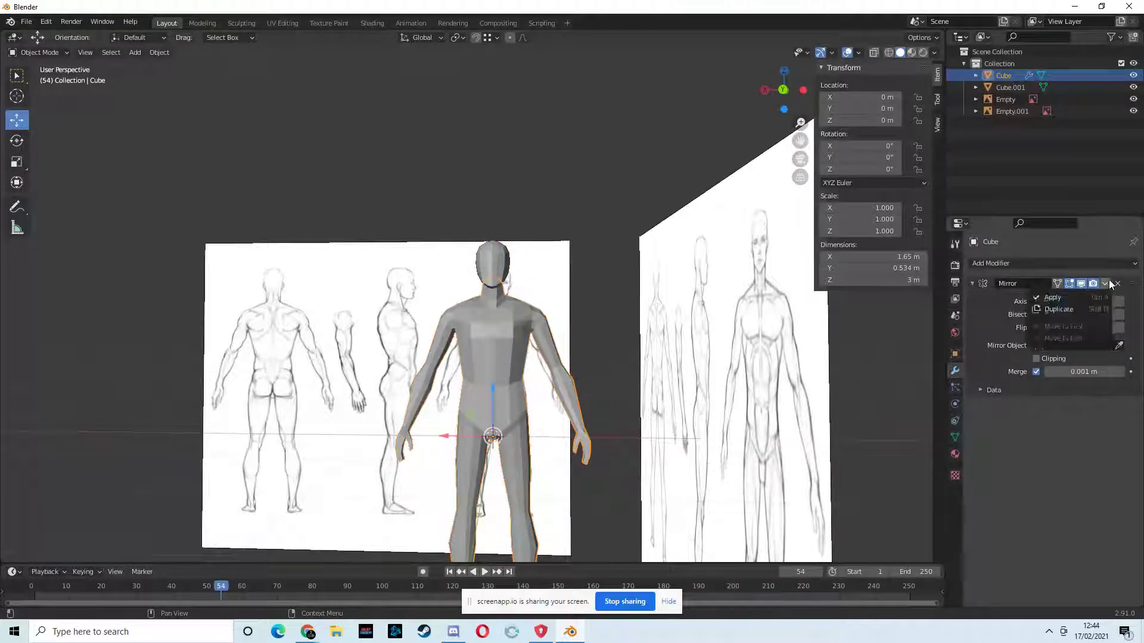
left_click(1057, 297)
Raise the head object about 0.211 m along Z to separate it from the neck
middle_click_drag(520, 298, 483, 262)
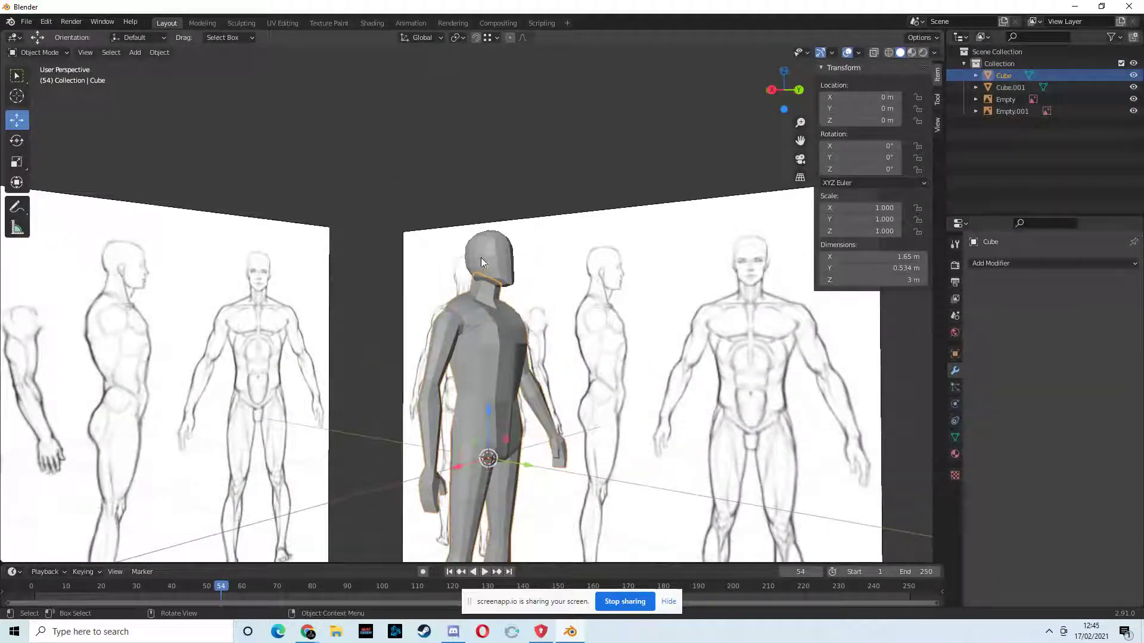
left_click(503, 258)
left_click_drag(492, 219, 495, 180)
mouse_move(507, 260)
middle_mouse_down()
mouse_move(532, 207)
mouse_move(513, 245)
middle_mouse_up()
left_click(45, 55)
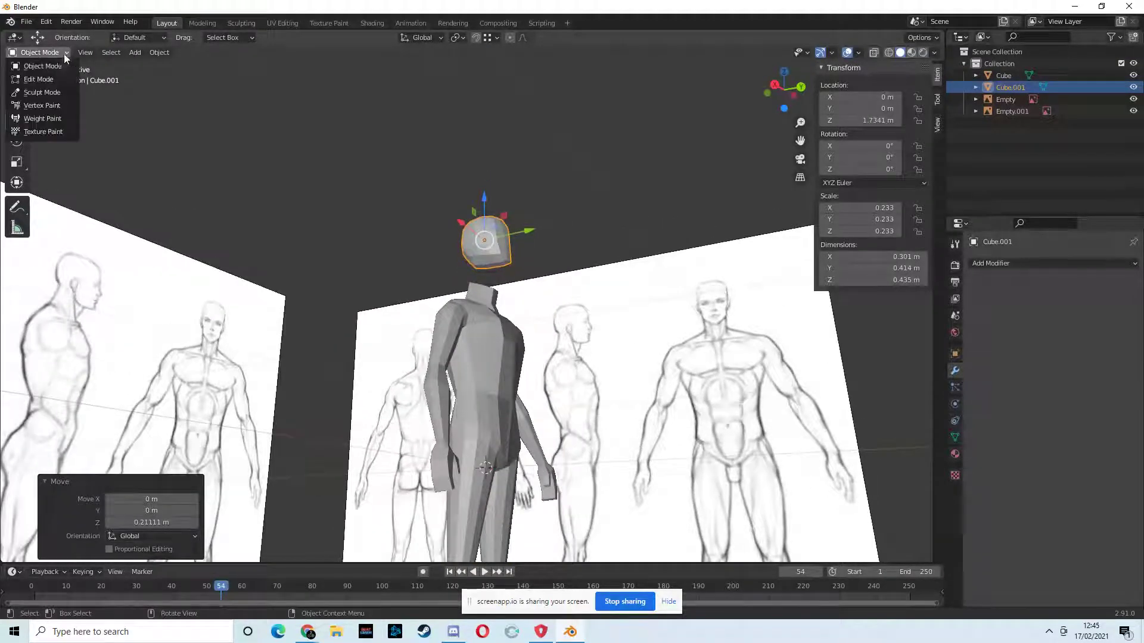
left_click(35, 77)
scroll(527, 245, "up", 2)
mouse_move(526, 244)
middle_mouse_down()
mouse_move(616, 238)
mouse_move(661, 276)
mouse_move(726, 262)
mouse_move(735, 232)
mouse_move(659, 286)
mouse_move(480, 251)
middle_mouse_up()
left_click(46, 53)
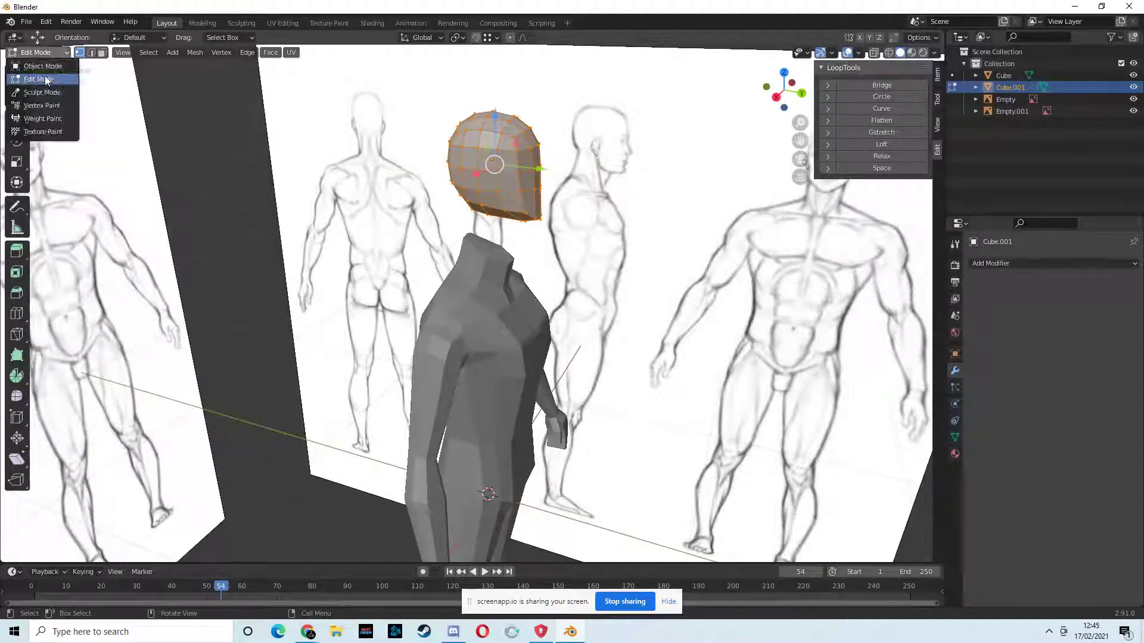
left_click(46, 67)
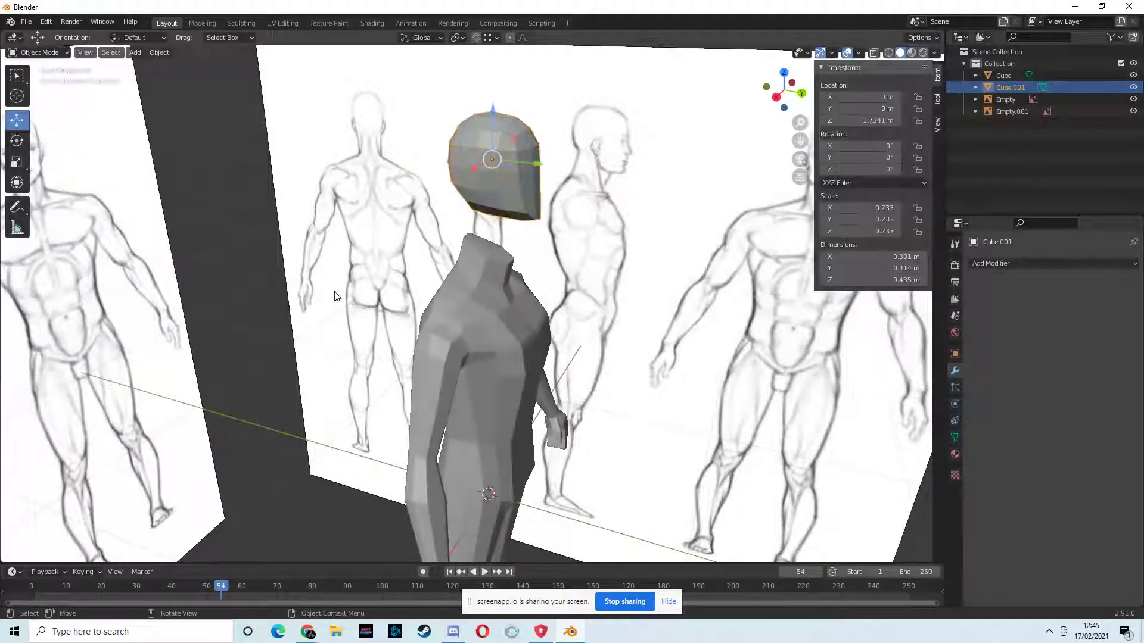
Open the body mesh in Edit Mode with face selection and delete the faces capping the top of the neck
left_click(449, 311)
left_click(65, 58)
left_click(34, 78)
middle_click_drag(515, 333, 440, 282)
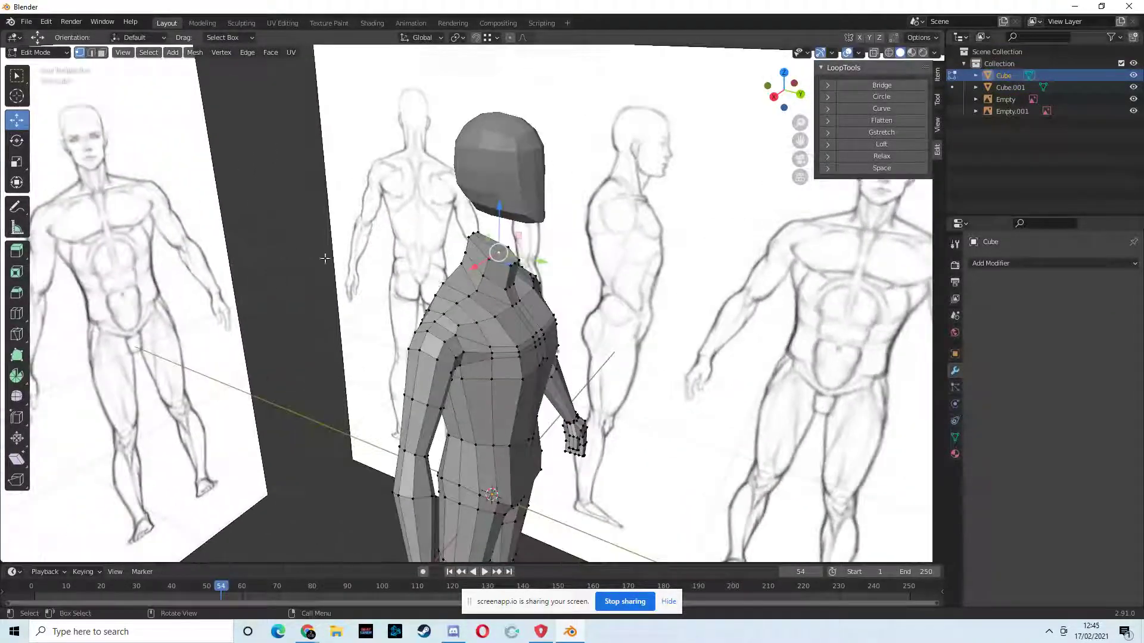
left_click(102, 53)
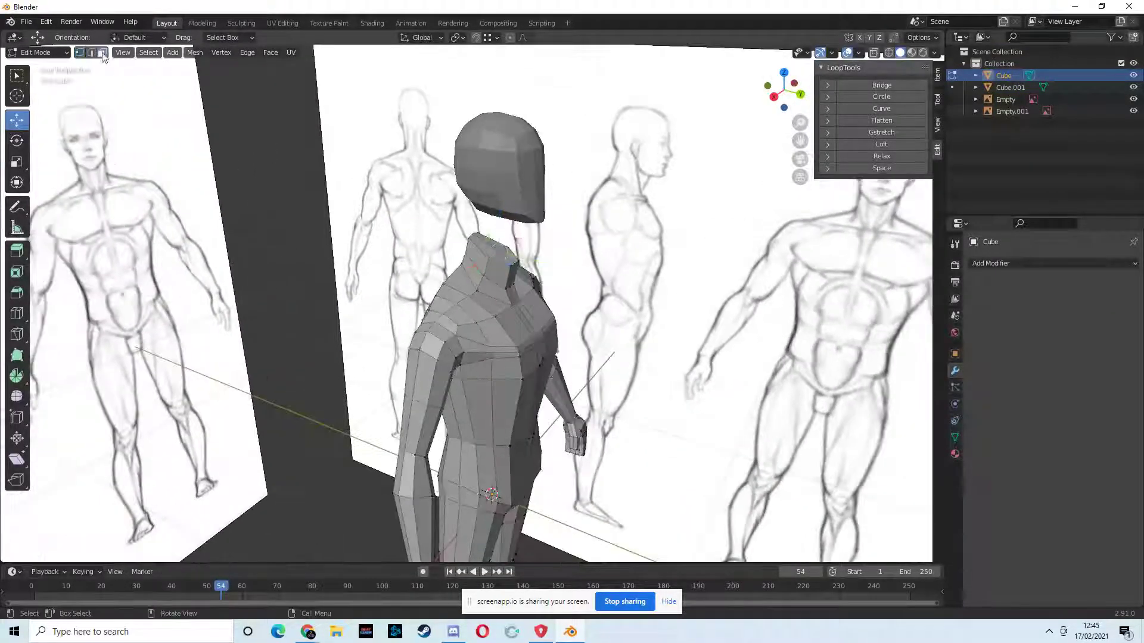
left_click(498, 260)
middle_click_drag(498, 260, 529, 263)
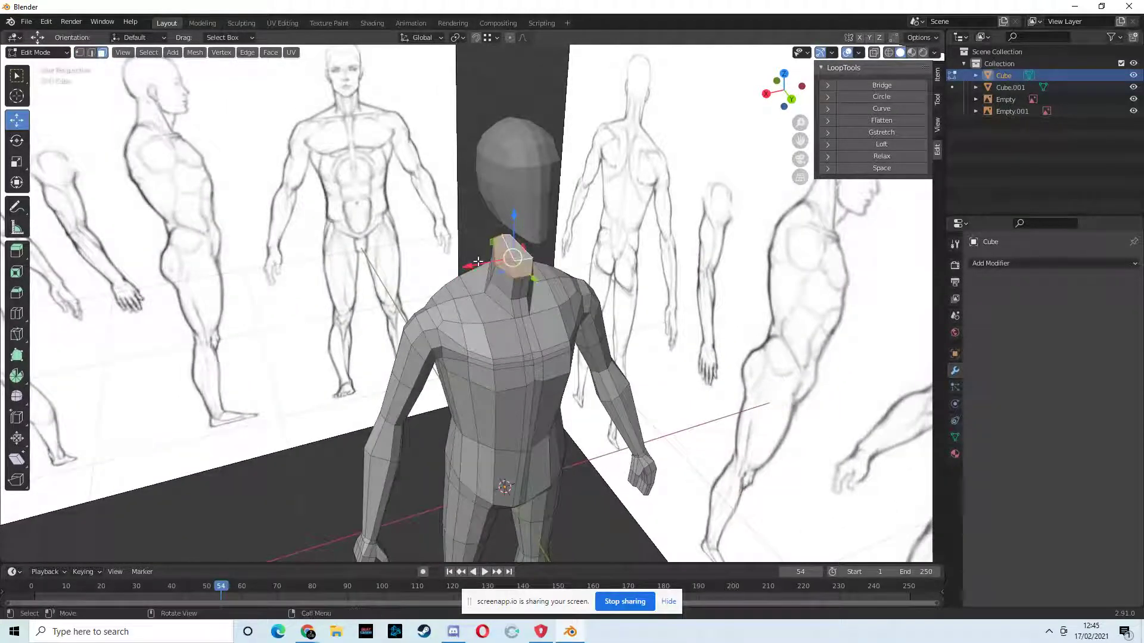
key("x")
left_click(420, 265)
Leave editing of the body, select the head object and open its mesh in Edit Mode
middle_click_drag(419, 264, 561, 230)
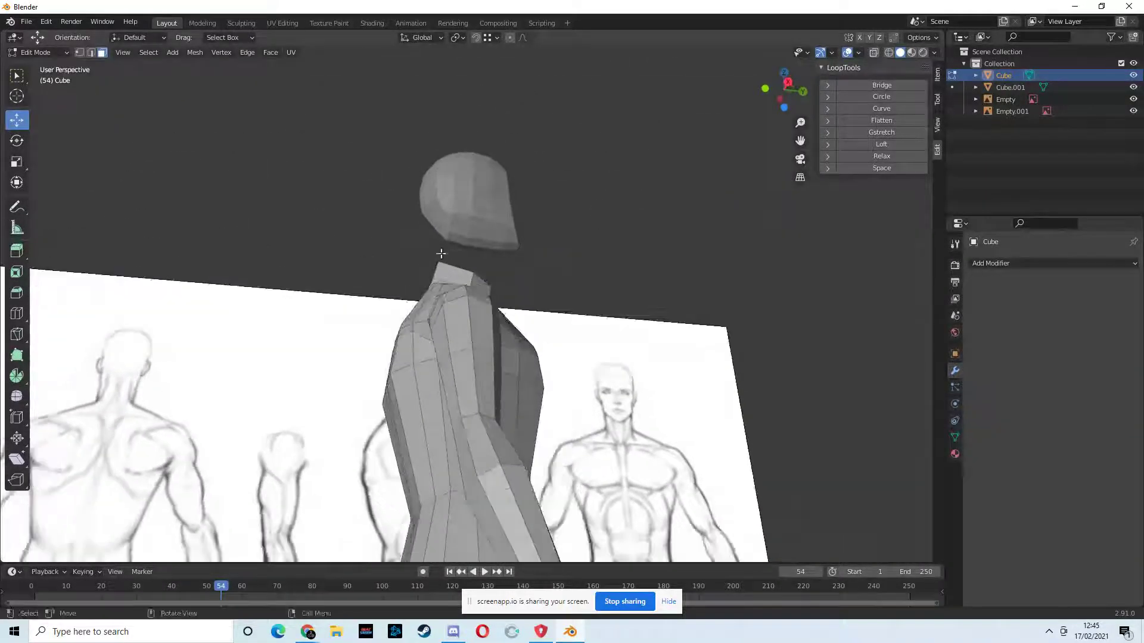
mouse_move(484, 226)
middle_mouse_down()
mouse_move(492, 248)
mouse_move(585, 250)
mouse_move(567, 268)
mouse_move(472, 236)
middle_mouse_up()
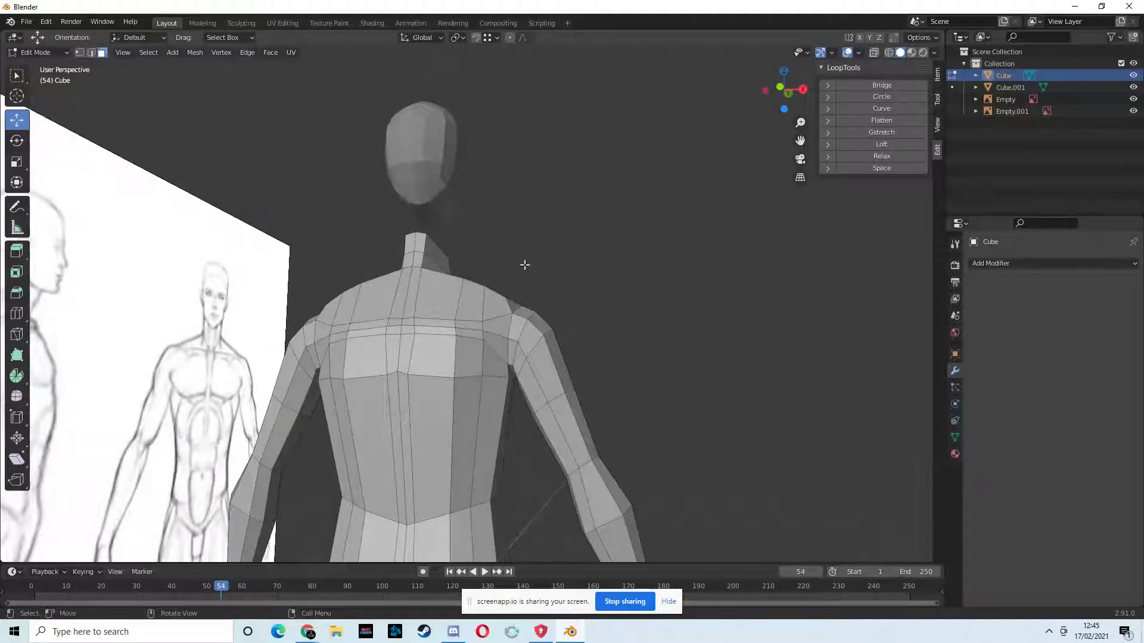
middle_click_drag(536, 266, 503, 271)
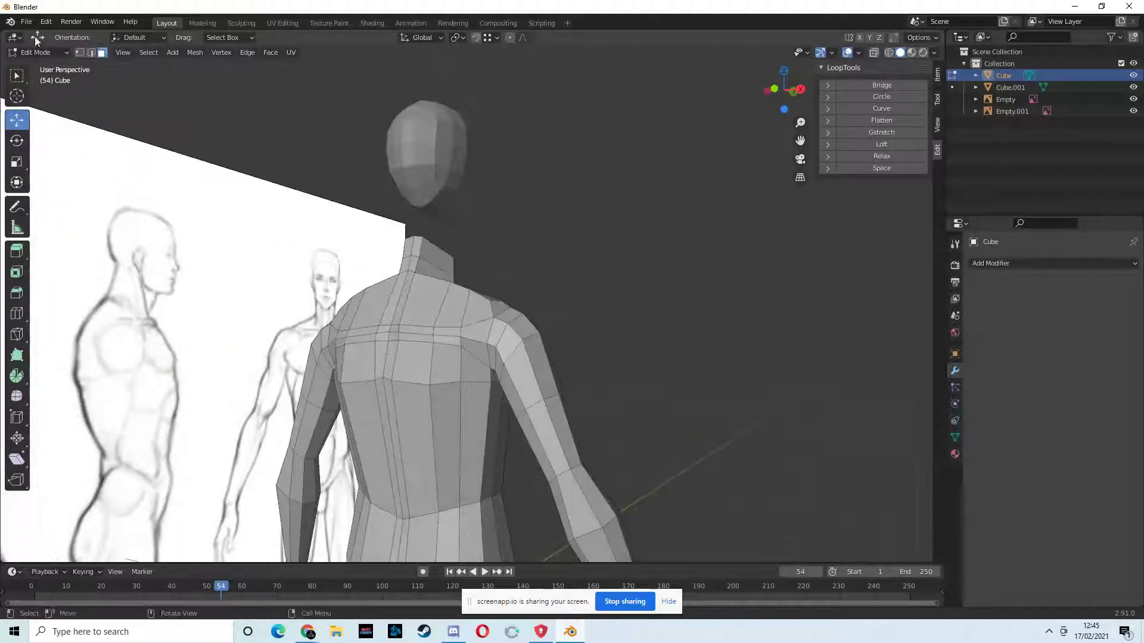
left_click(64, 52)
left_click(51, 72)
left_click(434, 130)
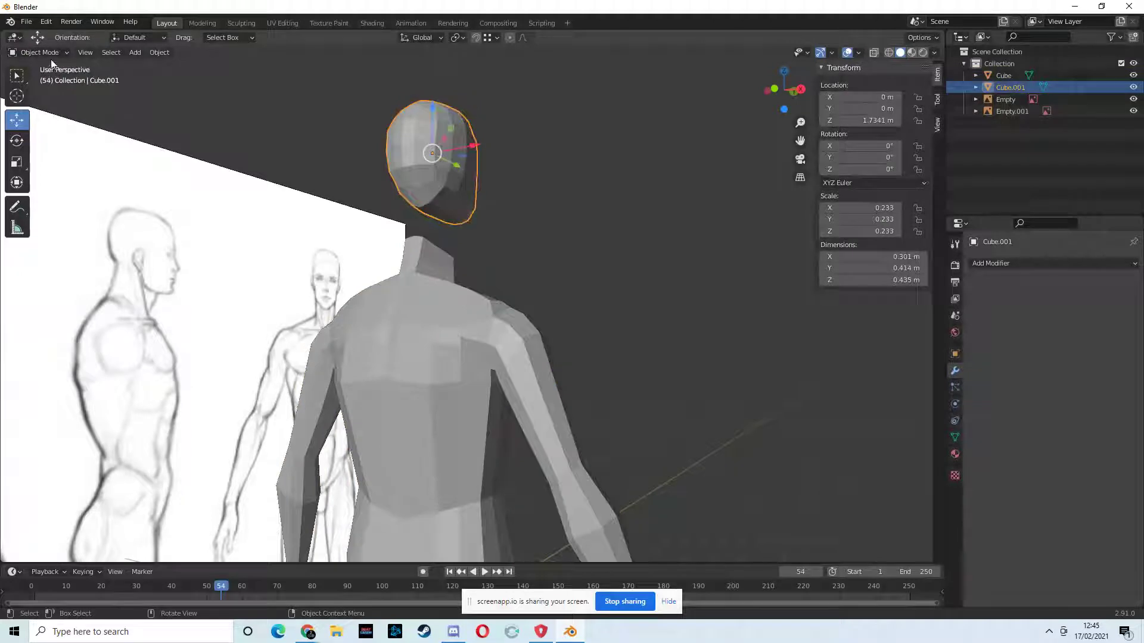
left_click(49, 59)
left_click(52, 74)
Select the faces on the underside of the head above the neck and delete them to make an opening
mouse_move(429, 196)
middle_mouse_down()
mouse_move(461, 189)
mouse_move(411, 273)
mouse_move(373, 176)
mouse_move(432, 175)
middle_mouse_up()
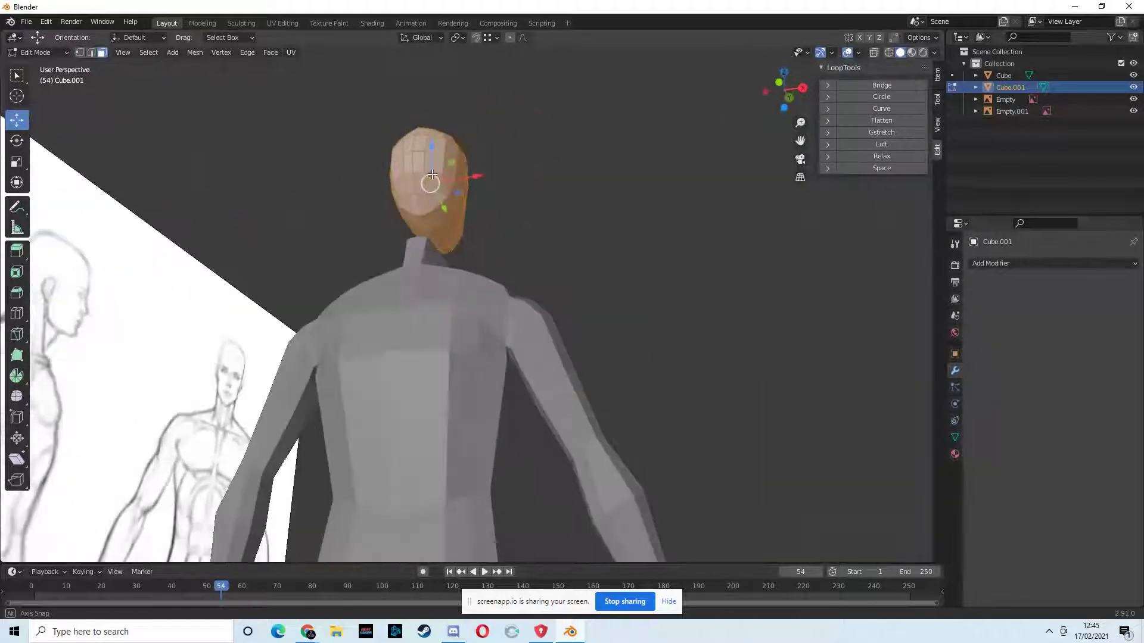
left_click(429, 219)
left_click(420, 226, "shift")
left_click(441, 238, "shift")
middle_click_drag(427, 230, 590, 221)
key("x")
left_click(466, 297)
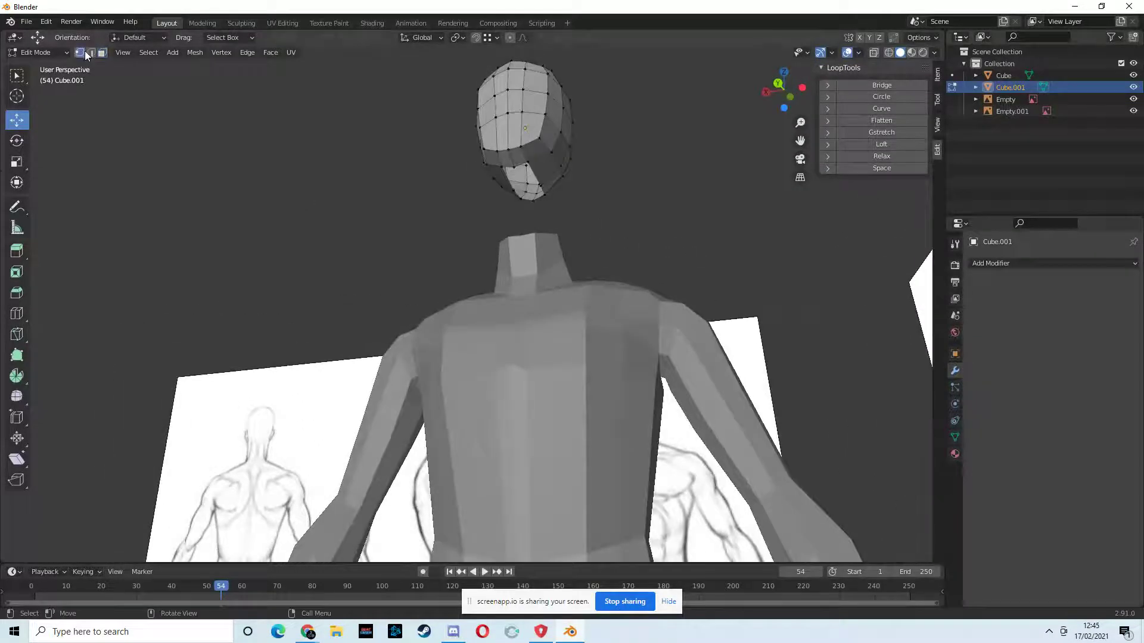
Select the edge loop around the opening under the head, undo a uniform enlargement, and scale the loop by about 1.334 along X
middle_click_drag(257, 145, 266, 122)
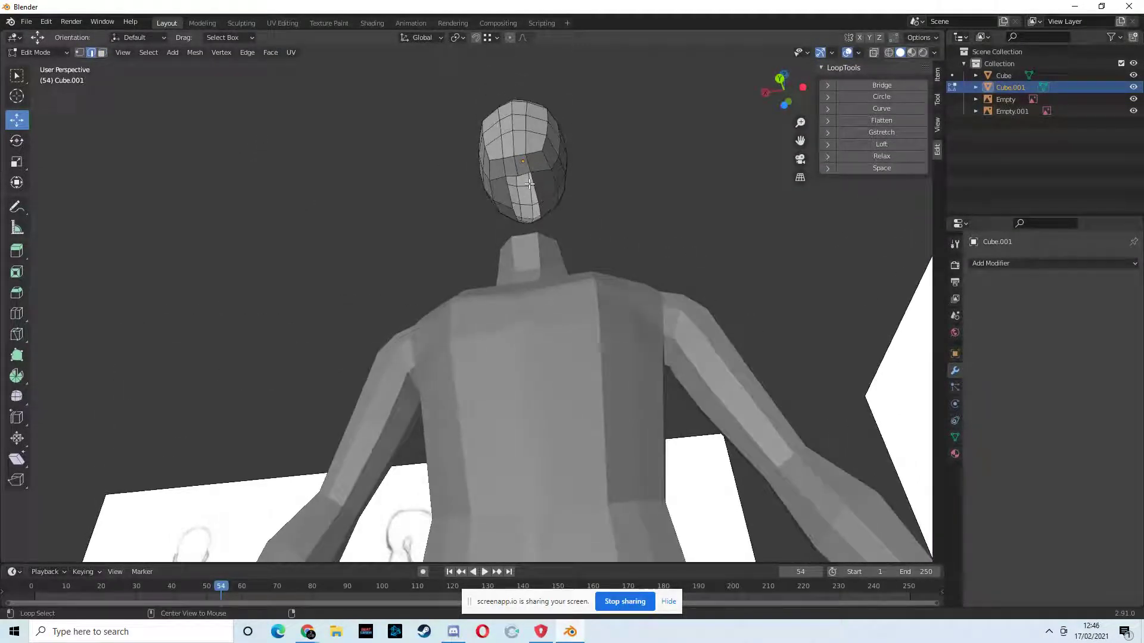
left_click(537, 194)
middle_click_drag(537, 195, 566, 225)
key("s")
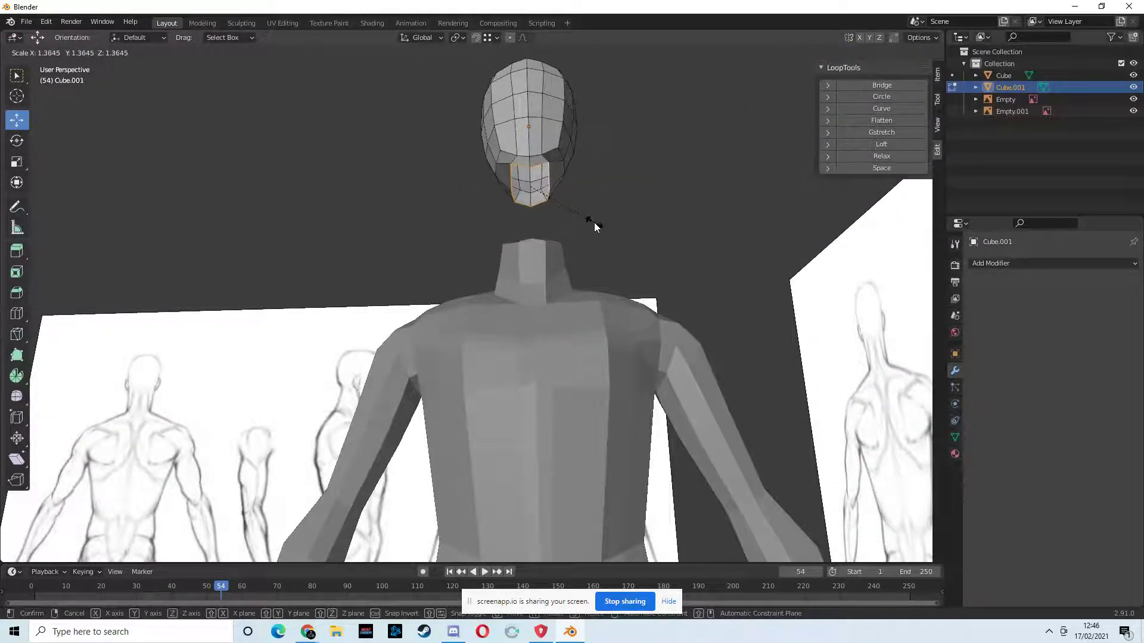
left_click(592, 232)
middle_click_drag(592, 232, 454, 266)
key("ctrl+z")
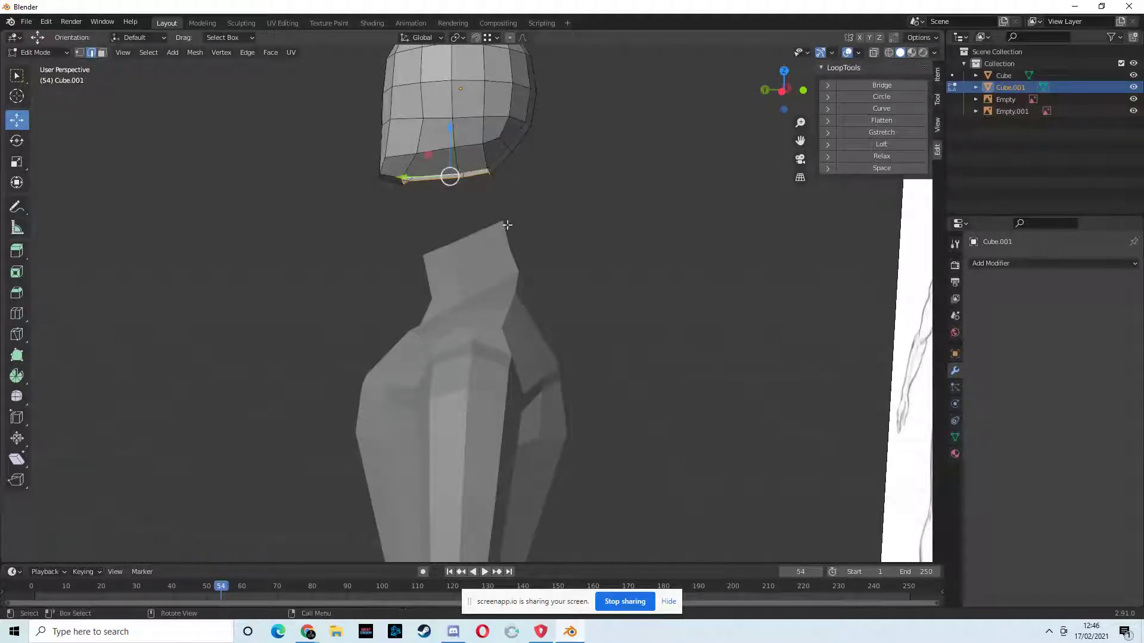
middle_click_drag(513, 204, 654, 211)
key("s")
key("x")
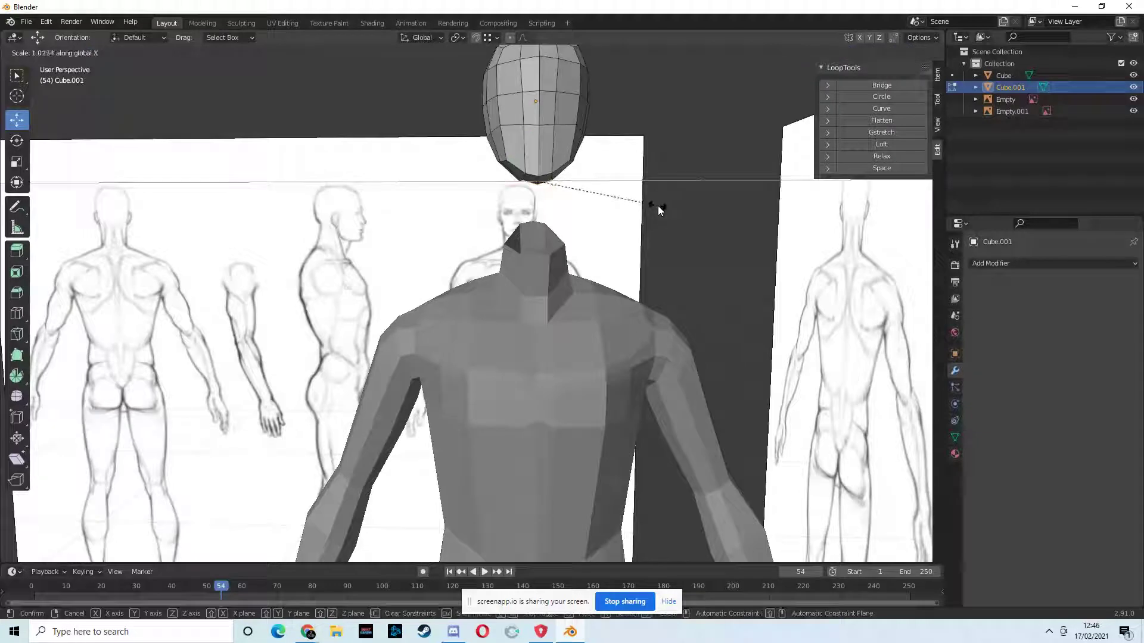
left_click(697, 207)
Select the whole linked head mesh and lower it close to the neck, fine-tuning its position with a raise of about 0.026 m along Z
middle_click_drag(684, 216, 305, 145)
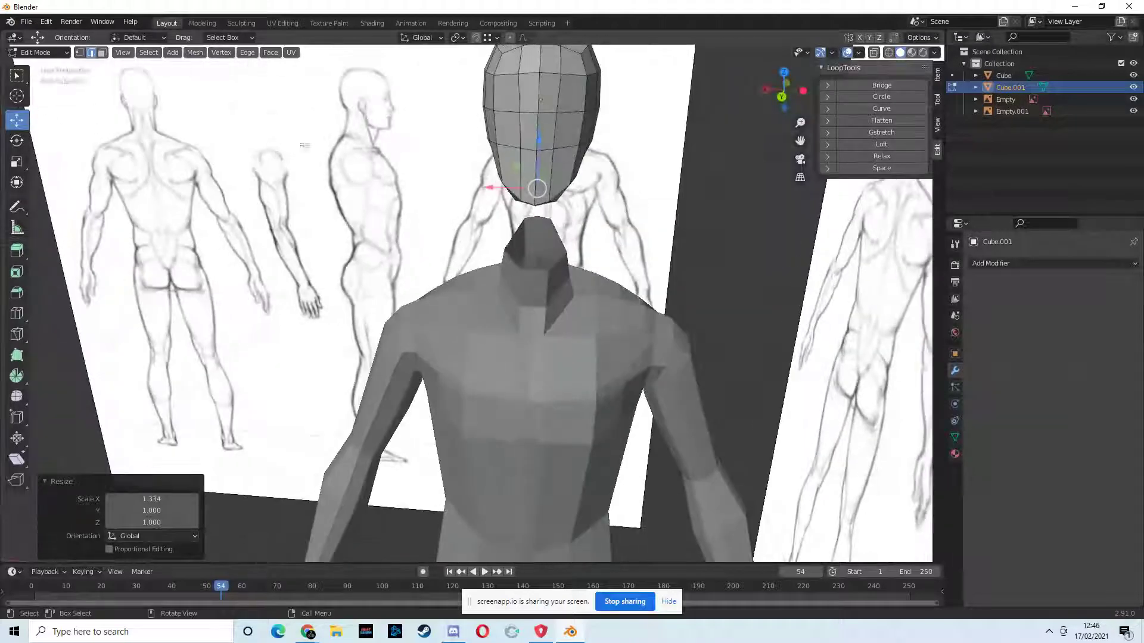
key("l")
middle_click_drag(539, 107, 479, 123)
left_click_drag(511, 123, 512, 160)
middle_click_drag(512, 160, 620, 207)
left_click_drag(512, 208, 507, 209)
left_click_drag(466, 156, 468, 152)
Tilt the head mesh forward in side view, shift it forward and about 0.016 m down, and rotate it another 4.69°
mouse_move(508, 250)
middle_mouse_down()
mouse_move(315, 231)
mouse_move(572, 247)
middle_mouse_up()
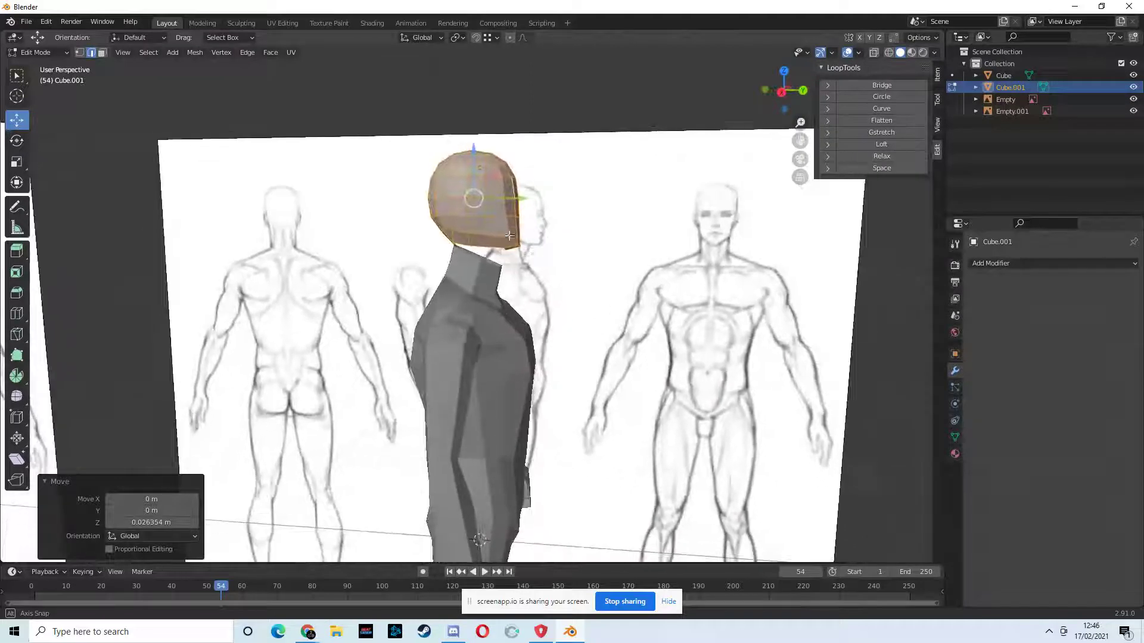
key("r")
left_click(578, 255)
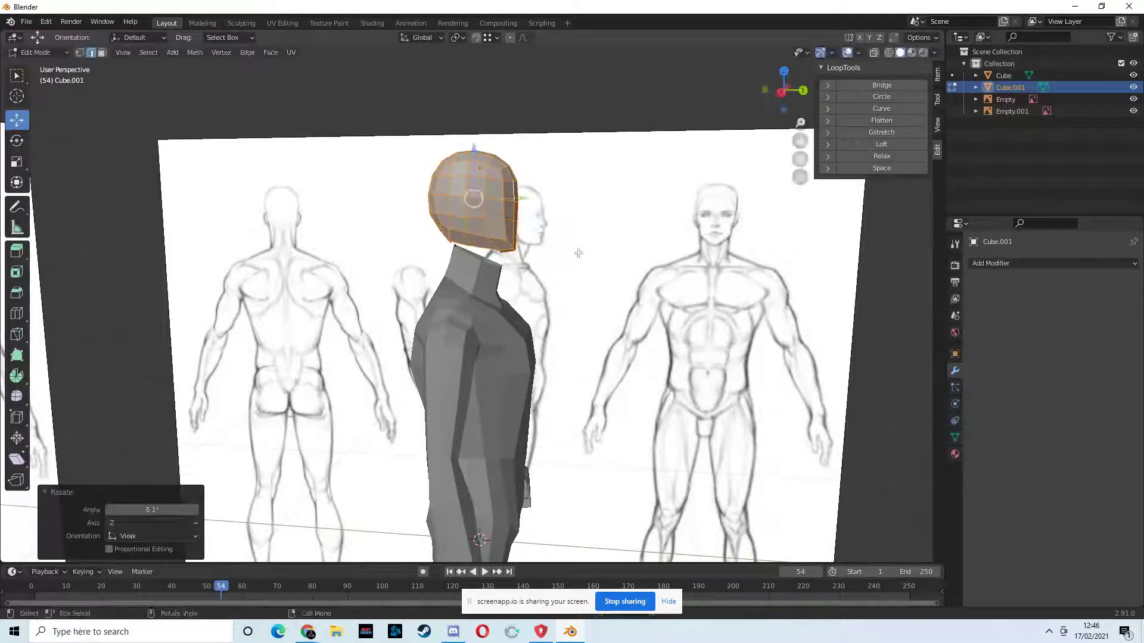
left_click_drag(512, 196, 528, 202)
left_click_drag(480, 146, 480, 155)
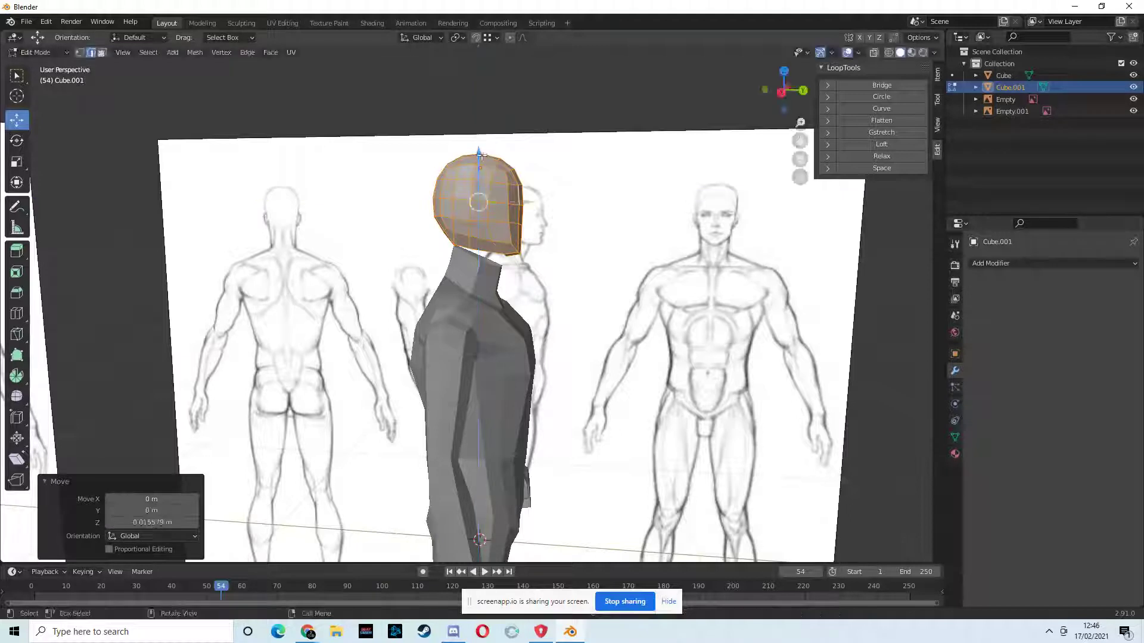
key("r")
left_click(541, 271)
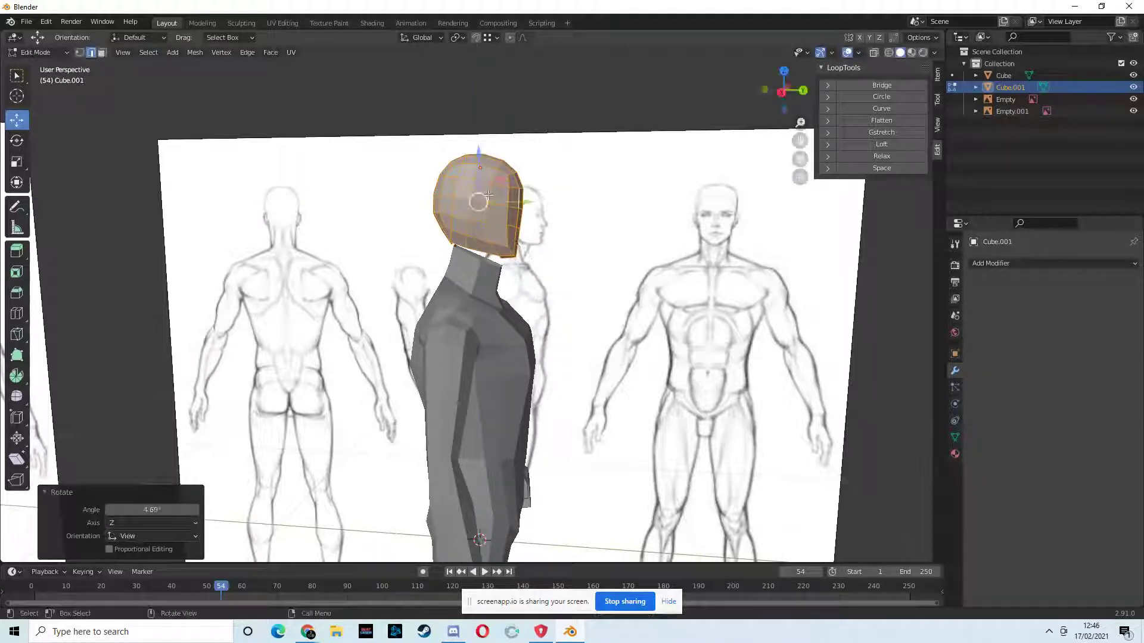
Shift the head mesh about 0.013 m along Y and 0.008 m up, and rotate it to match the slant of the neck top
left_click_drag(520, 205, 526, 206)
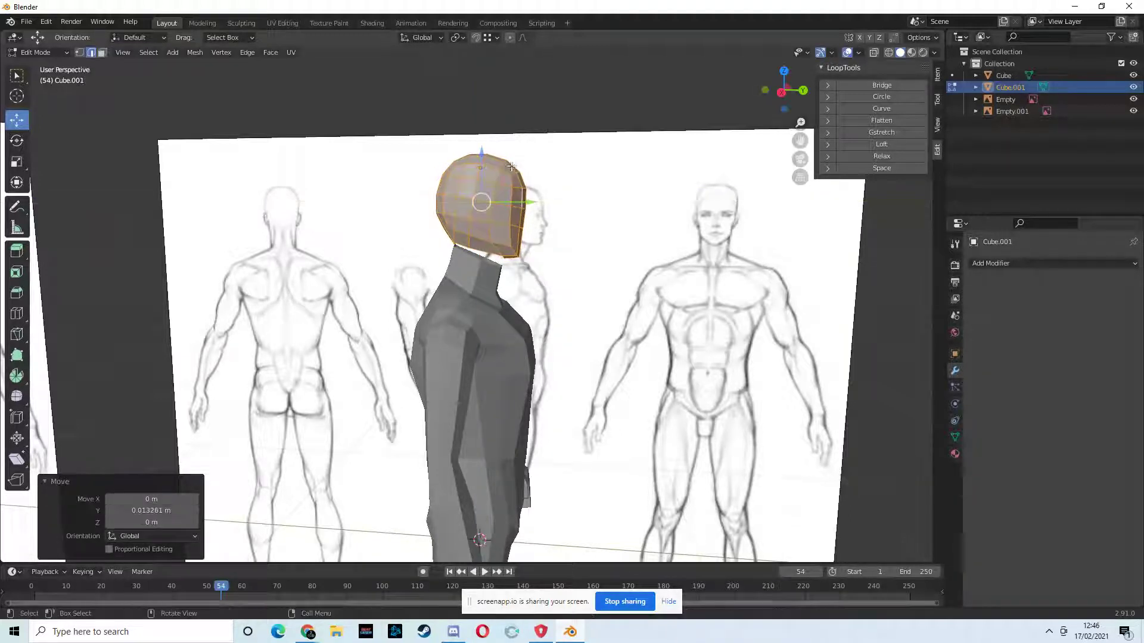
left_click_drag(483, 156, 483, 156)
middle_click_drag(514, 236, 688, 273)
scroll(655, 268, "up", 4)
middle_click_drag(587, 262, 419, 248)
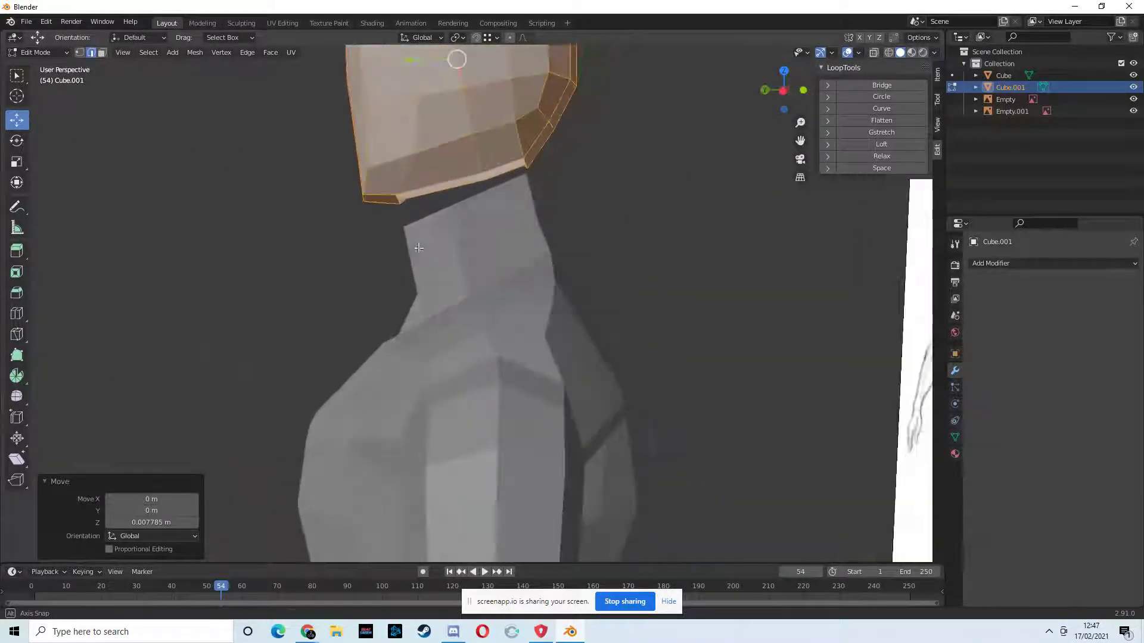
key("r")
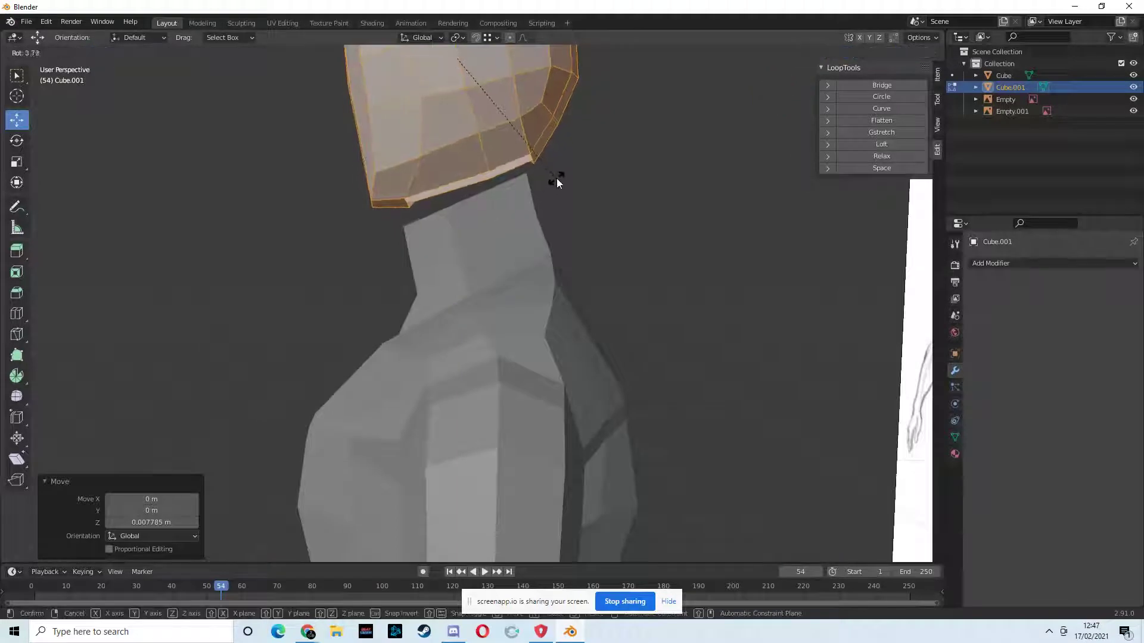
left_click(560, 177)
left_click_drag(417, 60, 403, 70)
key("ctrl+z")
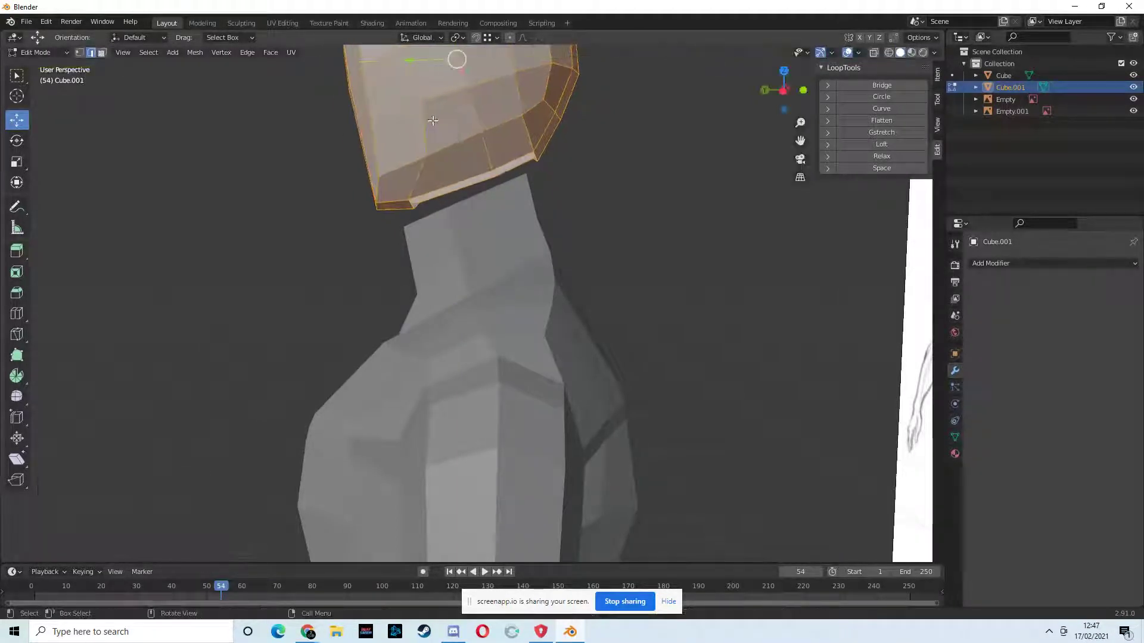
Fine-tune the head mesh position over the neck, lowering it about 0.0027 m along Z, and nudge a vertex at the back of its lower edge
middle_click_drag(432, 120, 421, 145)
left_click_drag(438, 53, 437, 61)
left_click_drag(394, 95, 388, 98)
middle_click_drag(389, 97, 647, 132)
left_click_drag(516, 58, 522, 60)
middle_click_drag(519, 65, 653, 123)
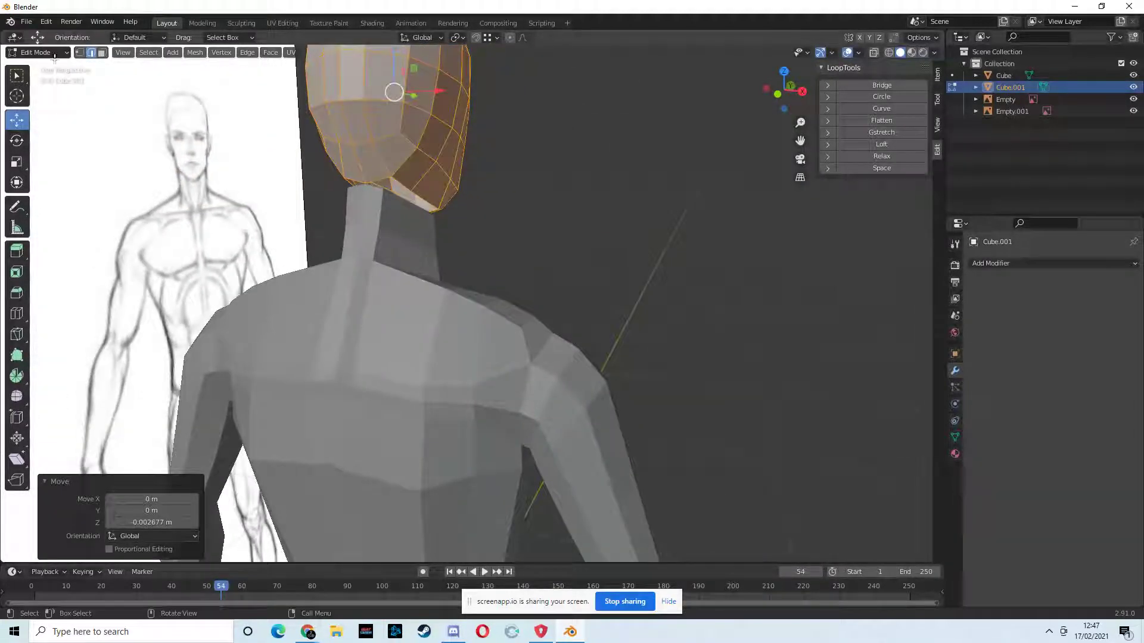
left_click(362, 183)
left_click_drag(363, 143, 359, 147)
middle_click_drag(360, 147, 459, 221)
Switch to editing the body mesh and lower the vertex at the back of the neck top about 0.008 m along Z
left_click(59, 51)
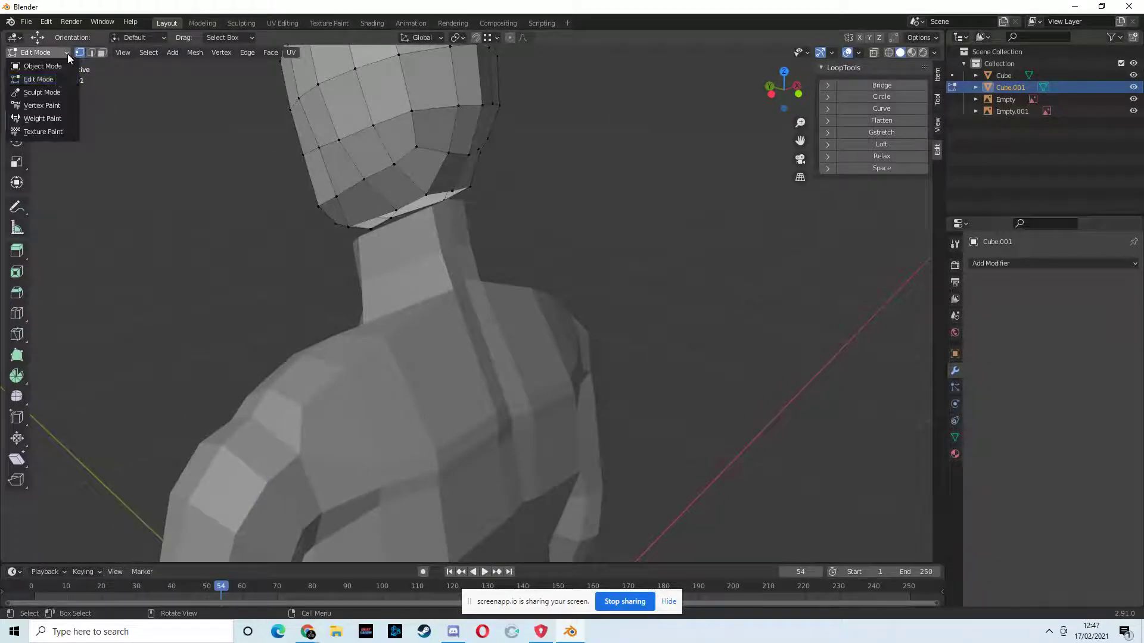
left_click(59, 67)
left_click(467, 292)
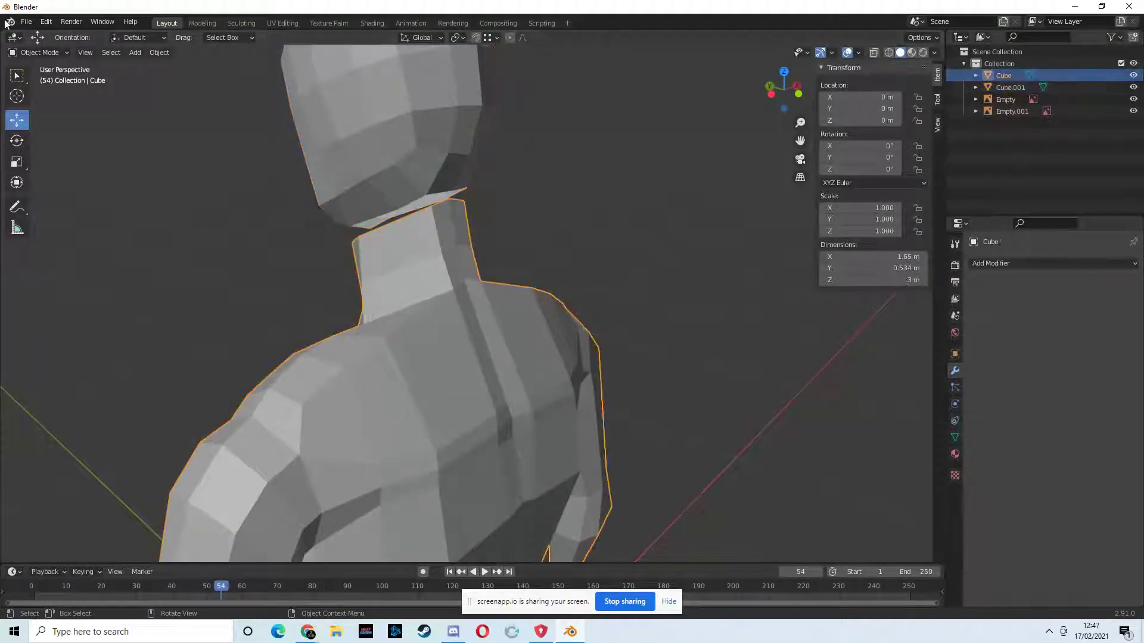
left_click(61, 52)
left_click(58, 78)
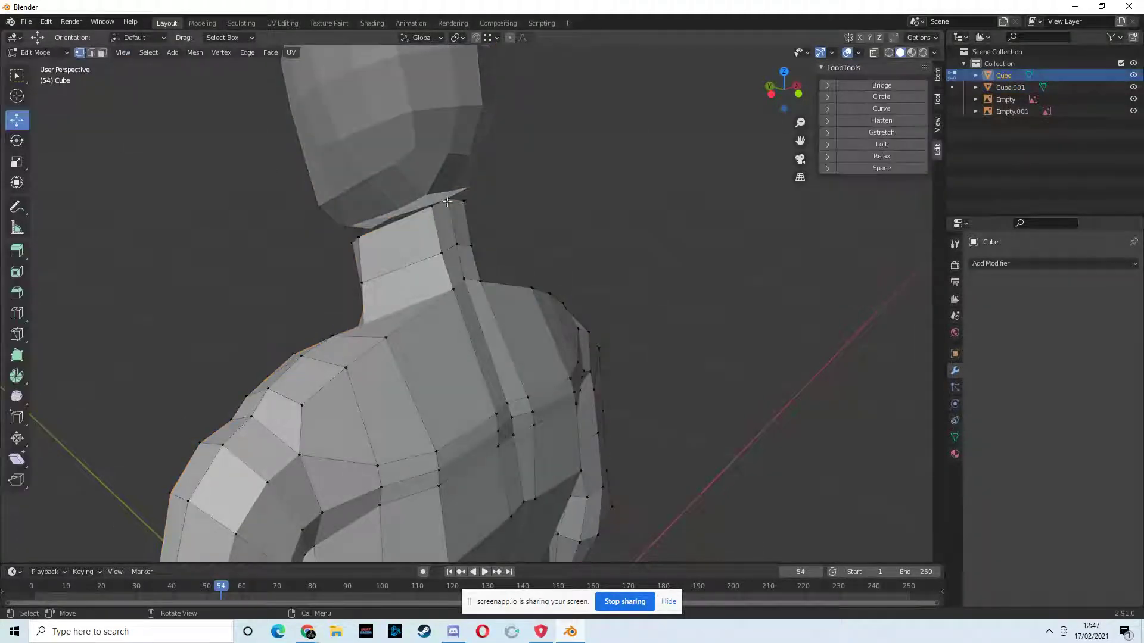
left_click_drag(450, 175, 453, 181)
middle_click_drag(495, 238, 293, 224)
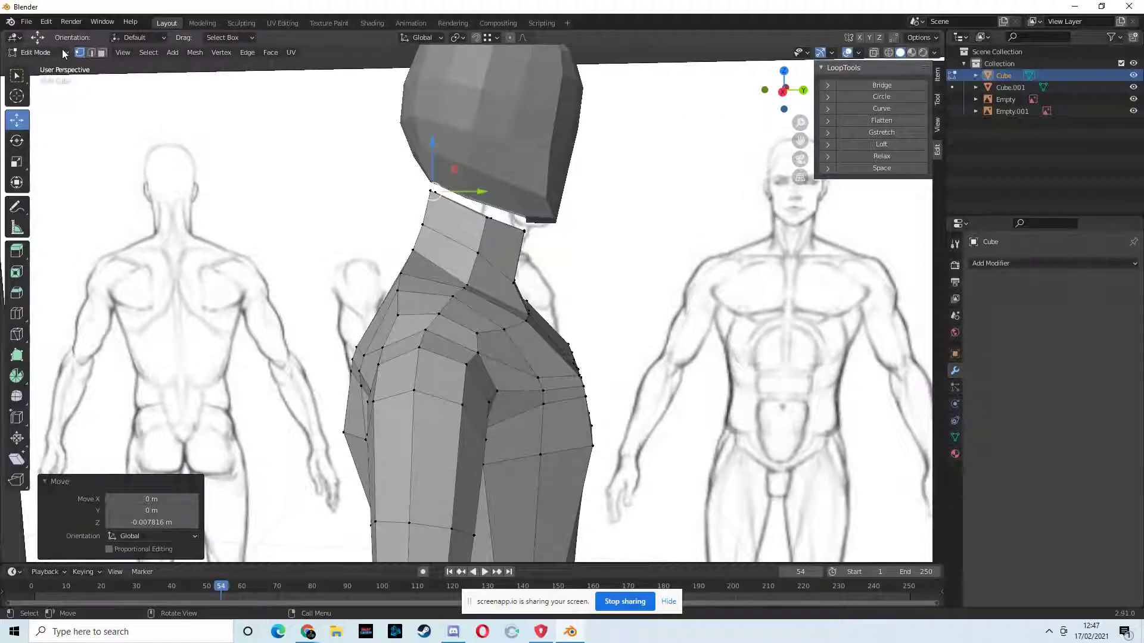
Return to Object Mode, select the body and head together, and join them into one object
middle_click_drag(469, 240, 519, 270)
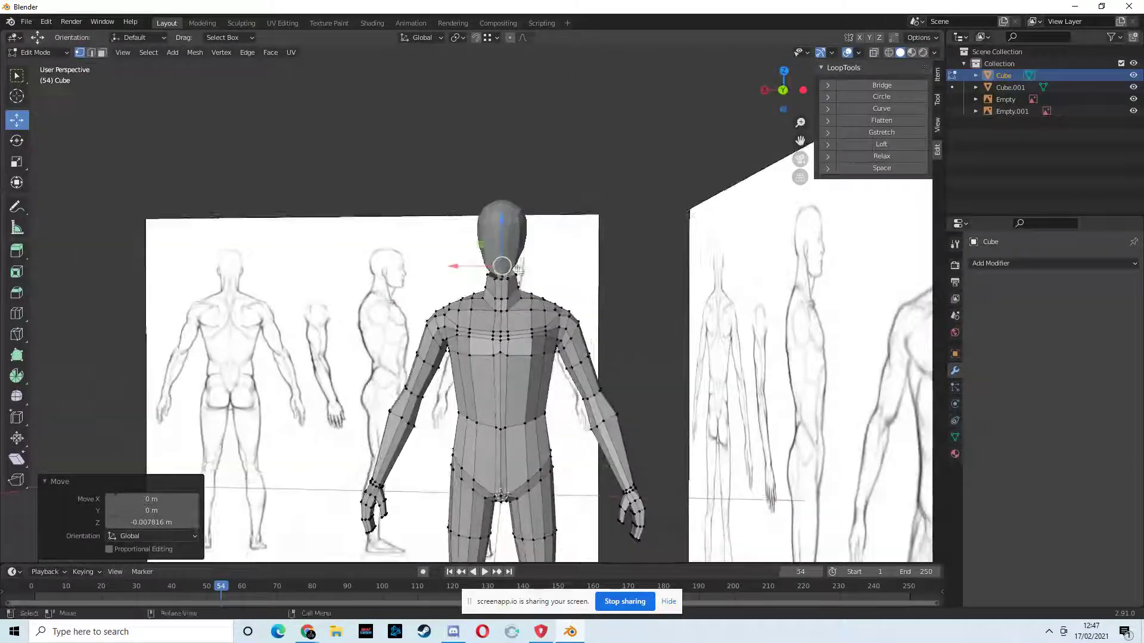
left_click(65, 53)
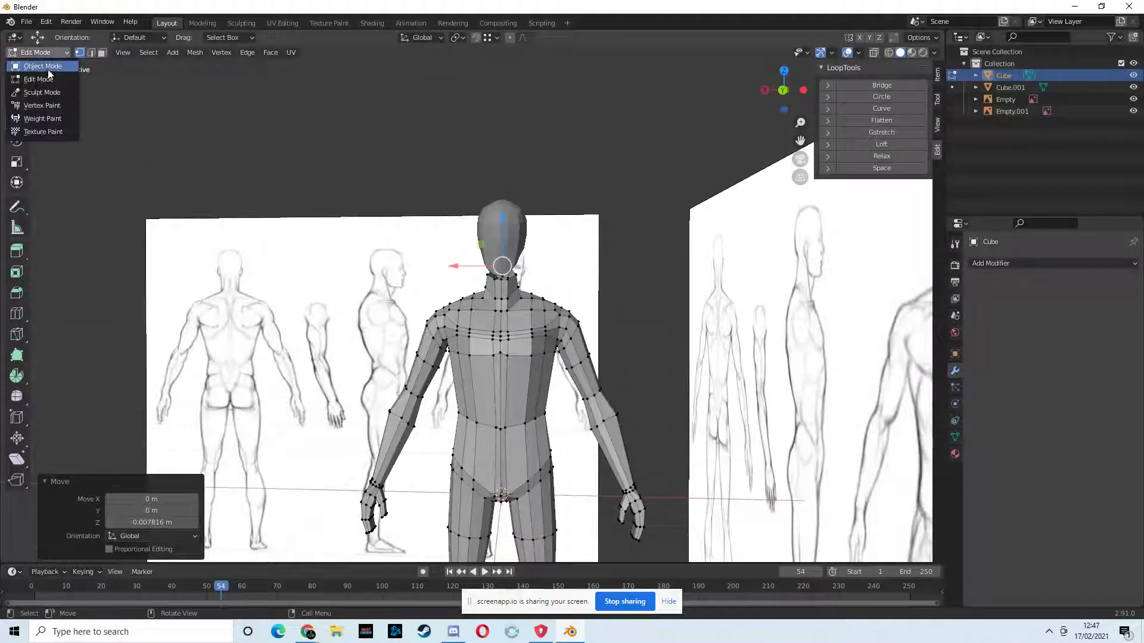
left_click(41, 66)
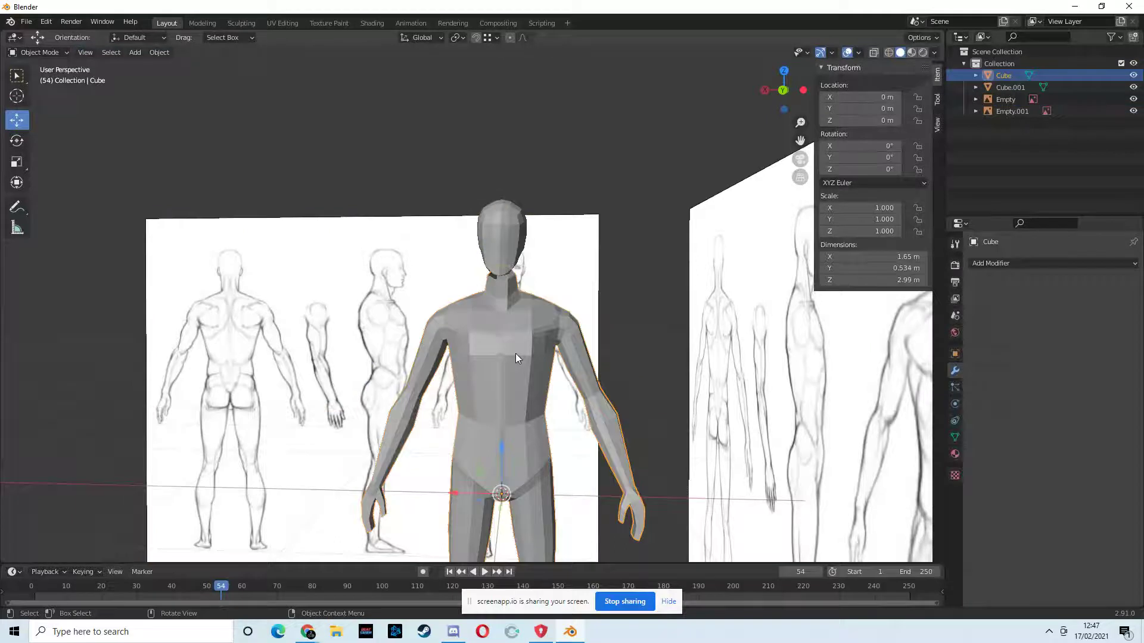
left_click(484, 248, "shift")
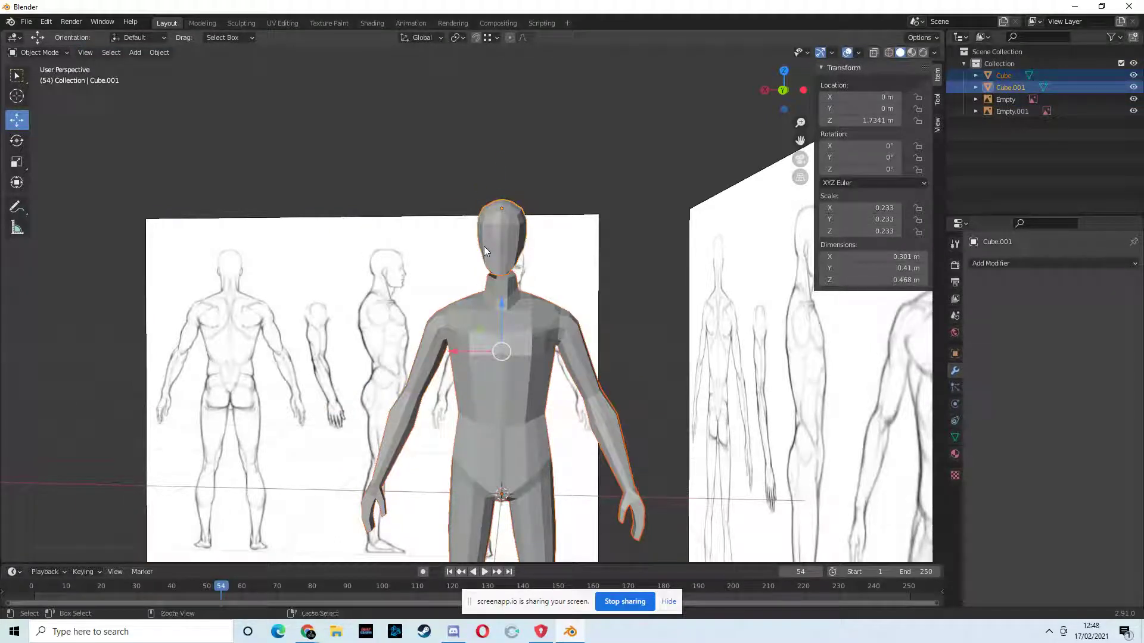
key("ctrl+j")
middle_click_drag(487, 268, 506, 332)
Enter Edit Mode on the joined mesh and select the open edge loops at the neck top and under the head
left_click(60, 53)
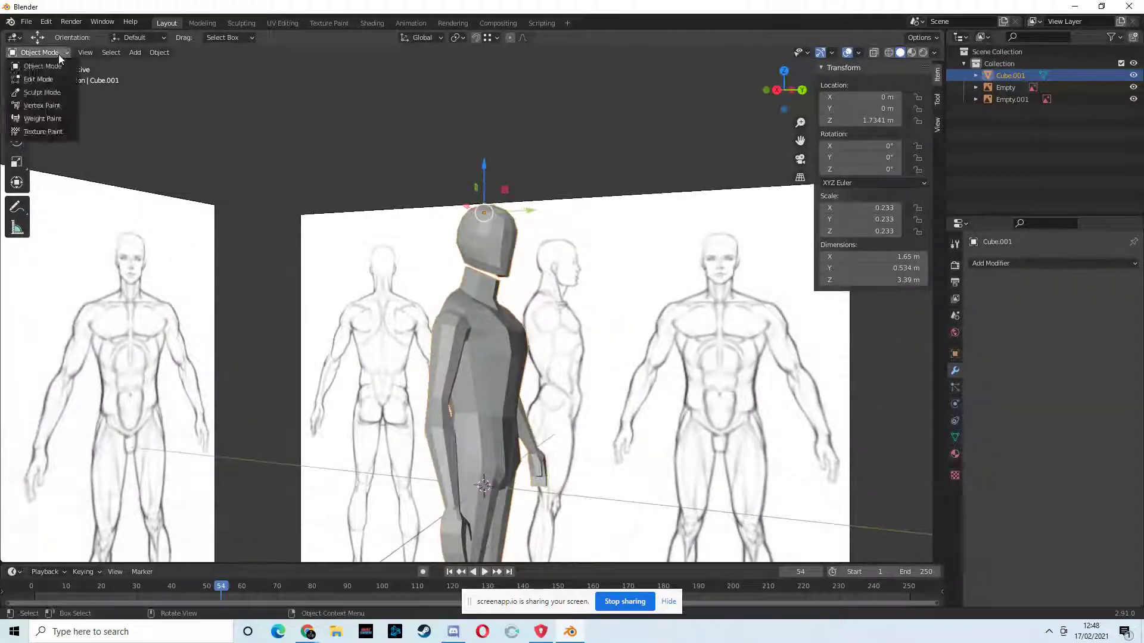
left_click(52, 80)
scroll(503, 309, "up", 7)
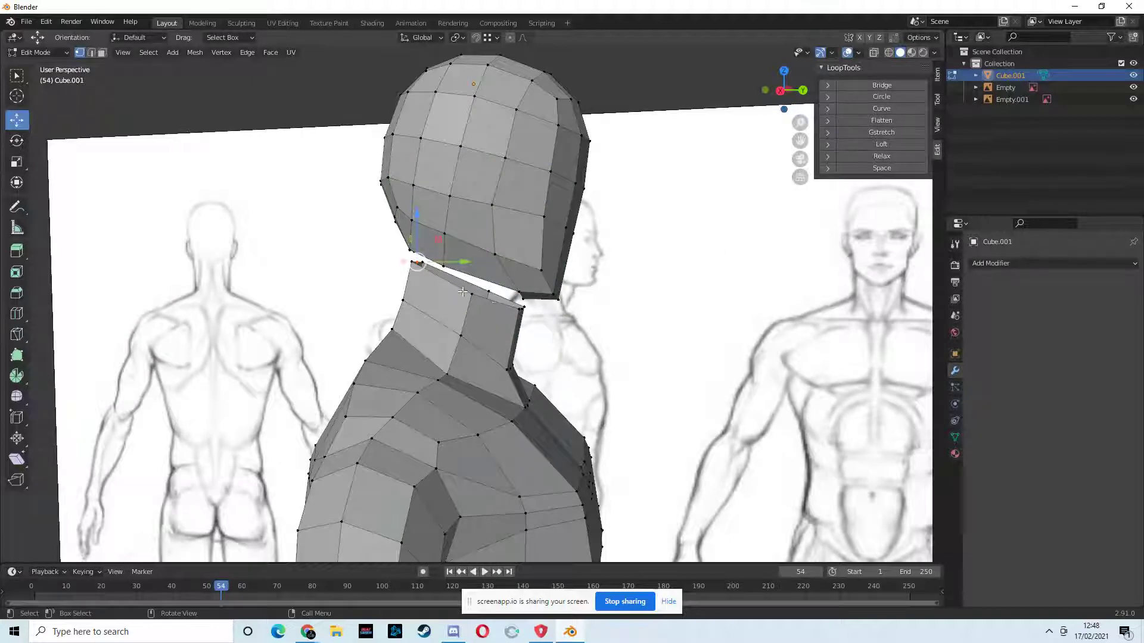
left_click(90, 53)
middle_click_drag(479, 302, 496, 308)
middle_click_drag(434, 266, 389, 262)
left_click(401, 255, "alt+shift")
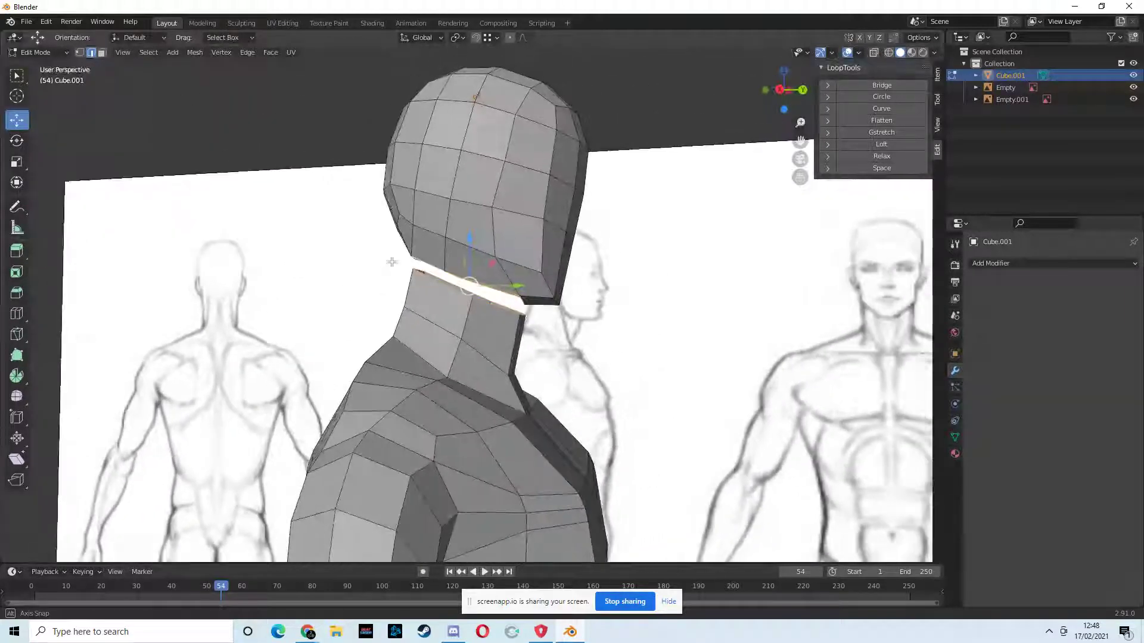
Try to connect the selected neck and head loops with Bridge Edge Loops
left_click(50, 52)
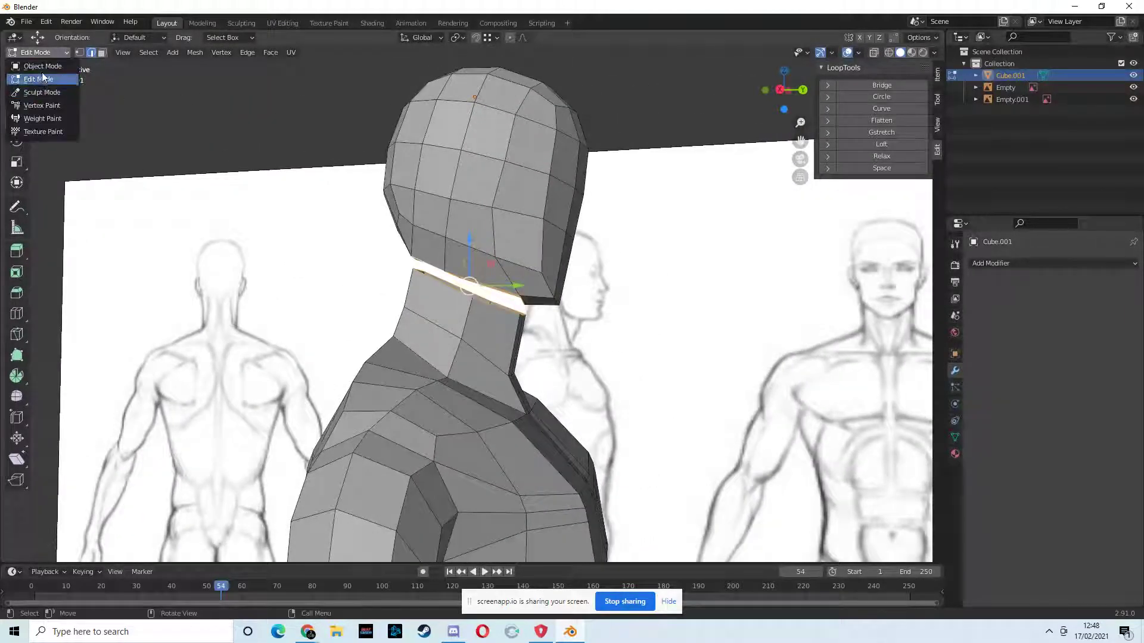
left_click(46, 21)
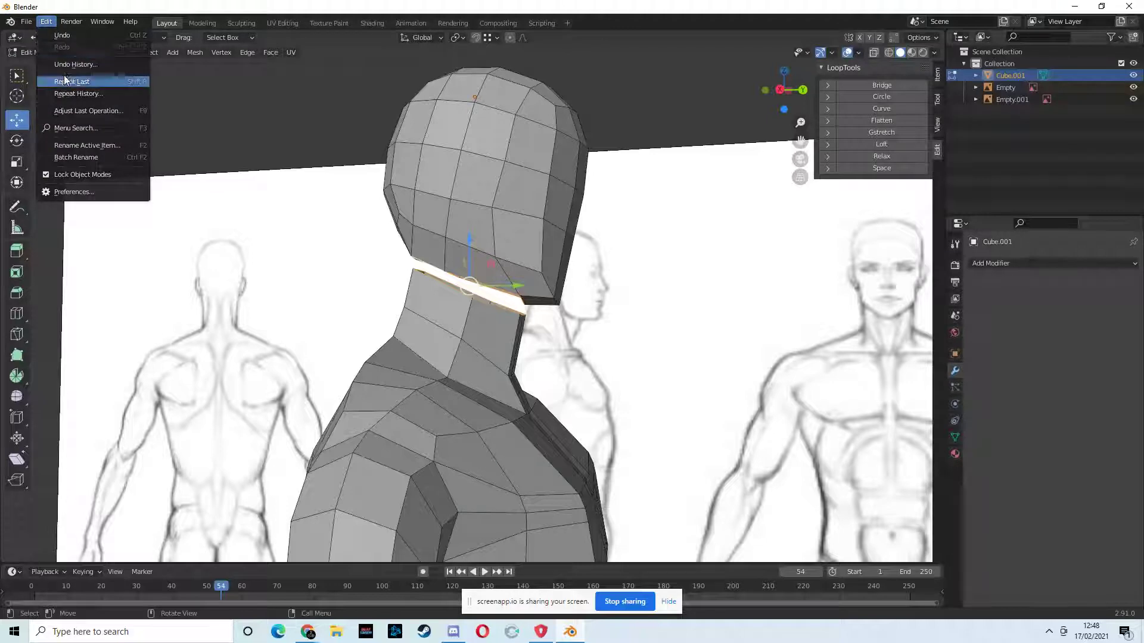
left_click(76, 129)
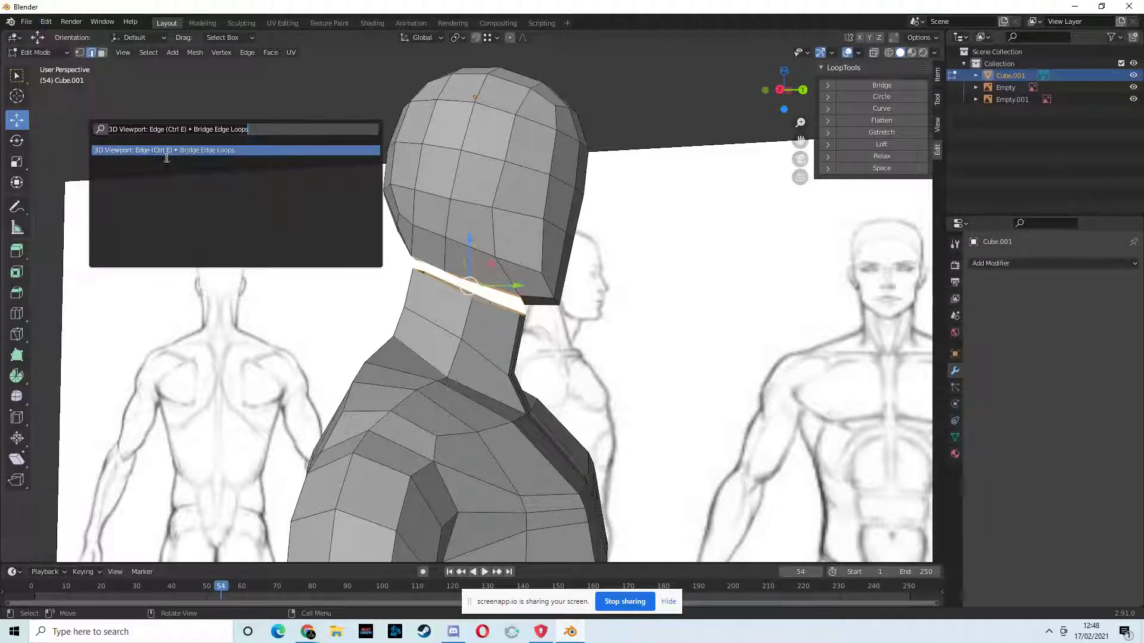
left_click(179, 150)
middle_click_drag(189, 153, 696, 271)
middle_click_drag(595, 291, 710, 291)
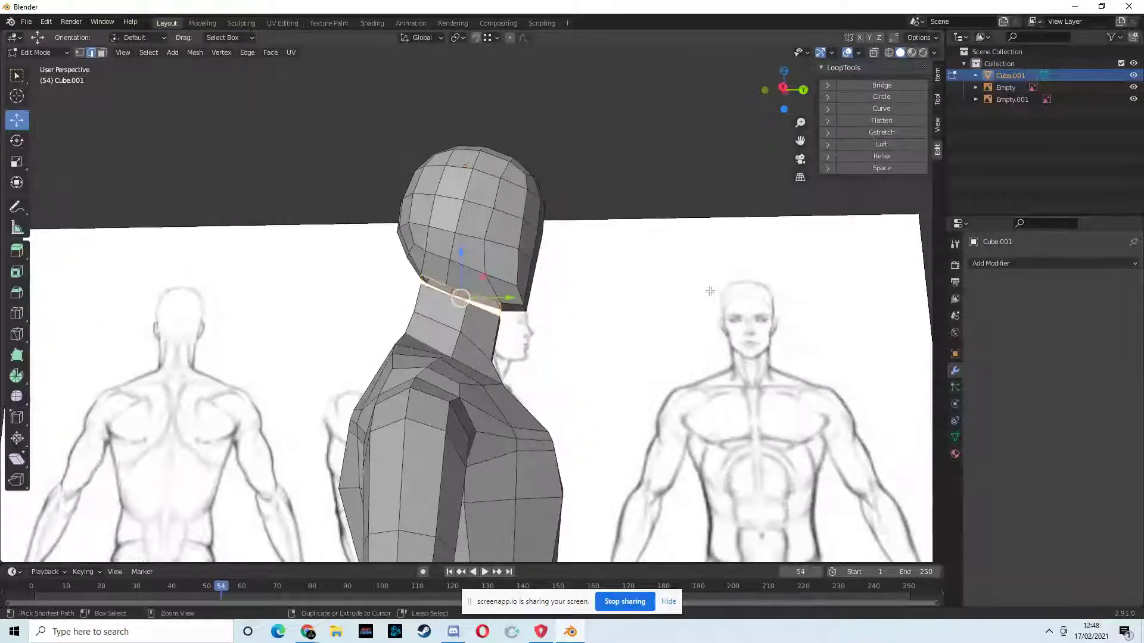
middle_click_drag(512, 355, 530, 317)
Select a vertex on the side of the head's lower opening and move it about 0.014 m along Y
left_click(62, 52)
left_click(44, 80)
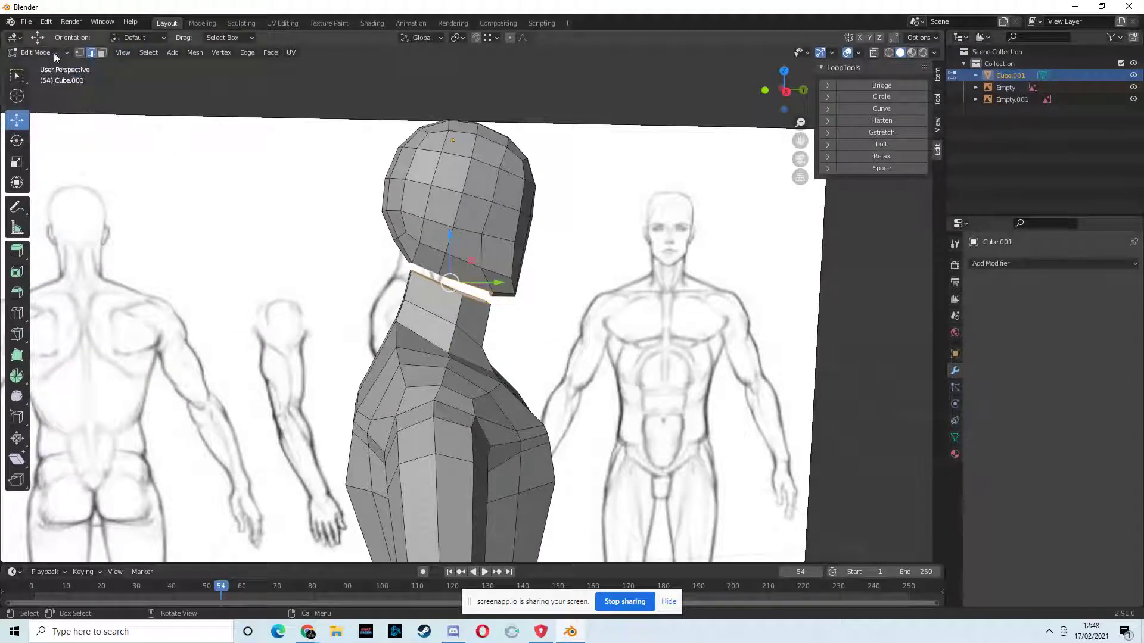
left_click(53, 52)
left_click(47, 74)
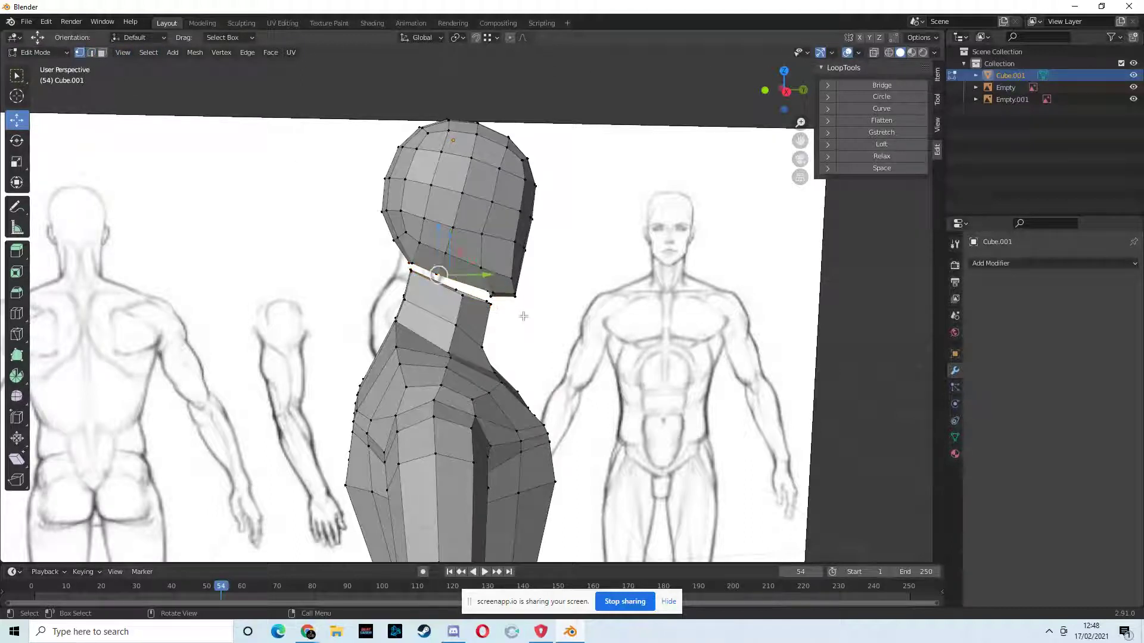
middle_click_drag(520, 316, 492, 292)
left_click_drag(484, 280, 501, 285)
left_click_drag(457, 255, 484, 286)
left_click(446, 257)
left_click(458, 286)
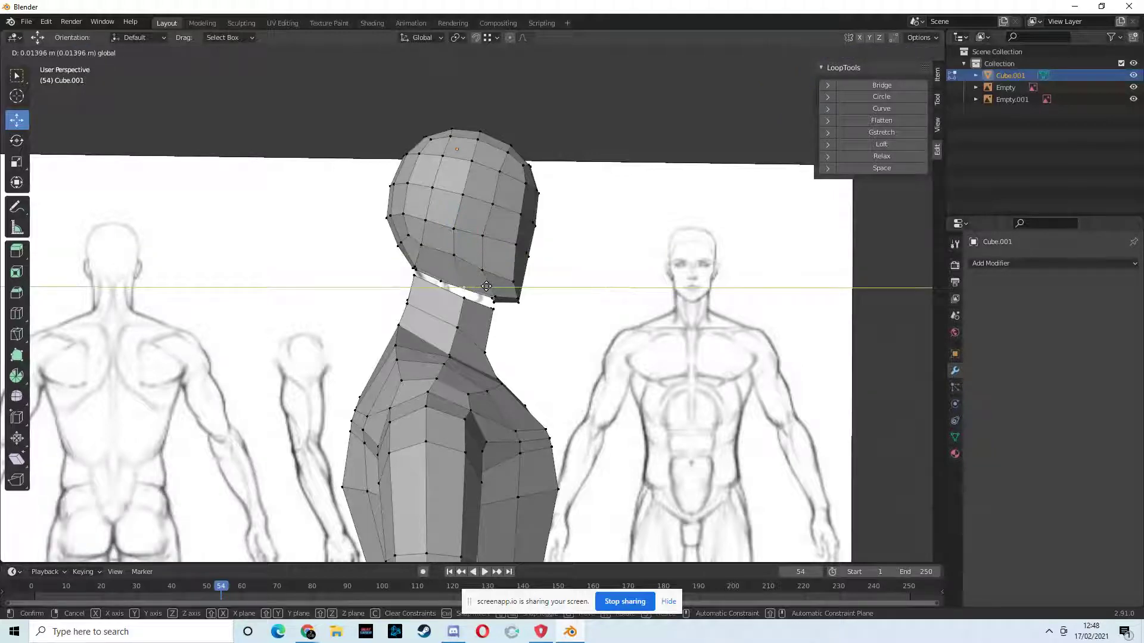
left_click(487, 286)
Nudge vertices on both sides of the head's lower opening along X, and lower a side vertex about 0.0086 m along Z
middle_click_drag(486, 286, 412, 309)
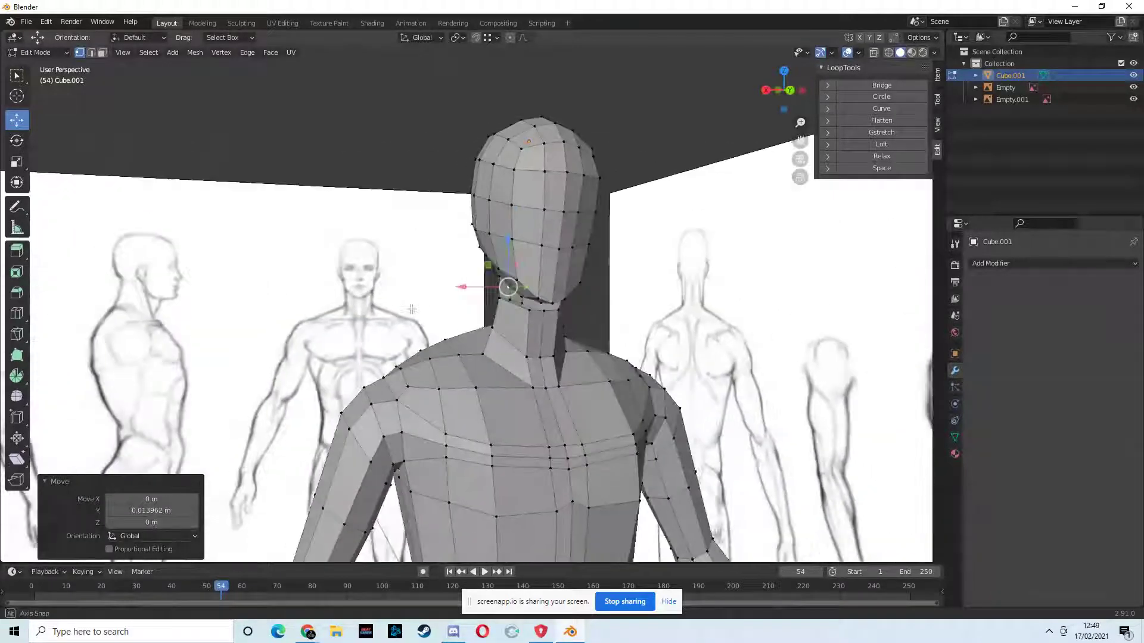
left_click_drag(477, 286, 467, 288)
left_click(469, 290)
middle_click_drag(468, 289, 507, 294)
left_click_drag(515, 285, 510, 285)
mouse_move(510, 285)
middle_mouse_down()
mouse_move(590, 296)
mouse_move(437, 301)
mouse_move(489, 278)
middle_mouse_up()
mouse_move(479, 275)
left_mouse_down()
mouse_move(461, 274)
mouse_move(491, 261)
mouse_move(482, 253)
left_mouse_up()
left_click(489, 261)
left_click(500, 247)
Select the edge loop around the top of the neck and scale it uniformly by 0.822
middle_click_drag(476, 308, 571, 307)
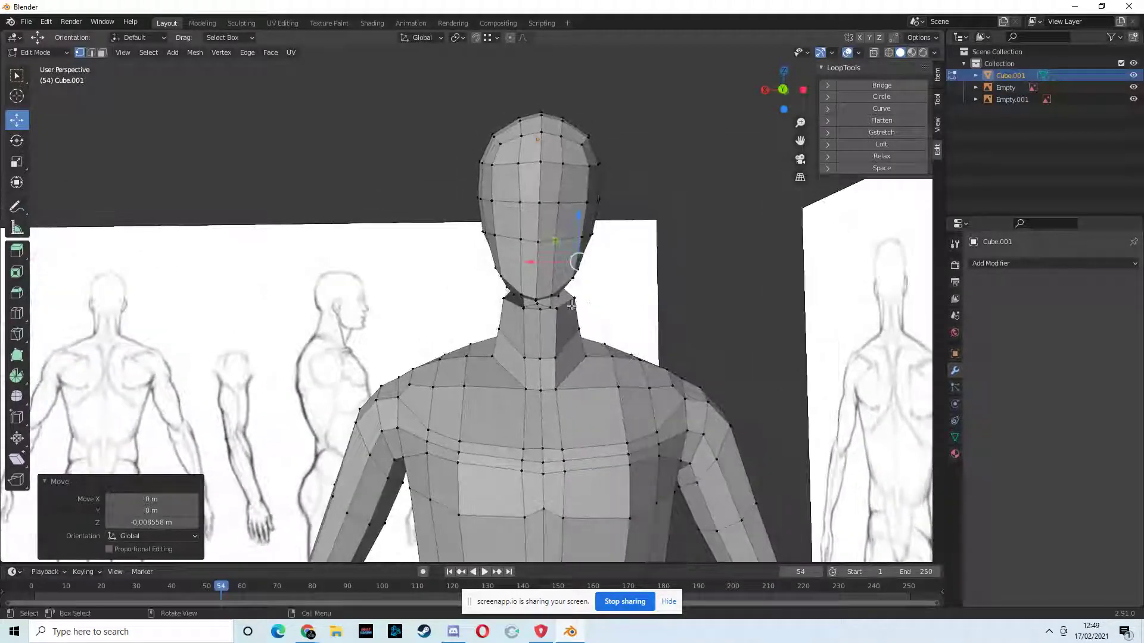
left_click(567, 302, "alt")
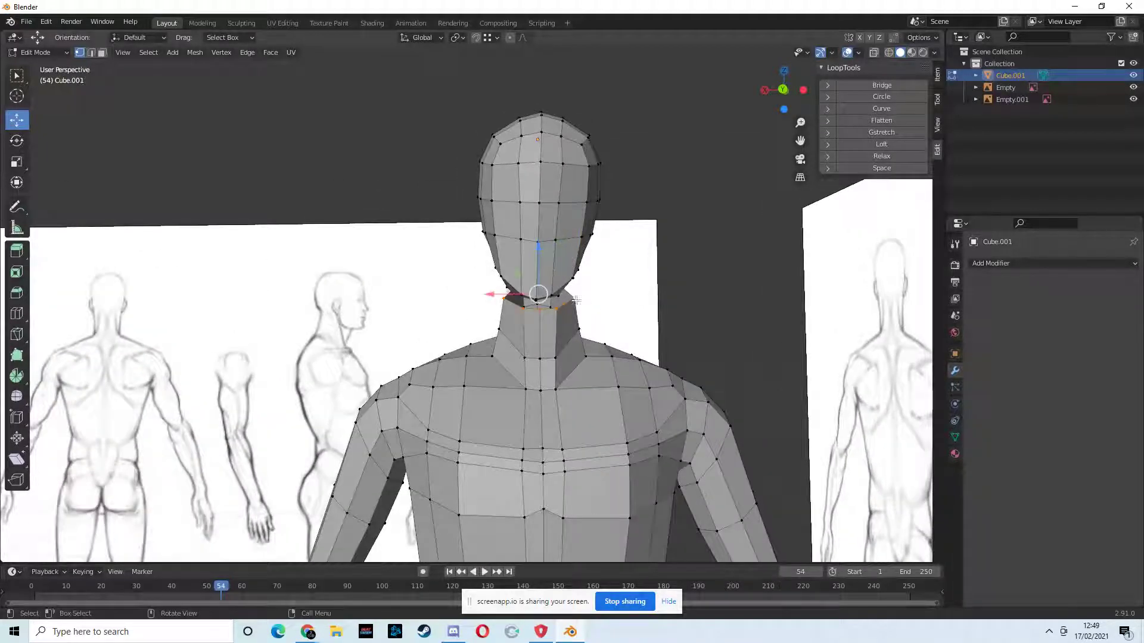
key("s")
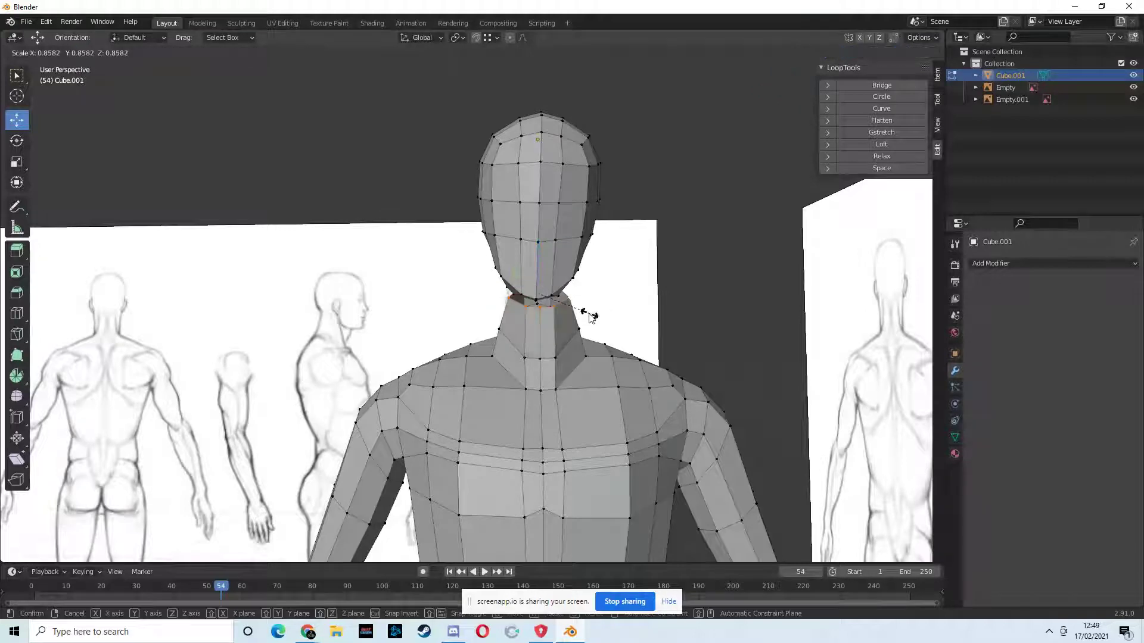
left_click(589, 316)
middle_click_drag(588, 316, 764, 314)
Select the open edge loops of the neck and head together and connect them with Bridge Edge Loops
scroll(423, 286, "up", 2)
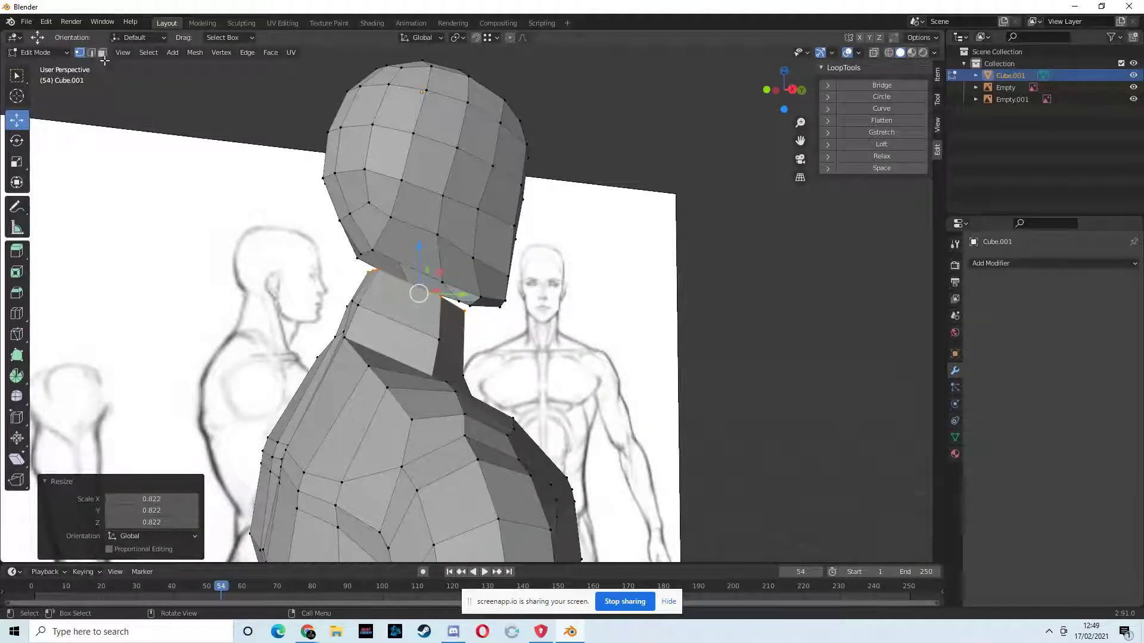
left_click(400, 264, "alt+shift")
middle_click_drag(401, 267, 347, 283)
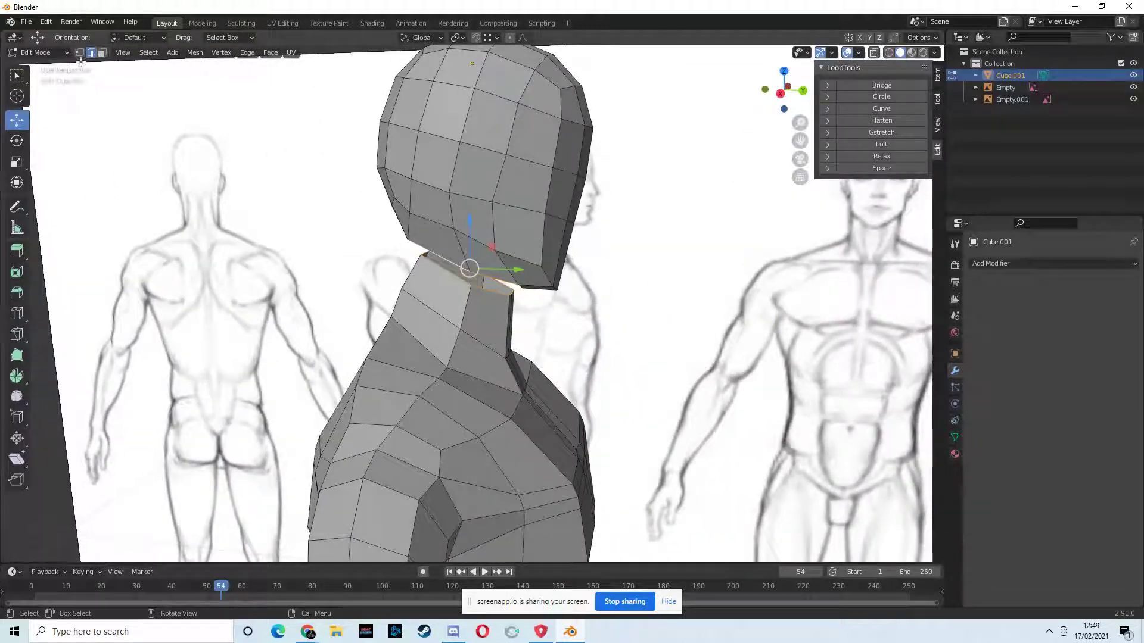
left_click(46, 22)
left_click(69, 127)
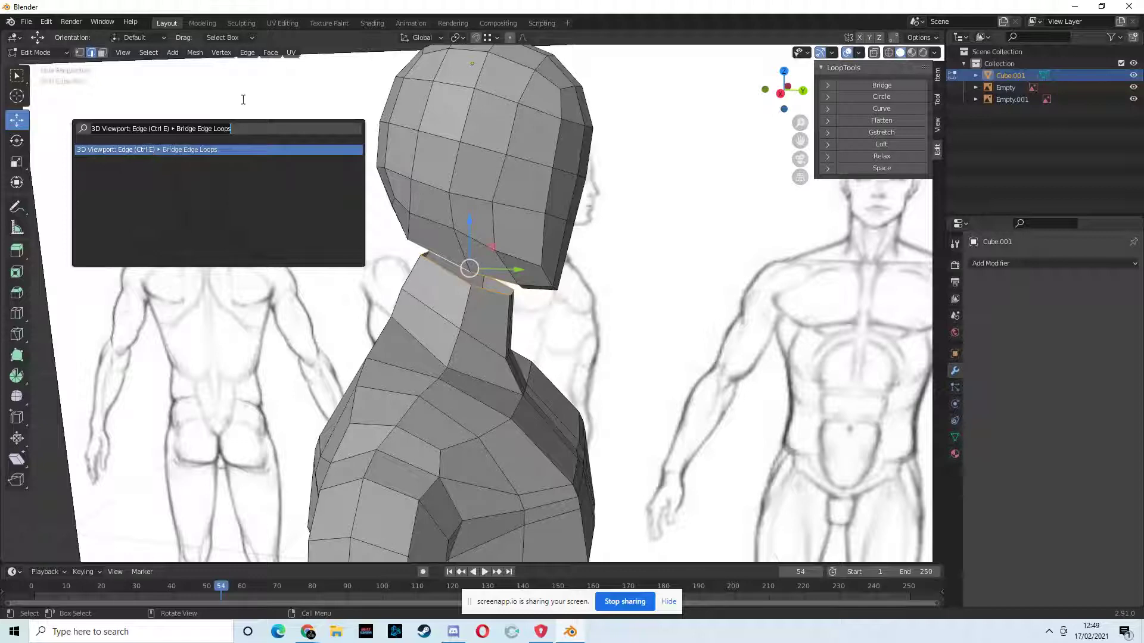
left_click(212, 150)
middle_click_drag(214, 150, 572, 131)
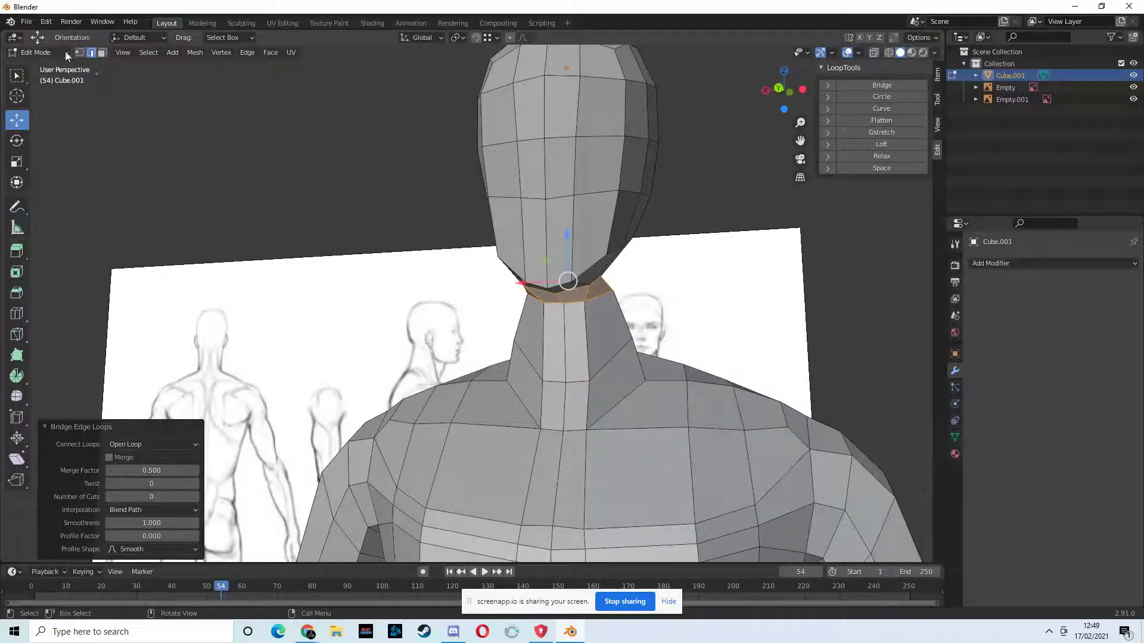
With X-ray on, select the side vertices where the jaw meets the neck and shift them along X toward the head's centre
middle_click_drag(604, 252, 547, 292)
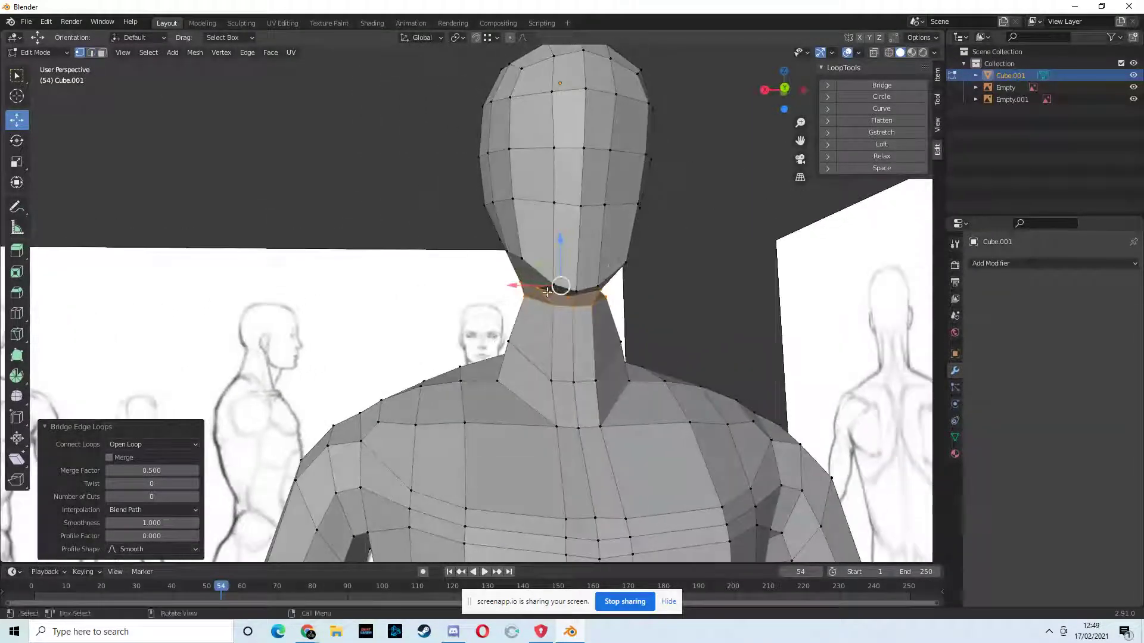
left_click(786, 87)
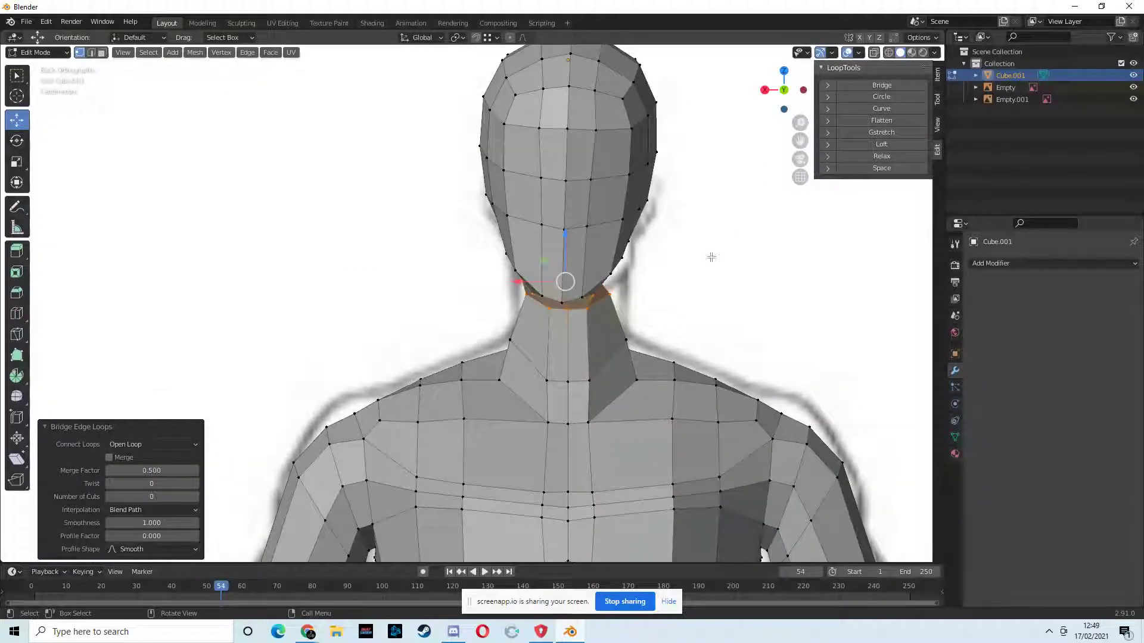
left_click(873, 52)
middle_click_drag(715, 304, 630, 302)
left_click(597, 267)
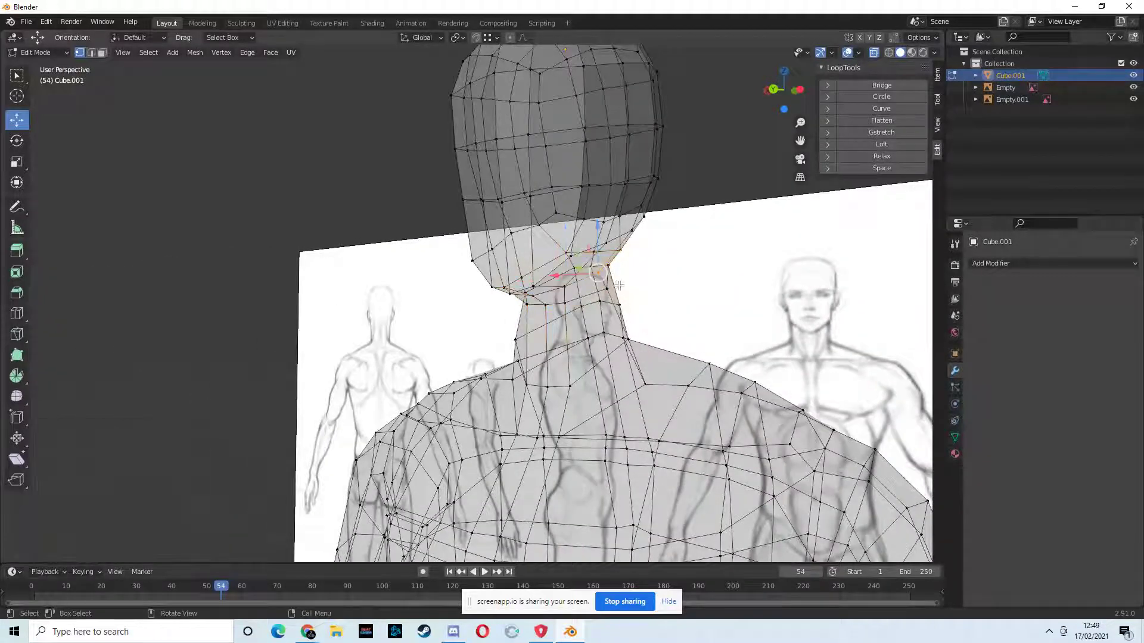
middle_click_drag(598, 268, 621, 286)
left_click_drag(597, 278, 570, 280)
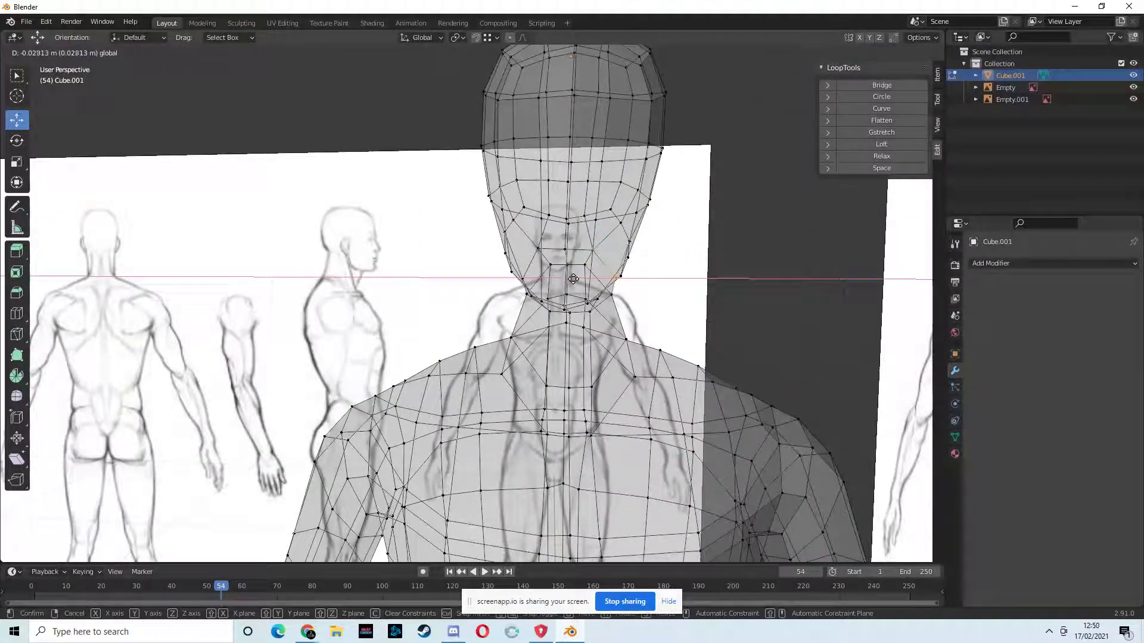
left_click_drag(575, 278, 575, 280)
Move the selection at the side of the jaw another 0.0133 m or so along X, then turn X-ray off
middle_click_drag(576, 280, 548, 302)
left_click_drag(554, 284, 546, 285)
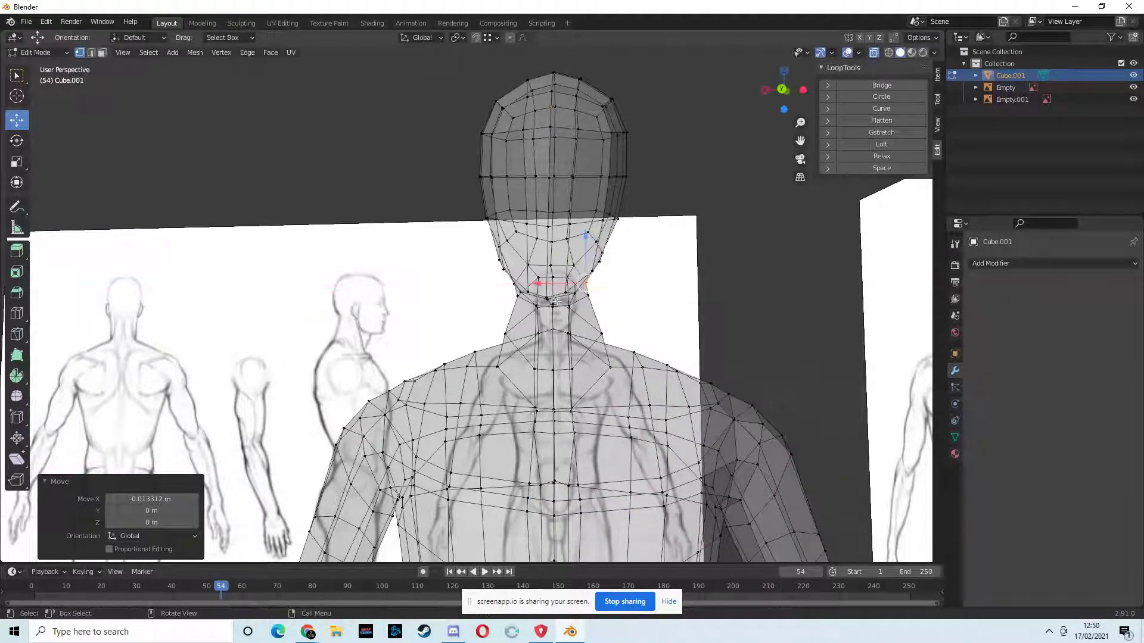
middle_click_drag(552, 295, 568, 308)
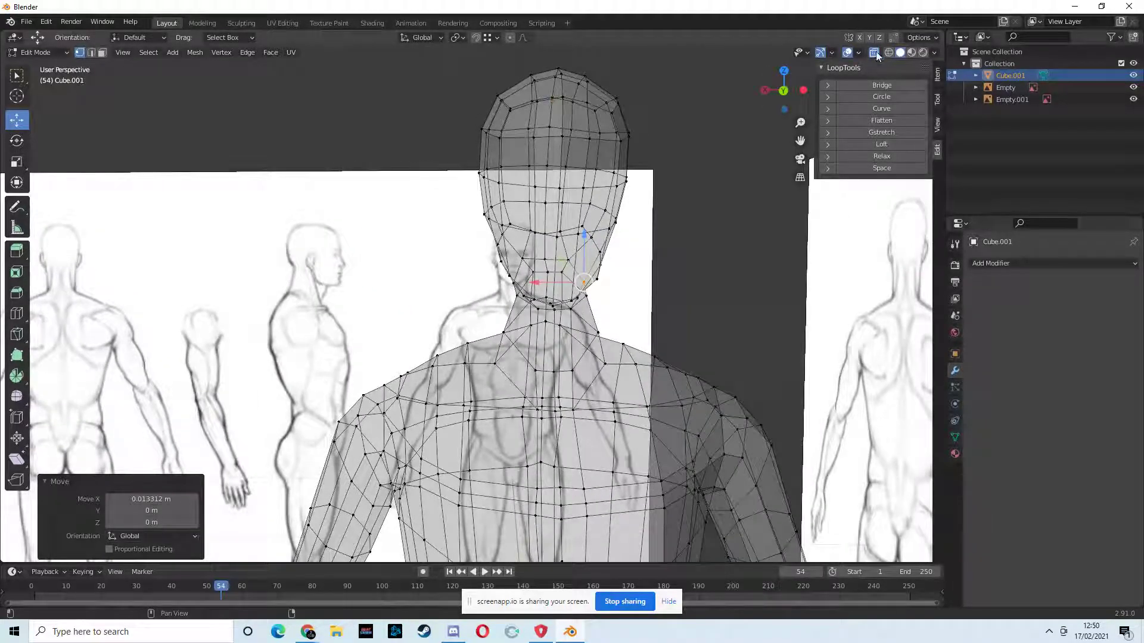
left_click(874, 53)
mouse_move(679, 197)
middle_mouse_down()
mouse_move(649, 189)
mouse_move(738, 181)
mouse_move(662, 238)
mouse_move(634, 282)
mouse_move(738, 289)
mouse_move(589, 294)
mouse_move(710, 283)
mouse_move(668, 289)
middle_mouse_up()
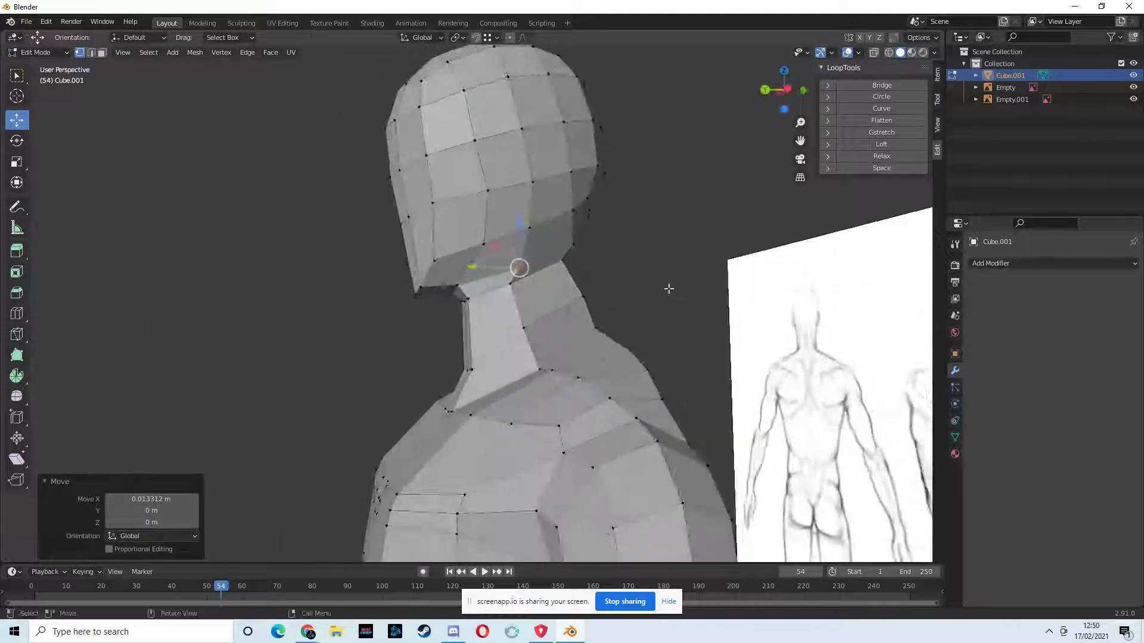
Move the vertex on the lower side of the head about 0.005 m along Y
left_click(526, 227)
key("g")
key("y")
left_click(509, 227)
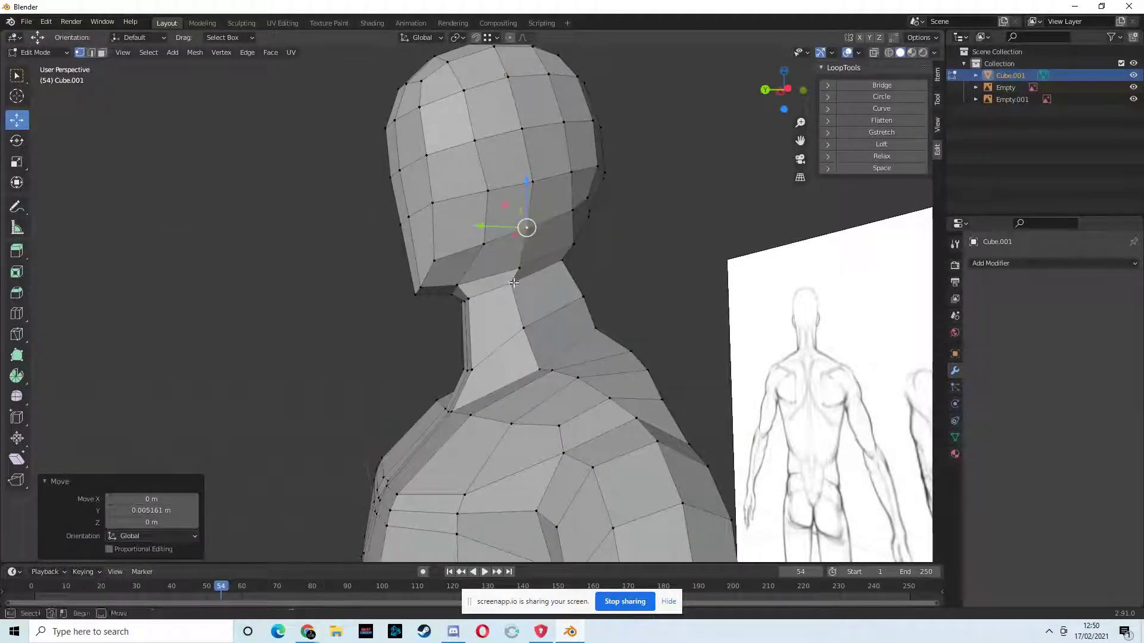
Move the side vertex at the top of the neck about -0.02 m along Y
left_click(512, 282)
key("g")
key("y")
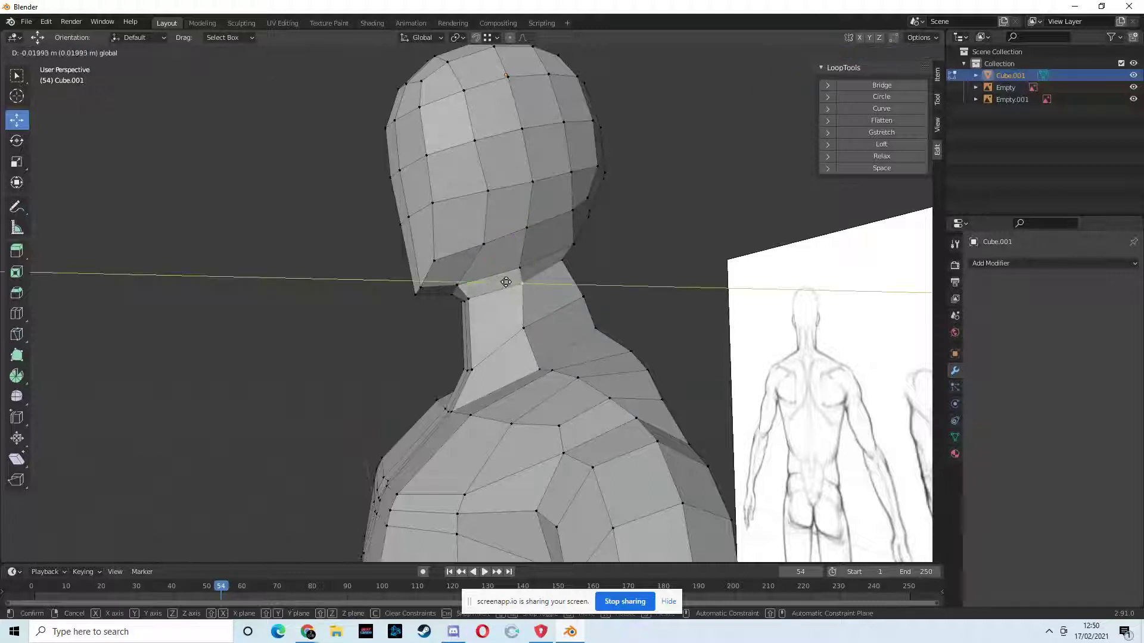
left_click(506, 282)
Select the edge loop around the top of the neck and scale it uniformly by 1.129
middle_click_drag(523, 281, 642, 269)
left_click(468, 286, "alt")
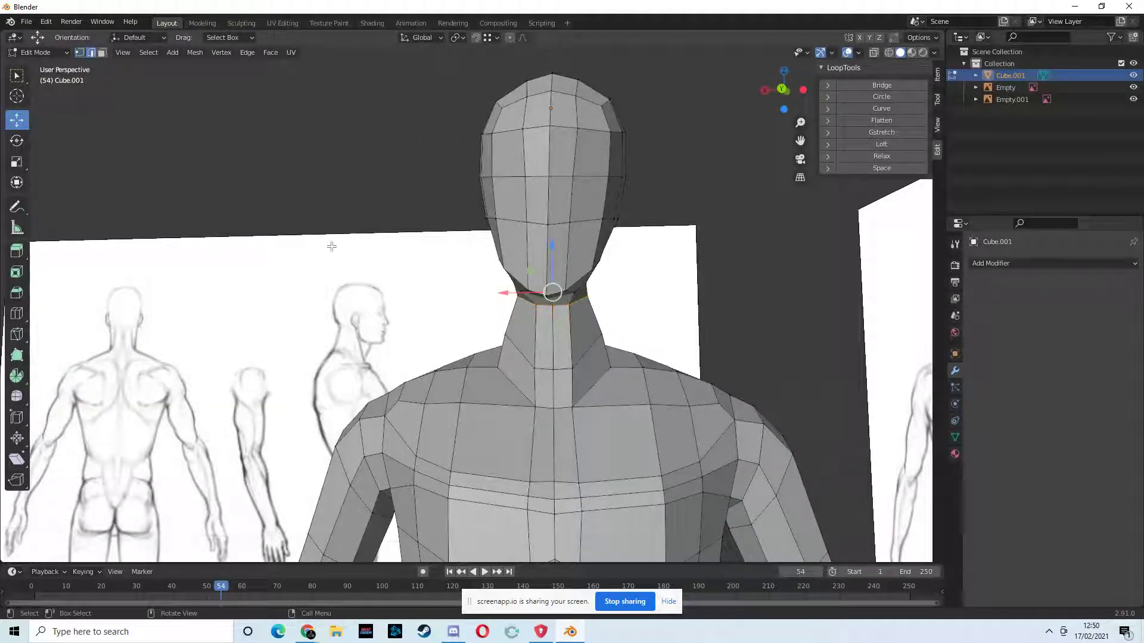
middle_click_drag(318, 222, 364, 285)
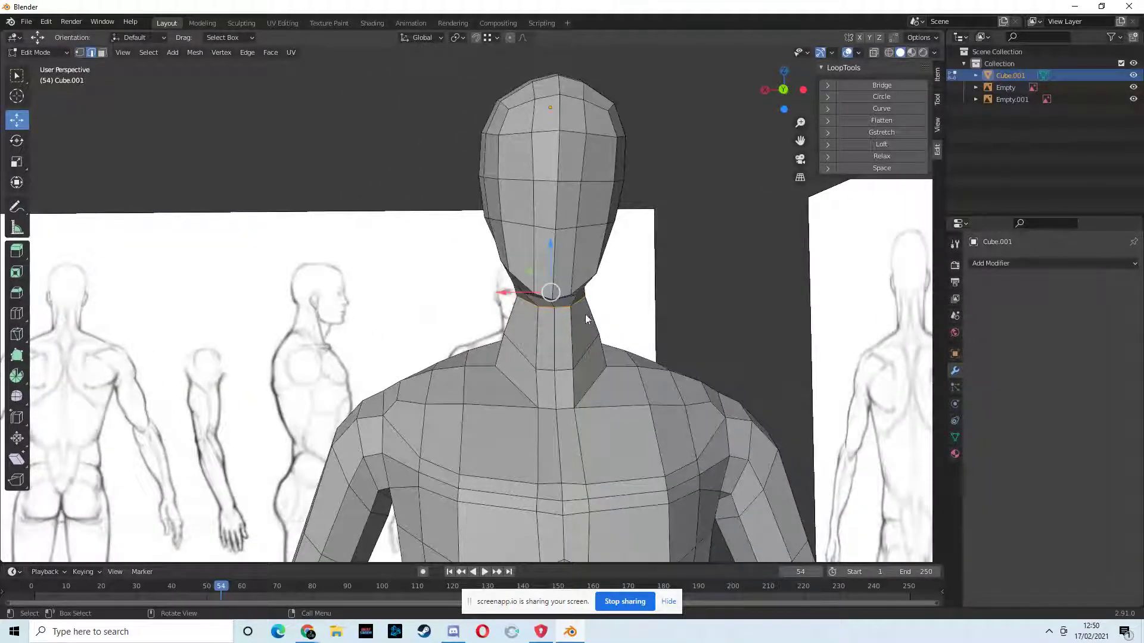
key("s")
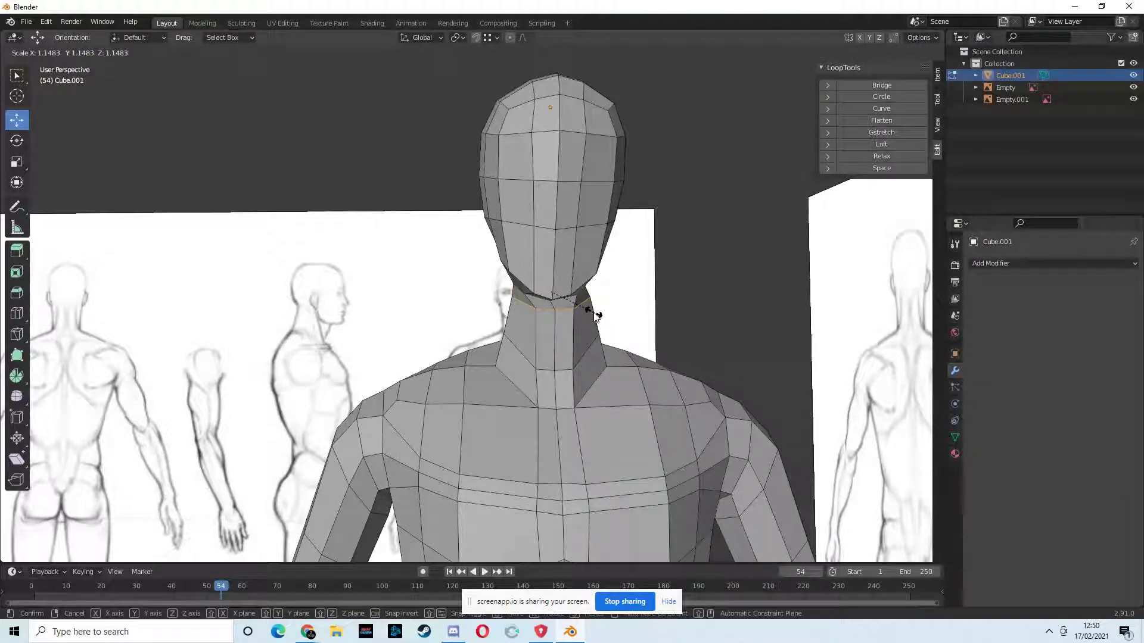
left_click(596, 314)
middle_click_drag(596, 314, 452, 339)
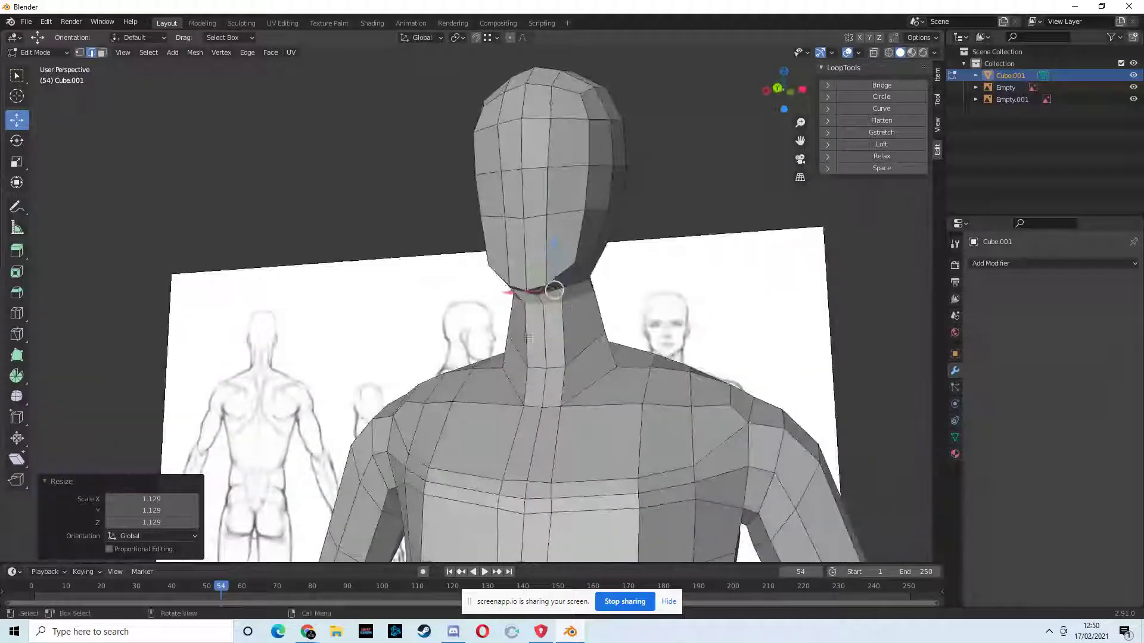
Adjust vertex positions on the side of the neck's upper edge, including a shift of about 0.003 m along X
middle_click_drag(564, 300, 590, 302)
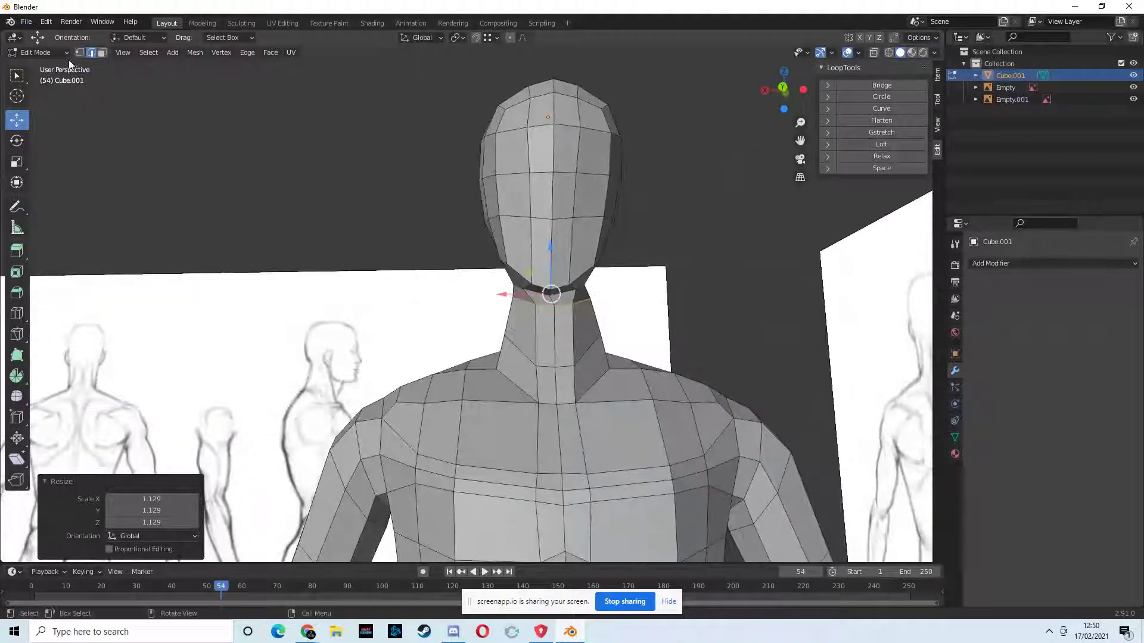
scroll(615, 367, "up", 6)
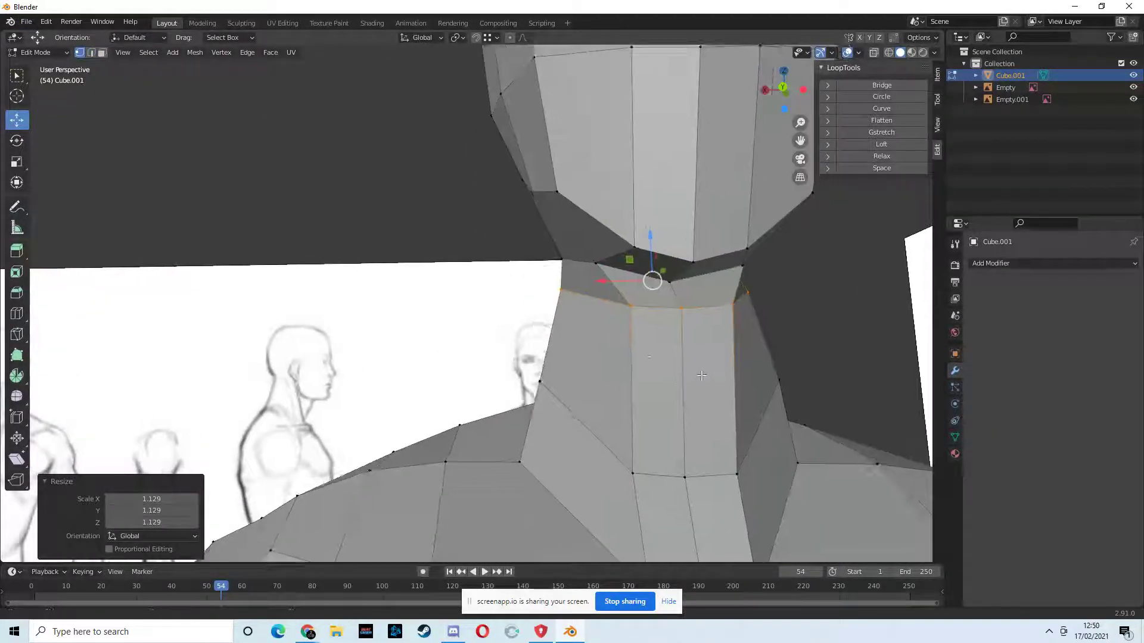
left_click_drag(554, 270, 555, 296)
left_click(572, 294)
Examine the joined head, neck and whole body from the front and side beside the reference drawings
scroll(570, 316, "down", 3)
middle_click_drag(591, 340, 642, 368)
scroll(643, 369, "down", 3)
middle_click_drag(513, 340, 721, 342)
middle_click_drag(471, 313, 568, 436)
scroll(652, 319, "down", 4)
scroll(495, 348, "up", 4)
scroll(518, 369, "up", 2)
scroll(518, 370, "down", 3)
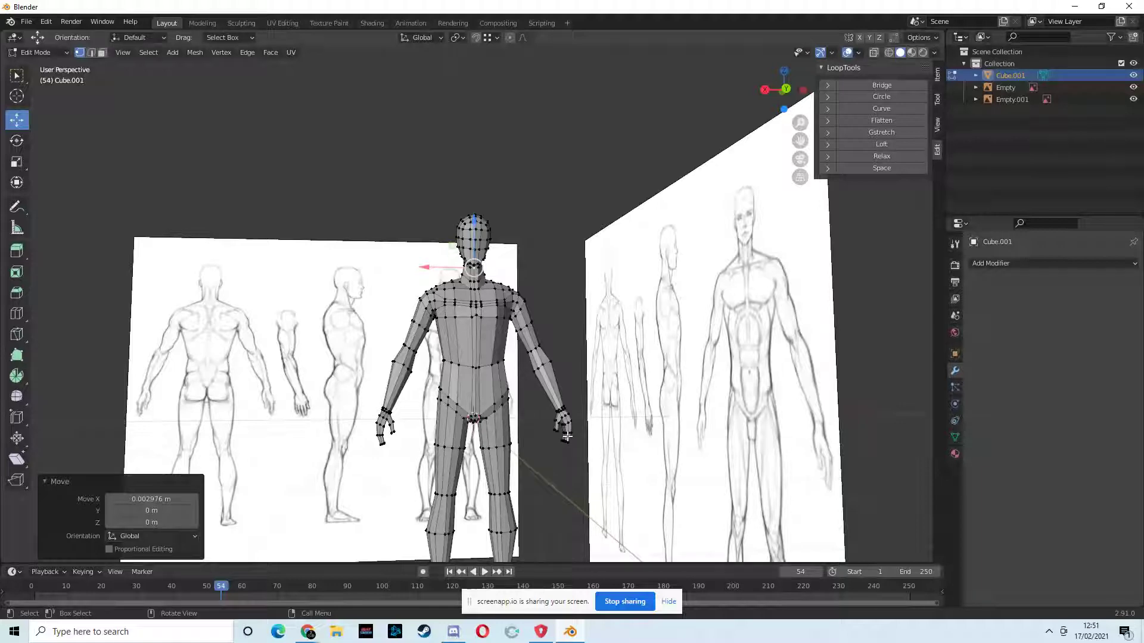
scroll(452, 387, "down", 2)
middle_click_drag(439, 375, 534, 423)
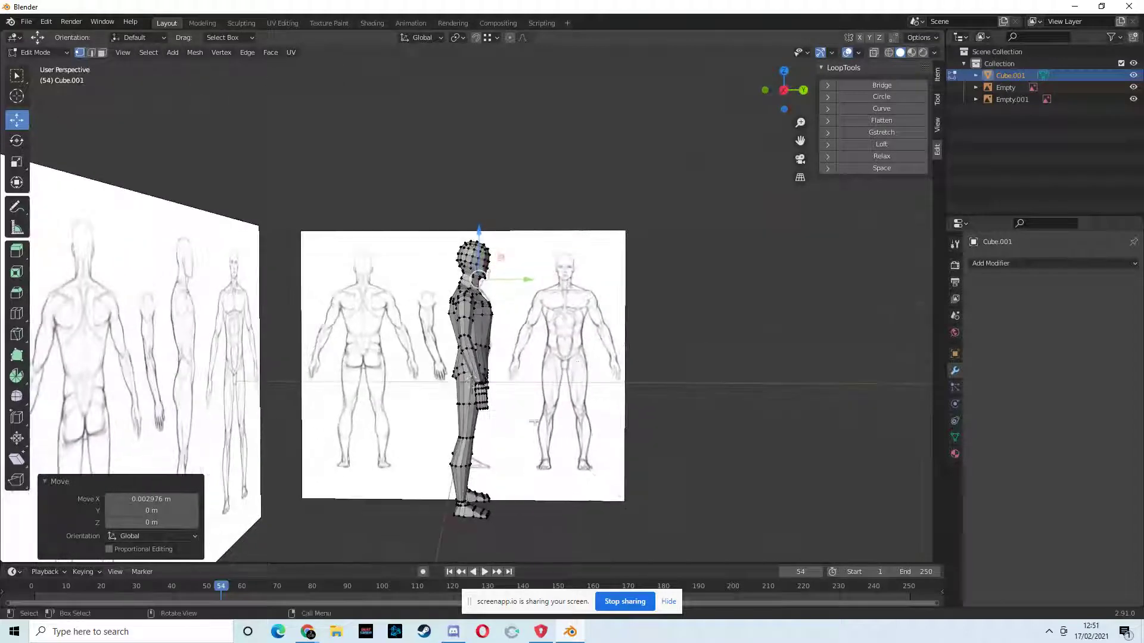